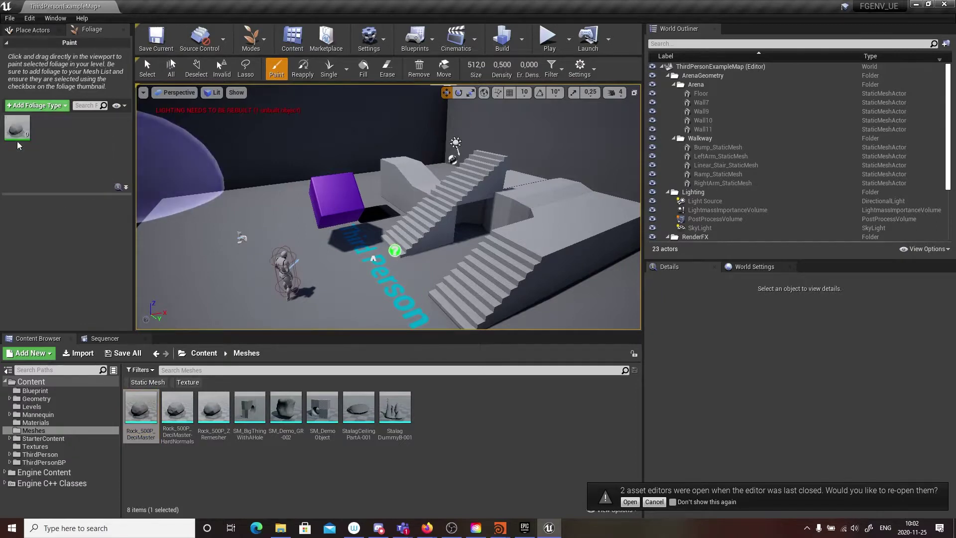
- Try painting rock foliage across the arena floor and around the stairs, and undo the strokes
{"action": "mouse_move", "coordinate": [222, 241]}
{"action": "left_mouse_down"}
{"action": "mouse_move", "coordinate": [498, 266]}
{"action": "mouse_move", "coordinate": [405, 224]}
{"action": "mouse_move", "coordinate": [455, 138]}
{"action": "mouse_move", "coordinate": [419, 275]}
{"action": "left_mouse_up"}
{"action": "key", "text": "s"}
{"action": "right_click_drag", "start_coordinate": [419, 275], "coordinate": [419, 275]}
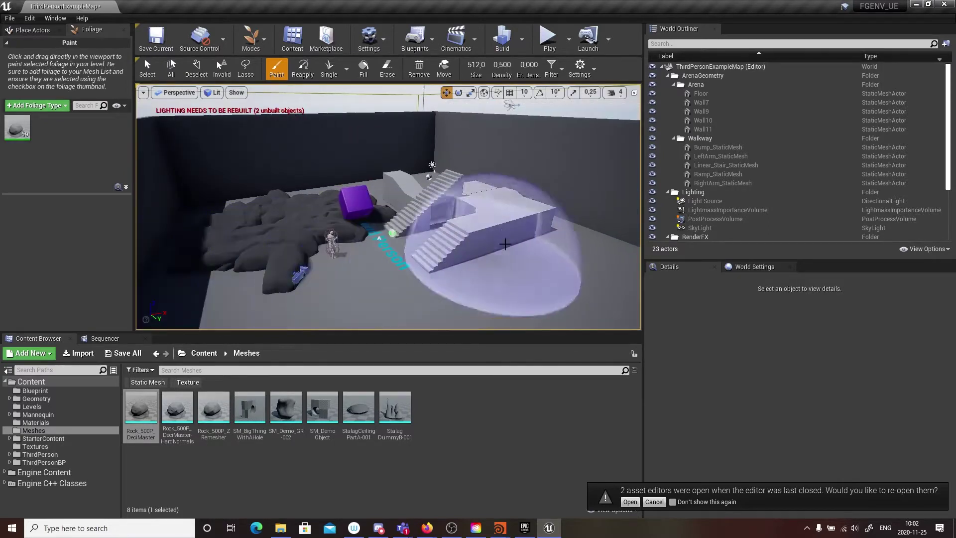
{"action": "left_click_drag", "start_coordinate": [544, 273], "coordinate": [443, 304]}
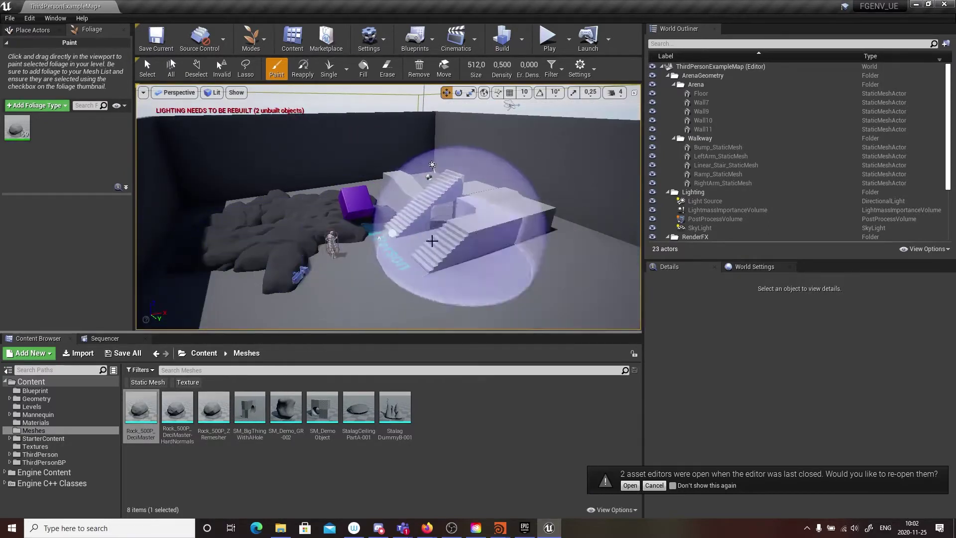
{"action": "key", "text": "ctrl+z"}
{"action": "key", "text": "ctrl+z"}
{"action": "left_click_drag", "start_coordinate": [321, 205], "coordinate": [321, 205], "text": "alt"}
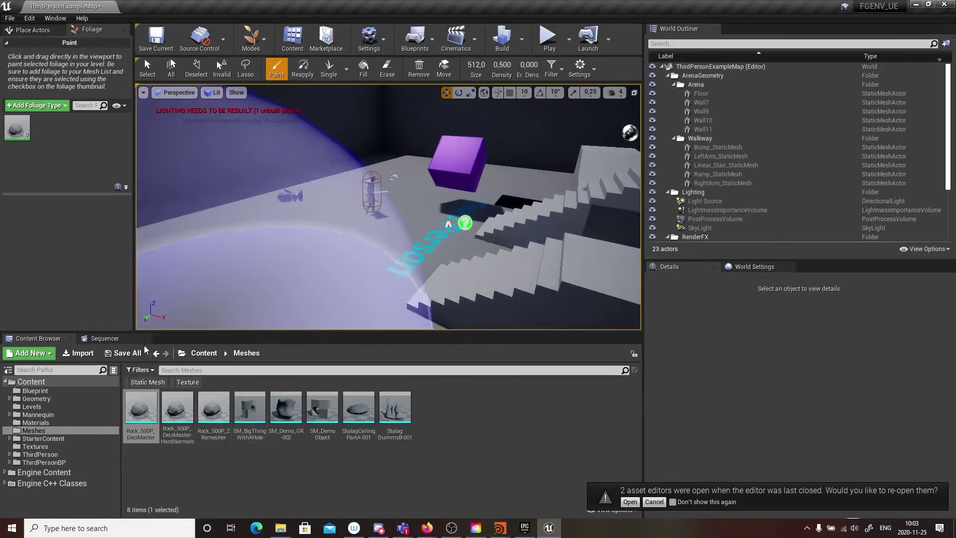
- Open the Rock_500P_DeciMaster mesh from the Meshes folder and dock its editor beside the level
{"action": "left_click", "coordinate": [37, 387]}
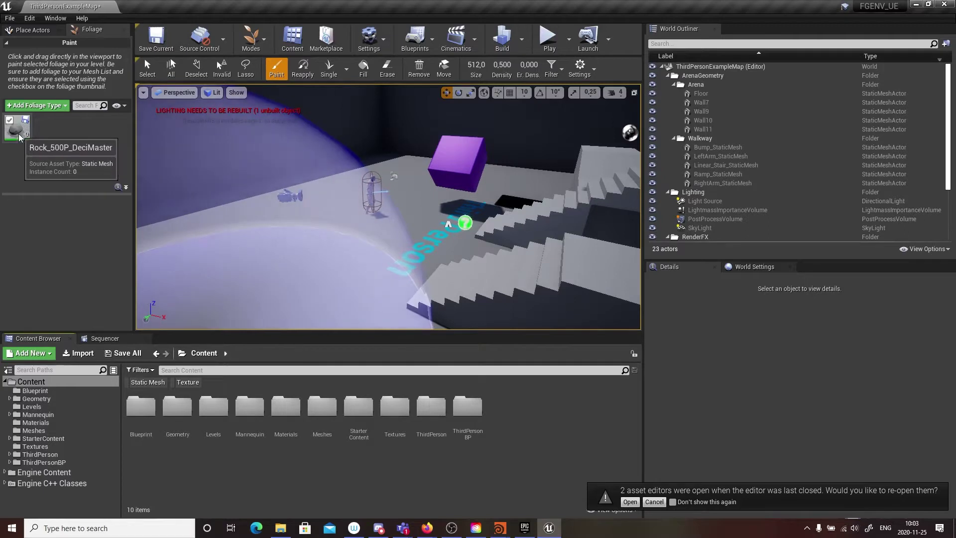
{"action": "left_click", "coordinate": [34, 431]}
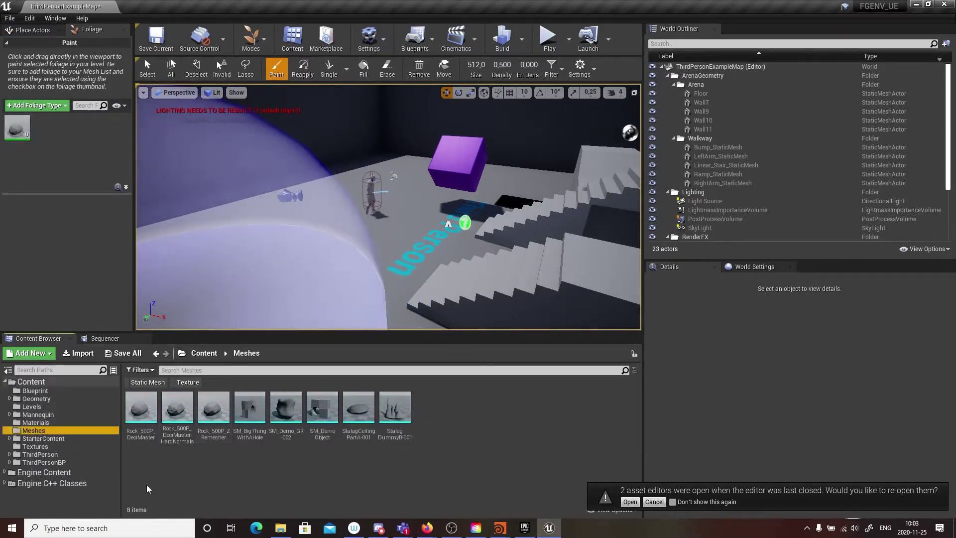
{"action": "left_click", "coordinate": [142, 408]}
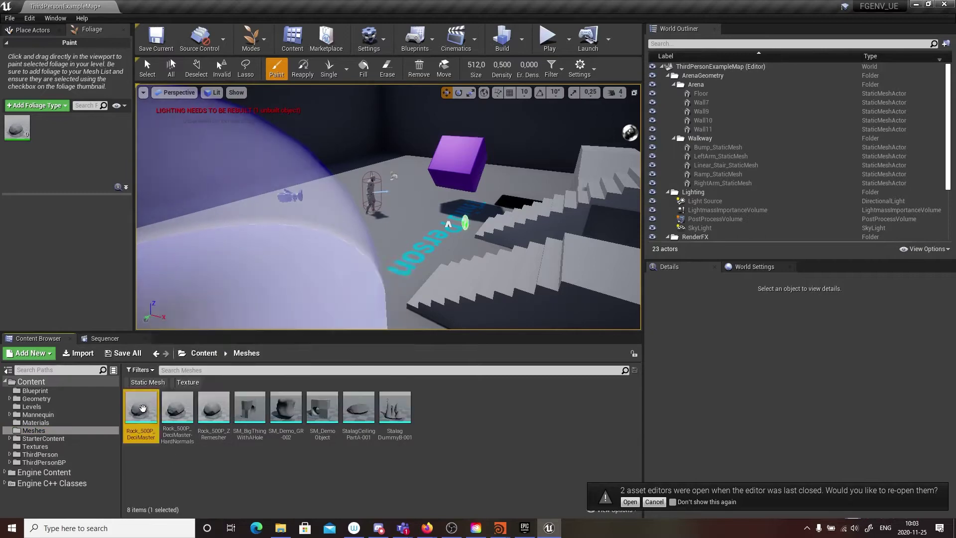
{"action": "double_click", "coordinate": [142, 408]}
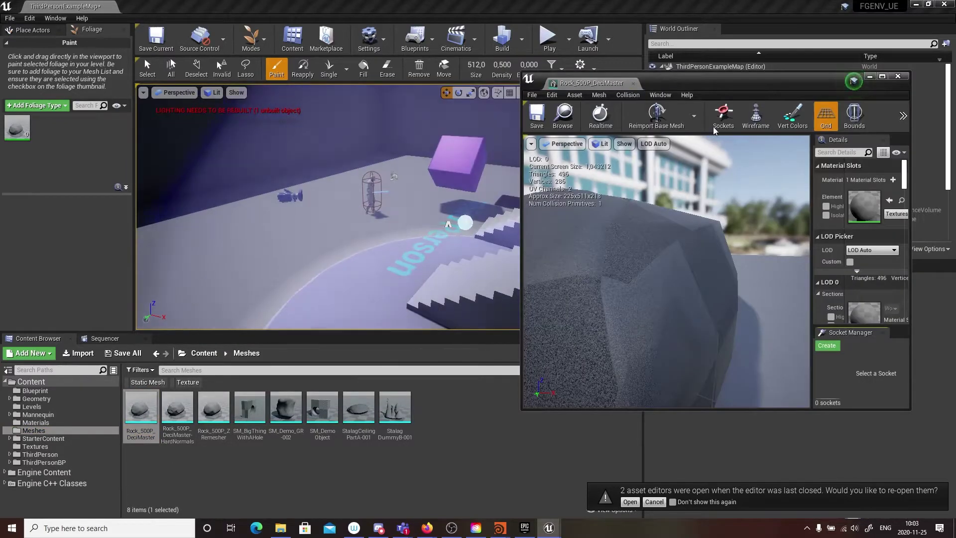
{"action": "left_click_drag", "start_coordinate": [551, 84], "coordinate": [204, 5]}
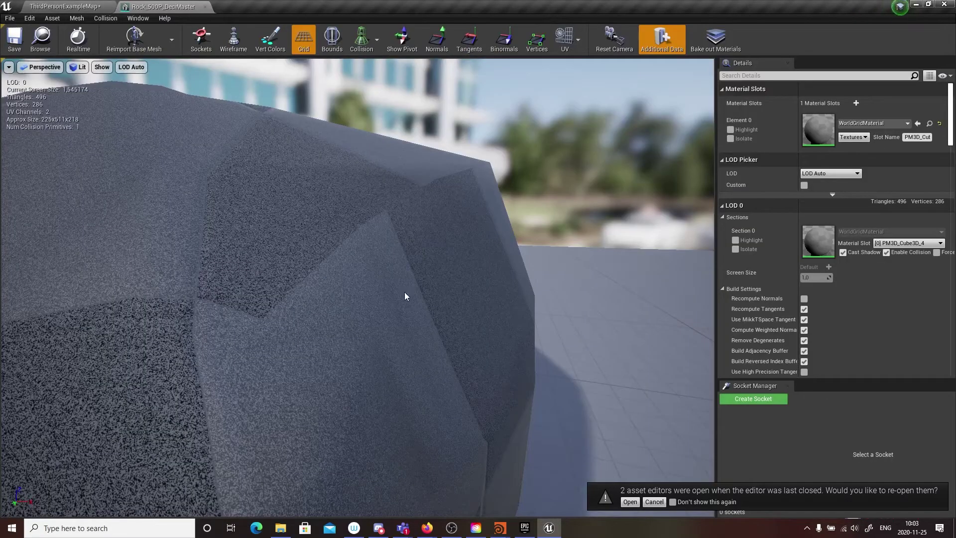
- Filter the mesh details by "import", set Import Rotation X to 90 and reimport the base mesh
{"action": "right_click_drag", "start_coordinate": [379, 299], "coordinate": [299, 299], "text": "alt"}
{"action": "left_click_drag", "start_coordinate": [378, 298], "coordinate": [273, 299], "text": "alt"}
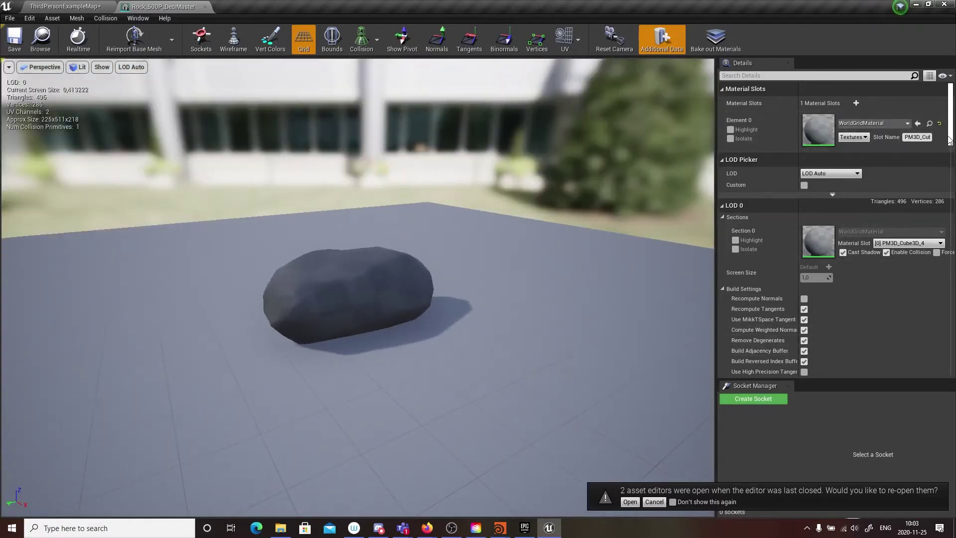
{"action": "mouse_move", "coordinate": [951, 141]}
{"action": "left_mouse_down"}
{"action": "mouse_move", "coordinate": [951, 150]}
{"action": "mouse_move", "coordinate": [951, 125]}
{"action": "left_mouse_up"}
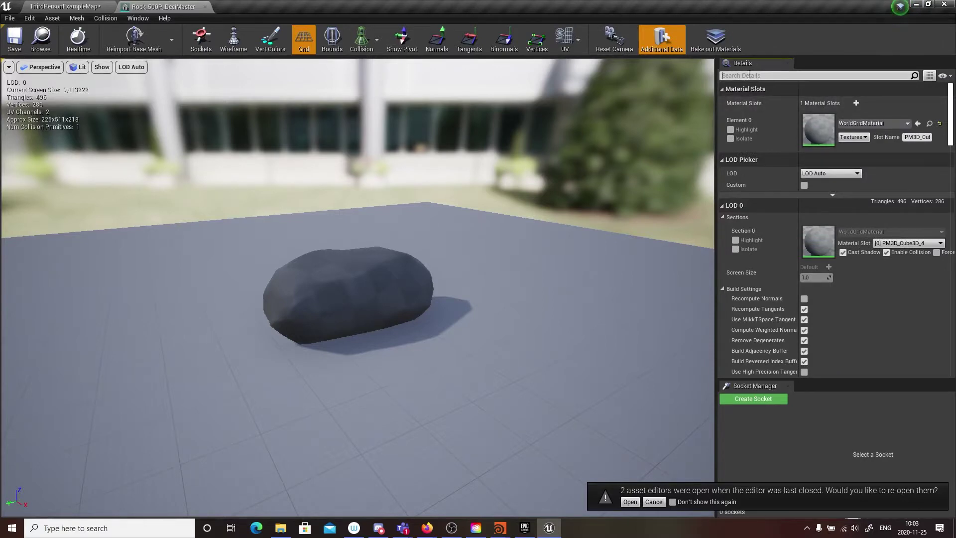
{"action": "type", "text": "import"}
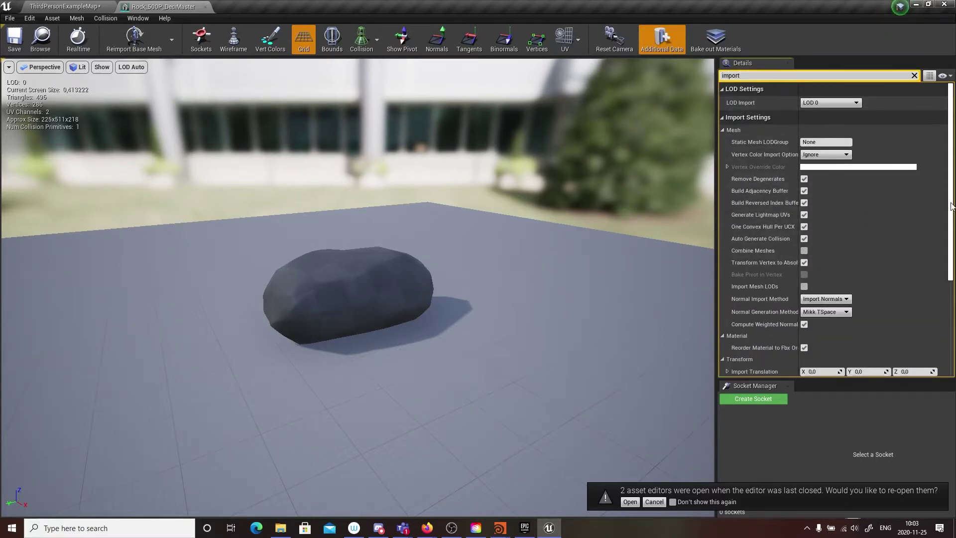
{"action": "scroll", "coordinate": [933, 303], "scroll_direction": "down", "scroll_amount": 5}
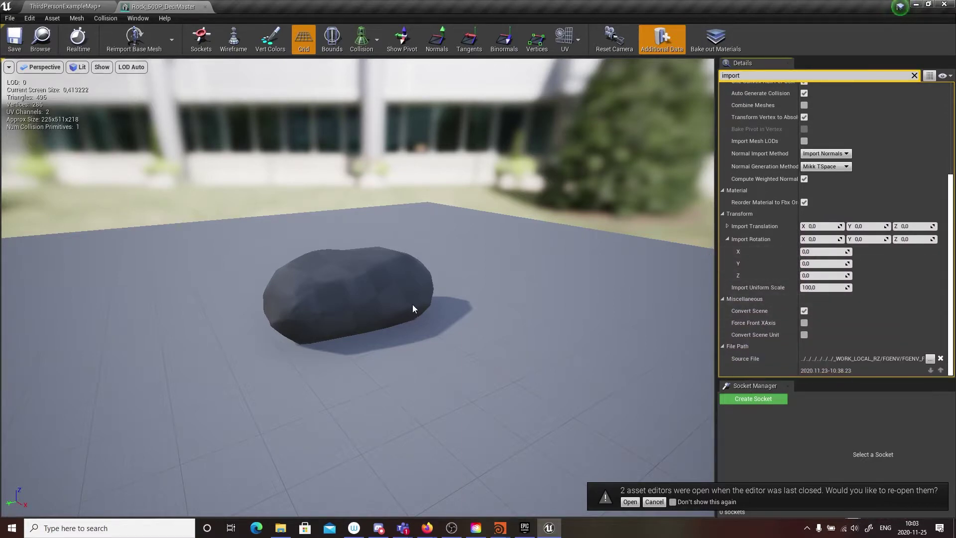
{"action": "left_click_drag", "start_coordinate": [458, 333], "coordinate": [388, 323]}
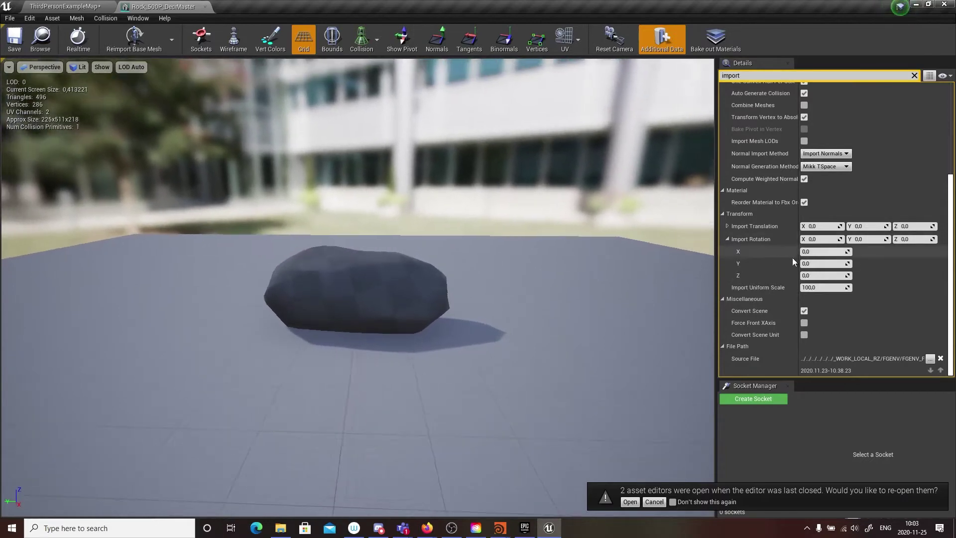
{"action": "left_click", "coordinate": [817, 240]}
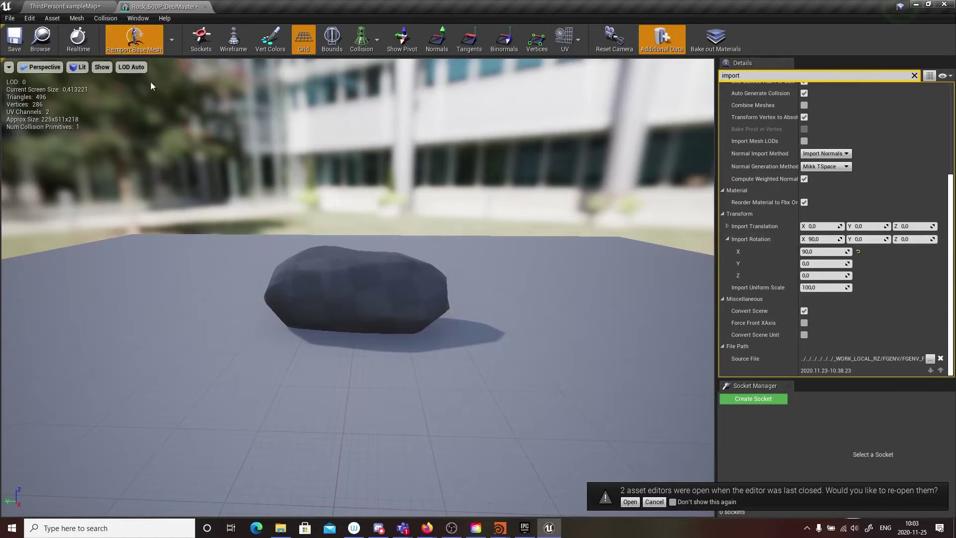
{"action": "left_click_drag", "start_coordinate": [414, 302], "coordinate": [258, 292]}
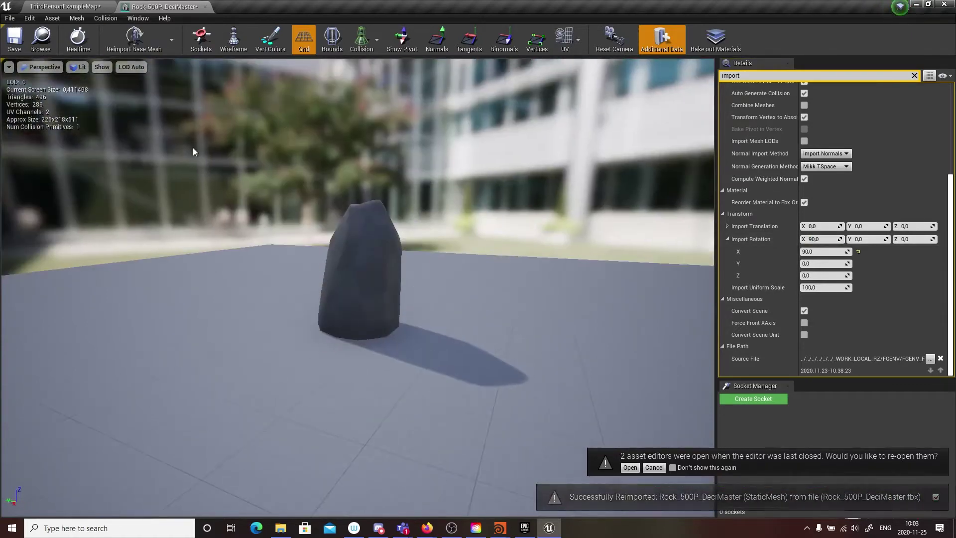
- Clear the details search filter and widen the mesh details area
{"action": "left_click", "coordinate": [914, 75]}
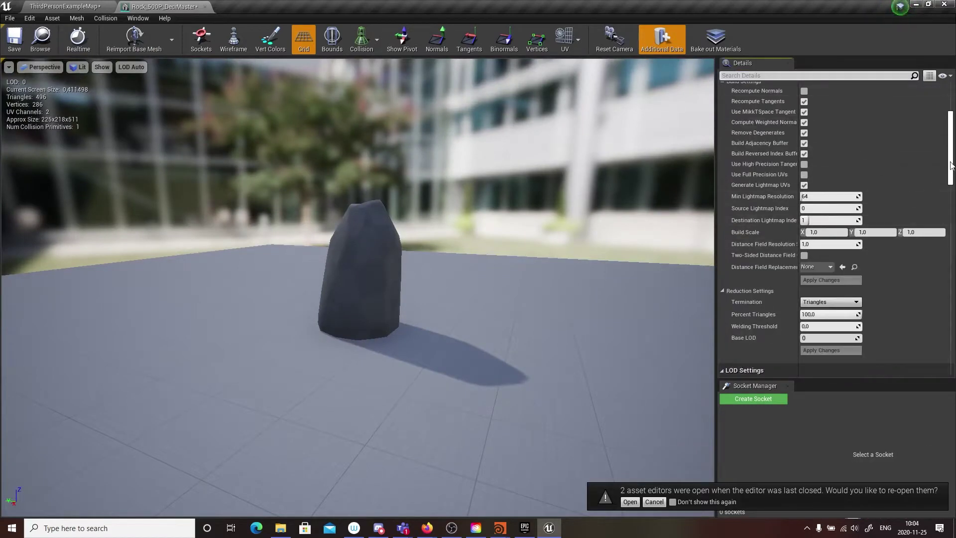
{"action": "scroll", "coordinate": [950, 166], "scroll_direction": "up", "scroll_amount": 5}
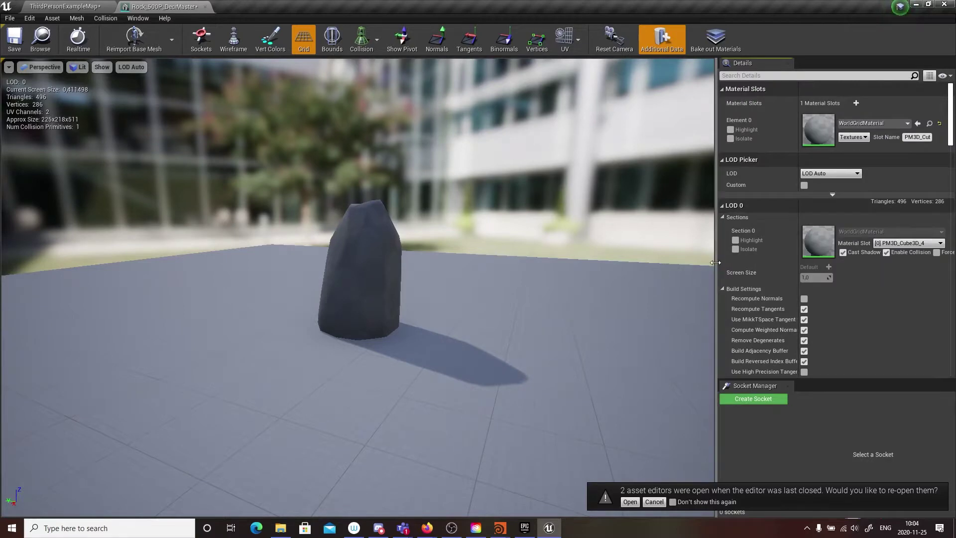
{"action": "left_click_drag", "start_coordinate": [715, 262], "coordinate": [642, 262]}
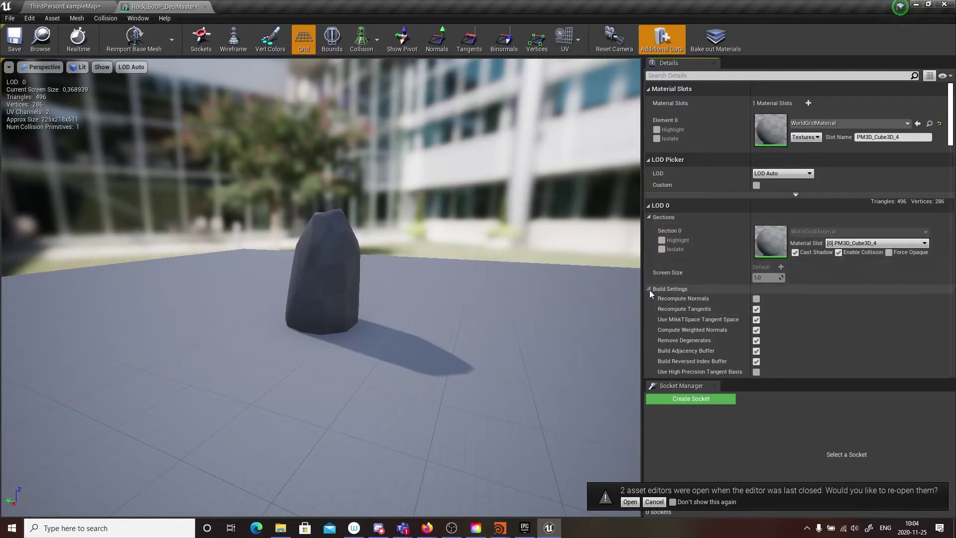
{"action": "left_click_drag", "start_coordinate": [594, 290], "coordinate": [220, 326]}
{"action": "right_click_drag", "start_coordinate": [219, 327], "coordinate": [413, 291]}
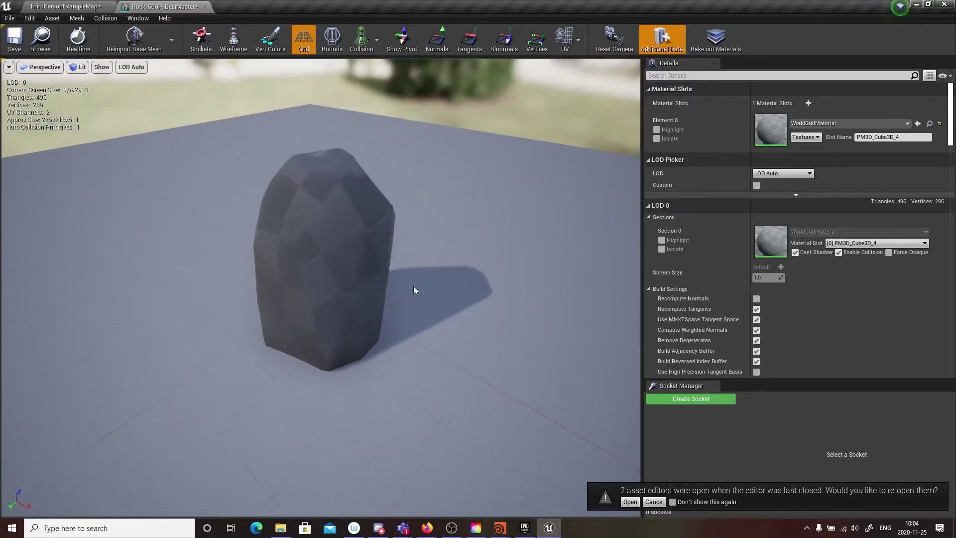
{"action": "left_click_drag", "start_coordinate": [414, 290], "coordinate": [355, 284]}
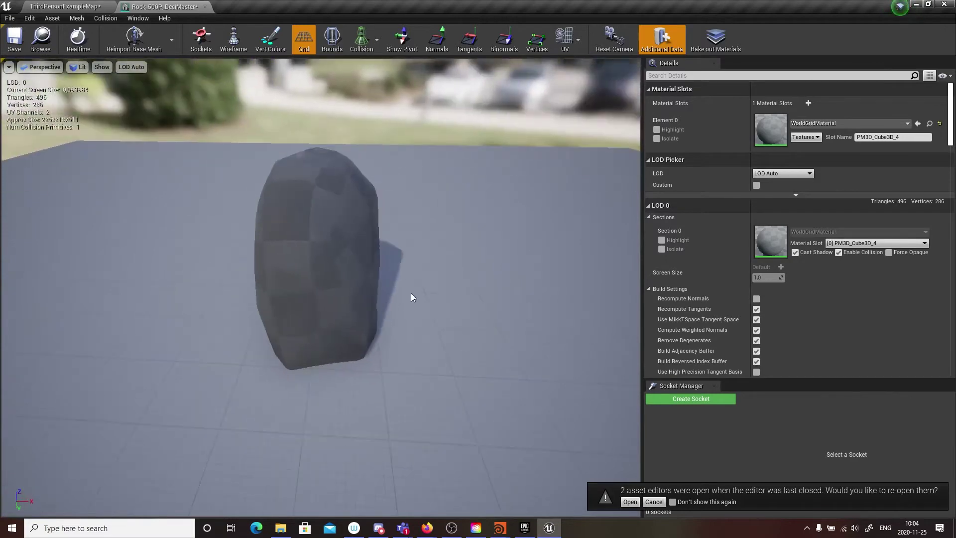
{"action": "left_click_drag", "start_coordinate": [411, 297], "coordinate": [352, 340]}
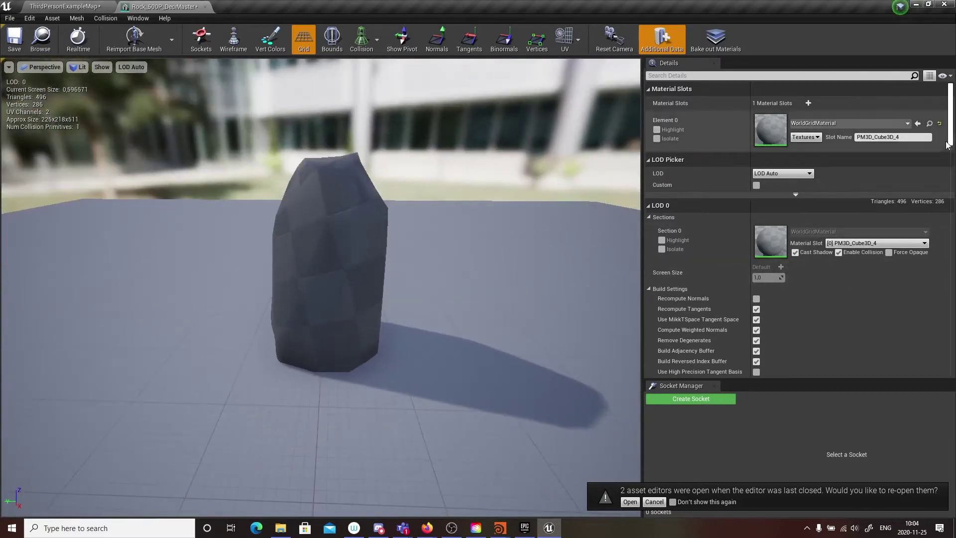
- Collapse the LOD 0 and LOD Settings sections and expand the LOD Picker's advanced options
{"action": "mouse_move", "coordinate": [952, 142]}
{"action": "left_mouse_down"}
{"action": "mouse_move", "coordinate": [951, 168]}
{"action": "mouse_move", "coordinate": [952, 142]}
{"action": "left_mouse_up"}
{"action": "left_click", "coordinate": [649, 205]}
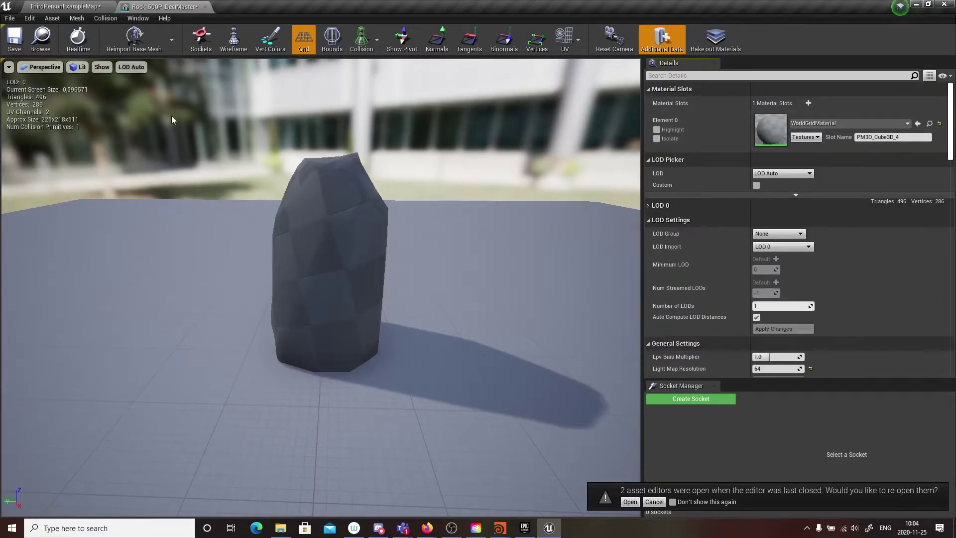
{"action": "left_click", "coordinate": [648, 221]}
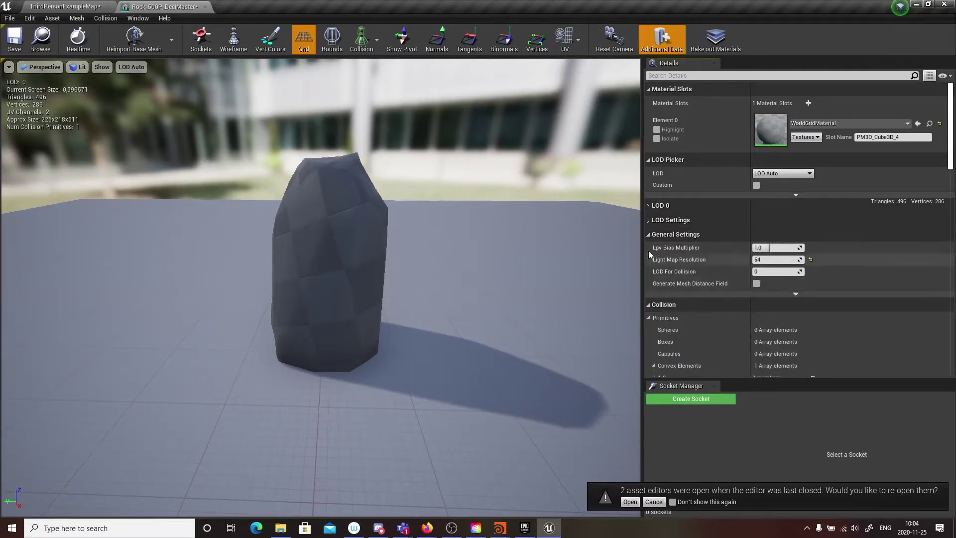
{"action": "left_click", "coordinate": [796, 195]}
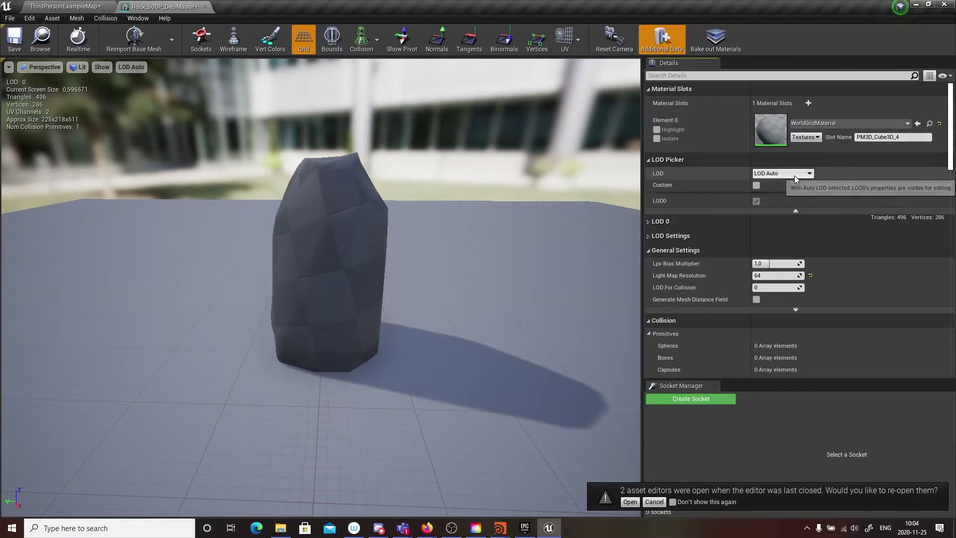
- Decline re-opening the previous asset editors and expand the advanced options of General Settings
{"action": "left_click", "coordinate": [653, 502]}
{"action": "left_click", "coordinate": [799, 309]}
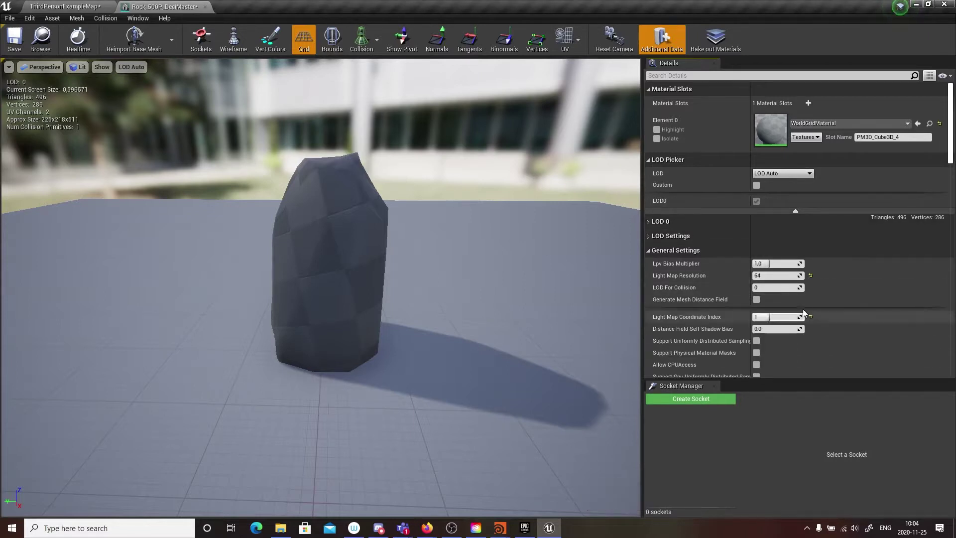
{"action": "left_click", "coordinate": [797, 212]}
{"action": "left_click", "coordinate": [798, 196]}
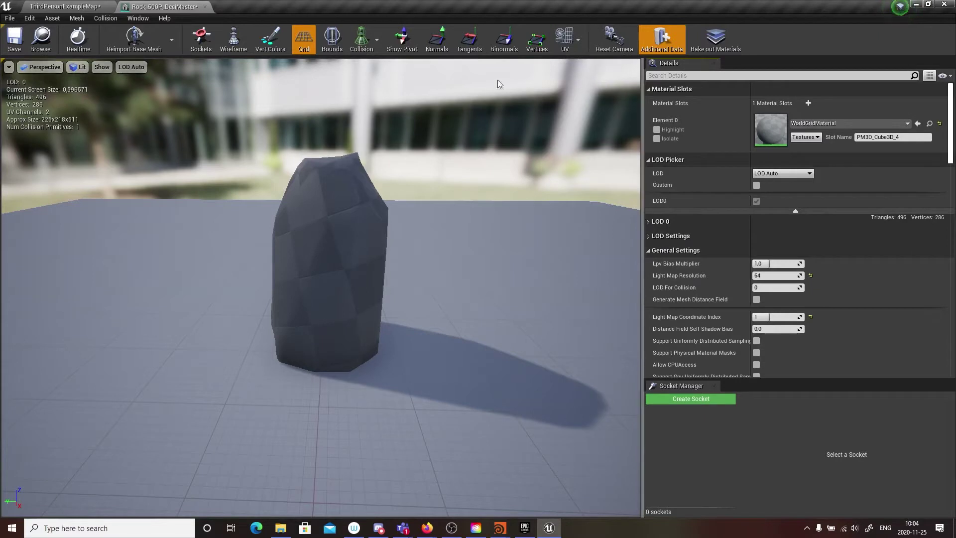
- Preview the rock at LOD 0 and enable the Custom option in the LOD Picker
{"action": "left_click", "coordinate": [132, 68]}
{"action": "left_click", "coordinate": [134, 98]}
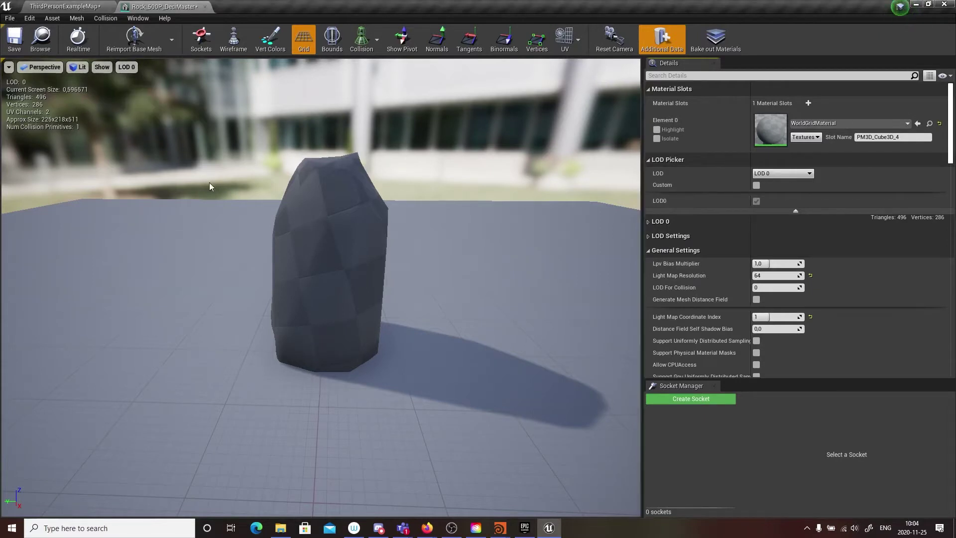
{"action": "left_click", "coordinate": [757, 185]}
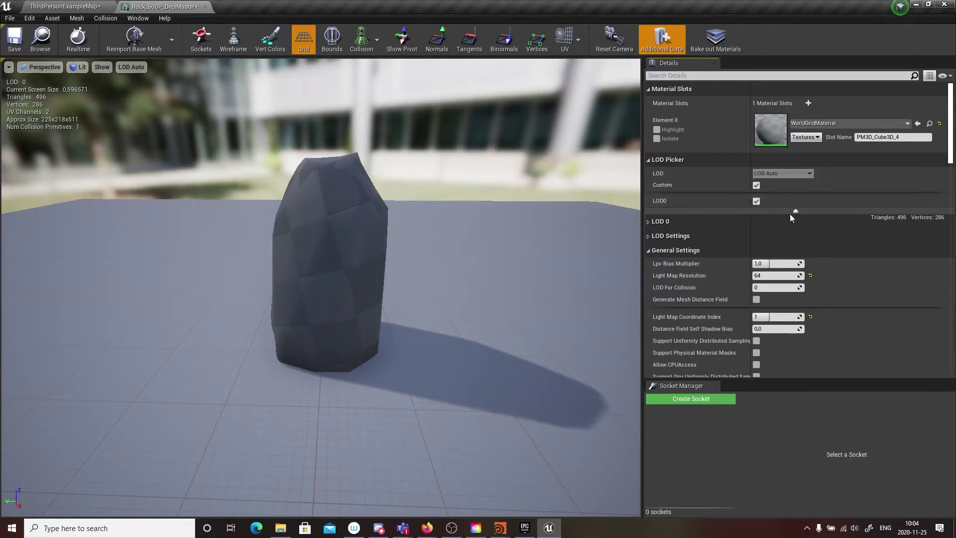
- In LOD Settings, turn off Auto Compute LOD Distances, set Number of LODs to 4 and apply the changes
{"action": "left_click", "coordinate": [649, 237]}
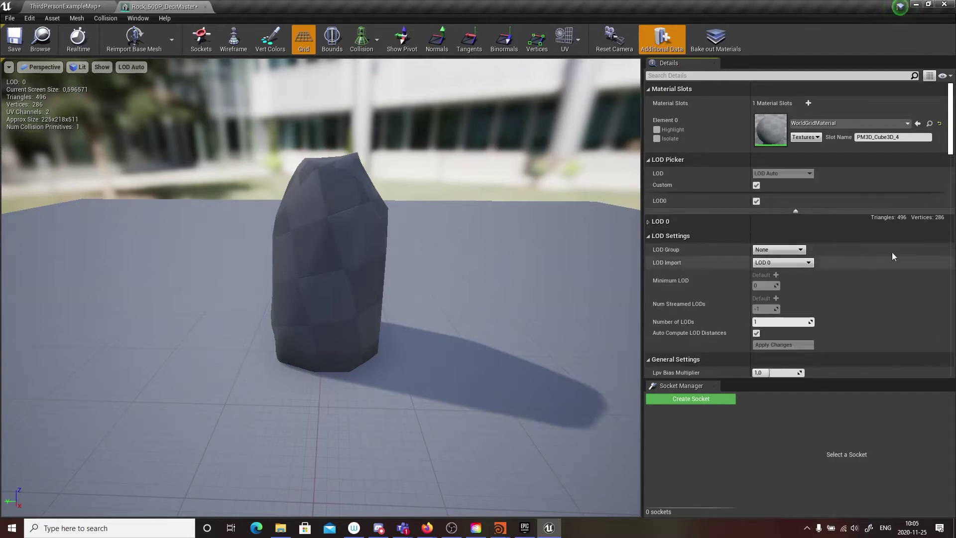
{"action": "left_click", "coordinate": [784, 345]}
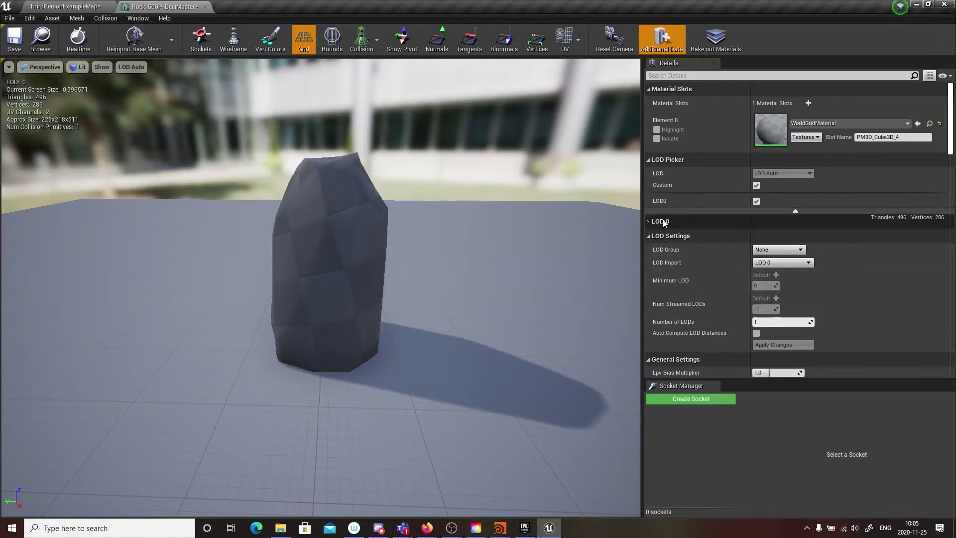
{"action": "left_click", "coordinate": [649, 237]}
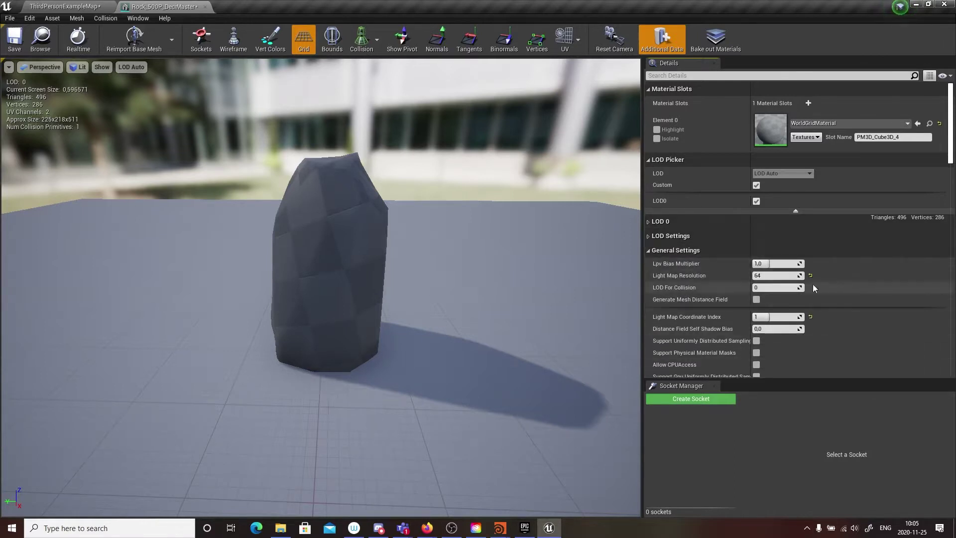
{"action": "left_click", "coordinate": [647, 237]}
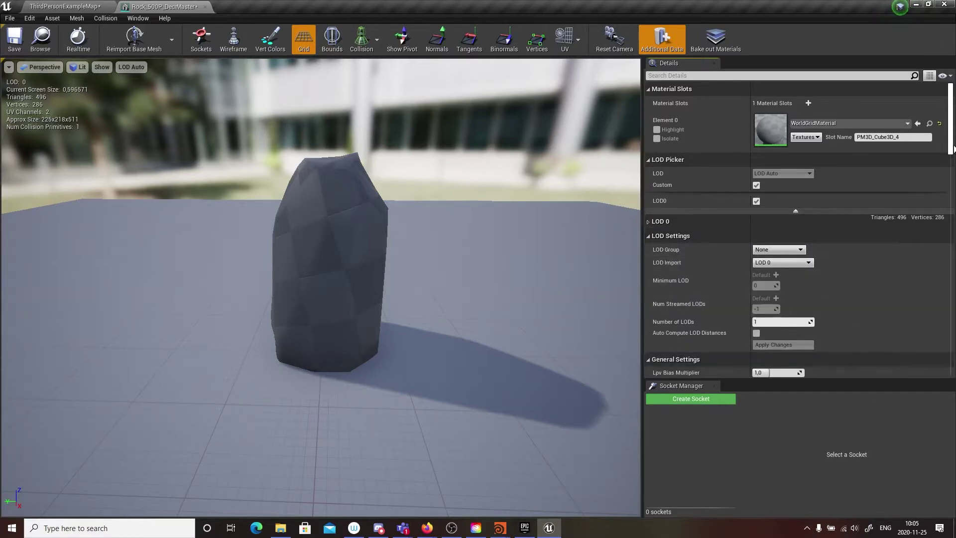
{"action": "left_click", "coordinate": [769, 322]}
{"action": "type", "text": "4"}
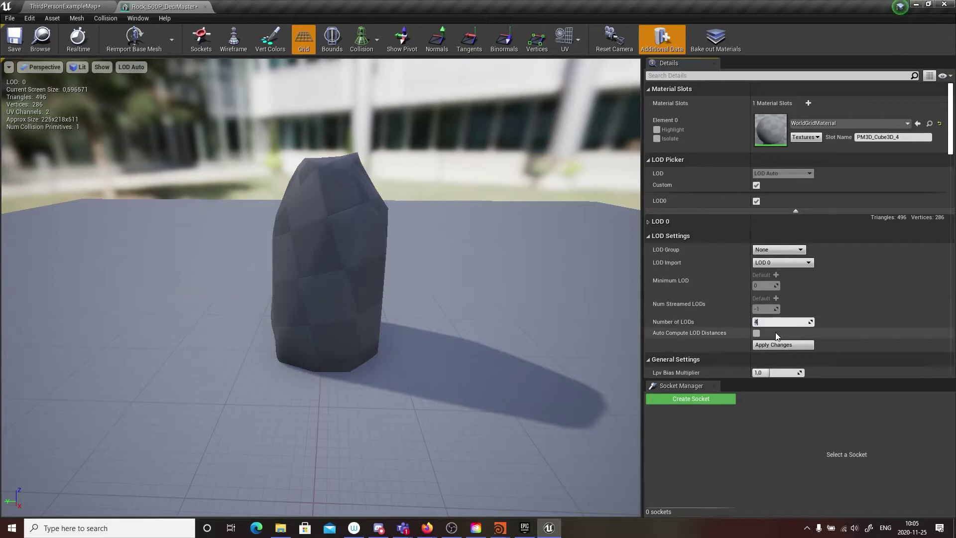
{"action": "left_click", "coordinate": [777, 345]}
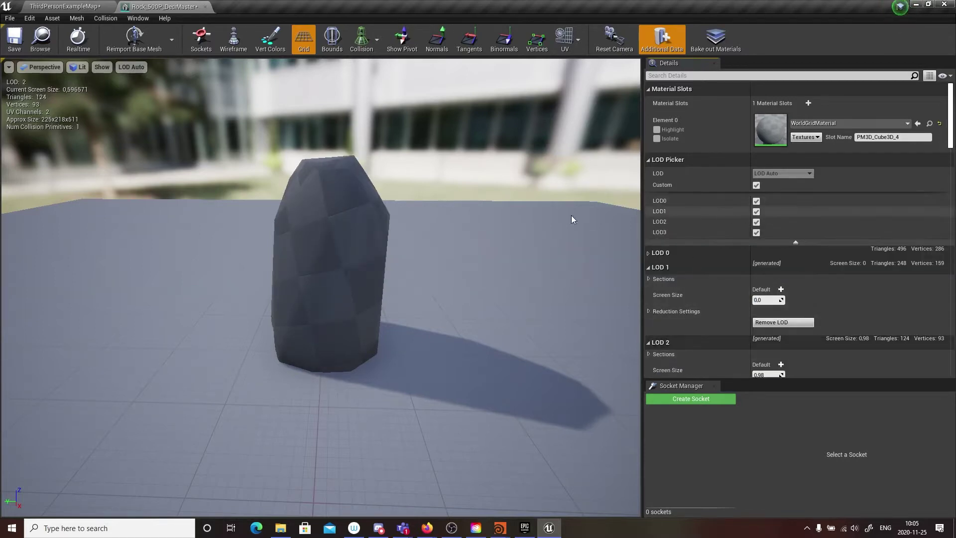
- Switch the mesh preview from automatic LOD to LOD 0
{"action": "left_click", "coordinate": [136, 72]}
{"action": "left_click", "coordinate": [140, 100]}
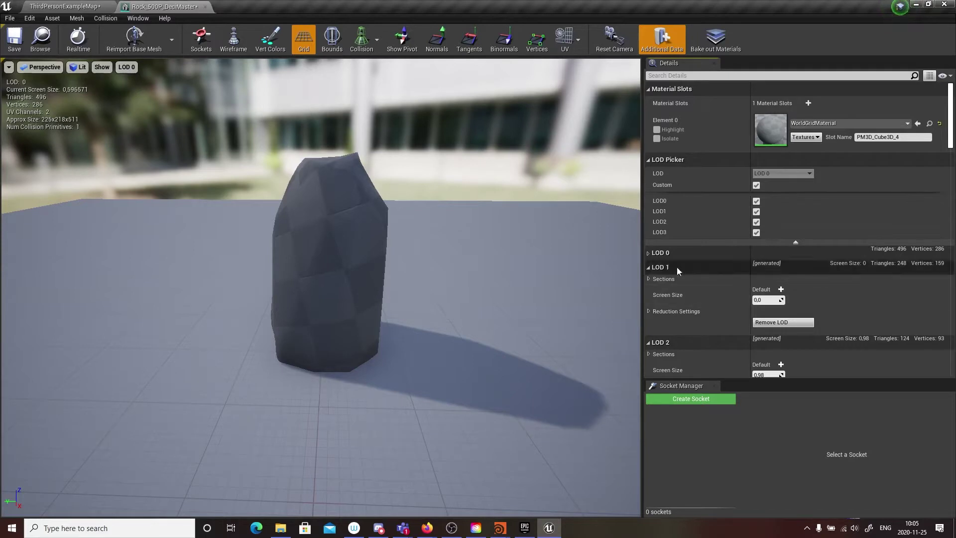
- Examine the Build Settings and Reduction Settings of LOD 0
{"action": "left_click", "coordinate": [650, 254]}
{"action": "left_click", "coordinate": [650, 297]}
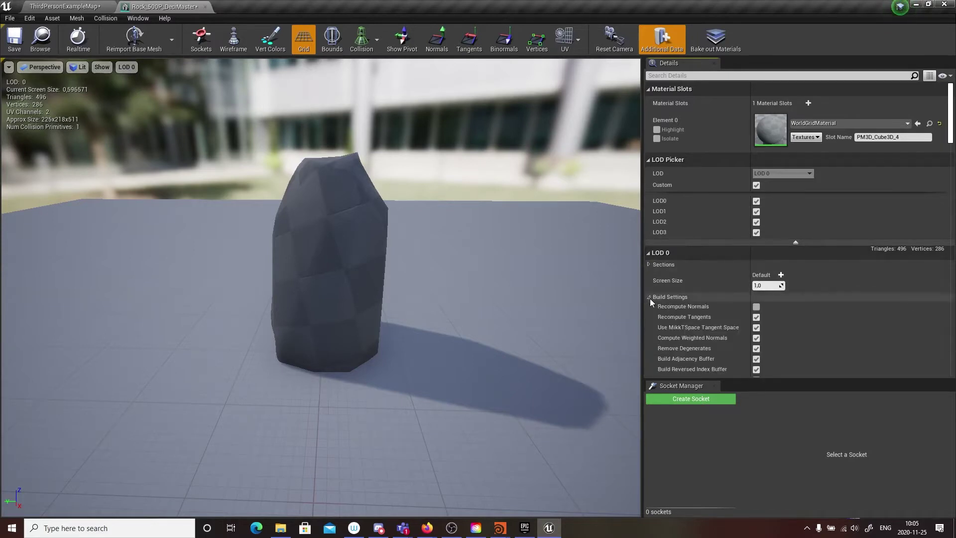
{"action": "left_click", "coordinate": [650, 297]}
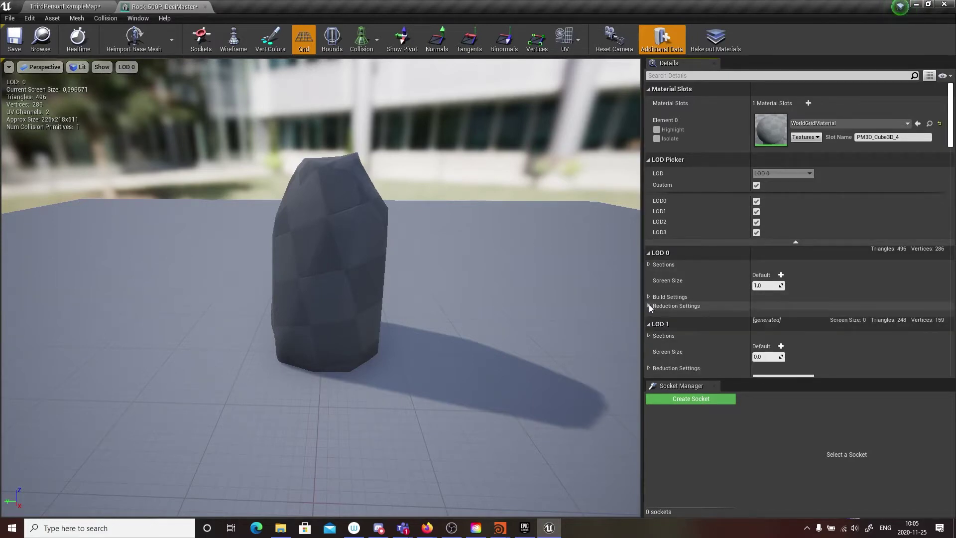
{"action": "left_click", "coordinate": [649, 304]}
{"action": "scroll", "coordinate": [722, 274], "scroll_direction": "down", "scroll_amount": 5}
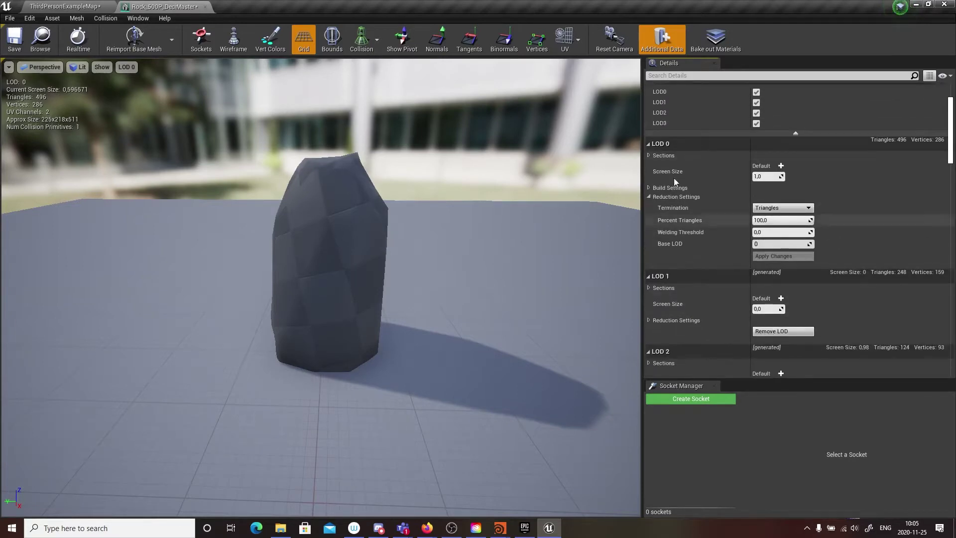
{"action": "left_click", "coordinate": [648, 197]}
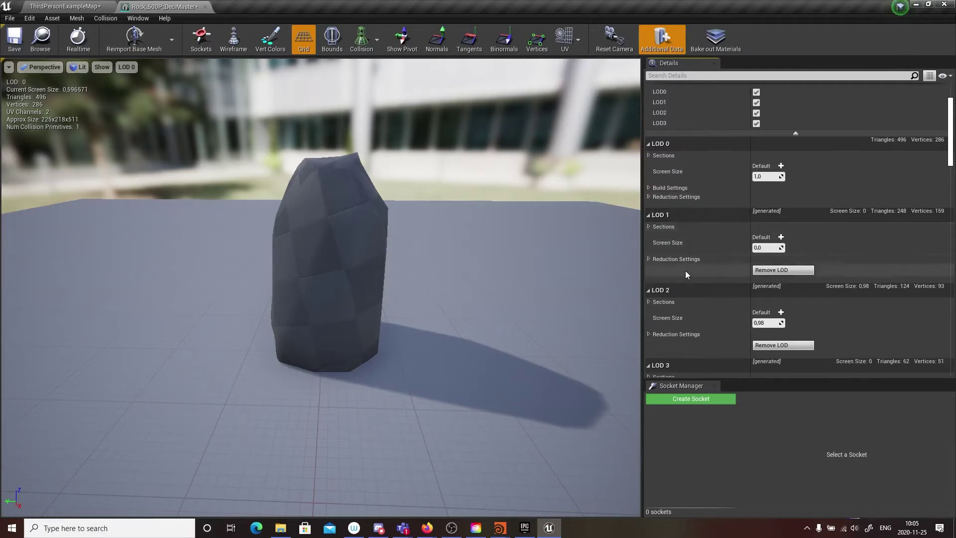
- Show the Reduction Settings of LOD 1 and preview the rock at LOD 1
{"action": "left_click", "coordinate": [649, 259]}
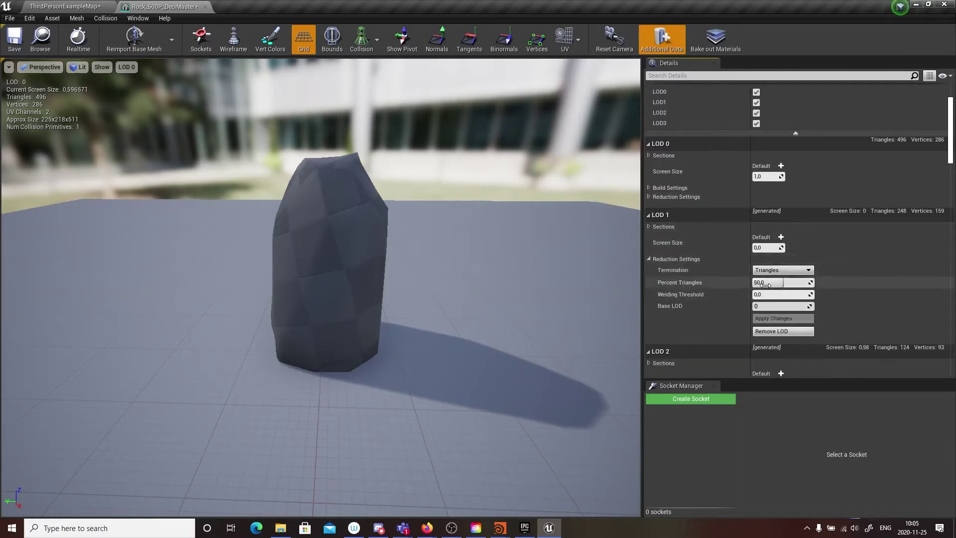
{"action": "left_click", "coordinate": [127, 67]}
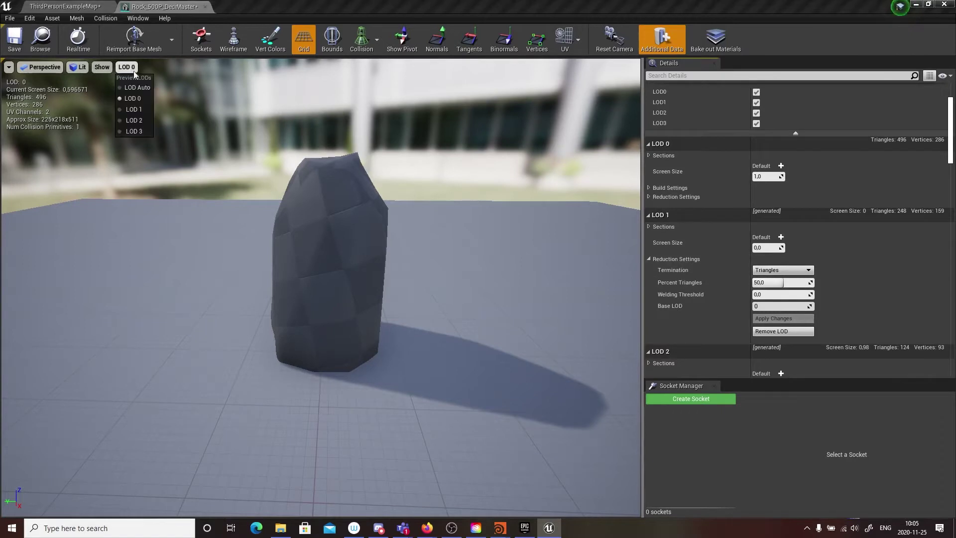
{"action": "left_click", "coordinate": [136, 109]}
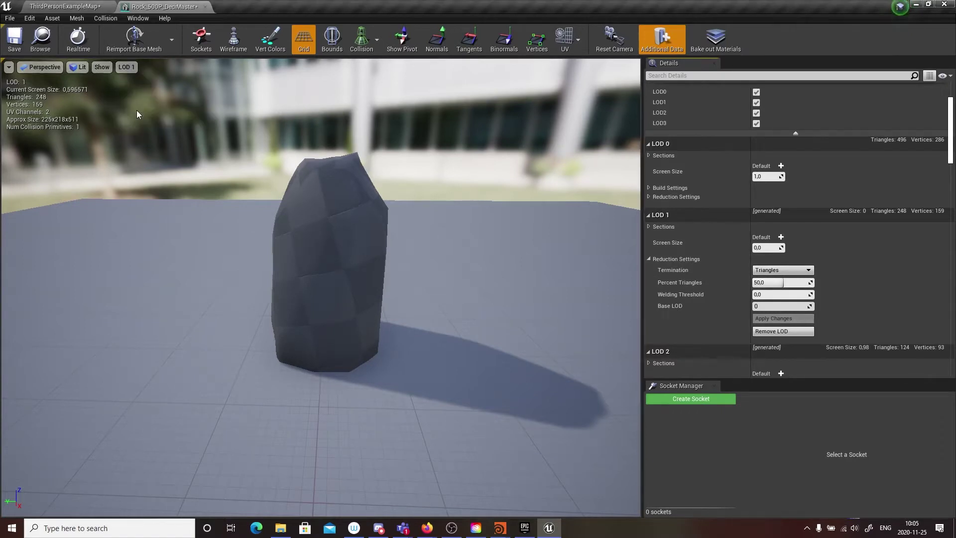
- Examine the Reduction Settings of LOD 2 and LOD 3, including their Percent Triangles
{"action": "left_click", "coordinate": [649, 215]}
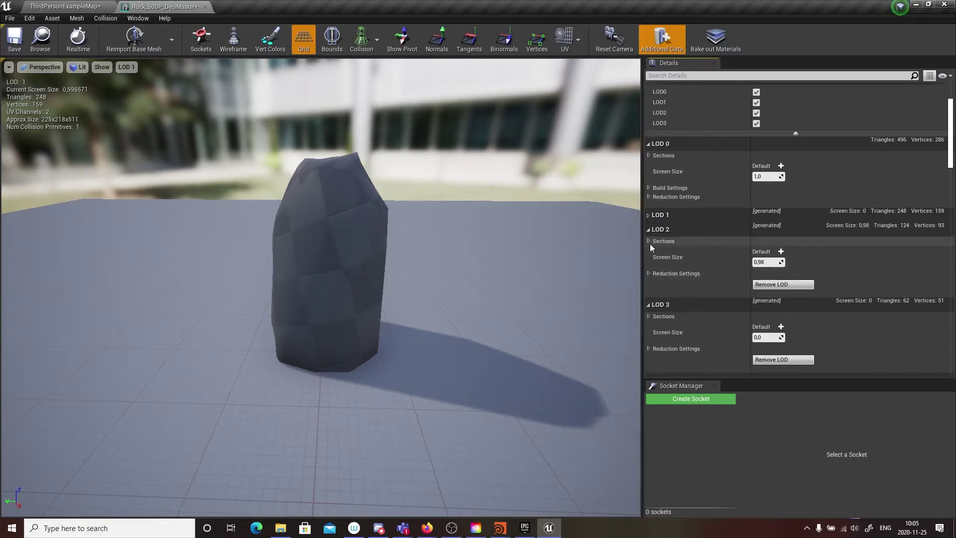
{"action": "left_click", "coordinate": [649, 242]}
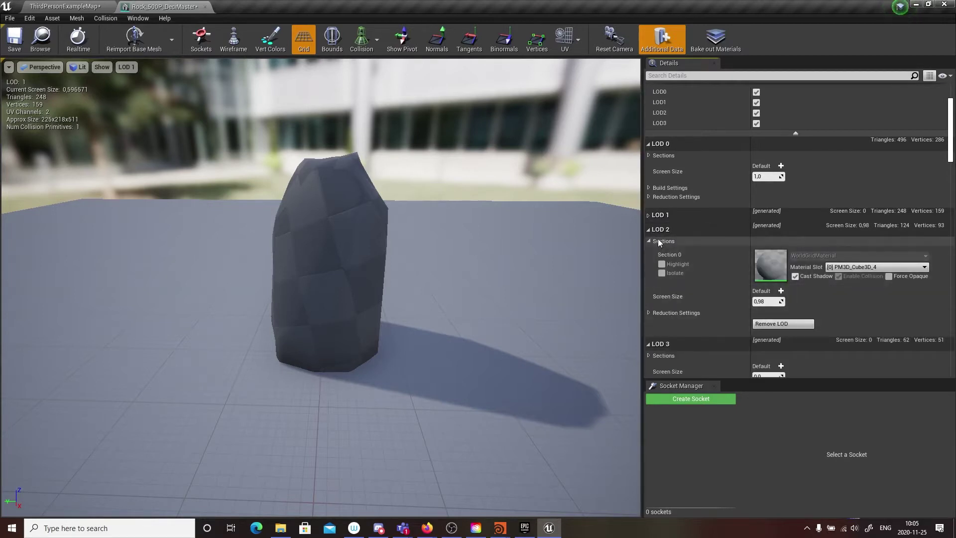
{"action": "left_click", "coordinate": [648, 242]}
{"action": "left_click", "coordinate": [649, 274]}
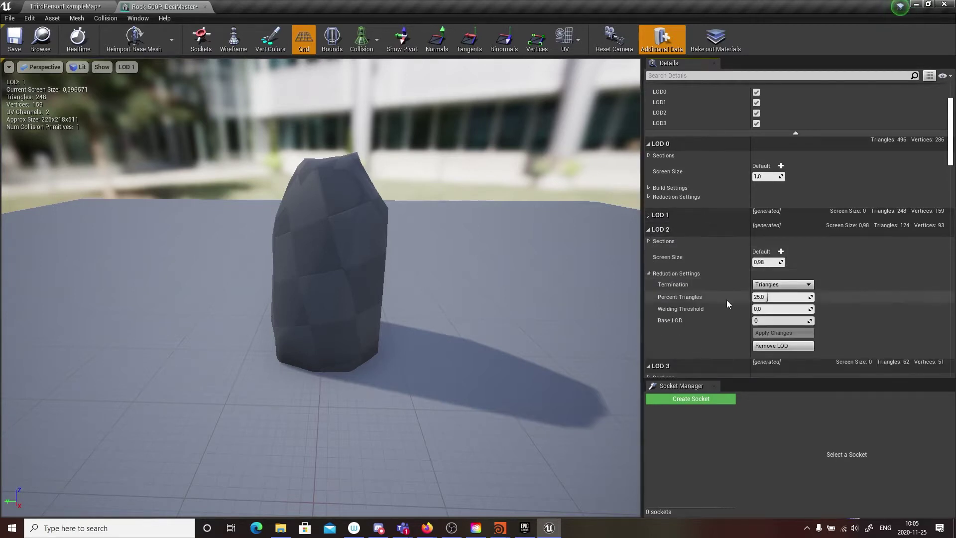
{"action": "scroll", "coordinate": [949, 160], "scroll_direction": "down", "scroll_amount": 10}
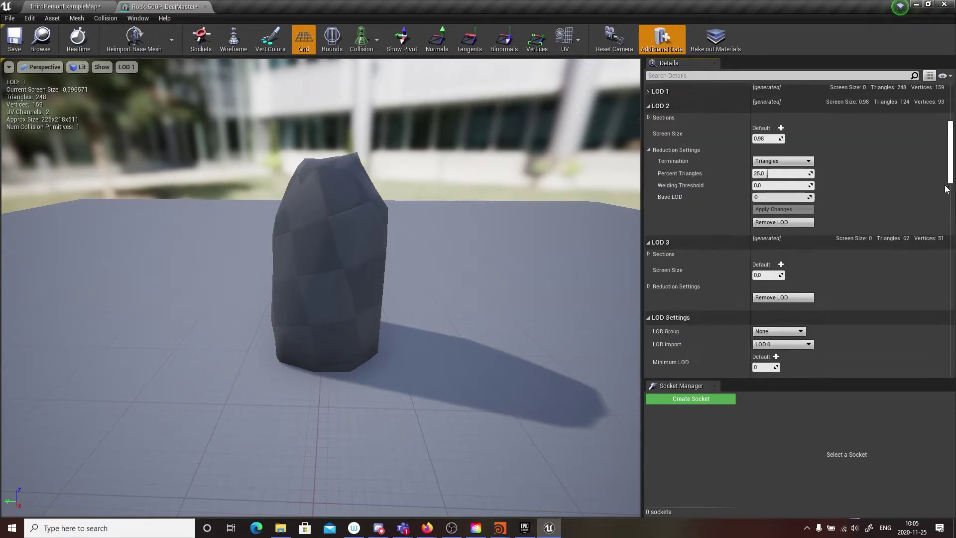
{"action": "left_click", "coordinate": [648, 149]}
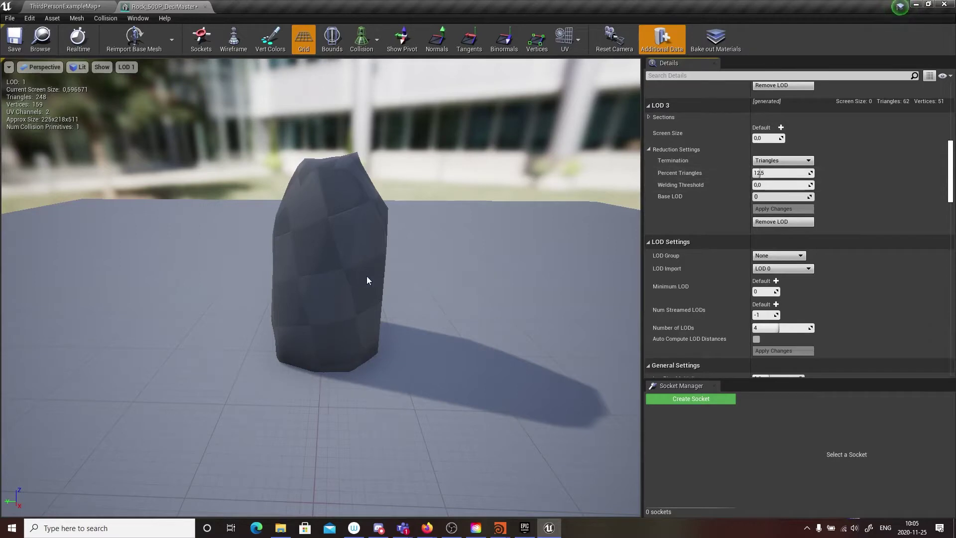
- Switch the mesh preview to LOD Auto and inspect the rock from different distances and angles
{"action": "scroll", "coordinate": [354, 272], "scroll_direction": "up", "scroll_amount": 1}
{"action": "left_click", "coordinate": [123, 68]}
{"action": "left_click", "coordinate": [144, 89]}
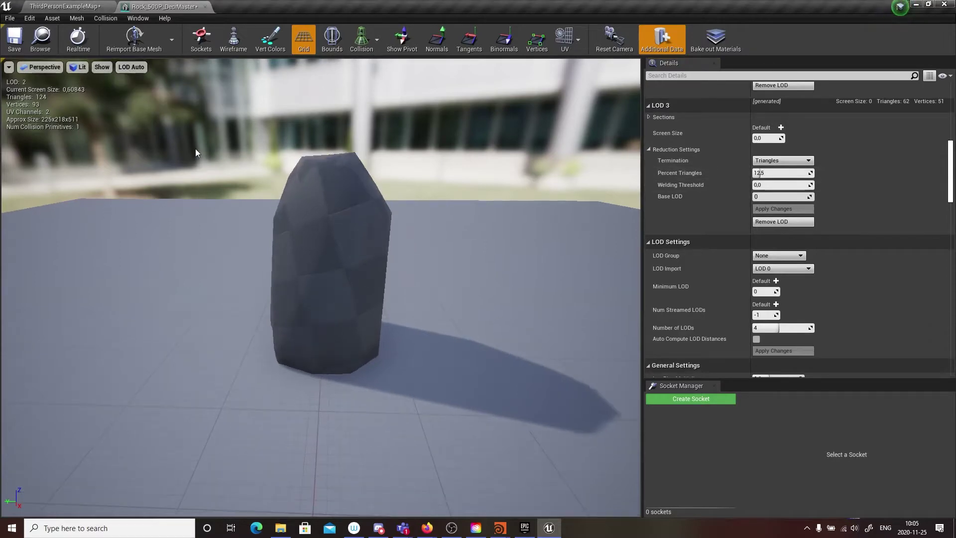
{"action": "scroll", "coordinate": [195, 148], "scroll_direction": "down", "scroll_amount": 3}
{"action": "scroll", "coordinate": [321, 291], "scroll_direction": "up", "scroll_amount": 5}
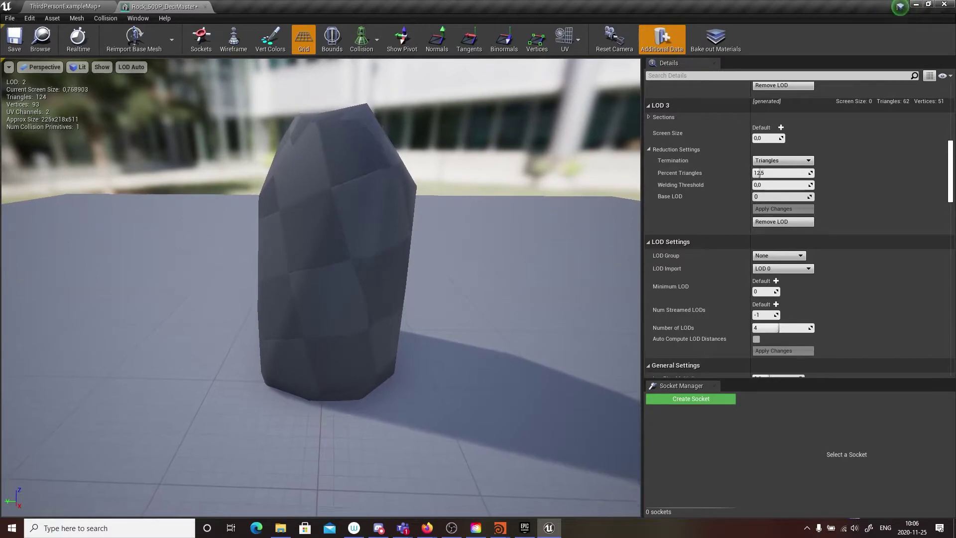
{"action": "left_click_drag", "start_coordinate": [469, 263], "coordinate": [606, 242]}
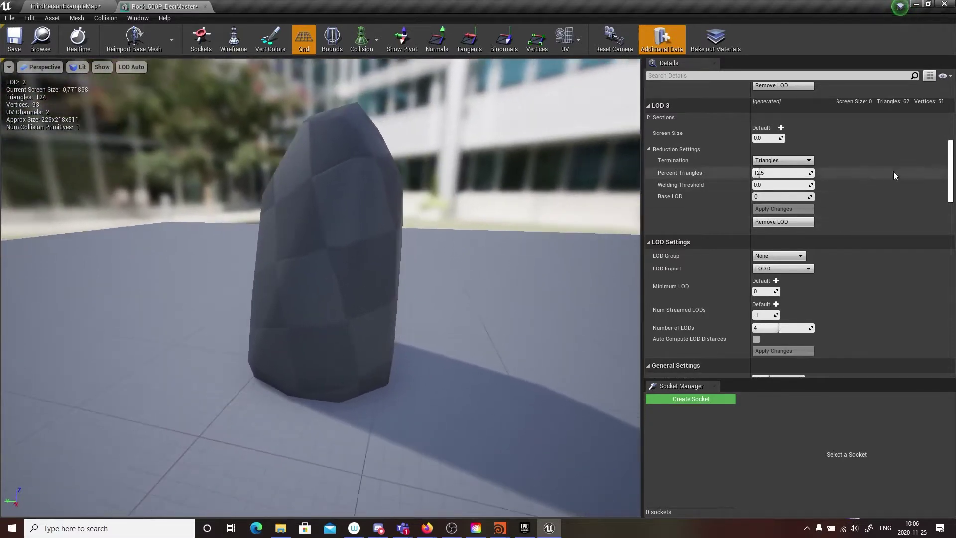
- Collapse the LOD Picker, set LOD 1's Screen Size to 0.5 and check the rock from farther away
{"action": "left_click_drag", "start_coordinate": [950, 162], "coordinate": [953, 118]}
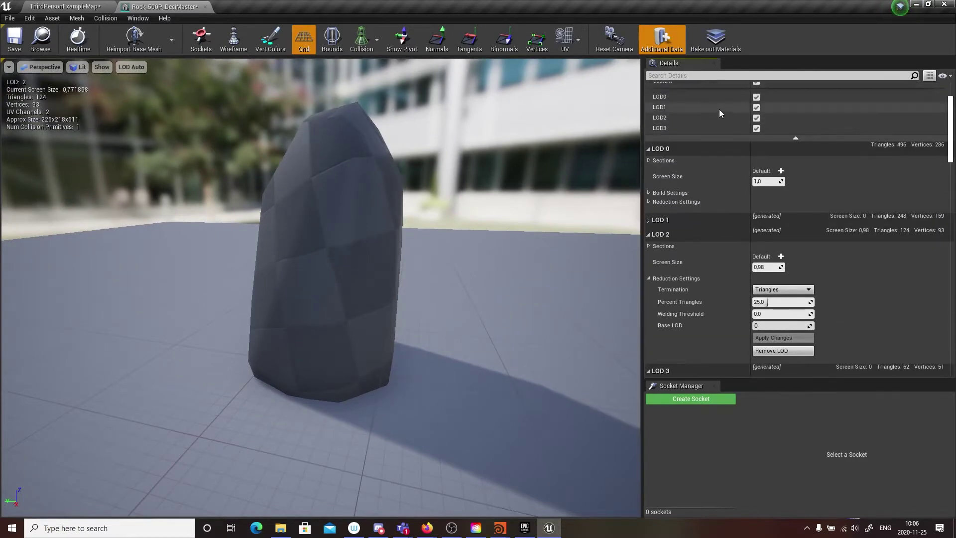
{"action": "left_click", "coordinate": [648, 220]}
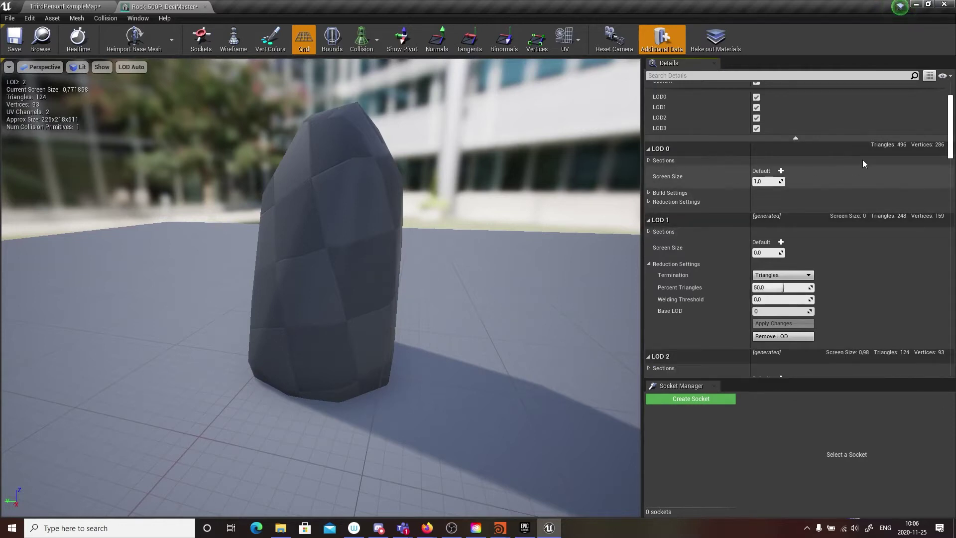
{"action": "left_click_drag", "start_coordinate": [951, 152], "coordinate": [950, 141]}
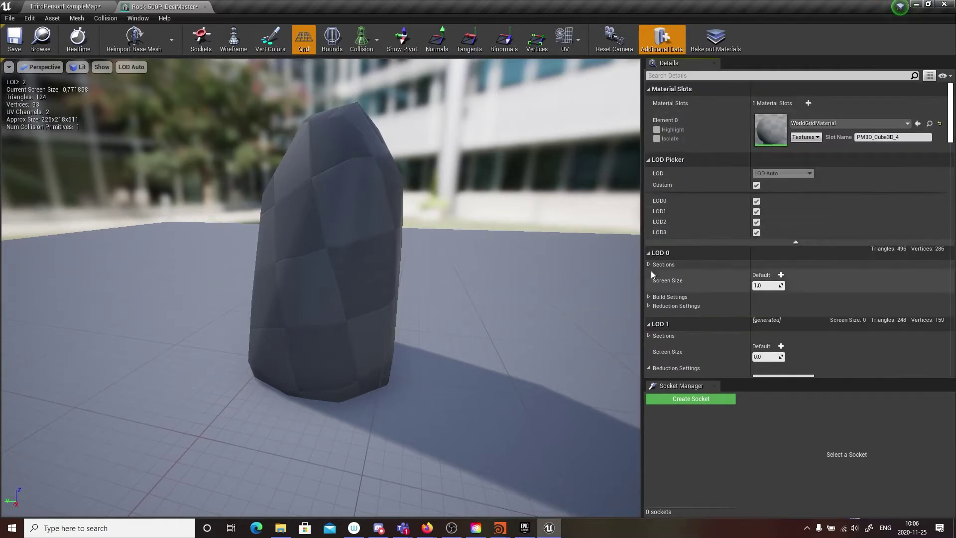
{"action": "left_click", "coordinate": [648, 160]}
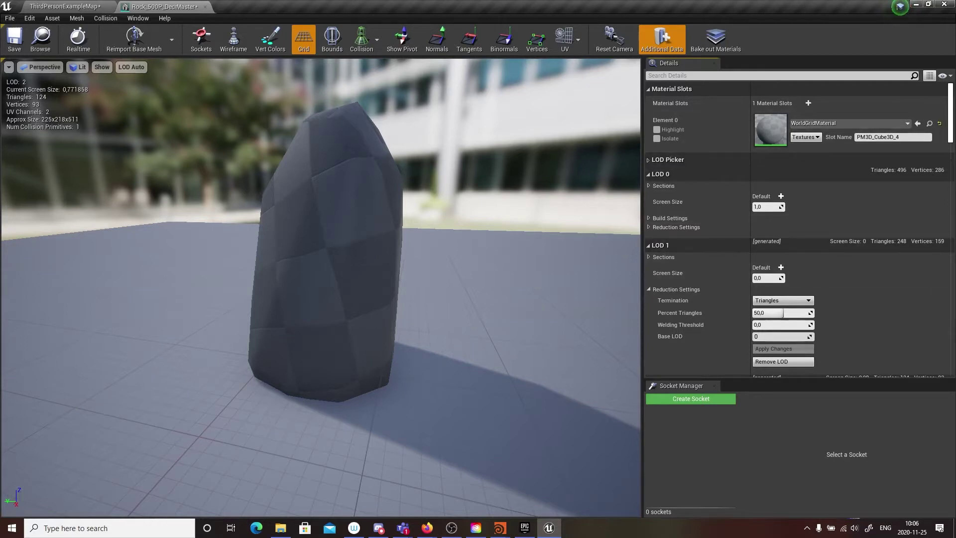
{"action": "left_click_drag", "start_coordinate": [952, 124], "coordinate": [952, 126]}
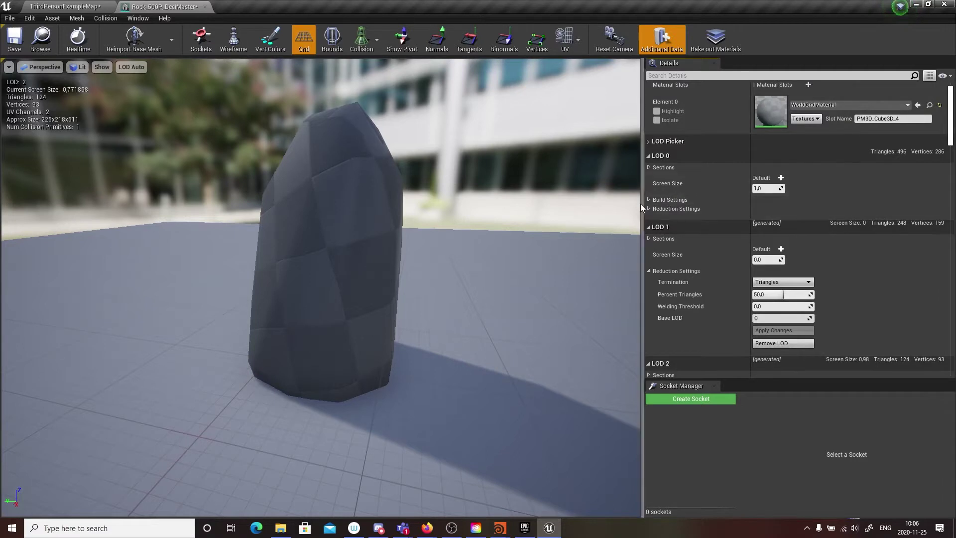
{"action": "left_click", "coordinate": [764, 188]}
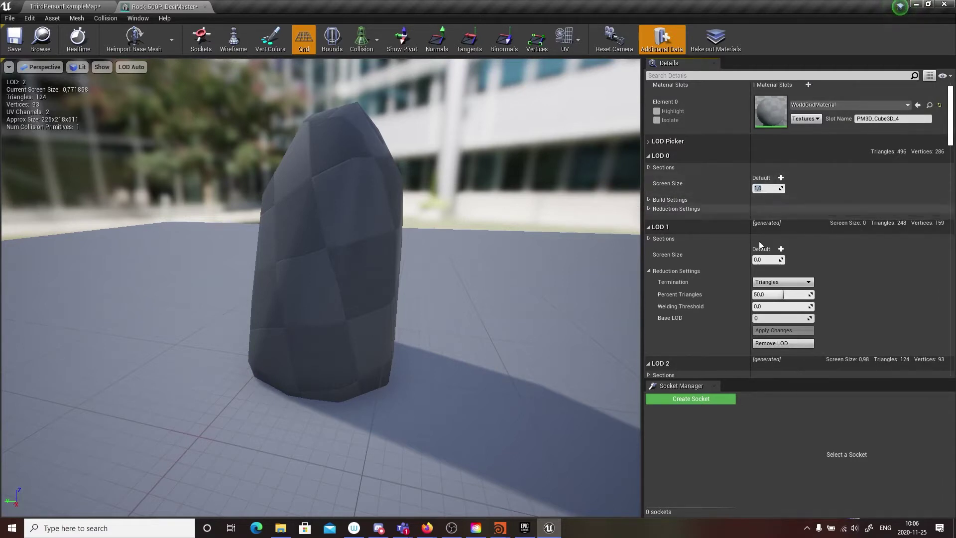
{"action": "left_click", "coordinate": [759, 259]}
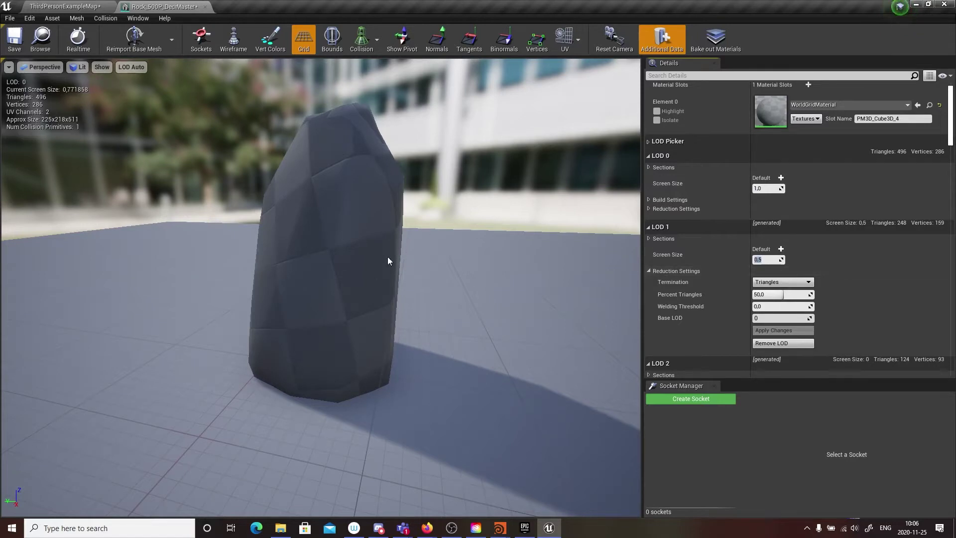
{"action": "right_click_drag", "start_coordinate": [389, 261], "coordinate": [388, 211]}
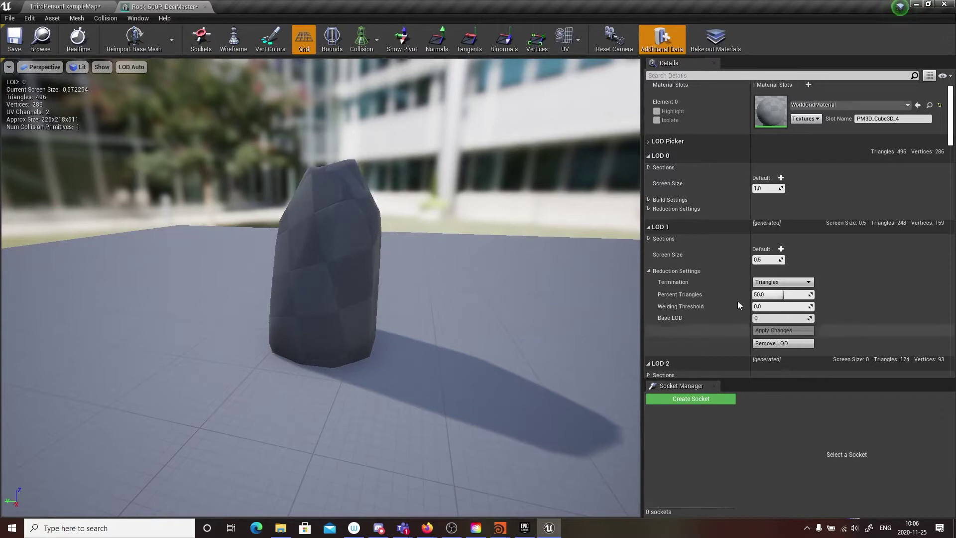
- Try a different Percent Triangles value for LOD 1 and restore it to 50
{"action": "left_click_drag", "start_coordinate": [783, 295], "coordinate": [780, 295]}
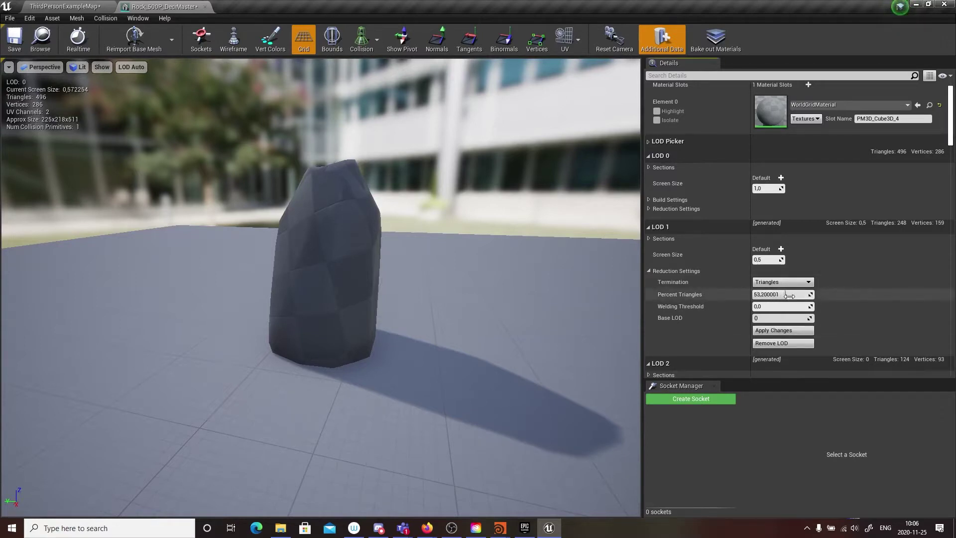
{"action": "left_click", "coordinate": [771, 295]}
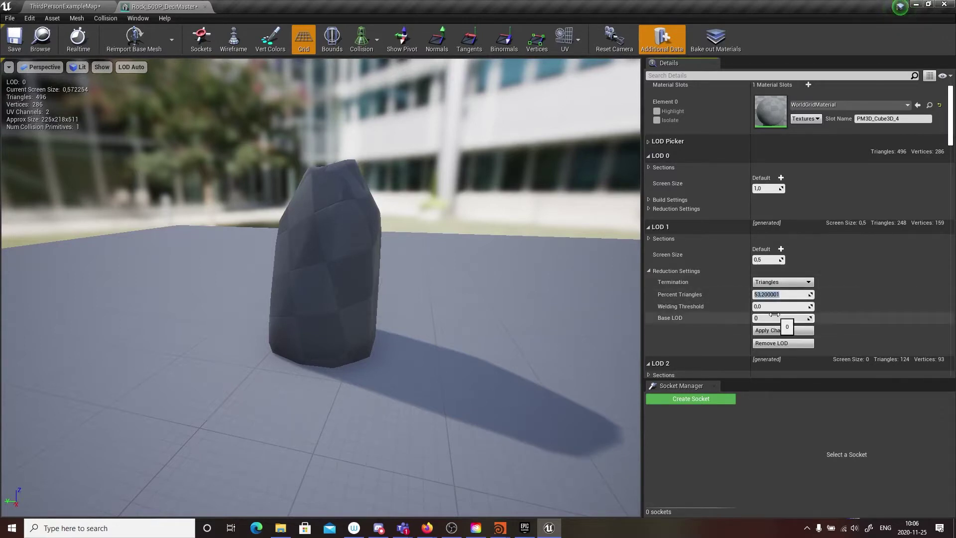
{"action": "left_click", "coordinate": [776, 260]}
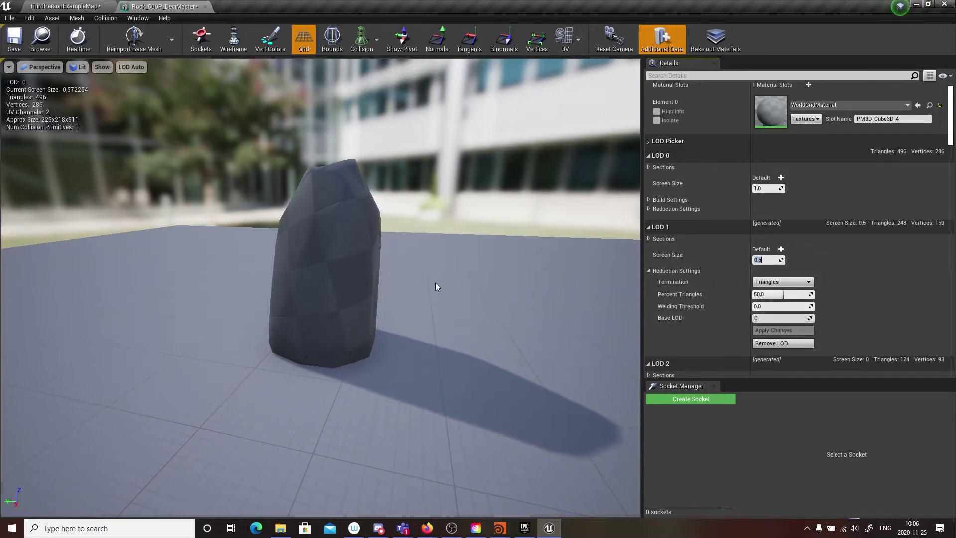
- Check the switch to LOD 1 from a distance, and set LOD 2's Screen Size to 0.25
{"action": "left_click_drag", "start_coordinate": [437, 283], "coordinate": [421, 251]}
{"action": "right_click_drag", "start_coordinate": [421, 252], "coordinate": [421, 299]}
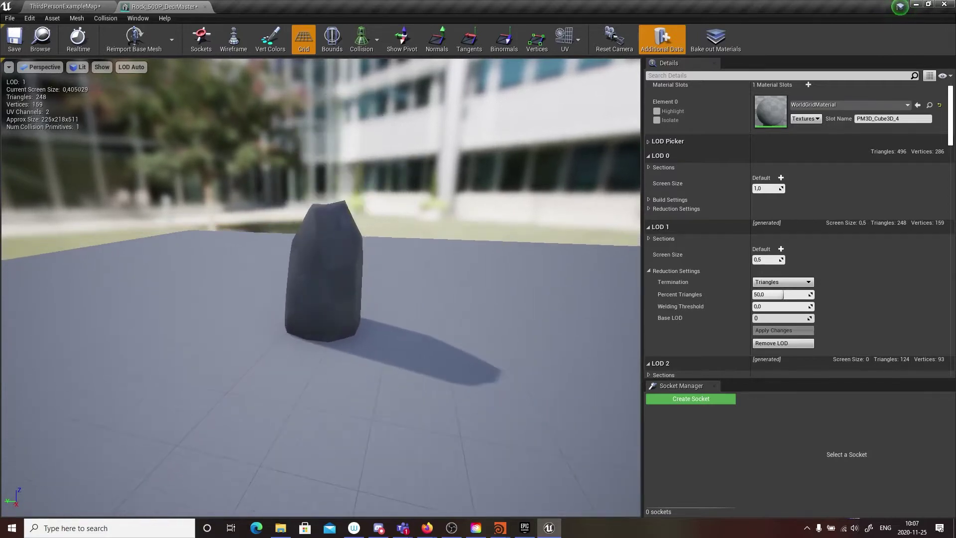
{"action": "scroll", "coordinate": [952, 139], "scroll_direction": "down", "scroll_amount": 3}
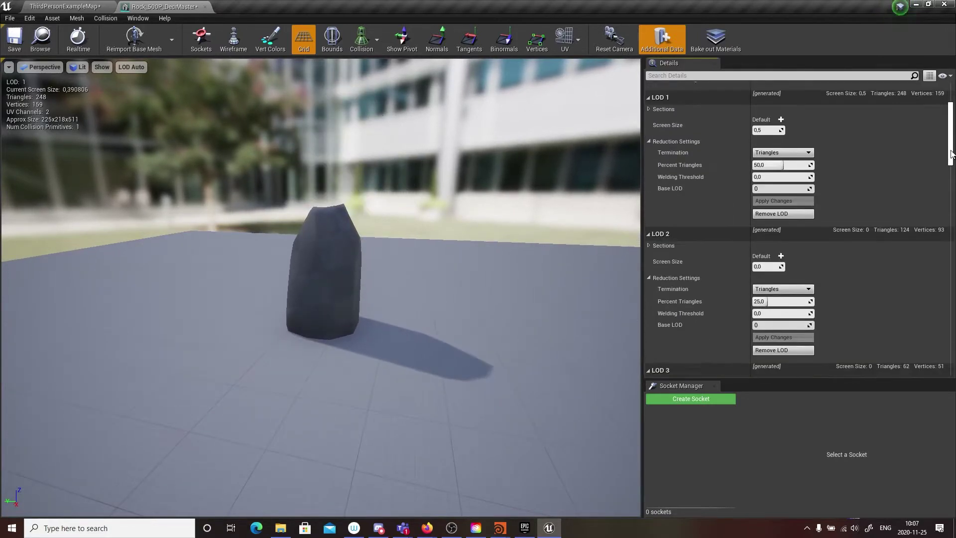
{"action": "left_click", "coordinate": [765, 261]}
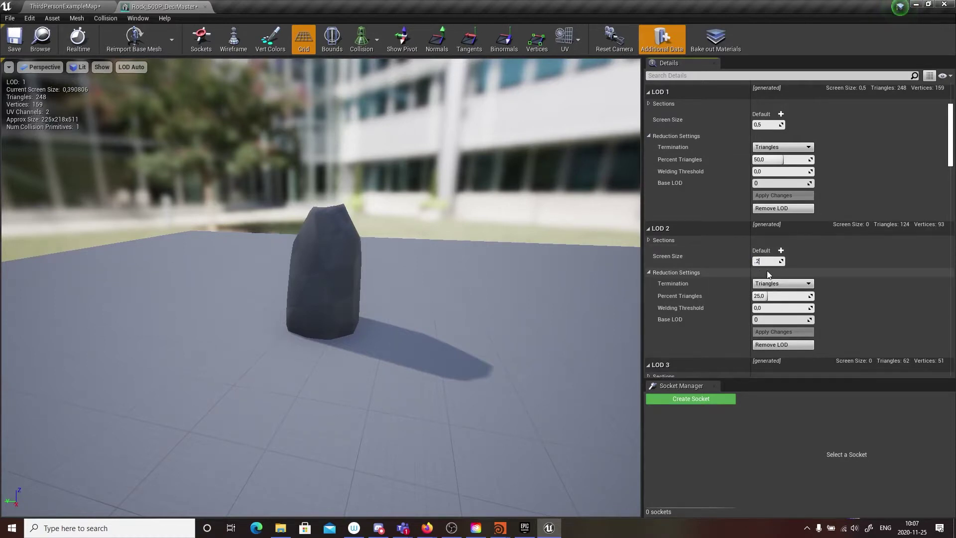
{"action": "right_click_drag", "start_coordinate": [393, 288], "coordinate": [392, 326]}
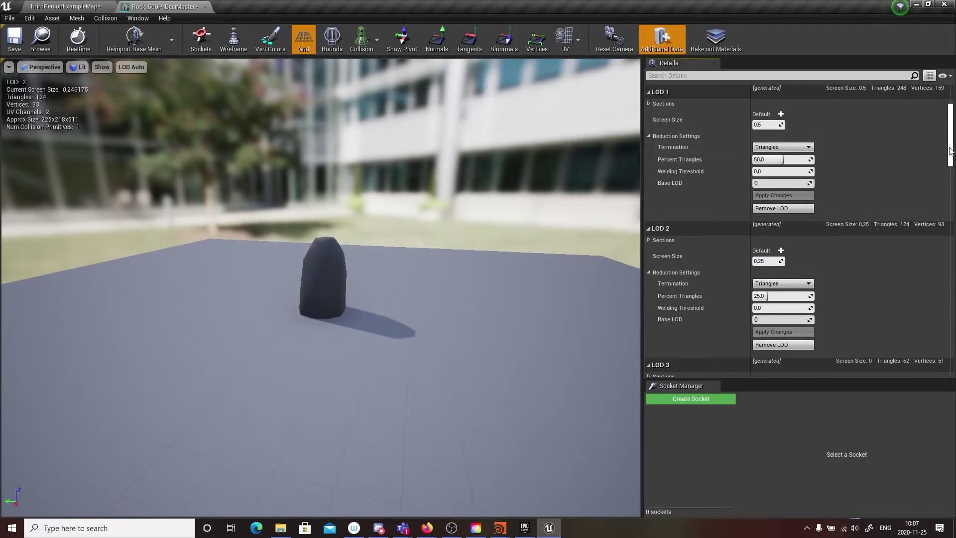
- Set LOD 3's Screen Size to 0.1 and check the LOD switch from far away
{"action": "left_click_drag", "start_coordinate": [950, 151], "coordinate": [943, 171]}
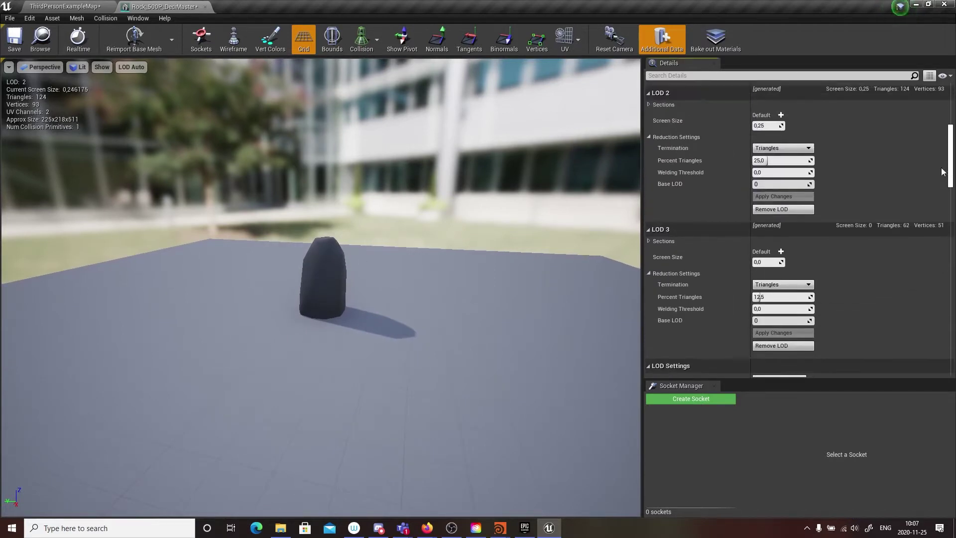
{"action": "left_click", "coordinate": [779, 262]}
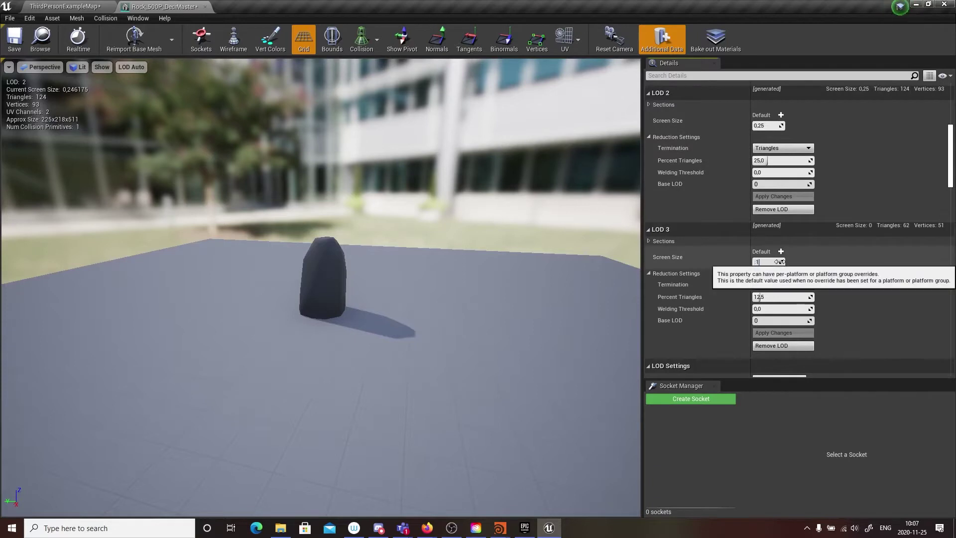
{"action": "right_click_drag", "start_coordinate": [333, 299], "coordinate": [333, 307]}
{"action": "right_click_drag", "start_coordinate": [448, 300], "coordinate": [448, 310]}
{"action": "right_click_drag", "start_coordinate": [274, 277], "coordinate": [274, 288]}
{"action": "right_click_drag", "start_coordinate": [341, 294], "coordinate": [342, 297]}
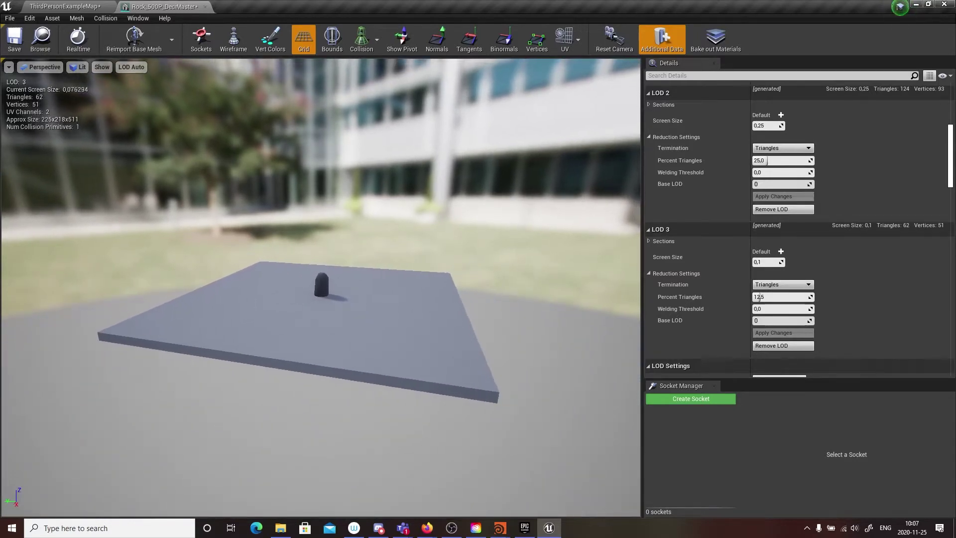
- Set LOD 3's Percent Triangles to 1, apply the changes and view the rock from farther away
{"action": "right_click_drag", "start_coordinate": [405, 275], "coordinate": [404, 276]}
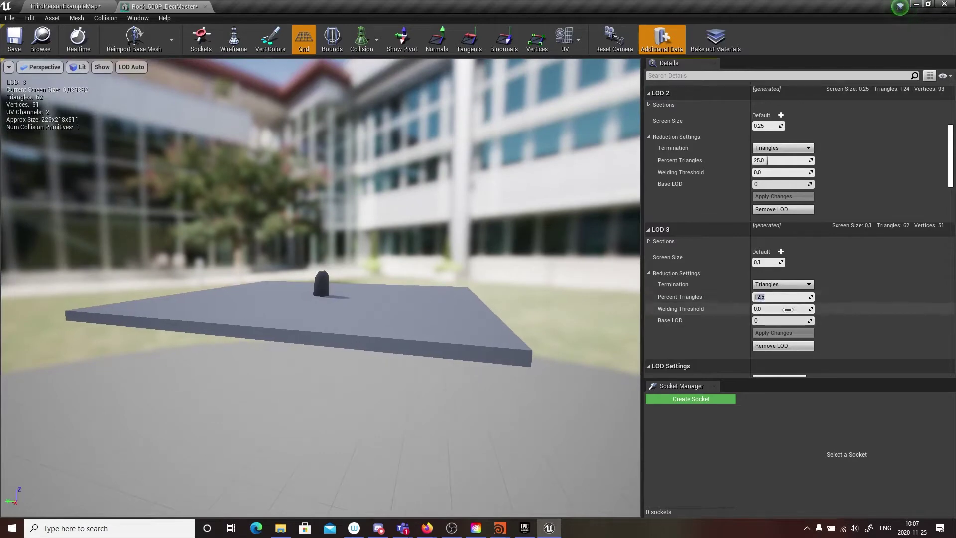
{"action": "key", "text": "Return"}
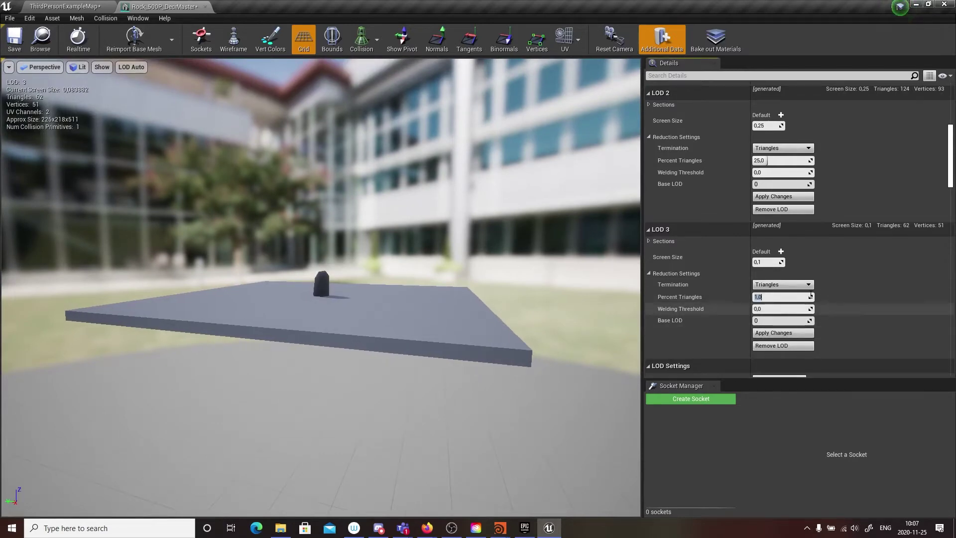
{"action": "scroll", "coordinate": [950, 182], "scroll_direction": "down", "scroll_amount": 3}
{"action": "scroll", "coordinate": [950, 182], "scroll_direction": "down", "scroll_amount": 3}
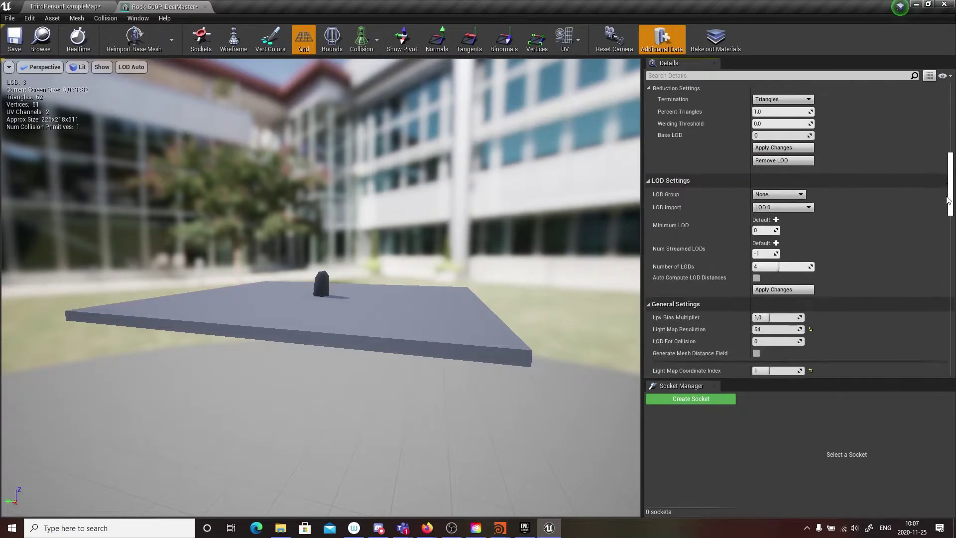
{"action": "left_click", "coordinate": [787, 278]}
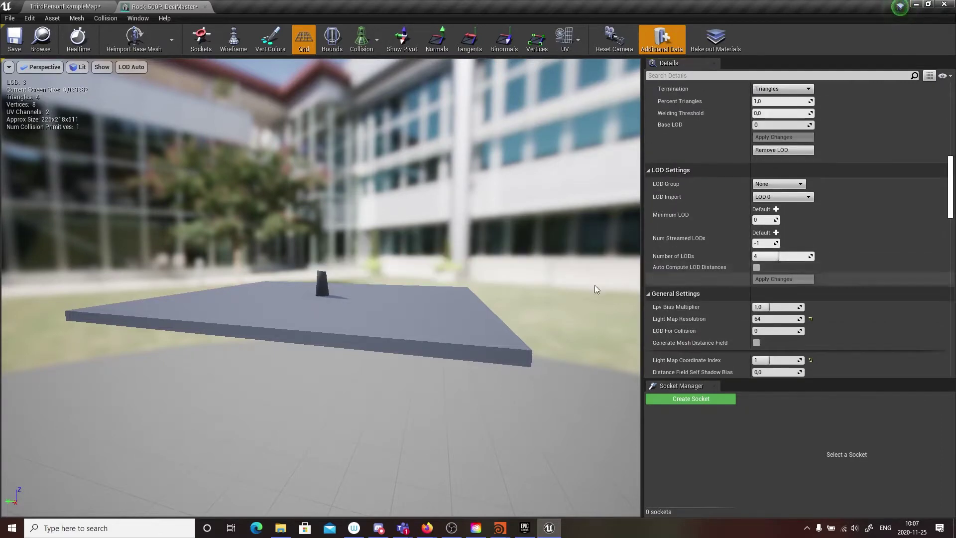
{"action": "right_click_drag", "start_coordinate": [594, 284], "coordinate": [594, 294]}
{"action": "scroll", "coordinate": [226, 264], "scroll_direction": "down", "scroll_amount": 5}
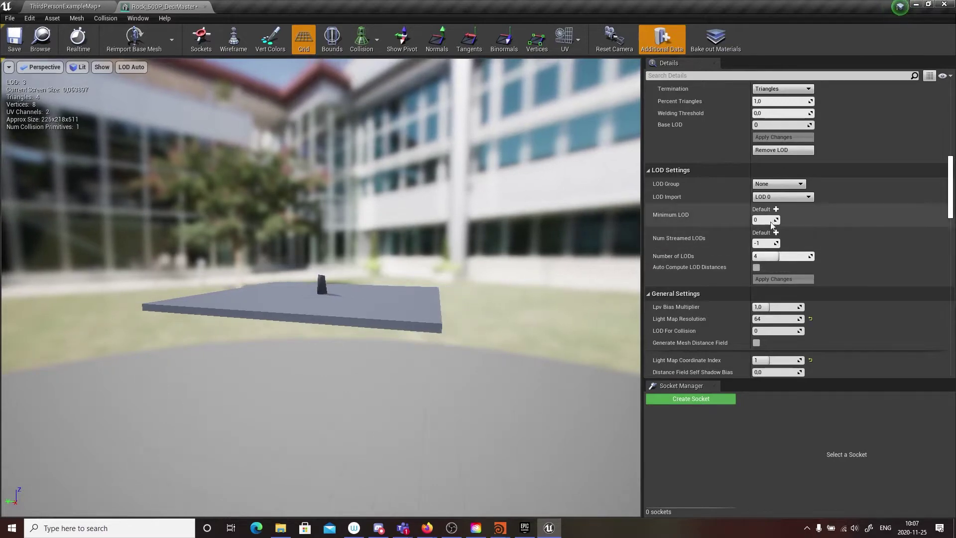
- Set LOD 3's Screen Size to 0.02 and check the rock from a greater distance
{"action": "scroll", "coordinate": [952, 174], "scroll_direction": "up", "scroll_amount": 4}
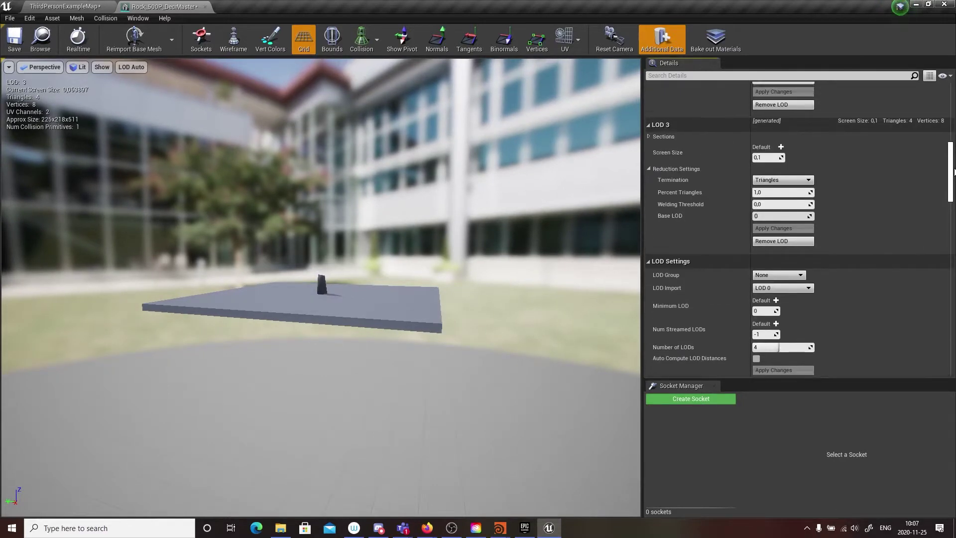
{"action": "scroll", "coordinate": [953, 172], "scroll_direction": "down", "scroll_amount": 1}
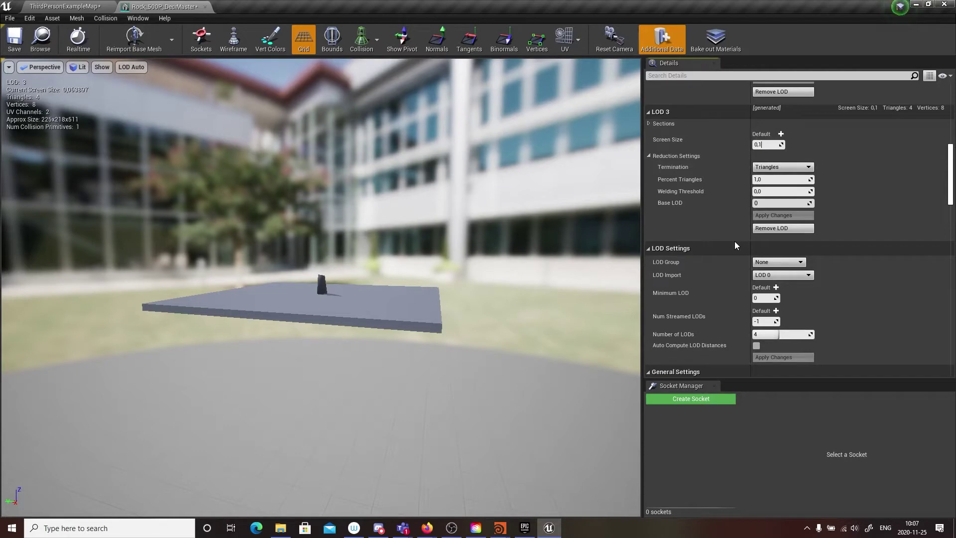
{"action": "key", "text": "BackSpace"}
{"action": "type", "text": "05"}
{"action": "key", "text": "Return"}
{"action": "right_click_drag", "start_coordinate": [328, 284], "coordinate": [338, 255]}
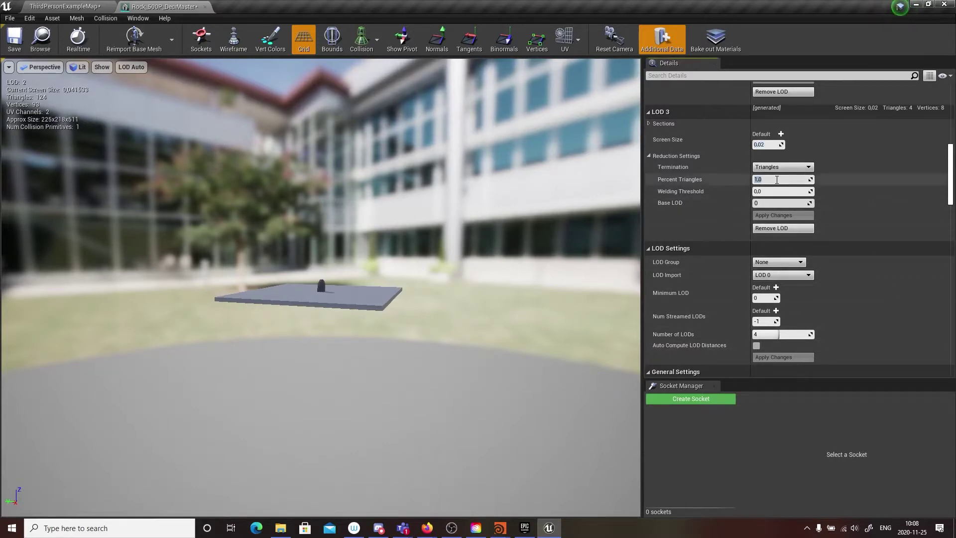
- Set LOD 3's Percent Triangles to 2, apply the changes and check the LOD switch from far away and up close
{"action": "type", "text": "2"}
{"action": "key", "text": "Return"}
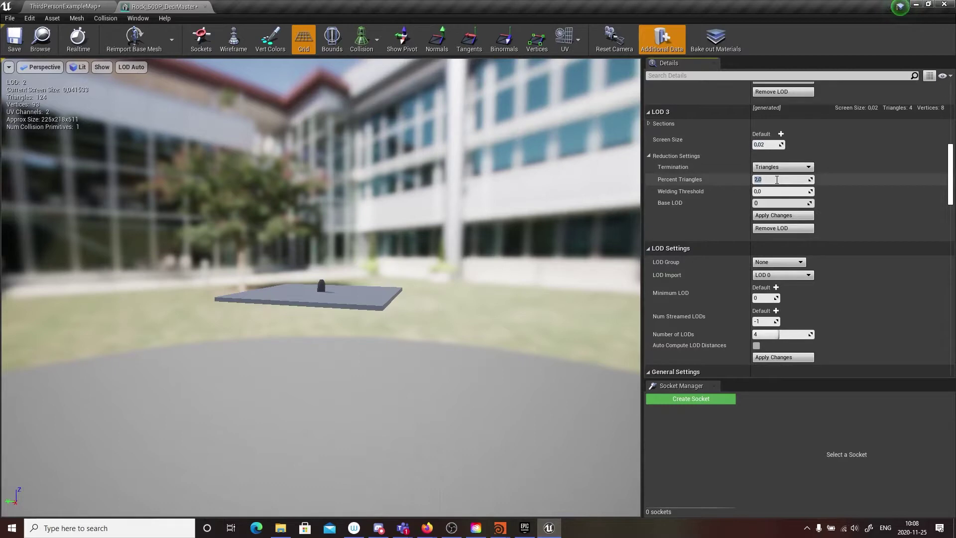
{"action": "left_click", "coordinate": [784, 358]}
{"action": "scroll", "coordinate": [335, 272], "scroll_direction": "up", "scroll_amount": 2}
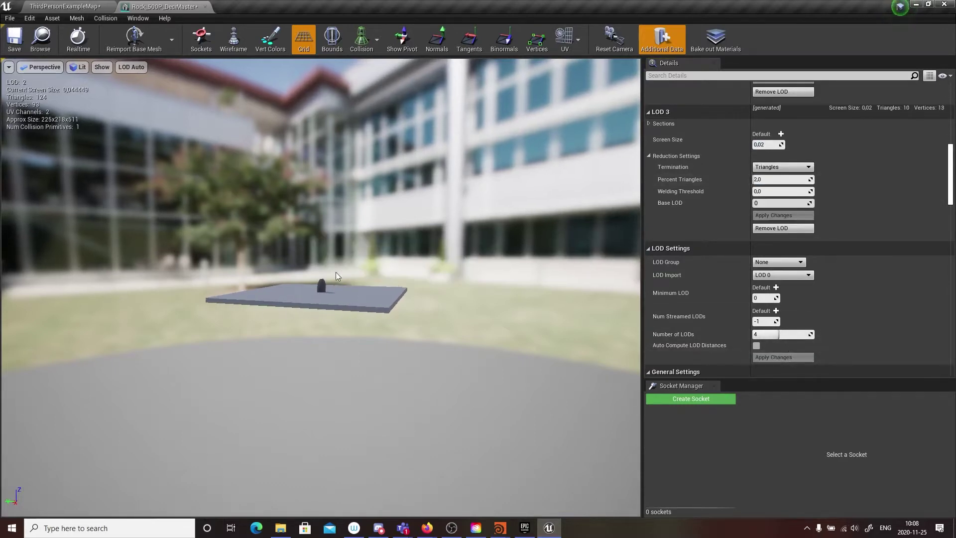
{"action": "scroll", "coordinate": [208, 268], "scroll_direction": "down", "scroll_amount": 2}
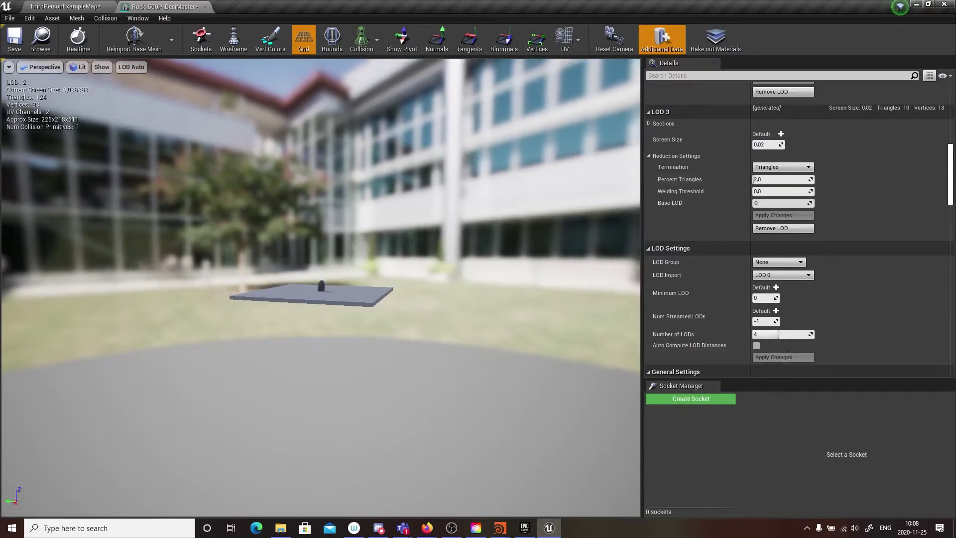
{"action": "scroll", "coordinate": [302, 278], "scroll_direction": "down", "scroll_amount": 1}
{"action": "left_click_drag", "start_coordinate": [356, 288], "coordinate": [293, 288]}
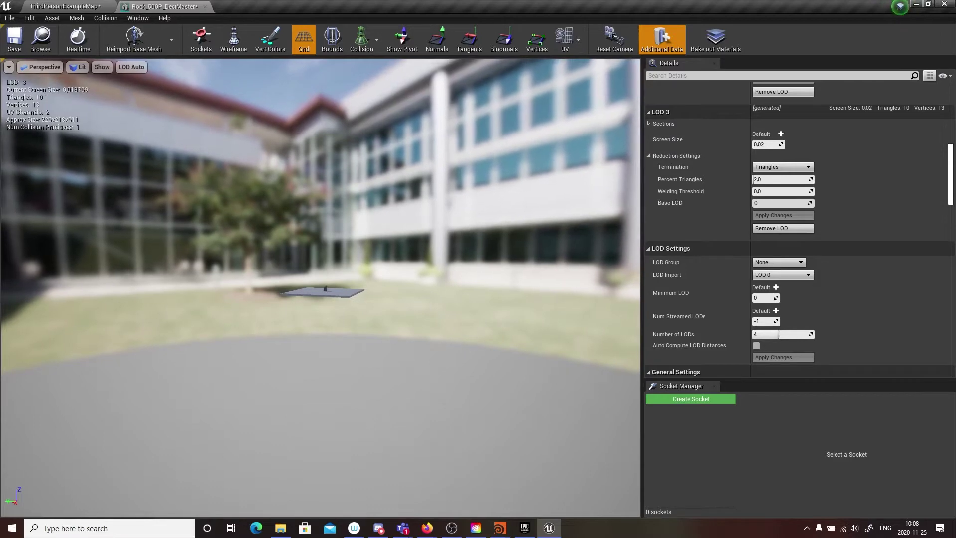
{"action": "left_click_drag", "start_coordinate": [292, 289], "coordinate": [260, 289]}
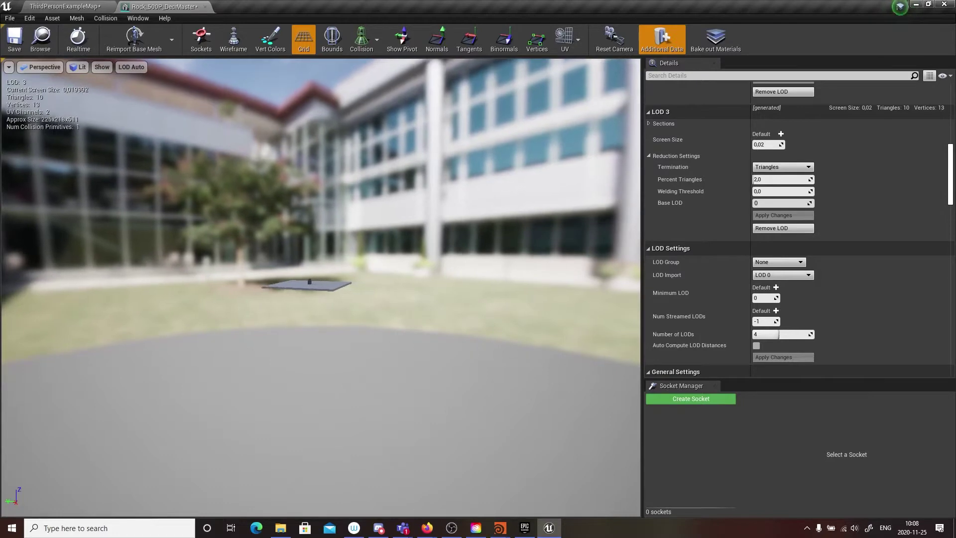
{"action": "left_click_drag", "start_coordinate": [256, 288], "coordinate": [197, 289]}
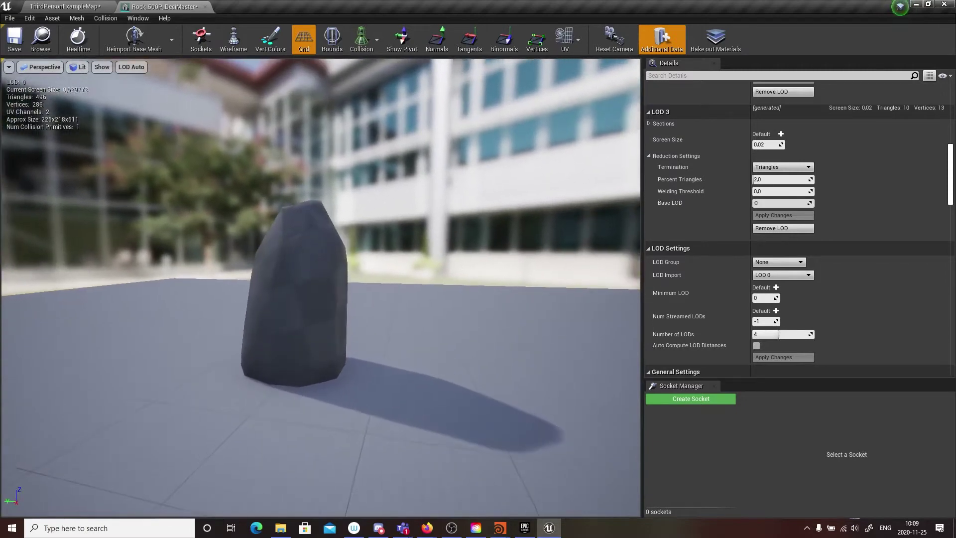
- Return to ThirdPersonExampleMap, leave Foliage mode for Select mode and show the asset details of Rock_500P_DeciMaster
{"action": "left_click", "coordinate": [63, 6]}
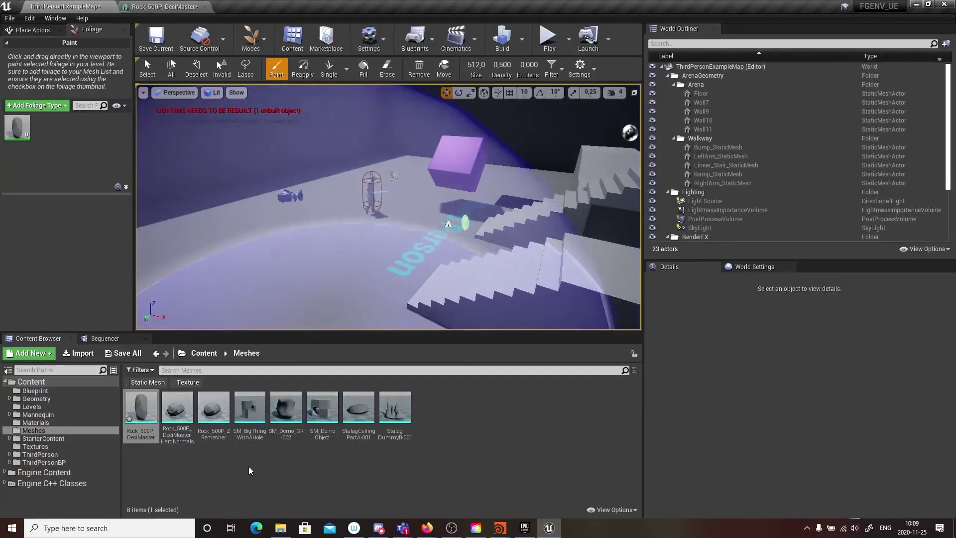
{"action": "left_click", "coordinate": [250, 37]}
{"action": "left_click", "coordinate": [258, 79]}
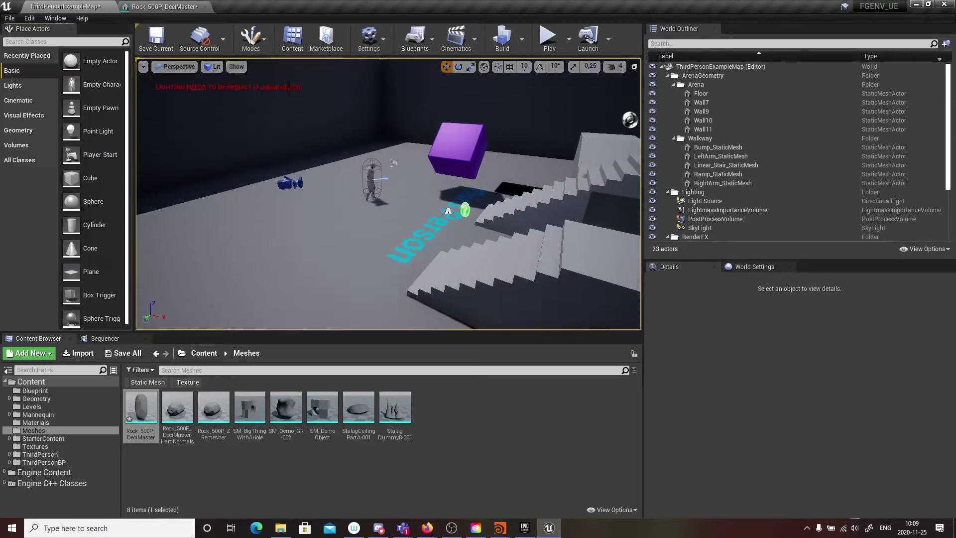
{"action": "left_click", "coordinate": [125, 457]}
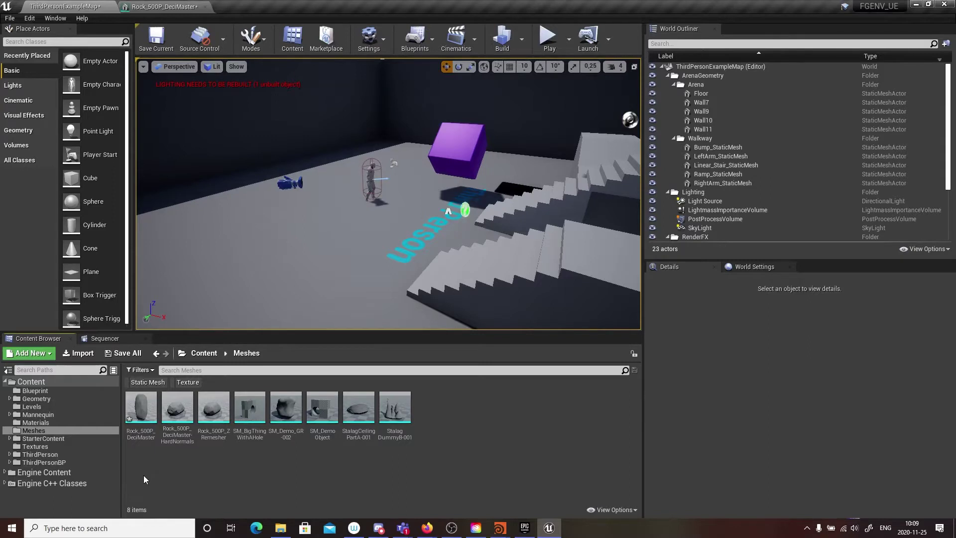
{"action": "mouse_move", "coordinate": [140, 404]}
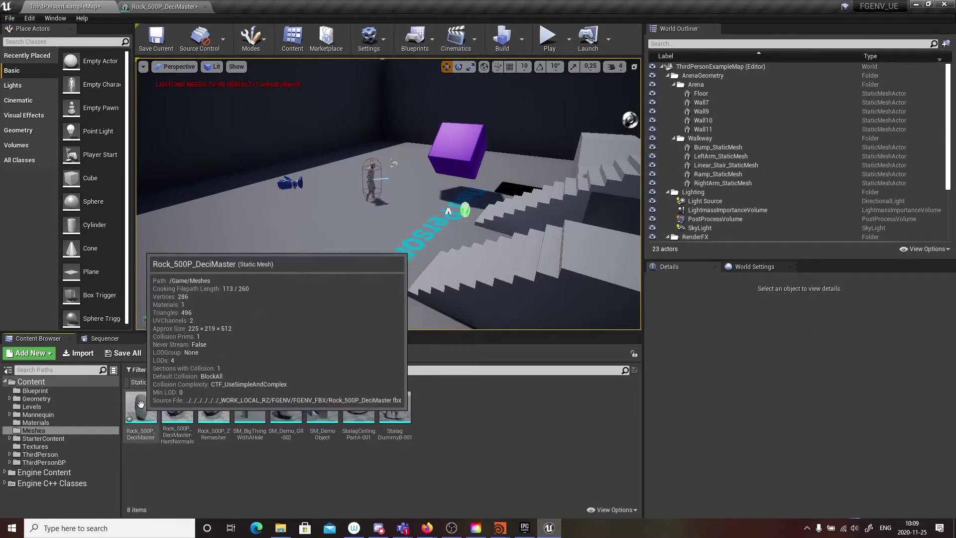
- Create a new material named M_Texture in the Materials folder and open it for editing
{"action": "left_click", "coordinate": [35, 422]}
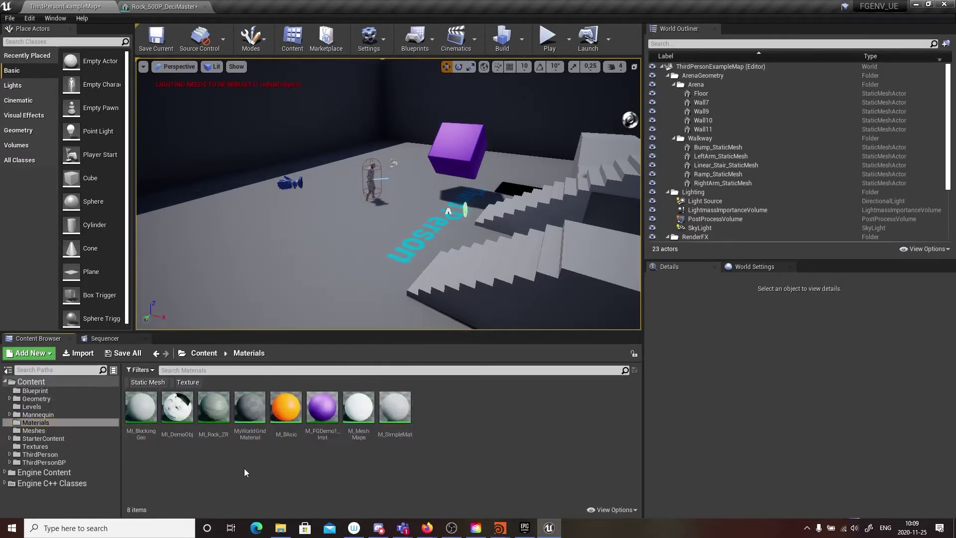
{"action": "right_click", "coordinate": [244, 473]}
{"action": "left_click", "coordinate": [288, 252]}
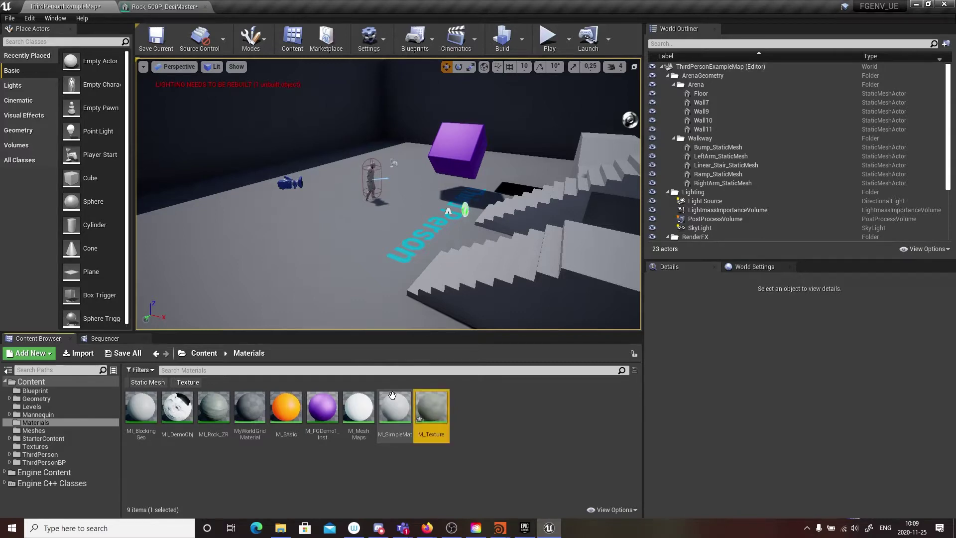
{"action": "key", "text": "Return"}
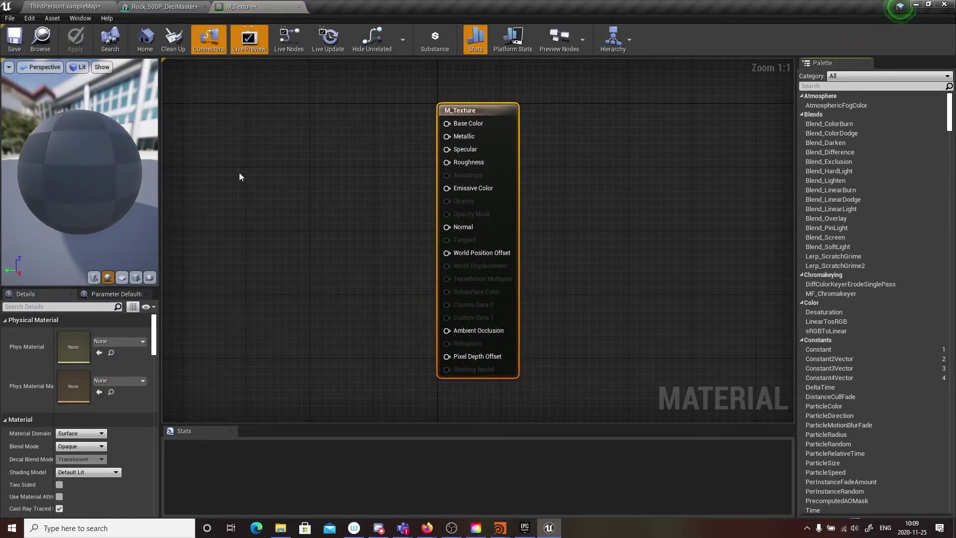
- Add a Texture Sample node using the T_Checker_Noise_M texture and connect its RGB output to Base Color
{"action": "left_click", "coordinate": [240, 142]}
{"action": "left_click", "coordinate": [241, 141]}
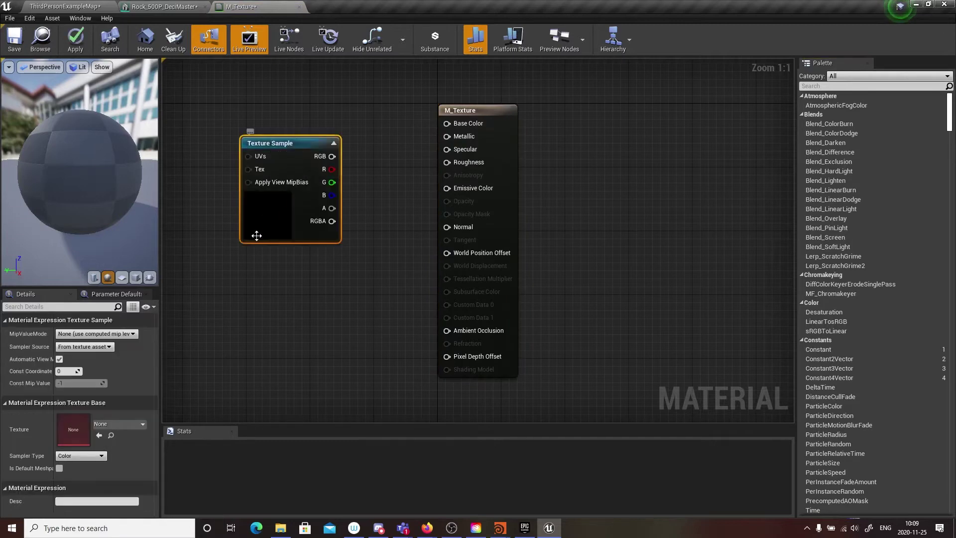
{"action": "left_click", "coordinate": [112, 424]}
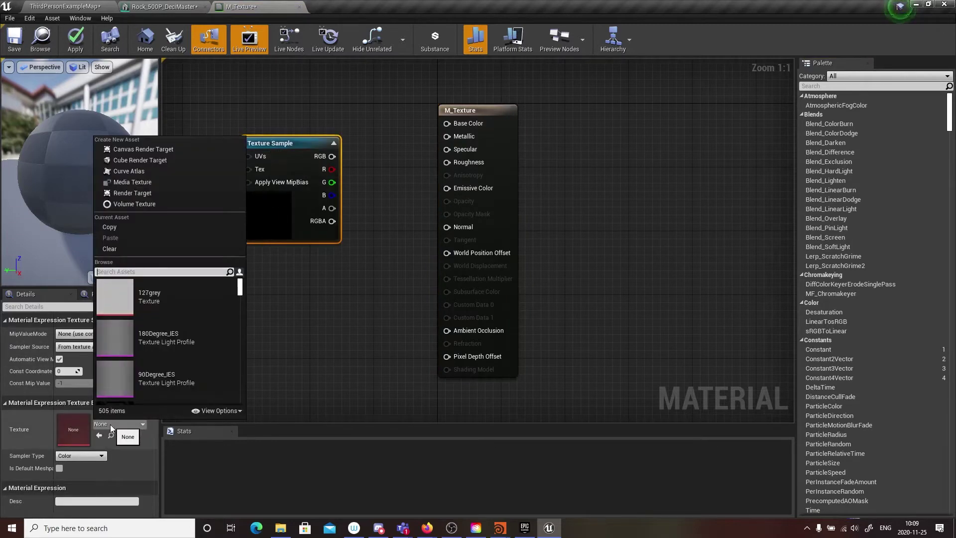
{"action": "type", "text": "check"}
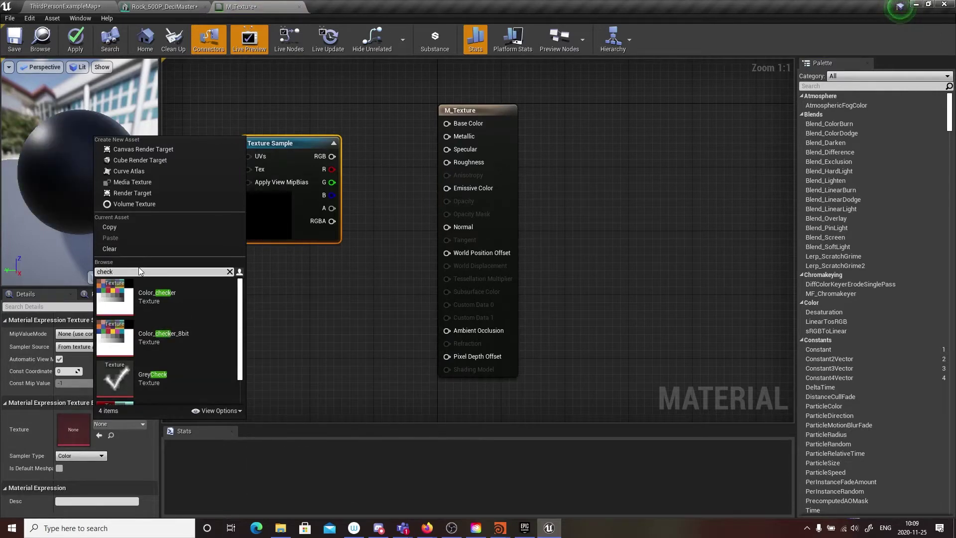
{"action": "scroll", "coordinate": [149, 349], "scroll_direction": "down", "scroll_amount": 1}
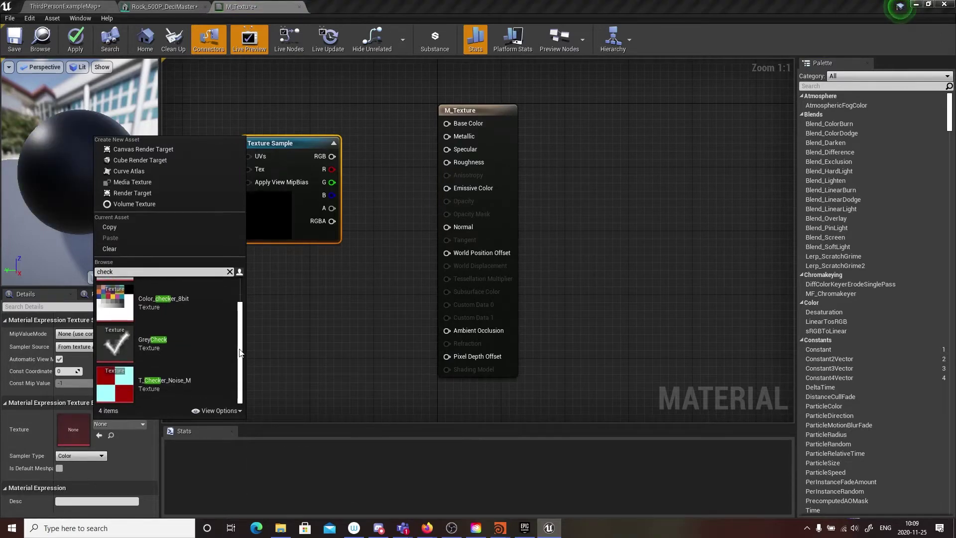
{"action": "left_click", "coordinate": [151, 392]}
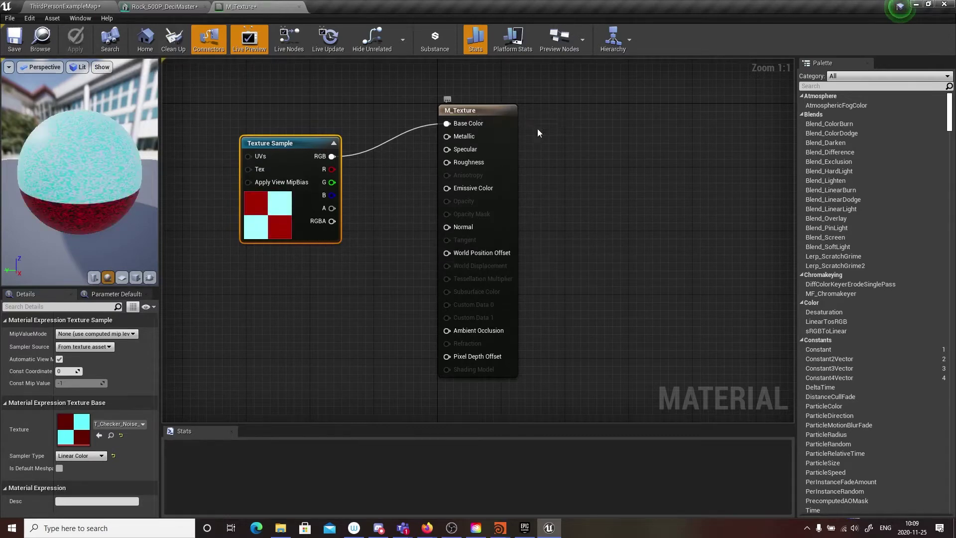
- Space the Texture Sample and M_Texture nodes farther apart and enlarge the area showing the node's details
{"action": "left_click_drag", "start_coordinate": [478, 110], "coordinate": [557, 126]}
{"action": "left_click_drag", "start_coordinate": [268, 142], "coordinate": [276, 111]}
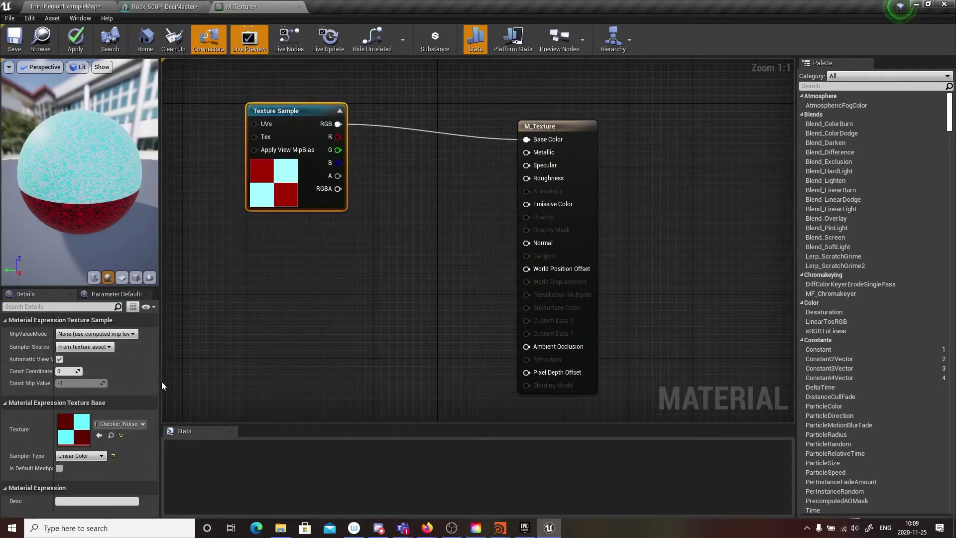
{"action": "left_click_drag", "start_coordinate": [172, 381], "coordinate": [258, 381]}
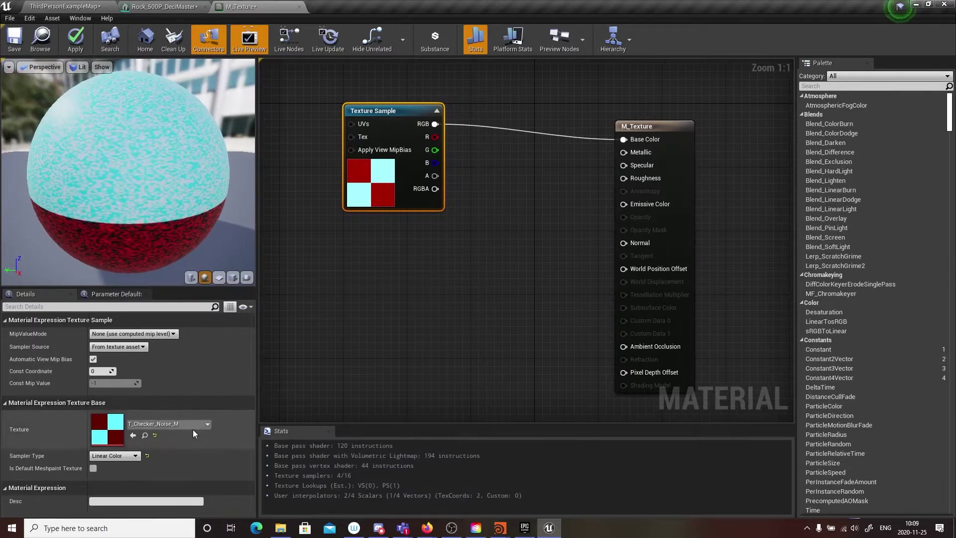
{"action": "left_click_drag", "start_coordinate": [190, 288], "coordinate": [188, 195]}
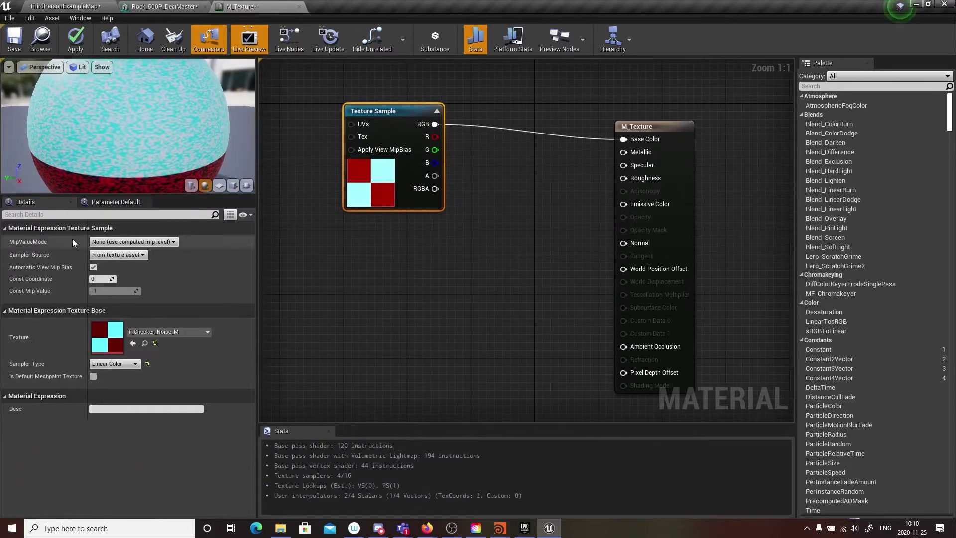
- Select the M_Texture result node to view its material properties, and deselect it
{"action": "left_click", "coordinate": [426, 309]}
{"action": "left_click_drag", "start_coordinate": [567, 101], "coordinate": [683, 182]}
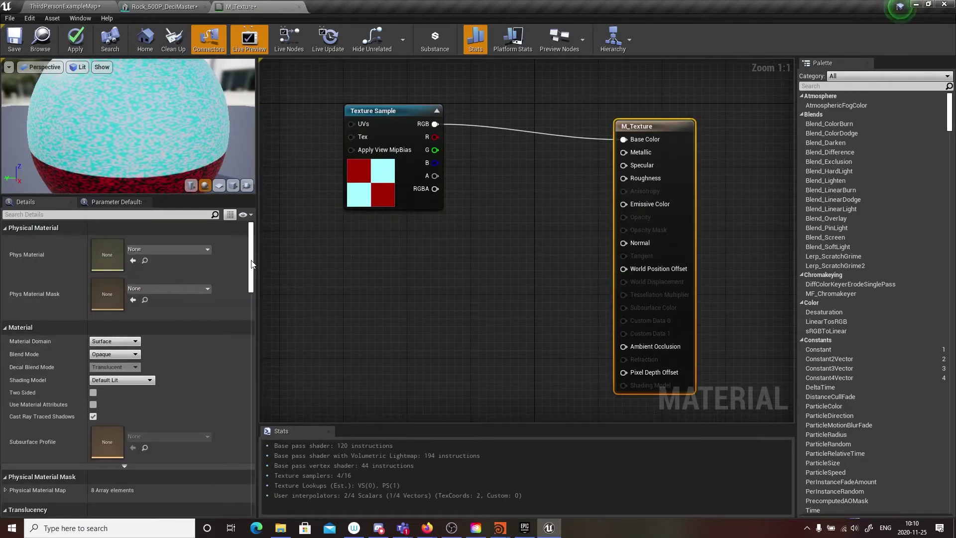
{"action": "left_click_drag", "start_coordinate": [251, 264], "coordinate": [269, 214]}
{"action": "left_click_drag", "start_coordinate": [418, 306], "coordinate": [461, 322]}
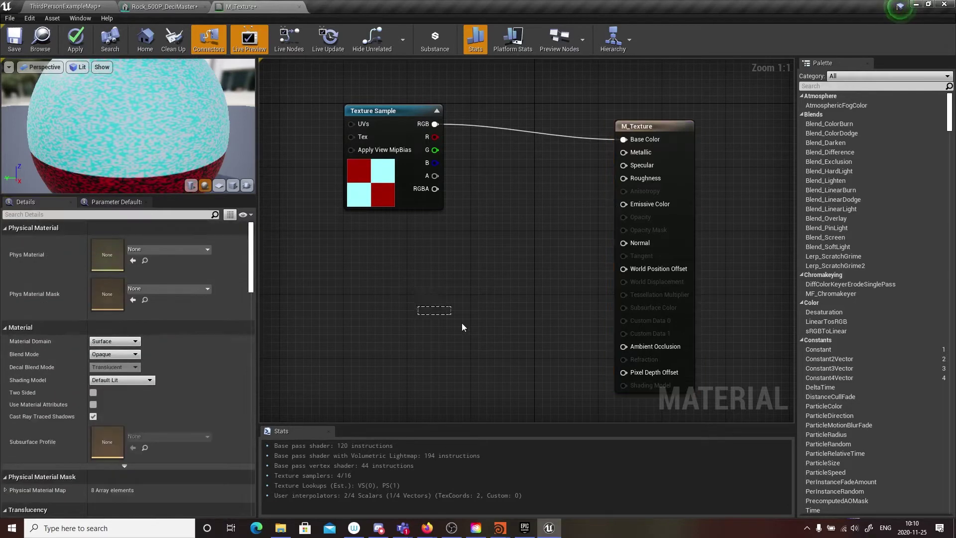
- Apply the changes to the M_Texture material and return to ThirdPersonExampleMap
{"action": "left_click", "coordinate": [69, 6]}
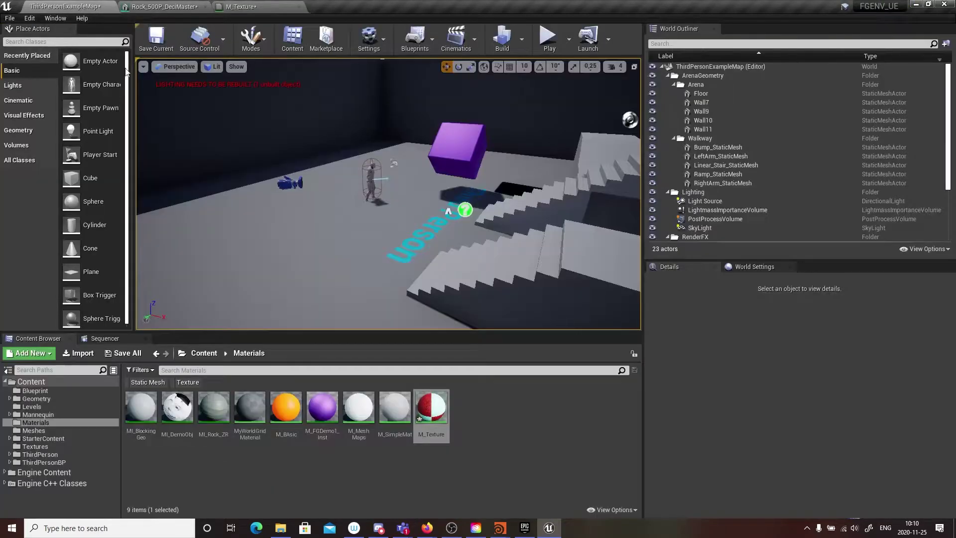
{"action": "left_click", "coordinate": [268, 7]}
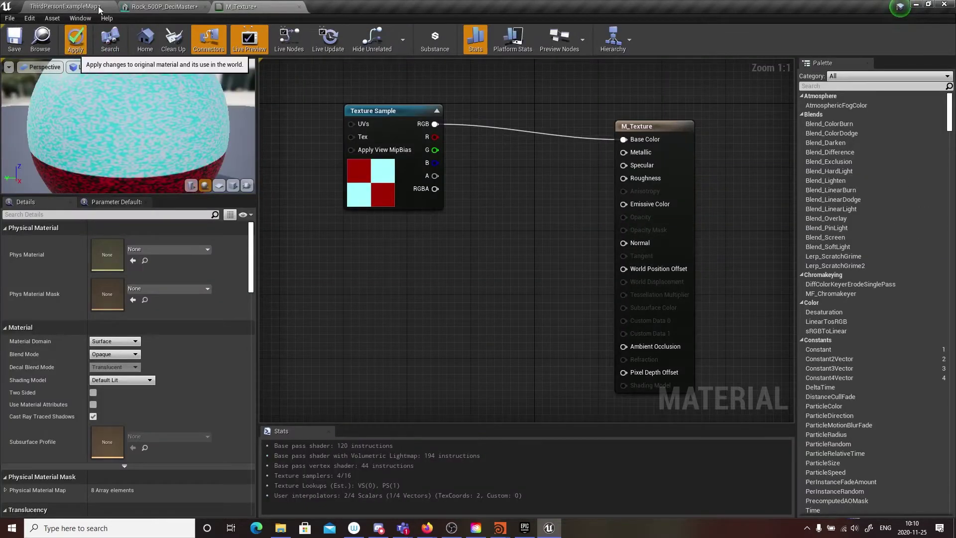
{"action": "left_click", "coordinate": [73, 43]}
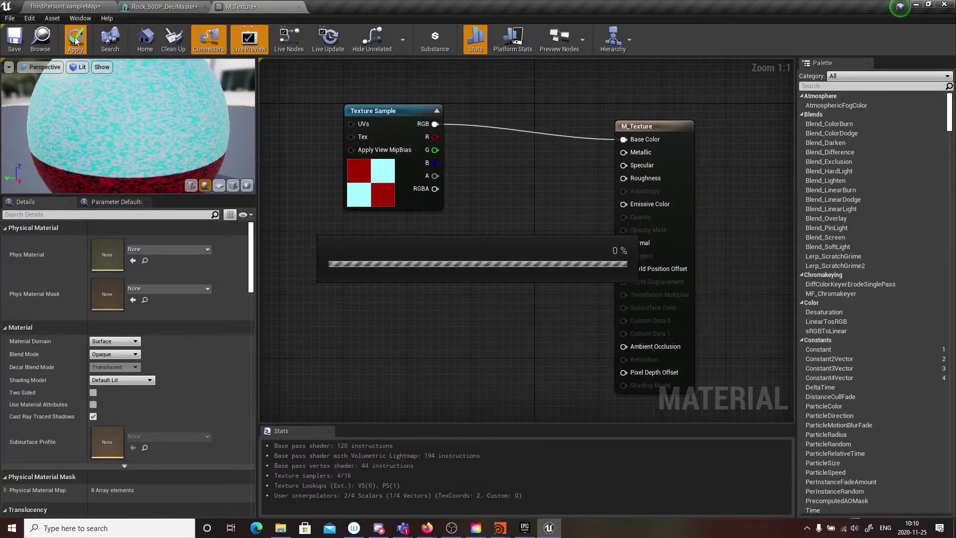
{"action": "left_click", "coordinate": [69, 7]}
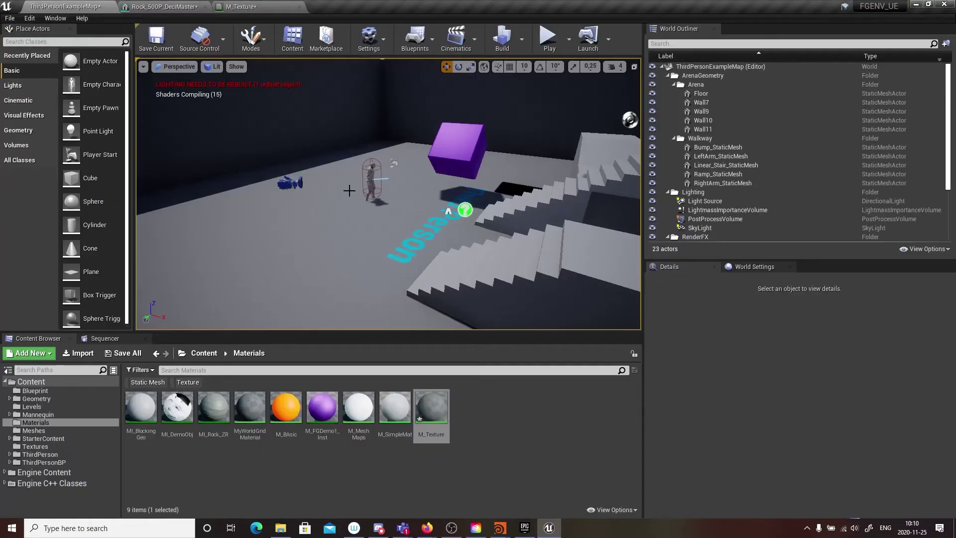
- Create a material instance from M_Texture and open the Rock_500P_DeciMaster mesh from the Meshes folder
{"action": "right_click", "coordinate": [437, 409]}
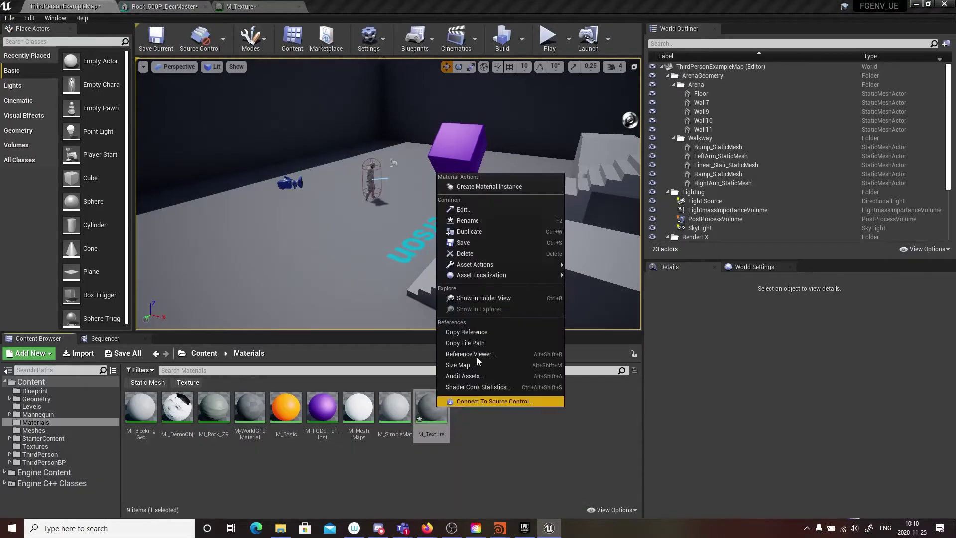
{"action": "left_click", "coordinate": [493, 187]}
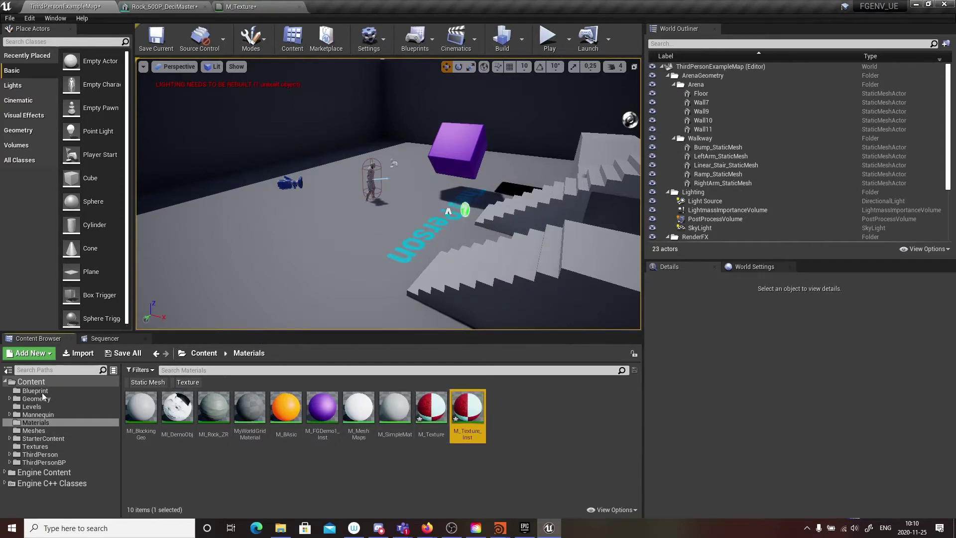
{"action": "left_click", "coordinate": [40, 431]}
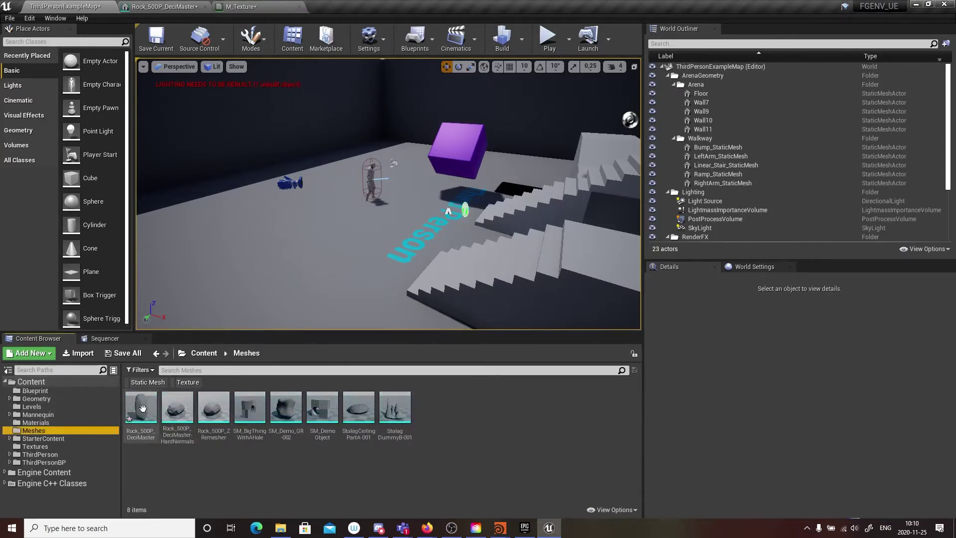
{"action": "double_click", "coordinate": [142, 425]}
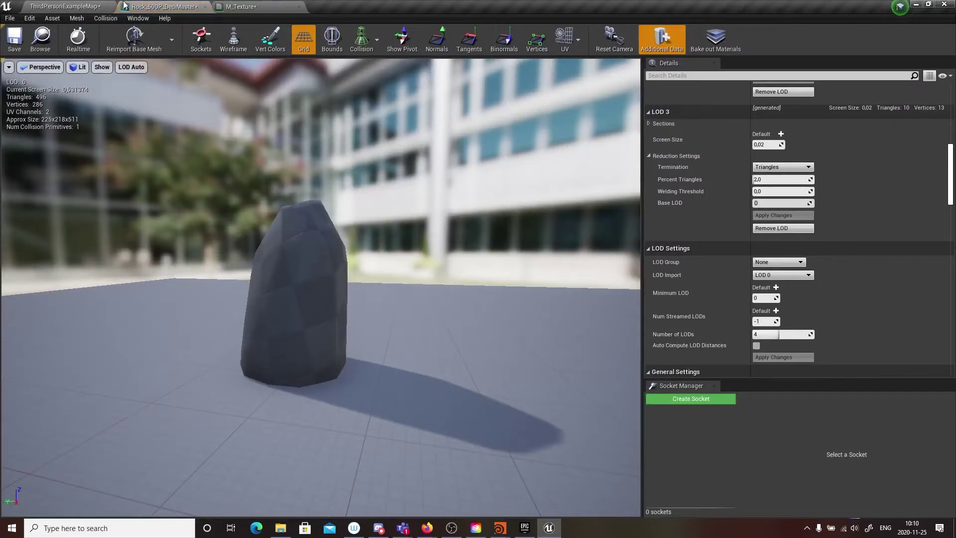
- Detach the mesh editor into a floating window and assign M_Texture_Inst from the Materials folder to the mesh's Element 0 material slot
{"action": "left_click_drag", "start_coordinate": [145, 8], "coordinate": [475, 108]}
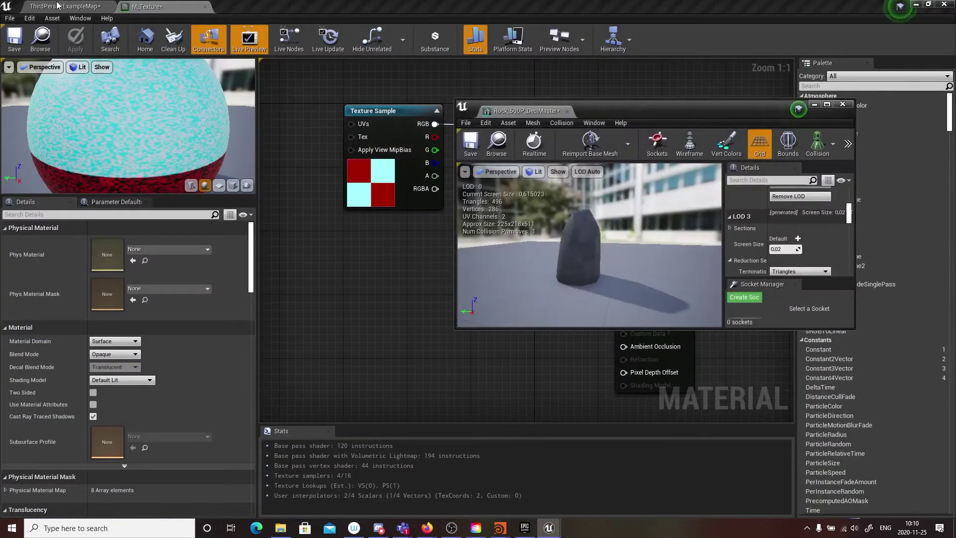
{"action": "left_click", "coordinate": [60, 6]}
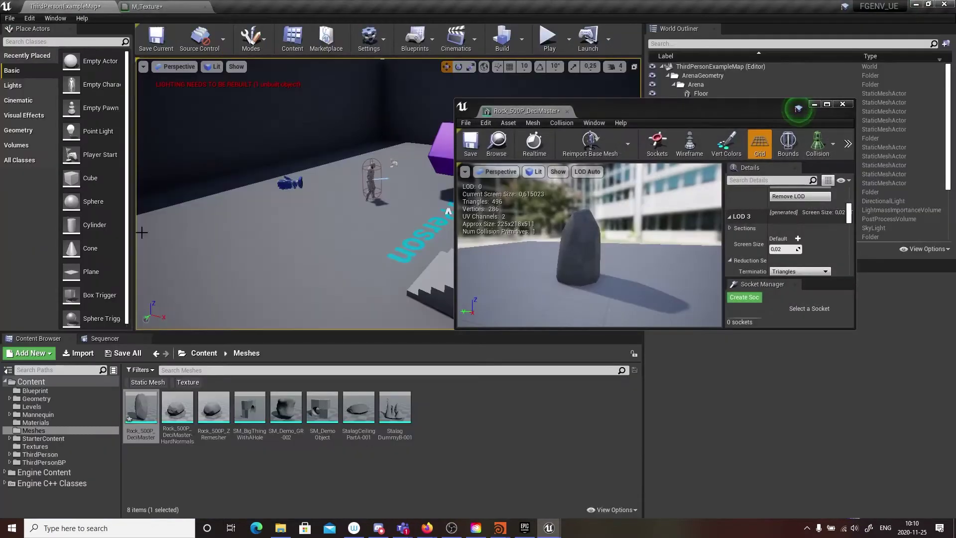
{"action": "left_click", "coordinate": [35, 422]}
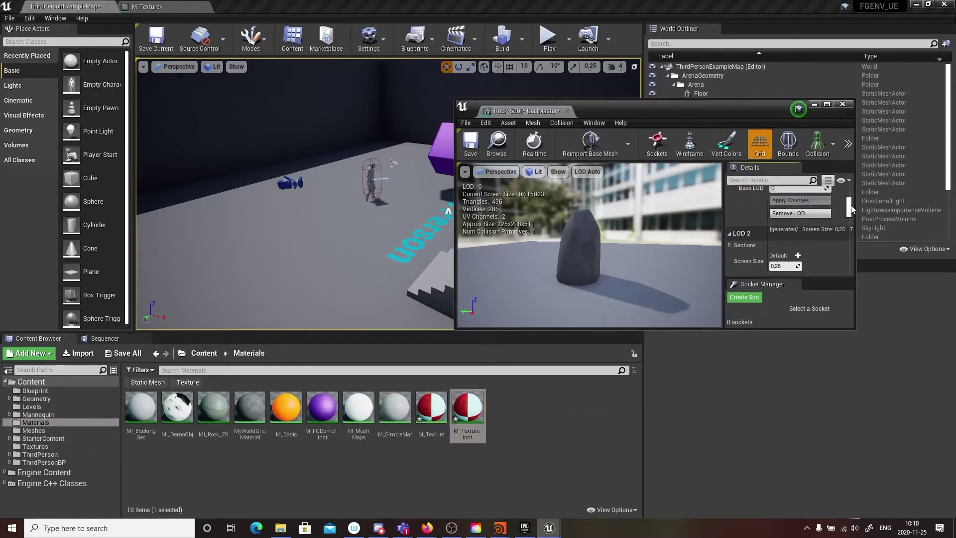
{"action": "left_click_drag", "start_coordinate": [847, 209], "coordinate": [853, 198]}
{"action": "left_click", "coordinate": [815, 228]}
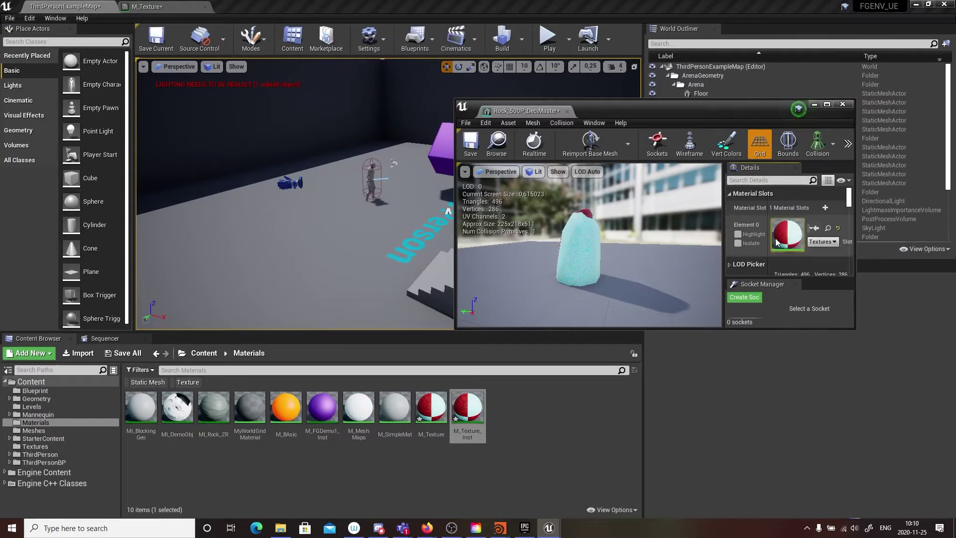
- Open M_Texture_Inst, close the floating mesh editor, override and enable Dithered LODTransition, and save the material instance
{"action": "left_click", "coordinate": [468, 417]}
{"action": "double_click", "coordinate": [468, 417]}
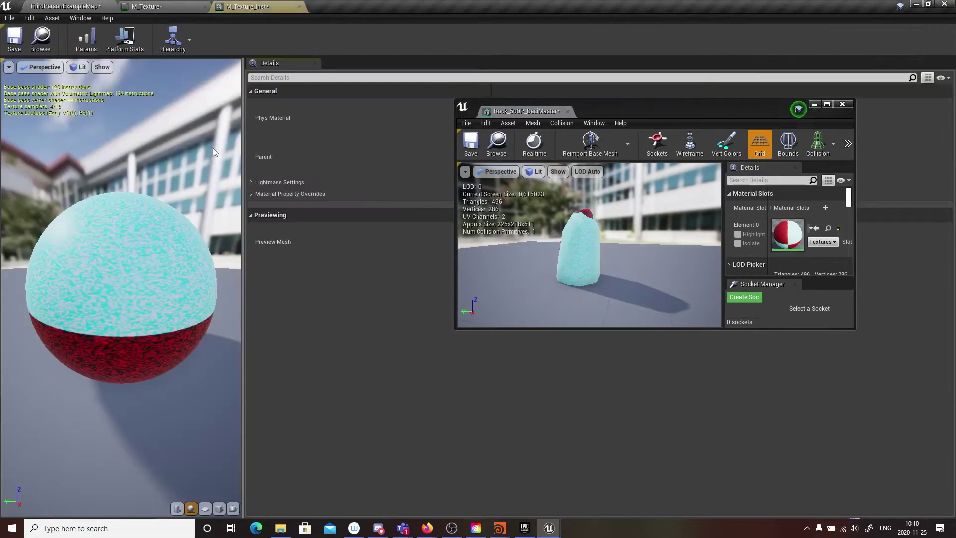
{"action": "left_click", "coordinate": [841, 105]}
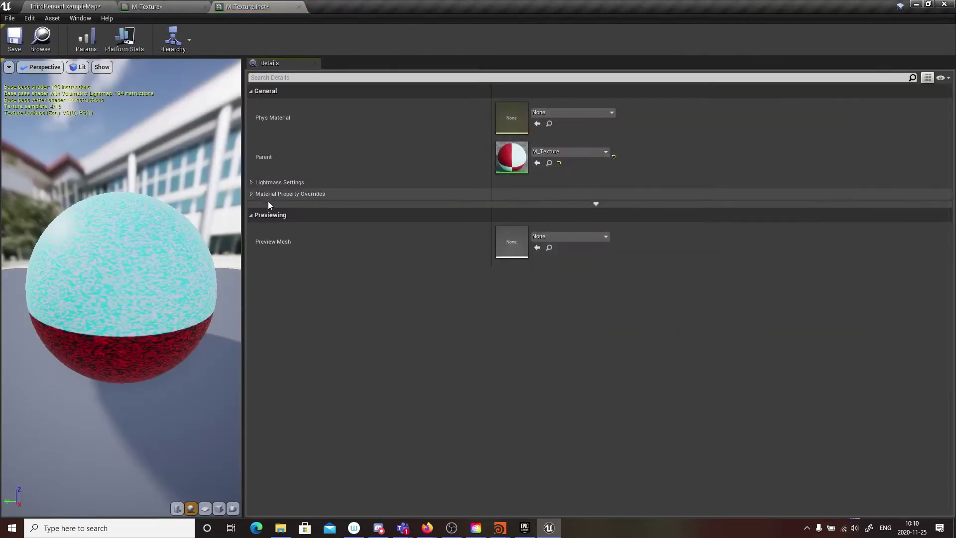
{"action": "left_click", "coordinate": [251, 194]}
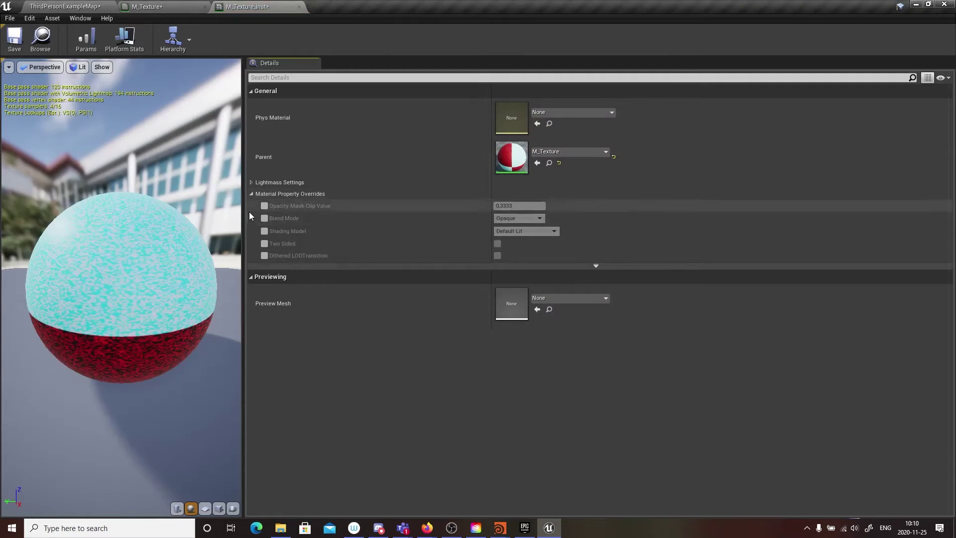
{"action": "left_click", "coordinate": [264, 256]}
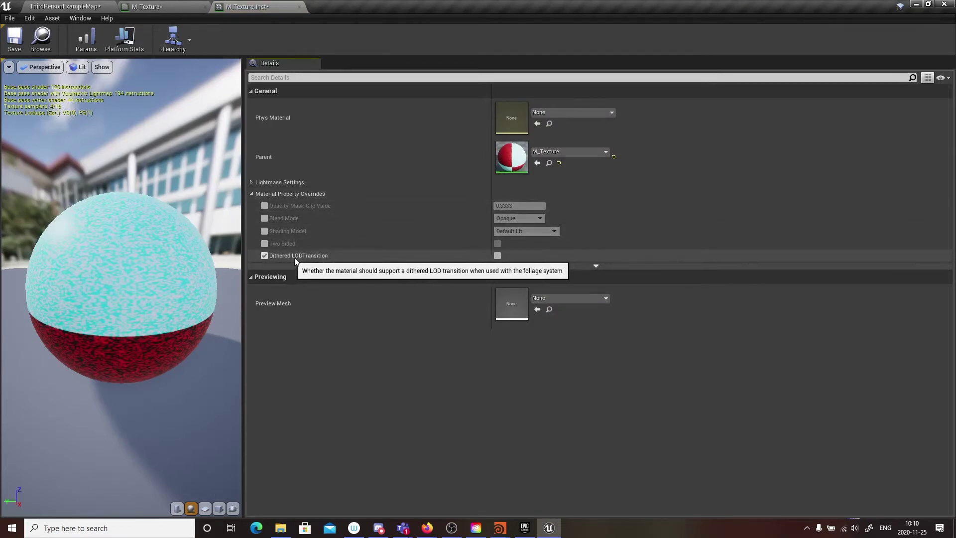
{"action": "left_click", "coordinate": [498, 255]}
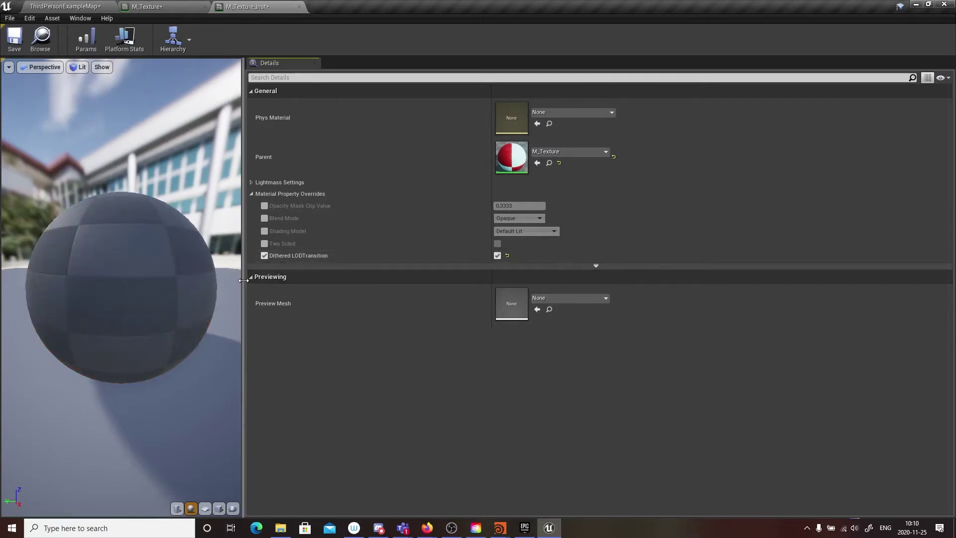
{"action": "left_click", "coordinate": [15, 39]}
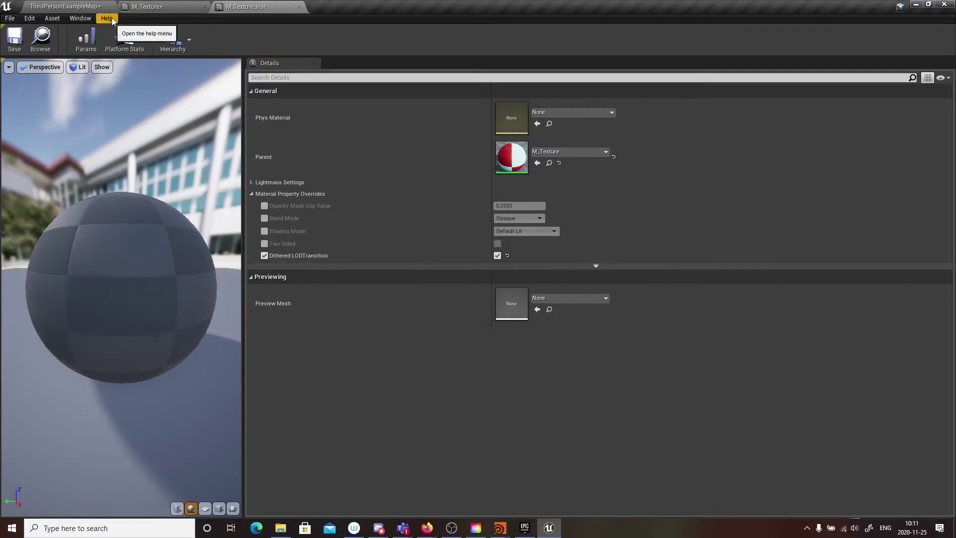
- Place the Rock_500P_DeciMaster mesh in the ThirdPersonExampleMap level and raise it
{"action": "left_click", "coordinate": [66, 7]}
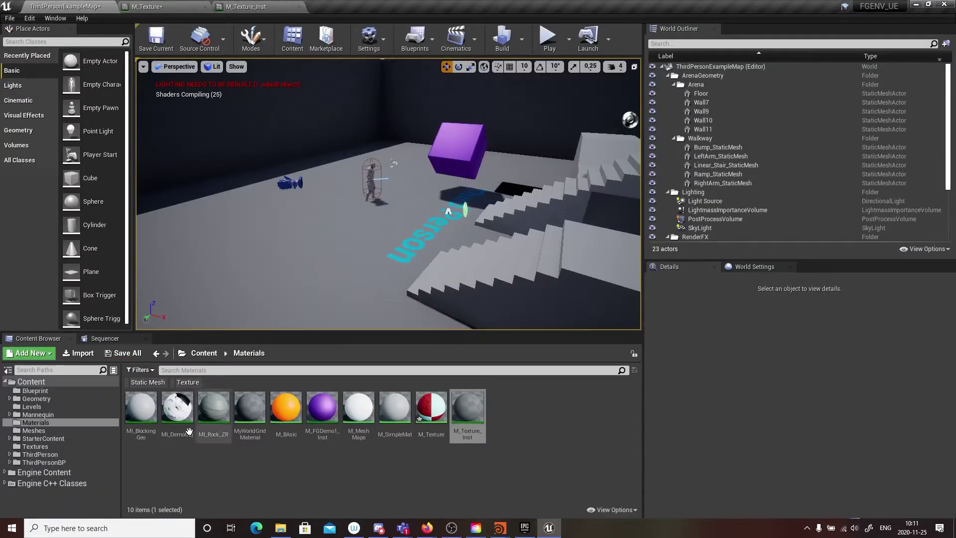
{"action": "left_click", "coordinate": [40, 430]}
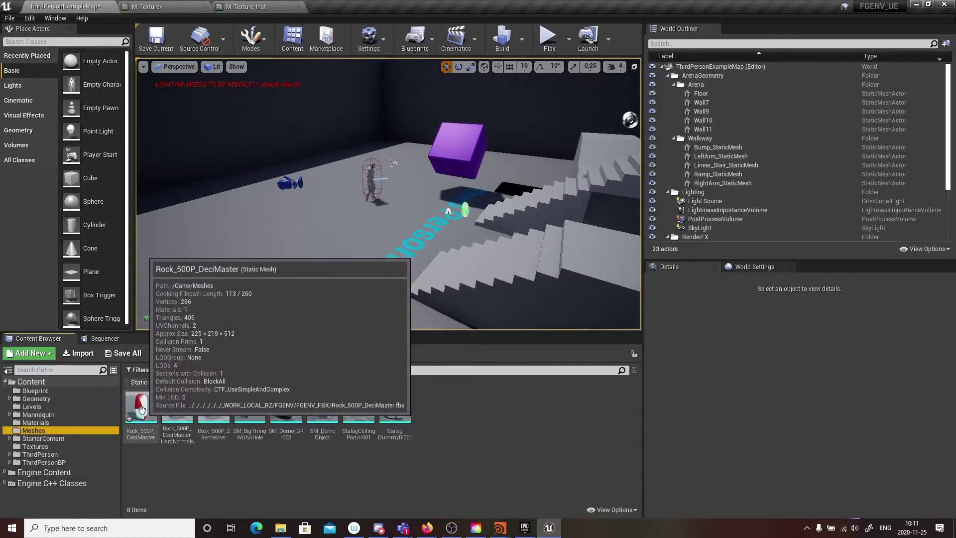
{"action": "left_click_drag", "start_coordinate": [141, 409], "coordinate": [300, 249]}
{"action": "left_click_drag", "start_coordinate": [293, 213], "coordinate": [294, 127]}
- Examine the placed rock from near and far for LOD transitions, and glance at its mesh editor
{"action": "key", "text": "f"}
{"action": "key", "text": "s"}
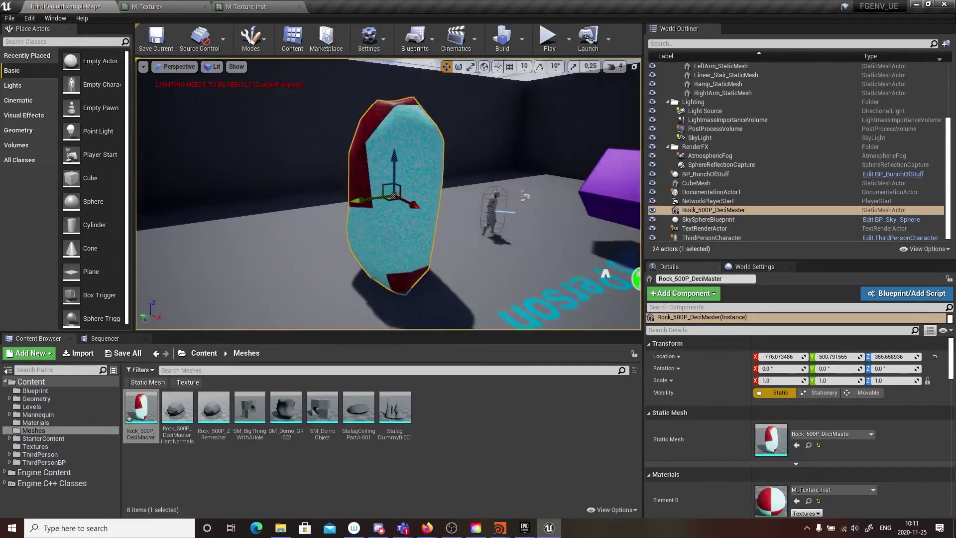
{"action": "key", "text": "w"}
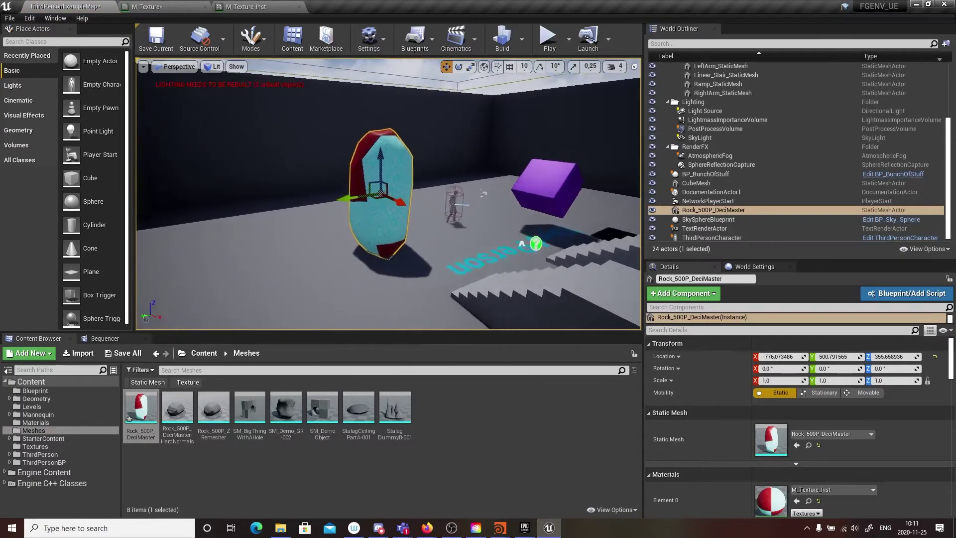
{"action": "key", "text": "s"}
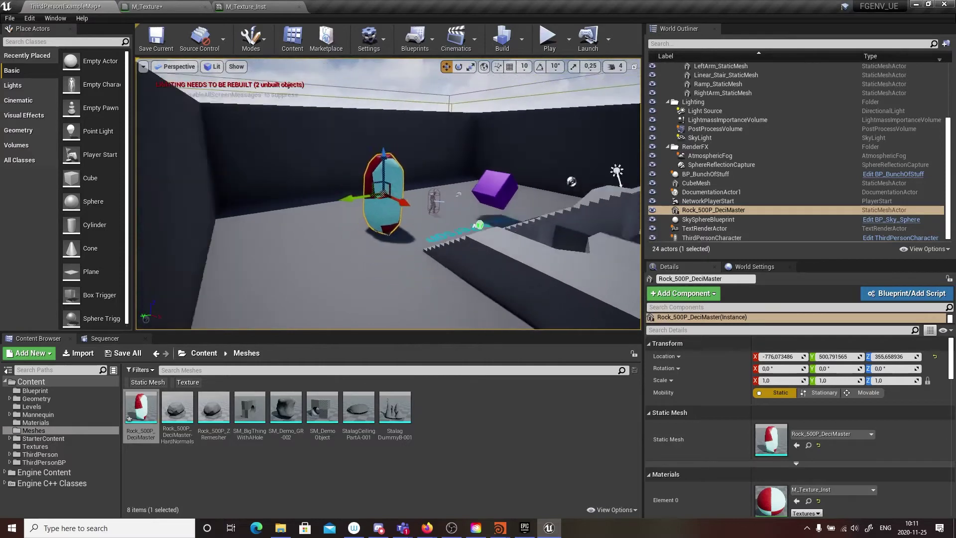
{"action": "key", "text": "w"}
{"action": "key", "text": "w"}
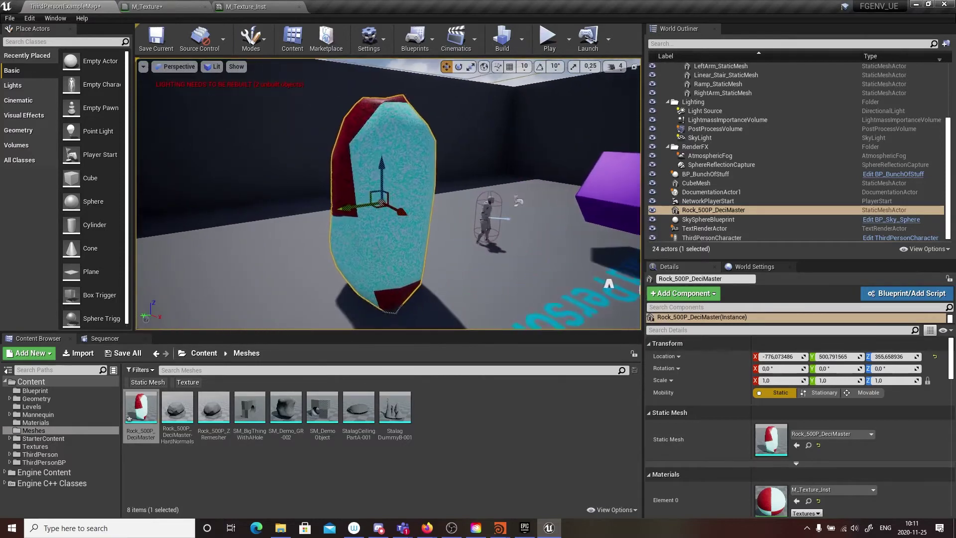
{"action": "double_click", "coordinate": [771, 439]}
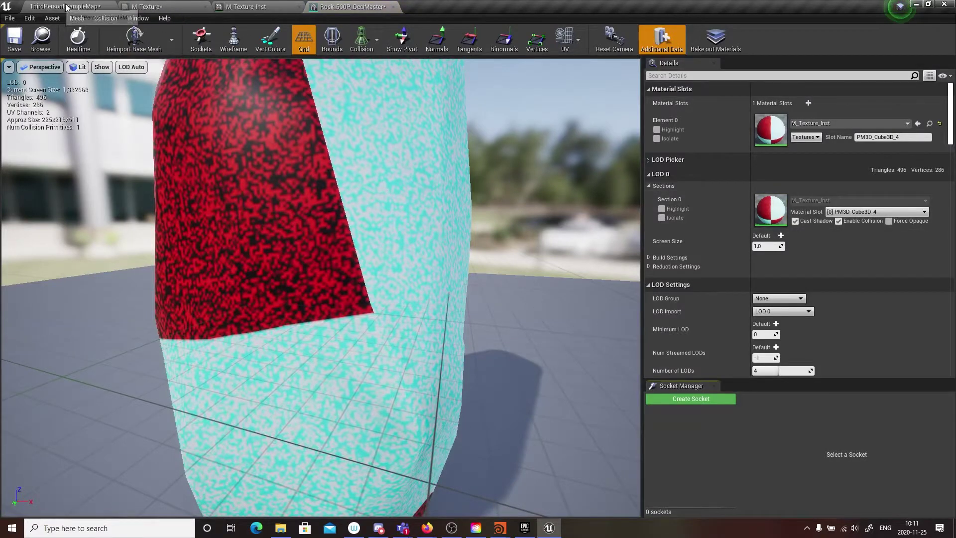
{"action": "left_click", "coordinate": [45, 8]}
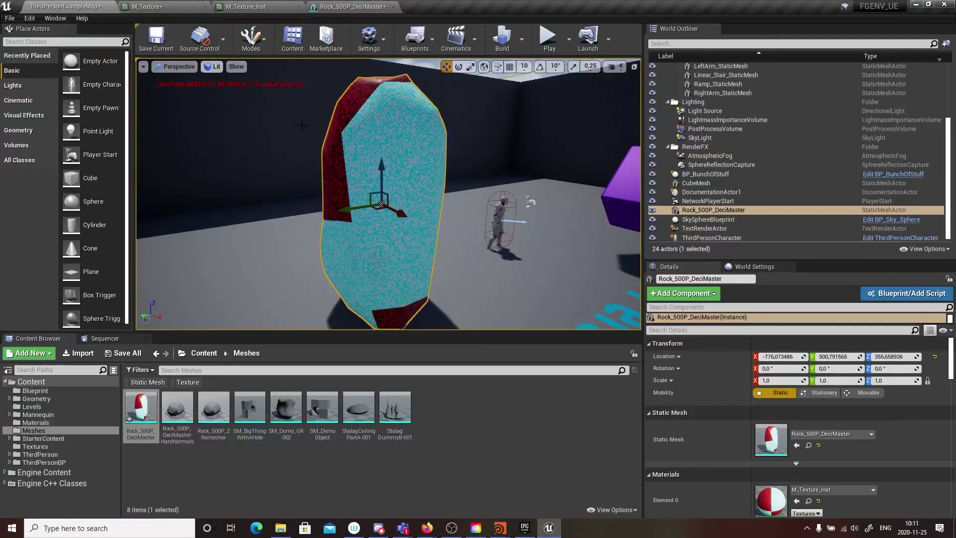
- Reopen Rock_500P_DeciMaster, preview LOD 1, set its Screen Size to 0.9, and inspect the rock from different distances
{"action": "double_click", "coordinate": [130, 398]}
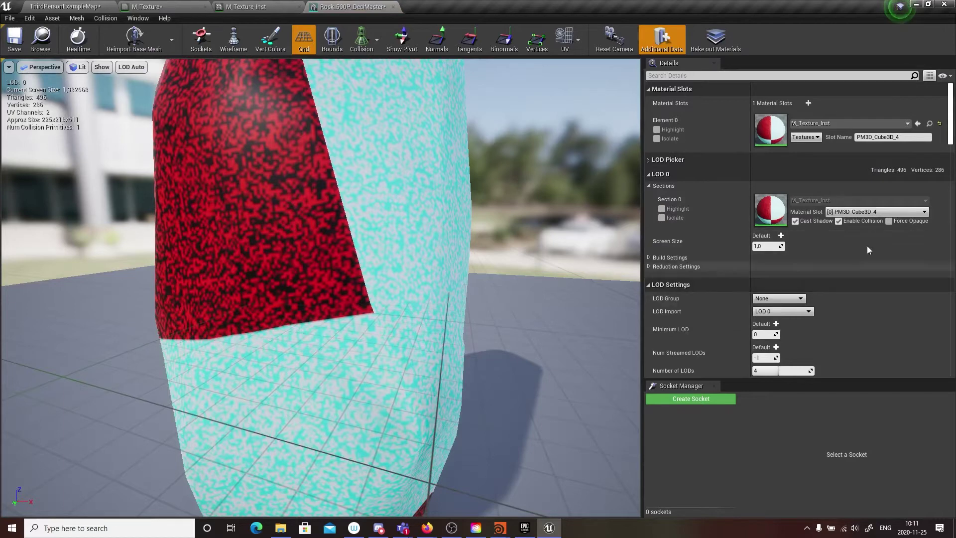
{"action": "left_click_drag", "start_coordinate": [949, 123], "coordinate": [950, 138]}
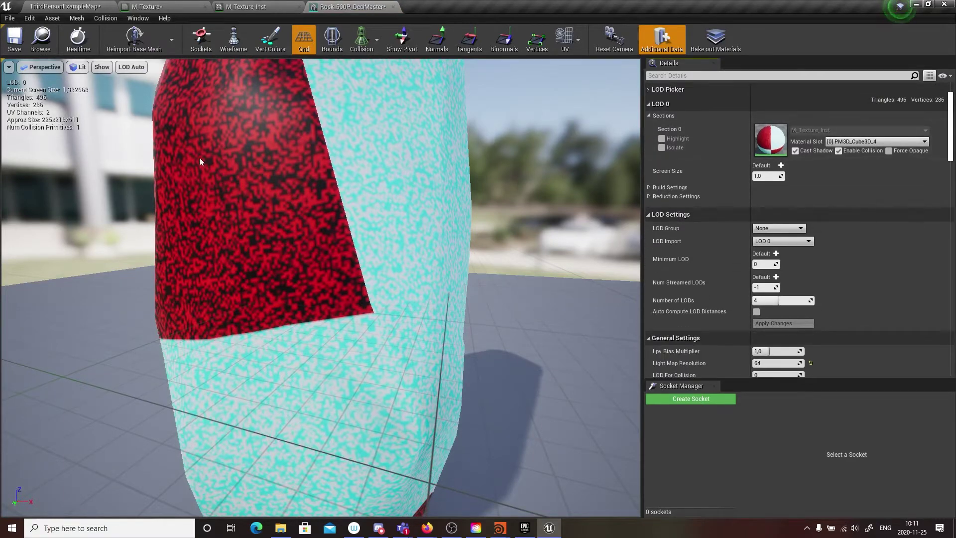
{"action": "left_click", "coordinate": [139, 68]}
{"action": "left_click", "coordinate": [137, 104]}
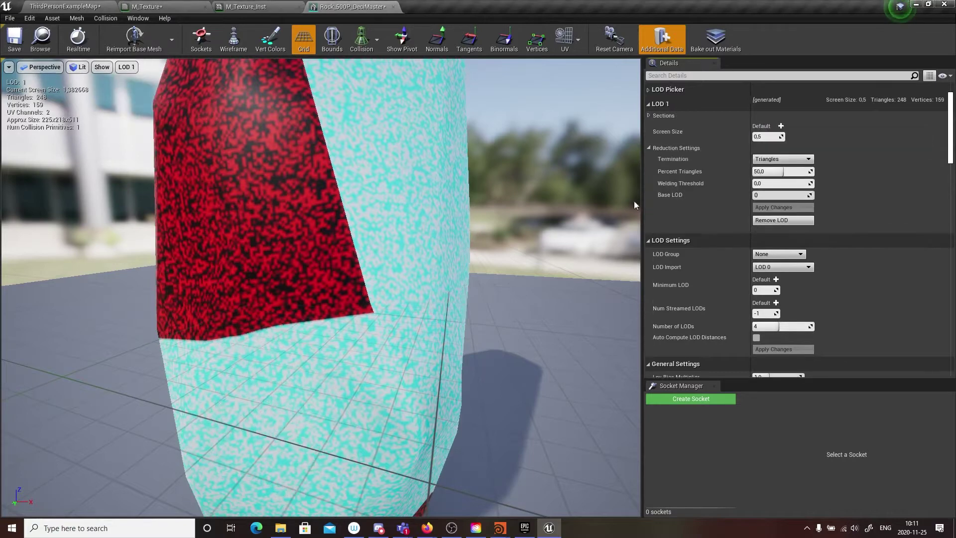
{"action": "left_click", "coordinate": [767, 137]}
{"action": "scroll", "coordinate": [309, 237], "scroll_direction": "down", "scroll_amount": 5}
{"action": "left_click_drag", "start_coordinate": [310, 237], "coordinate": [363, 237]}
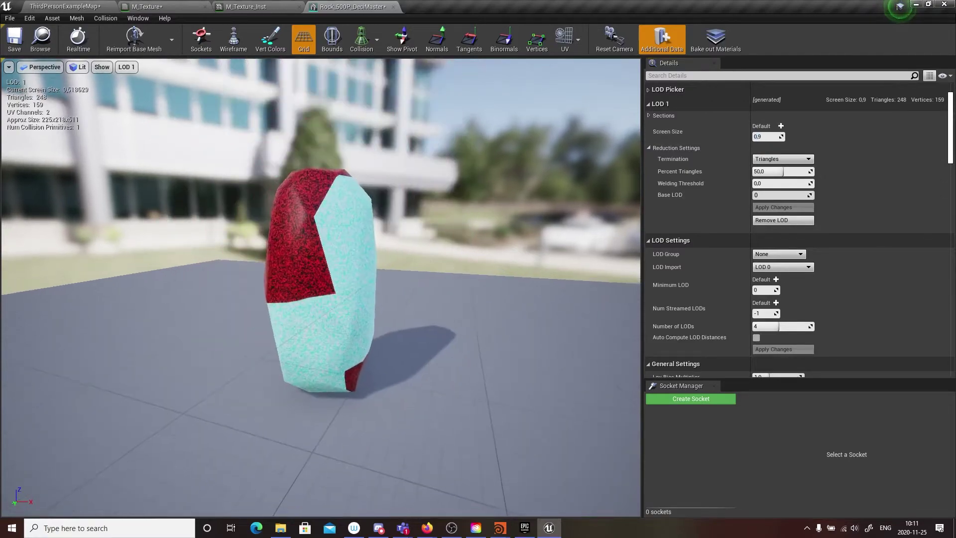
{"action": "mouse_move", "coordinate": [364, 237]}
{"action": "right_mouse_down", "text": "alt"}
{"action": "mouse_move", "coordinate": [413, 238]}
{"action": "mouse_move", "coordinate": [381, 238]}
{"action": "right_mouse_up", "text": "alt"}
- Set LOD 1's Screen Size to 0.8 and check the switching distance with the LOD Auto preview
{"action": "left_click", "coordinate": [767, 137]}
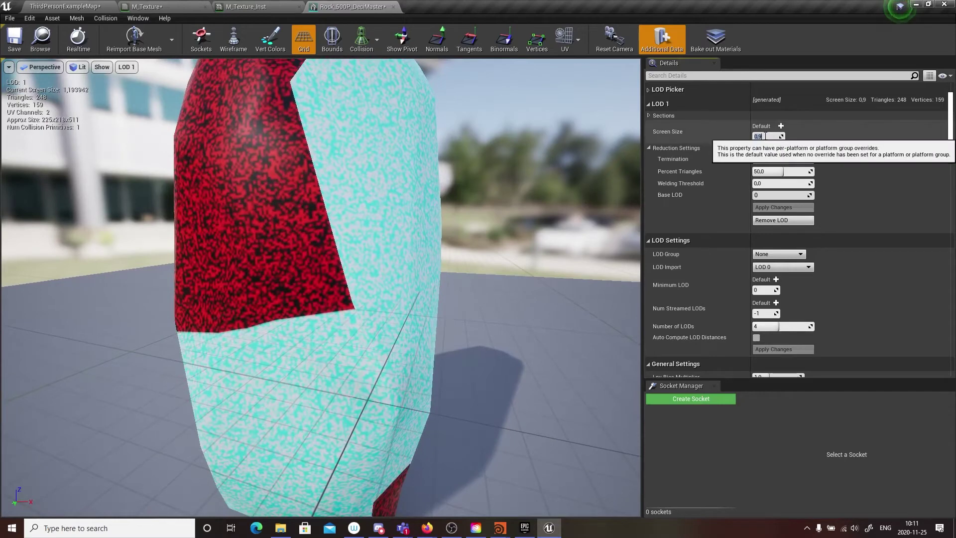
{"action": "left_click", "coordinate": [125, 67]}
{"action": "left_click", "coordinate": [138, 85]}
{"action": "mouse_move", "coordinate": [336, 194]}
{"action": "right_mouse_down", "text": "alt"}
{"action": "mouse_move", "coordinate": [259, 194]}
{"action": "mouse_move", "coordinate": [333, 198]}
{"action": "right_mouse_up", "text": "alt"}
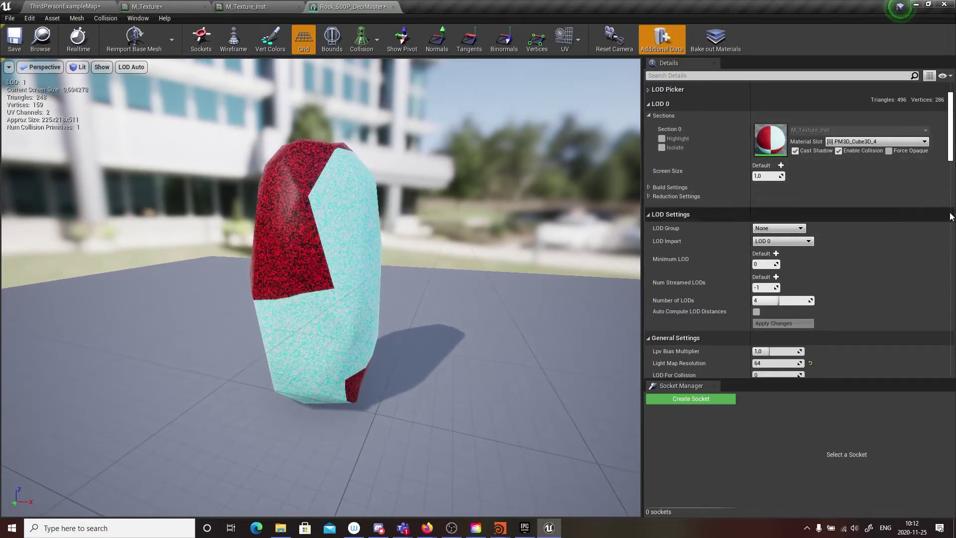
- Reduce LOD 1's Percent Triangles to about 20 and apply the change
{"action": "mouse_move", "coordinate": [950, 159]}
{"action": "left_mouse_down"}
{"action": "mouse_move", "coordinate": [950, 169]}
{"action": "mouse_move", "coordinate": [950, 148]}
{"action": "mouse_move", "coordinate": [950, 158]}
{"action": "left_mouse_up"}
{"action": "left_click", "coordinate": [135, 67]}
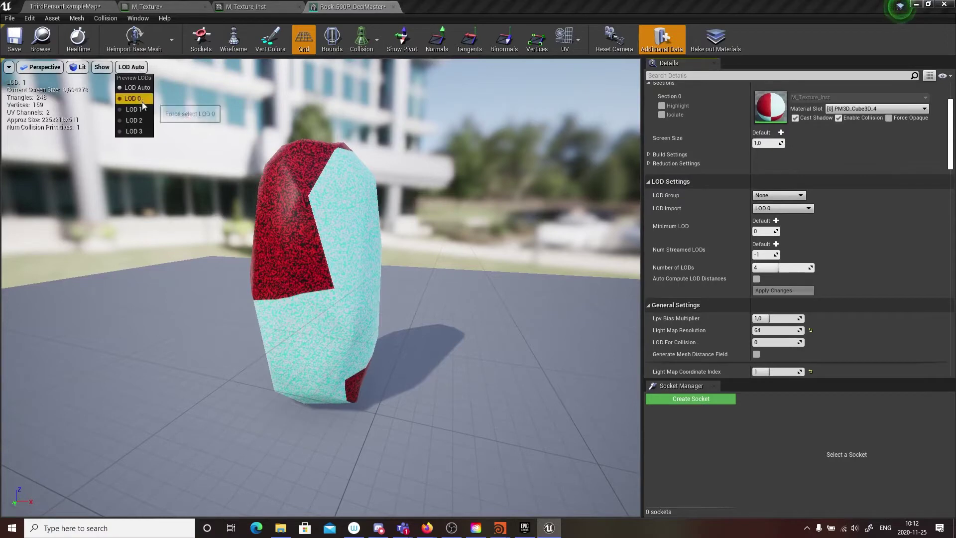
{"action": "left_click", "coordinate": [142, 102]}
{"action": "left_click", "coordinate": [783, 138]}
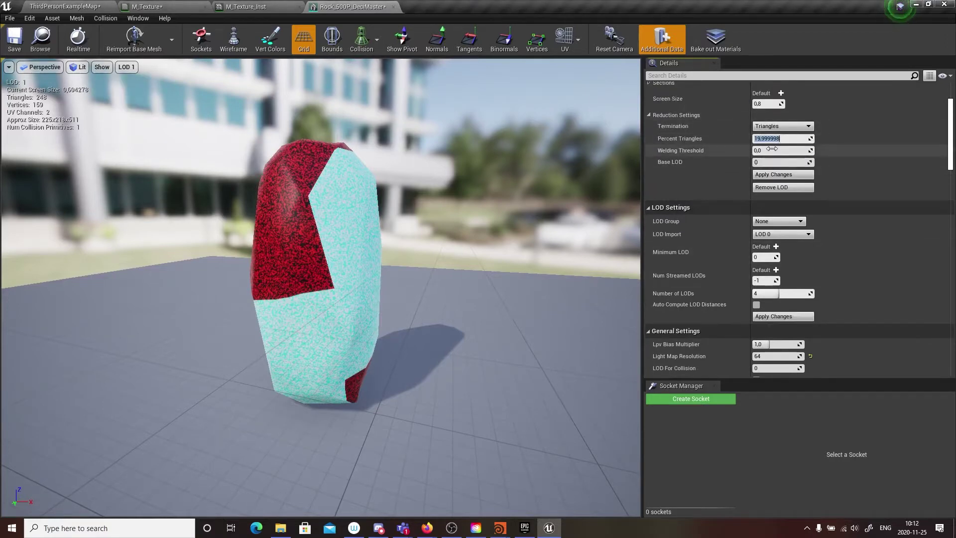
{"action": "left_click", "coordinate": [772, 318]}
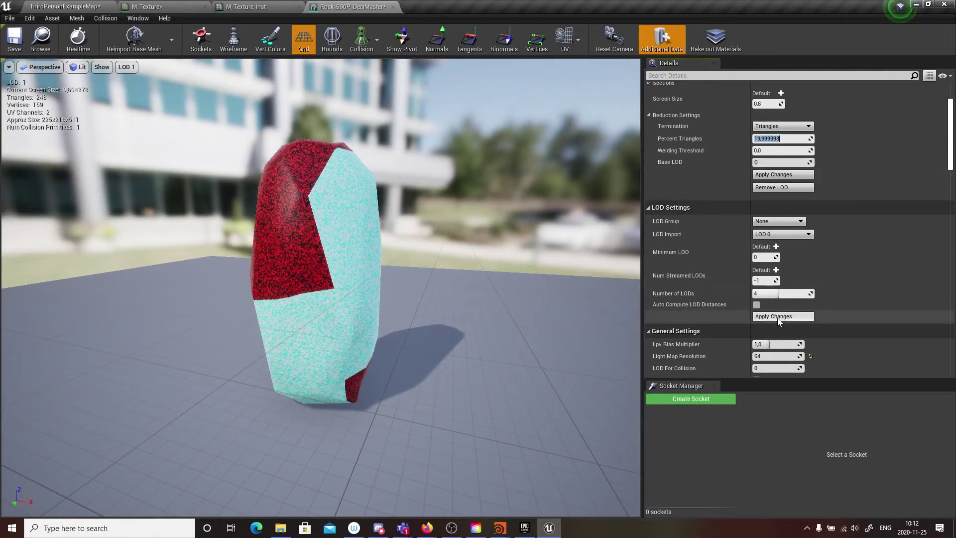
- Inspect the reduced rock at different distances with the LOD Auto preview, and return to the LOD 1 preview
{"action": "left_click_drag", "start_coordinate": [267, 150], "coordinate": [307, 160]}
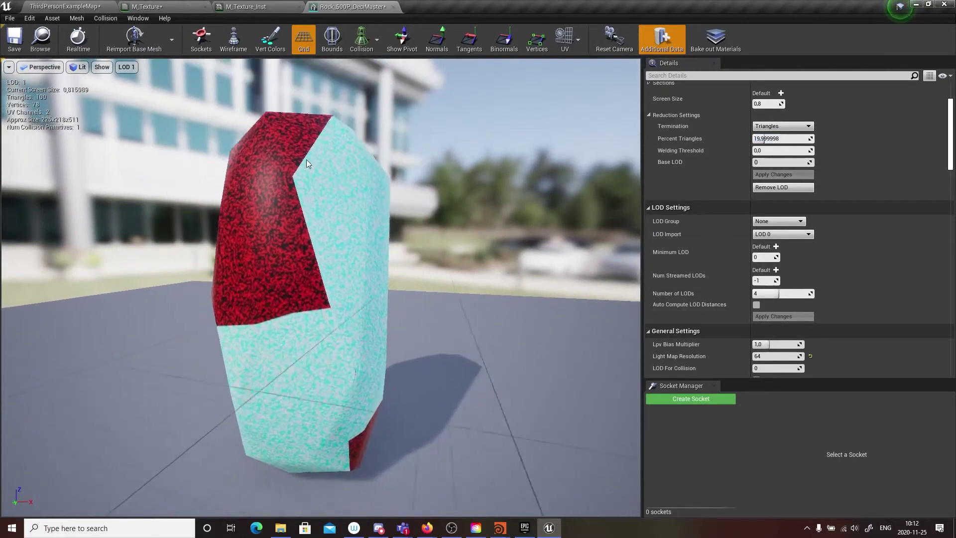
{"action": "left_click", "coordinate": [126, 66]}
{"action": "left_click", "coordinate": [136, 80]}
{"action": "mouse_move", "coordinate": [252, 129]}
{"action": "left_mouse_down"}
{"action": "mouse_move", "coordinate": [252, 102]}
{"action": "mouse_move", "coordinate": [252, 127]}
{"action": "left_mouse_up"}
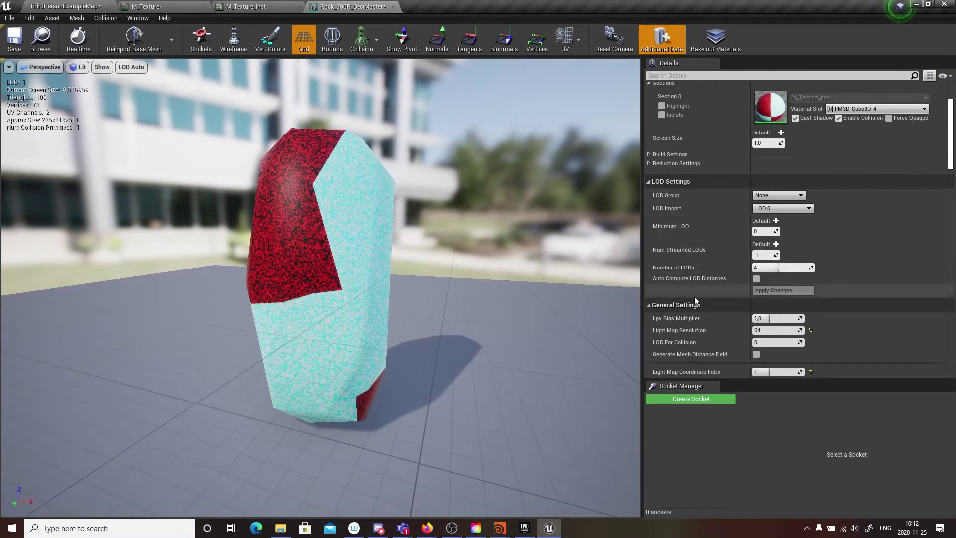
{"action": "left_click", "coordinate": [131, 67]}
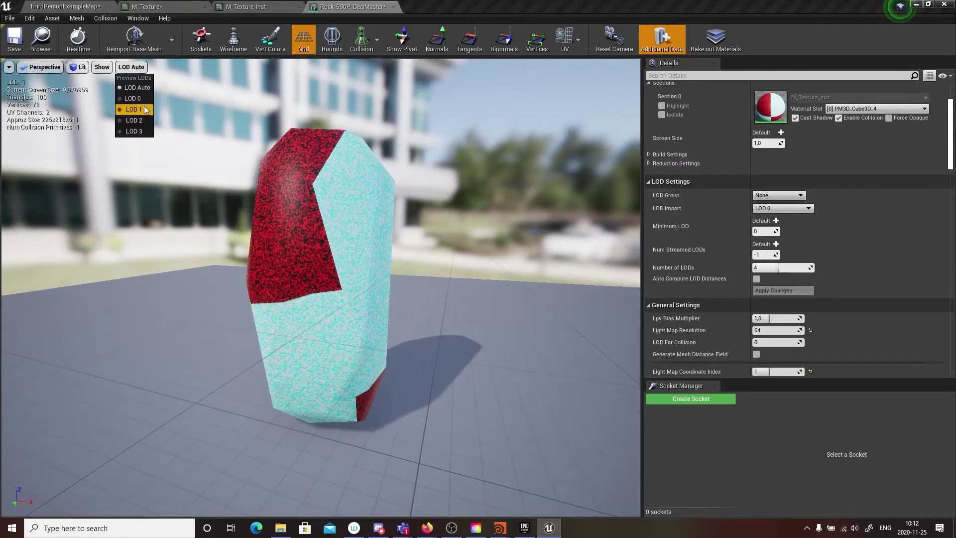
{"action": "left_click", "coordinate": [144, 109]}
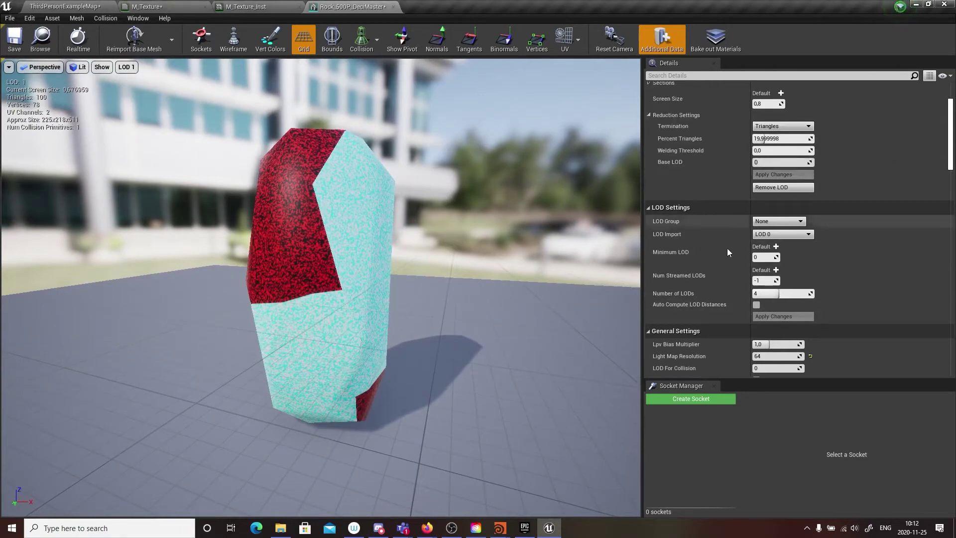
- Set LOD 1's Screen Size to 0.5 and check the rock's LOD switching with the LOD Auto preview
{"action": "left_click", "coordinate": [762, 105]}
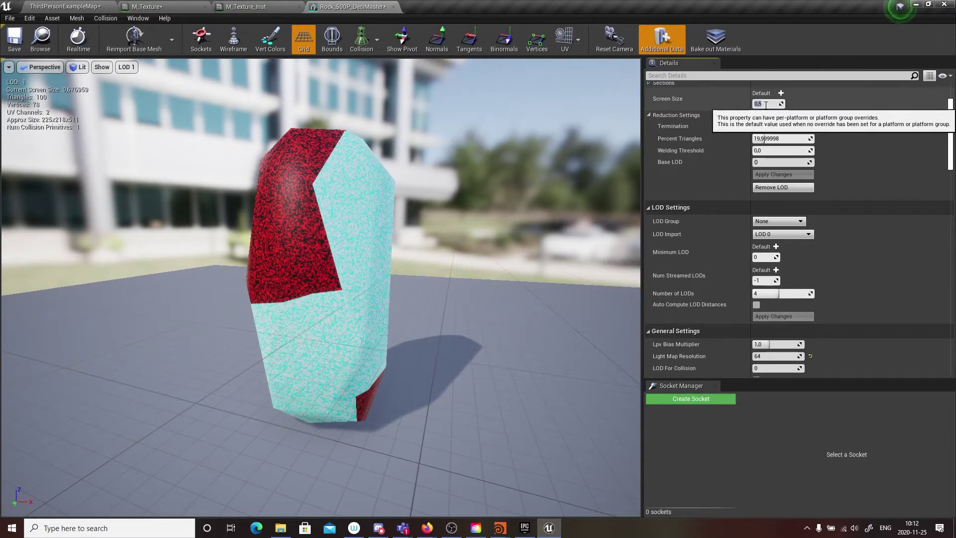
{"action": "left_click_drag", "start_coordinate": [310, 165], "coordinate": [233, 162]}
{"action": "left_click", "coordinate": [128, 70]}
{"action": "left_click", "coordinate": [138, 85]}
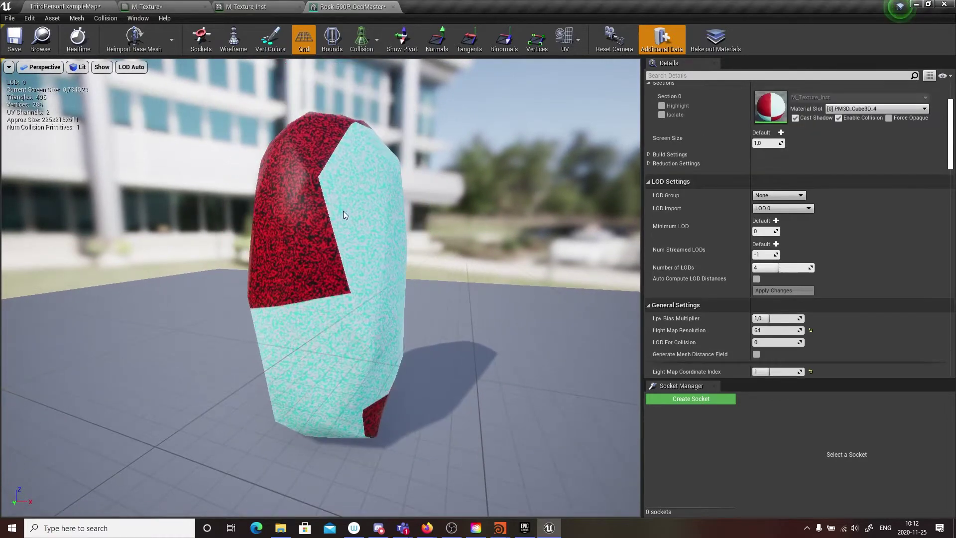
{"action": "left_click_drag", "start_coordinate": [343, 210], "coordinate": [345, 238]}
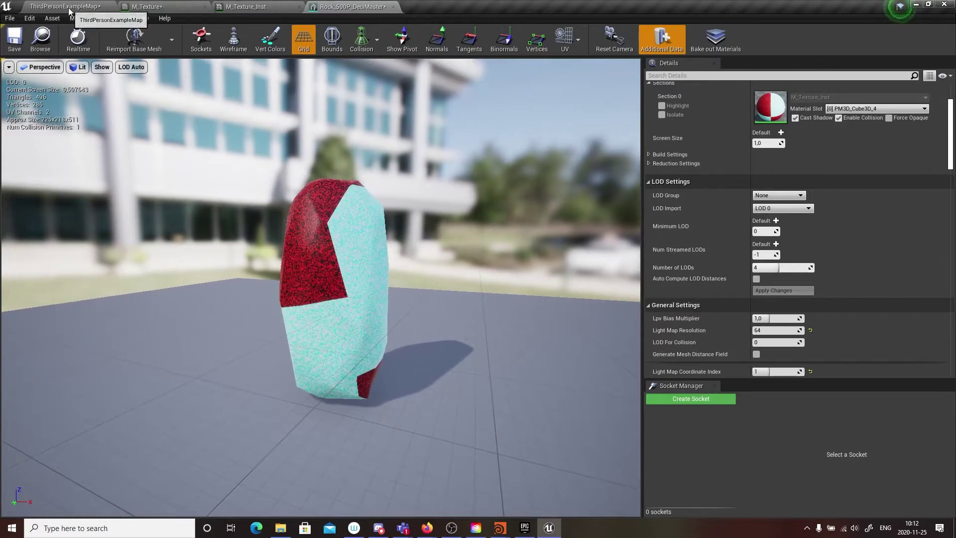
- Examine the placed rock in ThirdPersonExampleMap, its mesh asset and the Dithered LODTransition override in M_Texture_Inst
{"action": "left_click", "coordinate": [68, 6]}
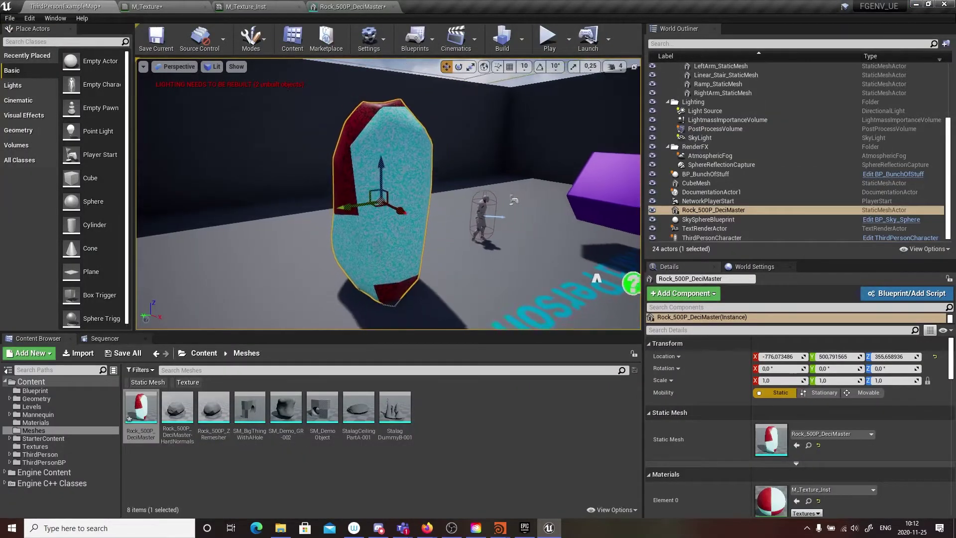
{"action": "mouse_move", "coordinate": [388, 194]}
{"action": "right_mouse_down", "text": "alt"}
{"action": "mouse_move", "coordinate": [319, 194]}
{"action": "mouse_move", "coordinate": [450, 194]}
{"action": "mouse_move", "coordinate": [344, 194]}
{"action": "mouse_move", "coordinate": [398, 194]}
{"action": "mouse_move", "coordinate": [368, 194]}
{"action": "mouse_move", "coordinate": [385, 194]}
{"action": "right_mouse_up", "text": "alt"}
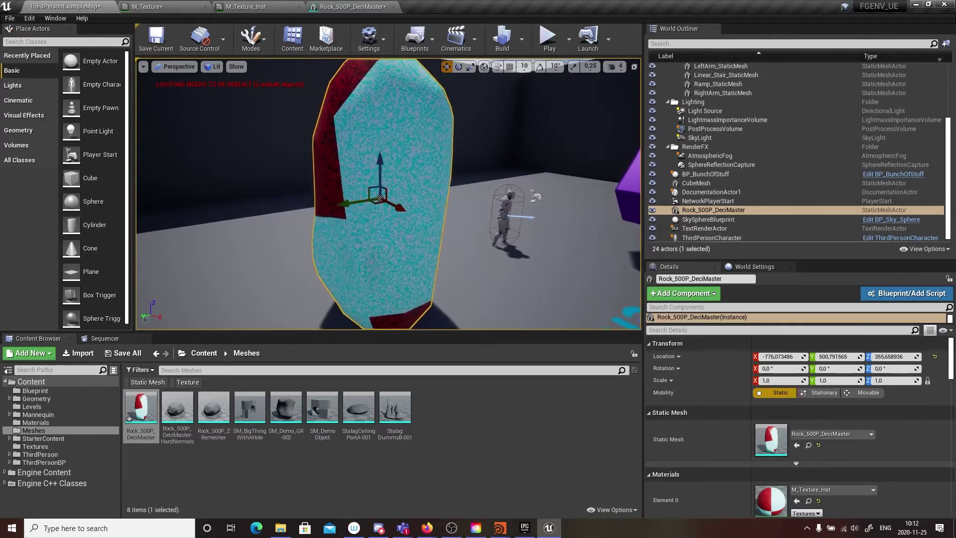
{"action": "mouse_move", "coordinate": [441, 299]}
{"action": "right_mouse_down", "text": "alt"}
{"action": "mouse_move", "coordinate": [450, 299]}
{"action": "mouse_move", "coordinate": [438, 298]}
{"action": "right_mouse_up", "text": "alt"}
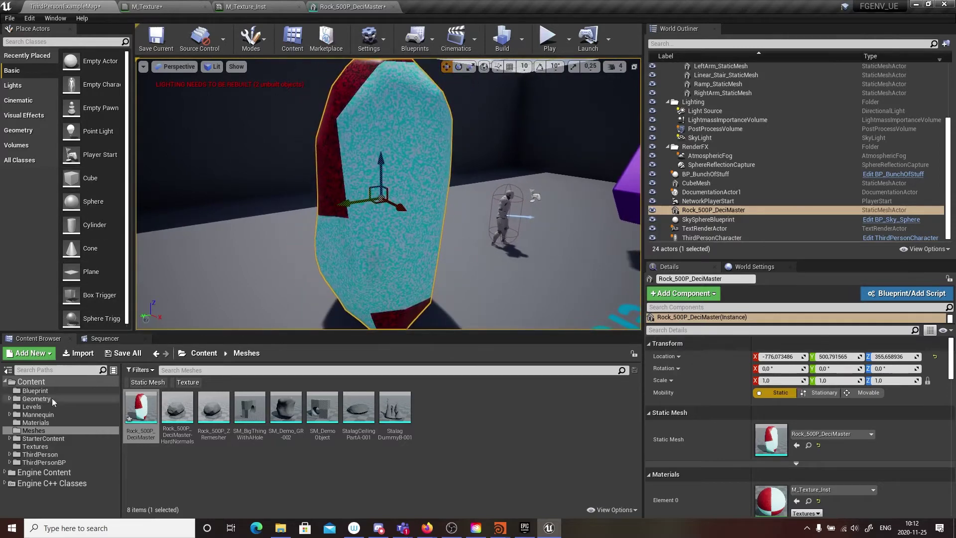
{"action": "left_click", "coordinate": [31, 382]}
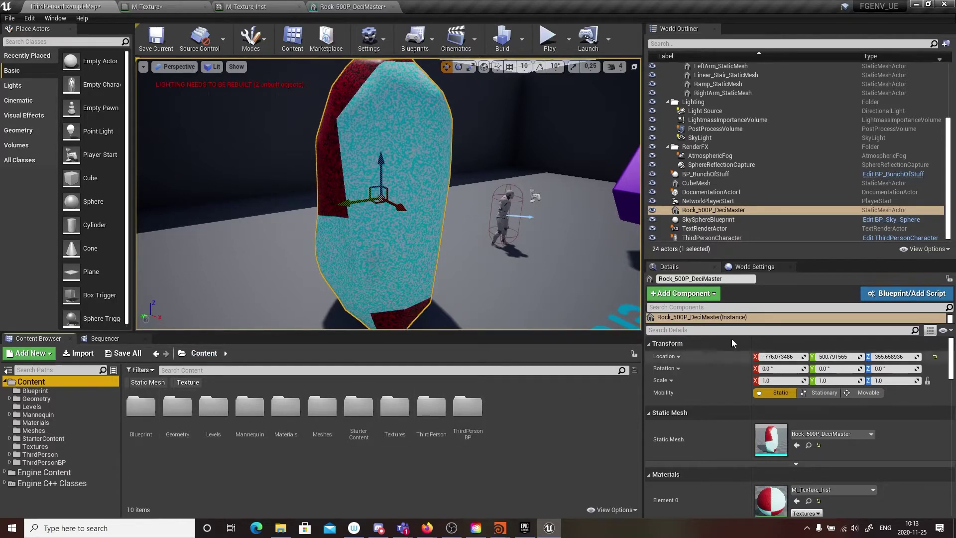
{"action": "double_click", "coordinate": [772, 442]}
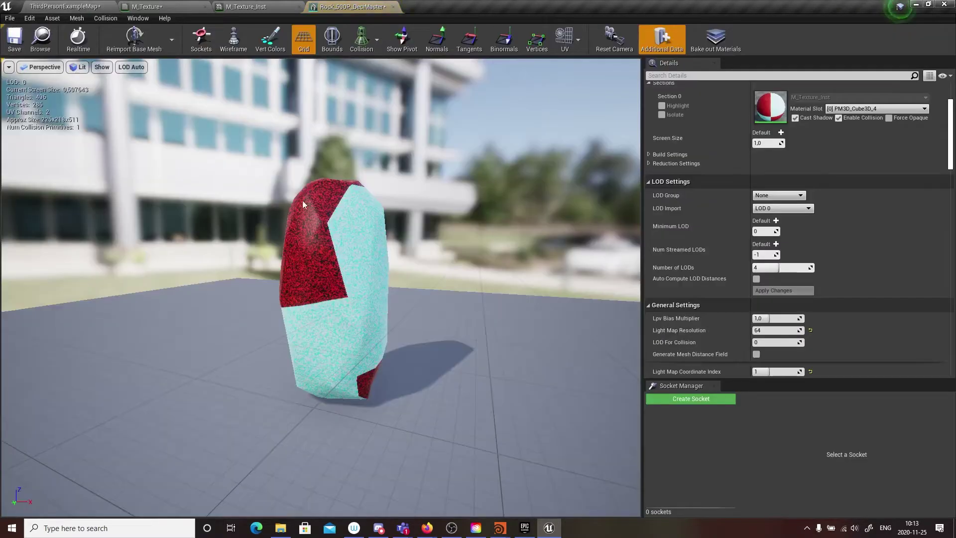
{"action": "left_click", "coordinate": [232, 8]}
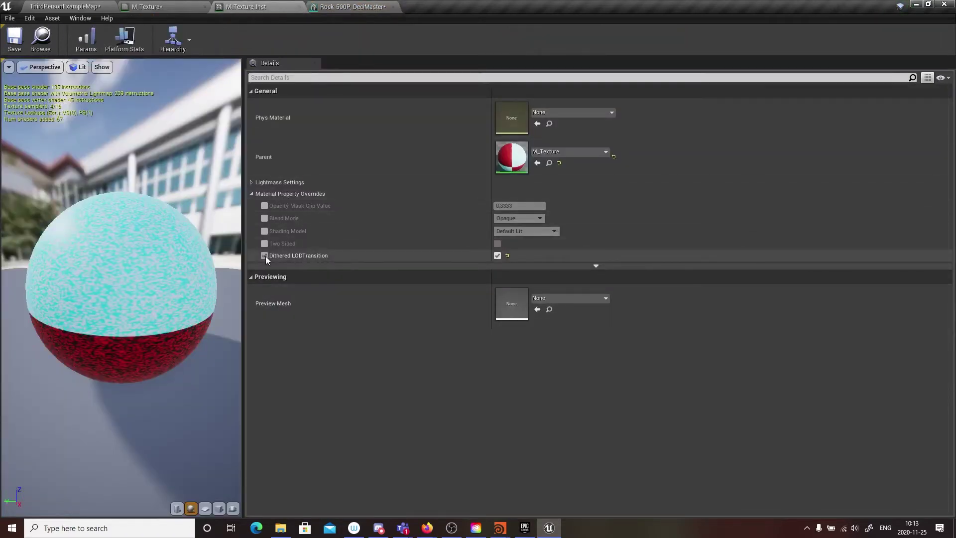
- Return to ThirdPersonExampleMap, switch to Foliage mode and show the Rock_500P_DeciMaster foliage type's settings in a wider area
{"action": "left_click", "coordinate": [63, 7]}
{"action": "key", "text": "s"}
{"action": "right_click_drag", "start_coordinate": [398, 254], "coordinate": [428, 237]}
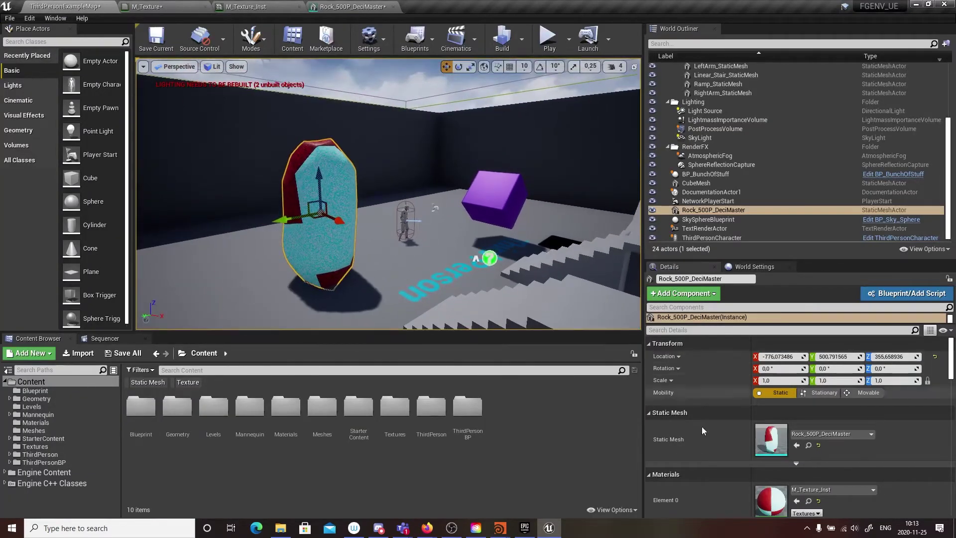
{"action": "key", "text": "s"}
{"action": "right_click_drag", "start_coordinate": [482, 253], "coordinate": [460, 287]}
{"action": "right_click_drag", "start_coordinate": [299, 199], "coordinate": [239, 197]}
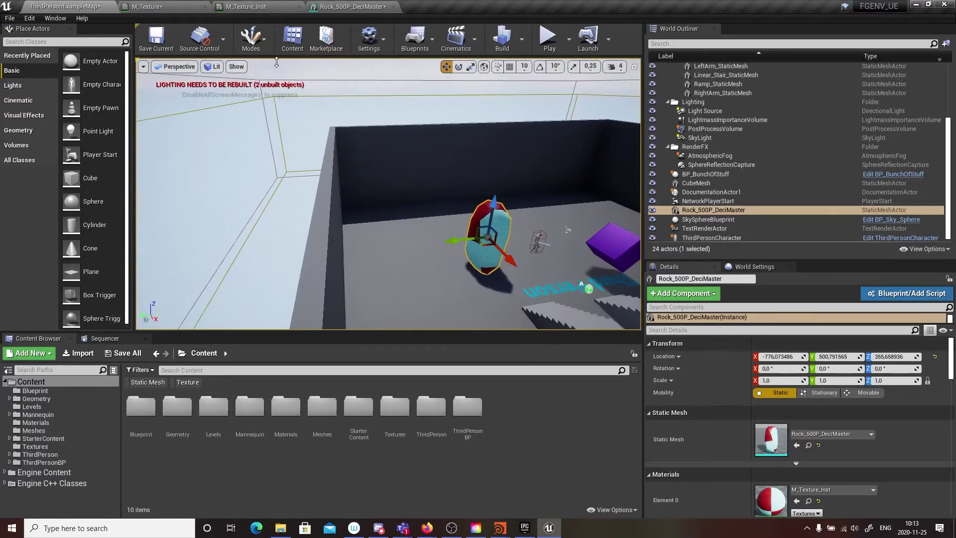
{"action": "right_click_drag", "start_coordinate": [277, 62], "coordinate": [257, 40]}
{"action": "key", "text": "w"}
{"action": "left_click", "coordinate": [252, 39]}
{"action": "left_click", "coordinate": [277, 94]}
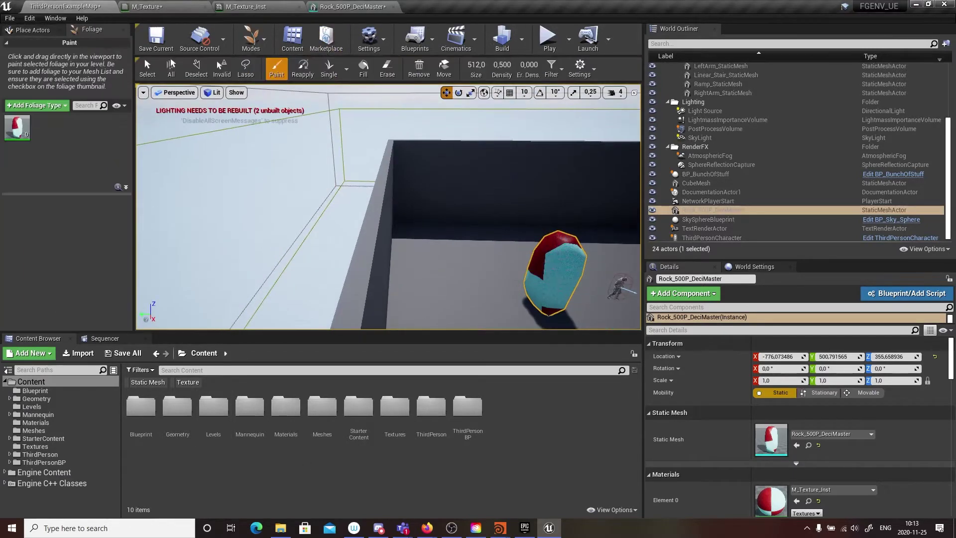
{"action": "left_click", "coordinate": [17, 135]}
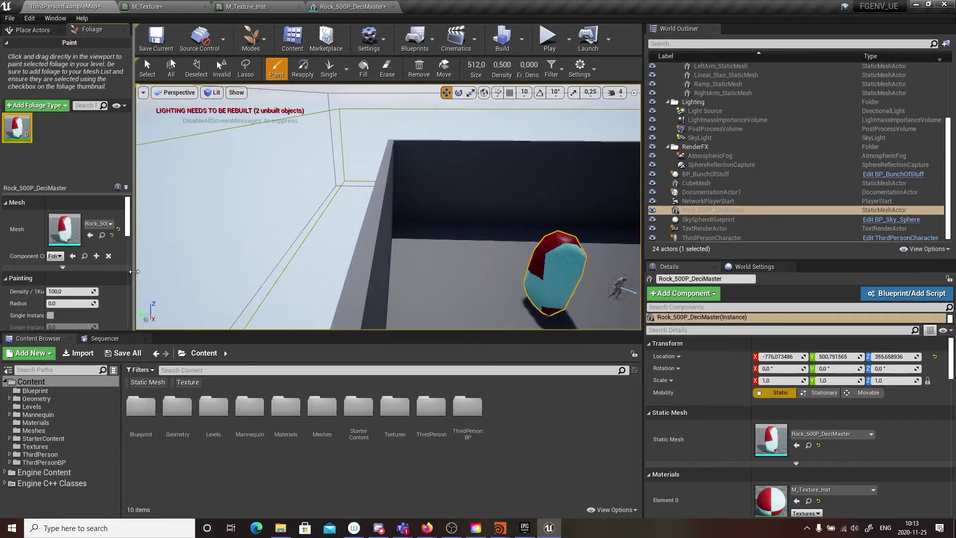
{"action": "mouse_move", "coordinate": [134, 270]}
{"action": "left_mouse_down"}
{"action": "mouse_move", "coordinate": [248, 298]}
{"action": "mouse_move", "coordinate": [289, 326]}
{"action": "mouse_move", "coordinate": [289, 466]}
{"action": "left_mouse_up"}
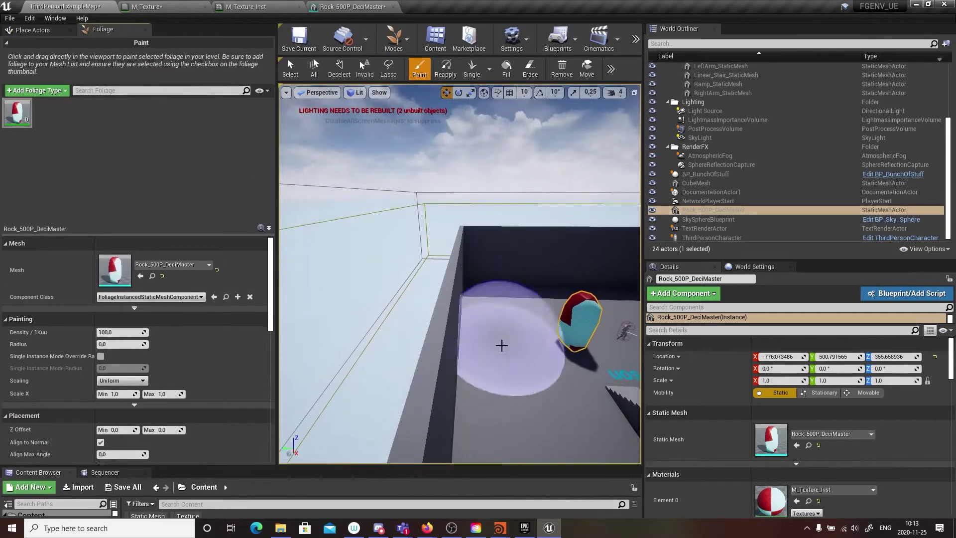
- Paint a cluster of Rock_500P_DeciMaster foliage on the floor behind the placed rock
{"action": "mouse_move", "coordinate": [502, 345]}
{"action": "right_mouse_down"}
{"action": "mouse_move", "coordinate": [488, 310]}
{"action": "mouse_move", "coordinate": [405, 250]}
{"action": "right_mouse_up"}
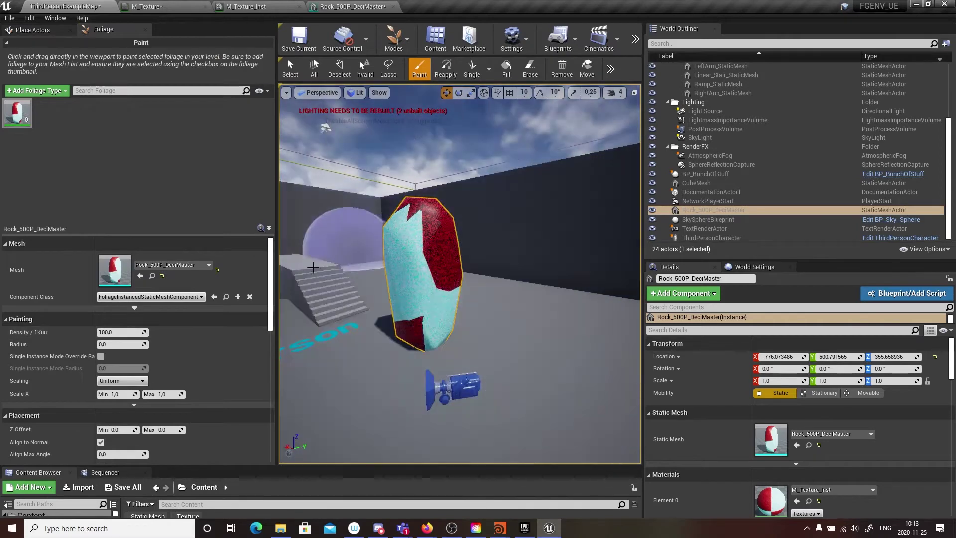
{"action": "left_click", "coordinate": [535, 323]}
{"action": "mouse_move", "coordinate": [534, 324]}
{"action": "right_mouse_down"}
{"action": "mouse_move", "coordinate": [588, 324]}
{"action": "mouse_move", "coordinate": [572, 320]}
{"action": "right_mouse_up"}
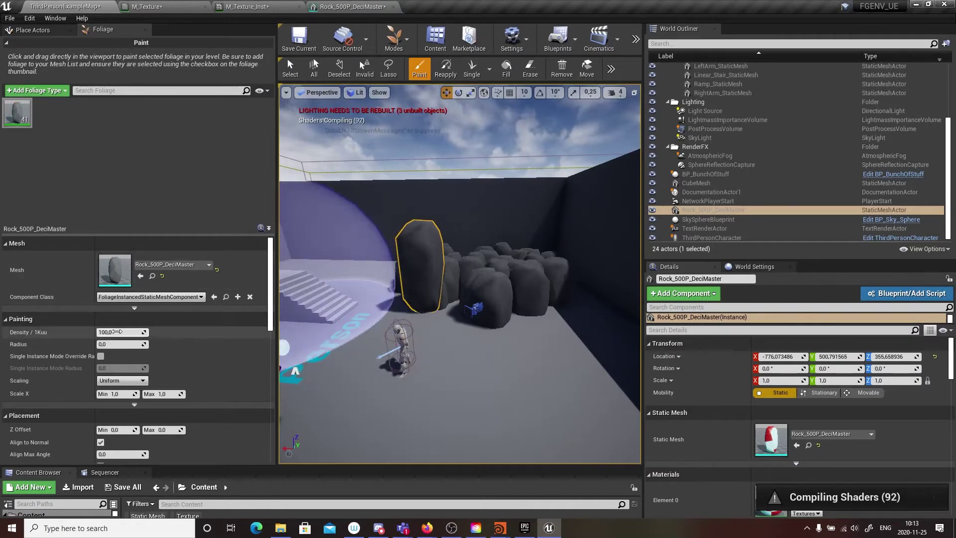
- Set the foliage's Scale X range to 0.2–0.5 and paint smaller rocks across the open floor
{"action": "left_click", "coordinate": [119, 393]}
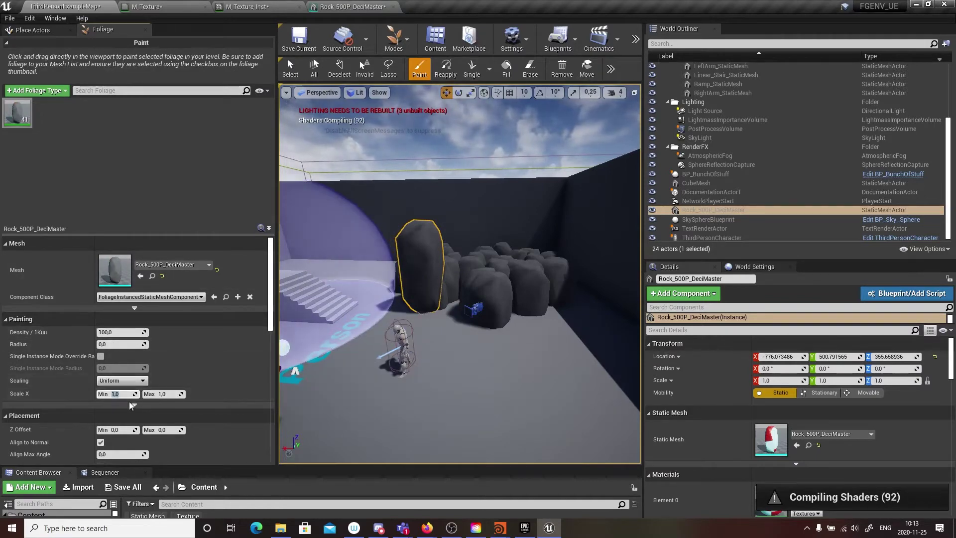
{"action": "type", "text": "0,2"}
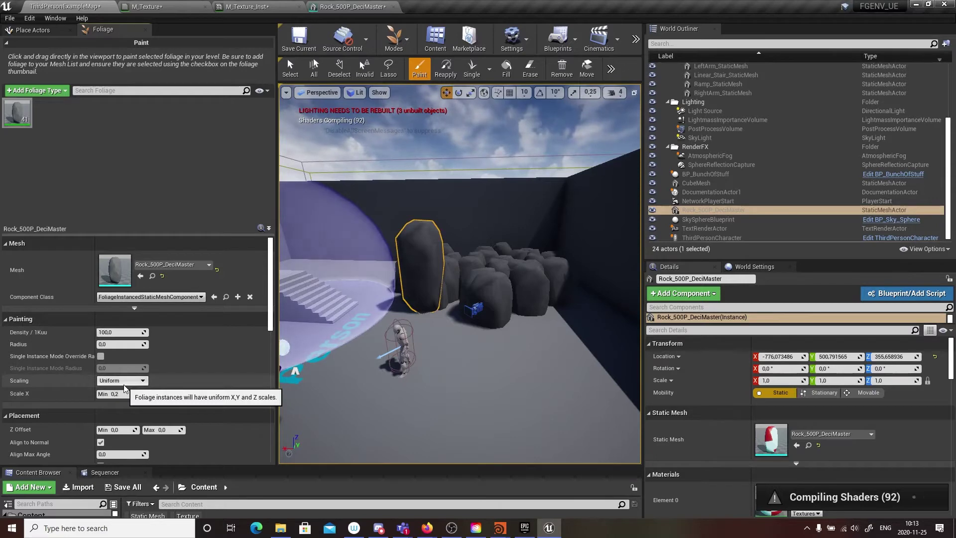
{"action": "key", "text": "Tab"}
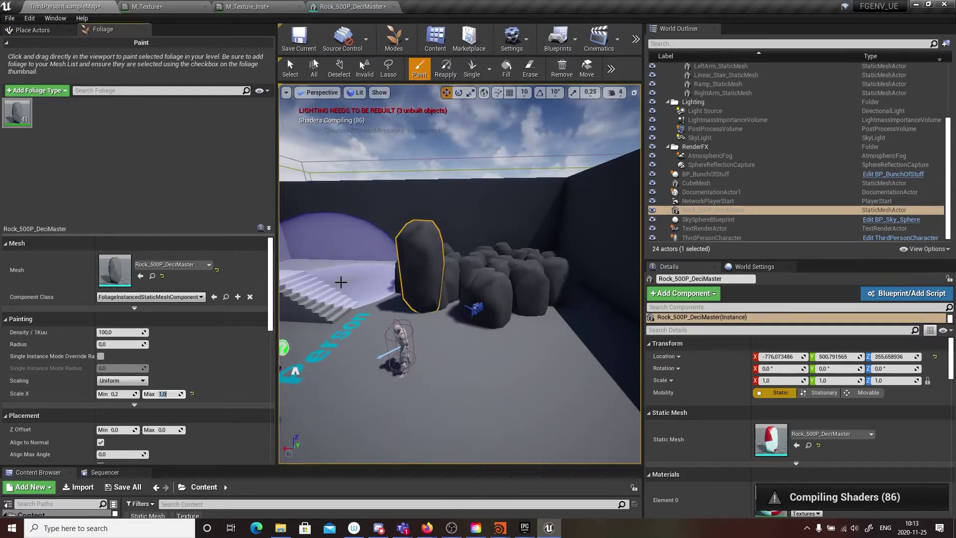
{"action": "mouse_move", "coordinate": [341, 282]}
{"action": "left_mouse_down"}
{"action": "mouse_move", "coordinate": [474, 341]}
{"action": "mouse_move", "coordinate": [458, 363]}
{"action": "mouse_move", "coordinate": [557, 234]}
{"action": "mouse_move", "coordinate": [304, 261]}
{"action": "left_mouse_up"}
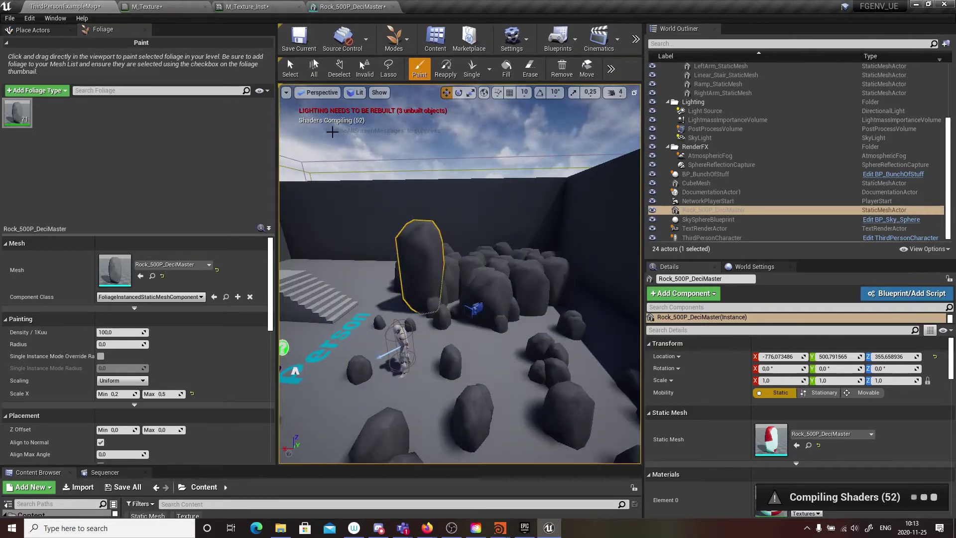
- Use Reapply with Scaling and Scale X enabled to rescale the painted rocks to the 0.2–0.5 range
{"action": "left_click", "coordinate": [444, 68]}
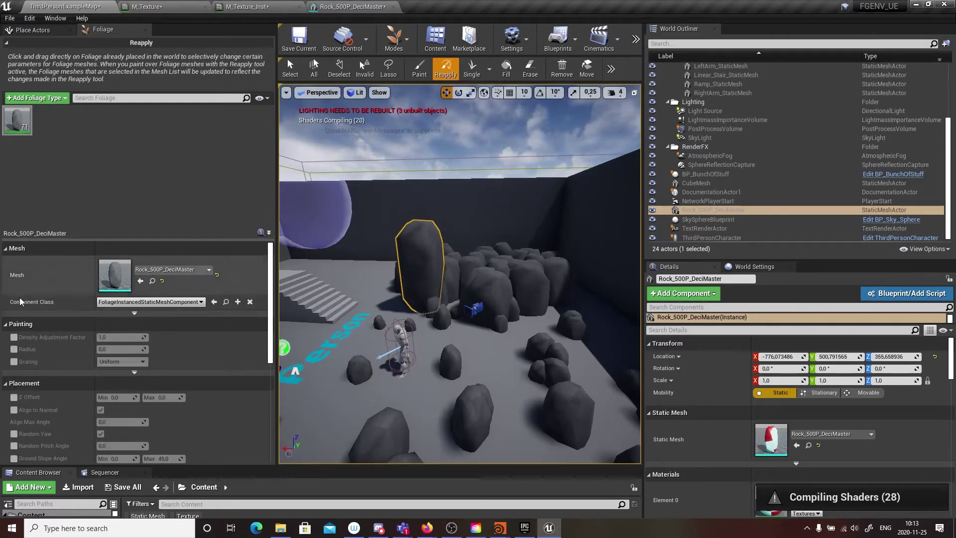
{"action": "left_click", "coordinate": [14, 361]}
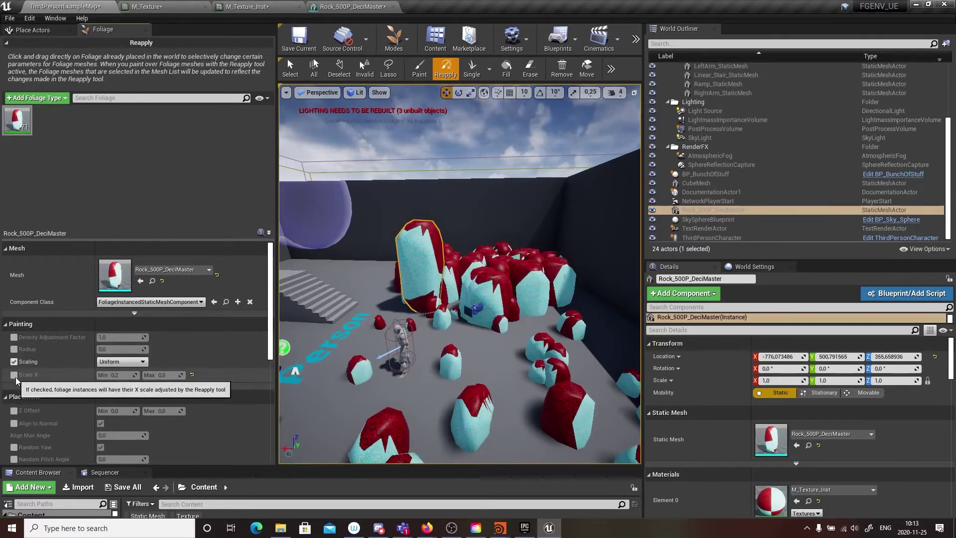
{"action": "left_click", "coordinate": [14, 374]}
{"action": "mouse_move", "coordinate": [448, 288]}
{"action": "left_mouse_down"}
{"action": "mouse_move", "coordinate": [505, 281]}
{"action": "mouse_move", "coordinate": [374, 267]}
{"action": "mouse_move", "coordinate": [417, 277]}
{"action": "mouse_move", "coordinate": [349, 363]}
{"action": "left_mouse_up"}
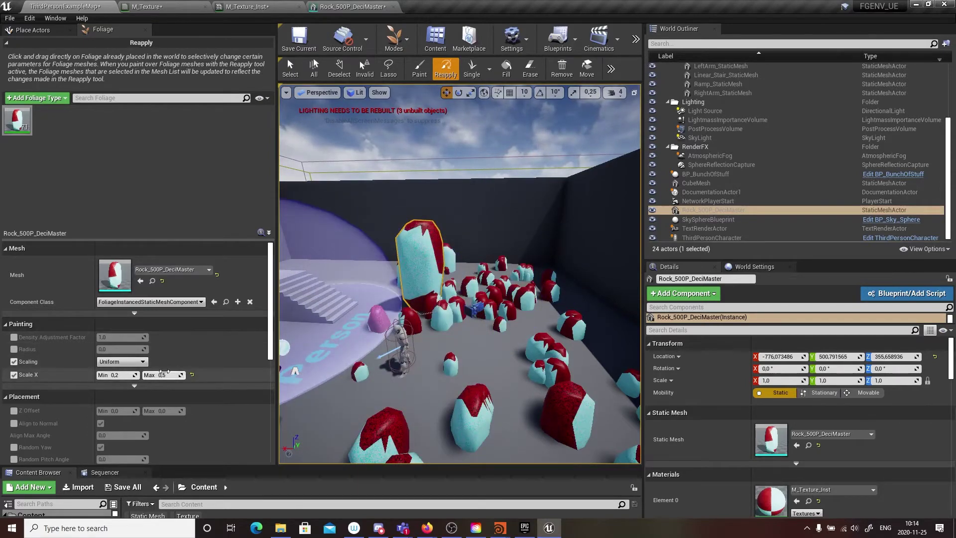
- Raise the Scale X maximum to 0.8 and reapply the scaling over the painted rocks
{"action": "left_click", "coordinate": [164, 375]}
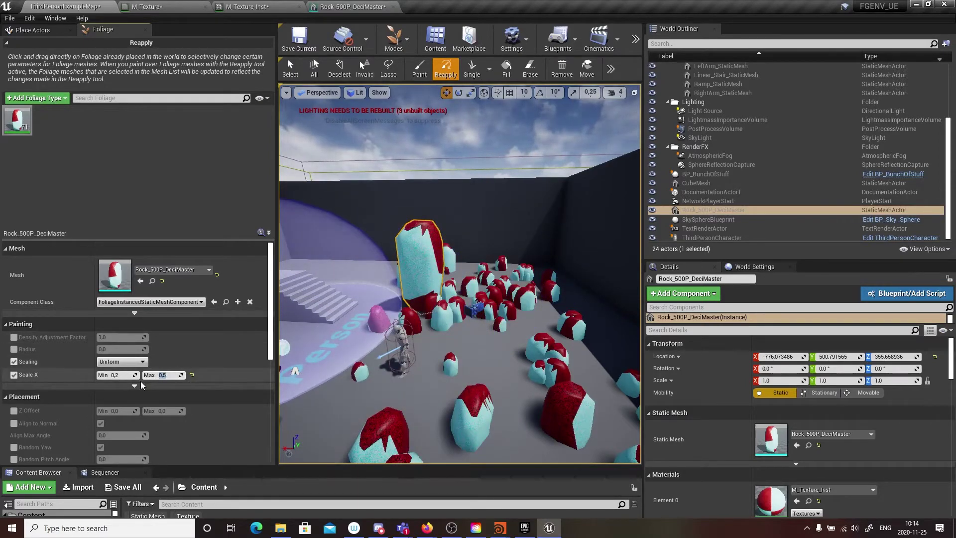
{"action": "type", "text": "0,8"}
{"action": "mouse_move", "coordinate": [423, 269]}
{"action": "left_mouse_down"}
{"action": "mouse_move", "coordinate": [463, 273]}
{"action": "mouse_move", "coordinate": [359, 349]}
{"action": "left_mouse_up"}
{"action": "mouse_move", "coordinate": [282, 319]}
{"action": "right_mouse_down"}
{"action": "mouse_move", "coordinate": [319, 331]}
{"action": "mouse_move", "coordinate": [299, 323]}
{"action": "mouse_move", "coordinate": [309, 314]}
{"action": "mouse_move", "coordinate": [349, 321]}
{"action": "mouse_move", "coordinate": [299, 324]}
{"action": "mouse_move", "coordinate": [309, 319]}
{"action": "right_mouse_up"}
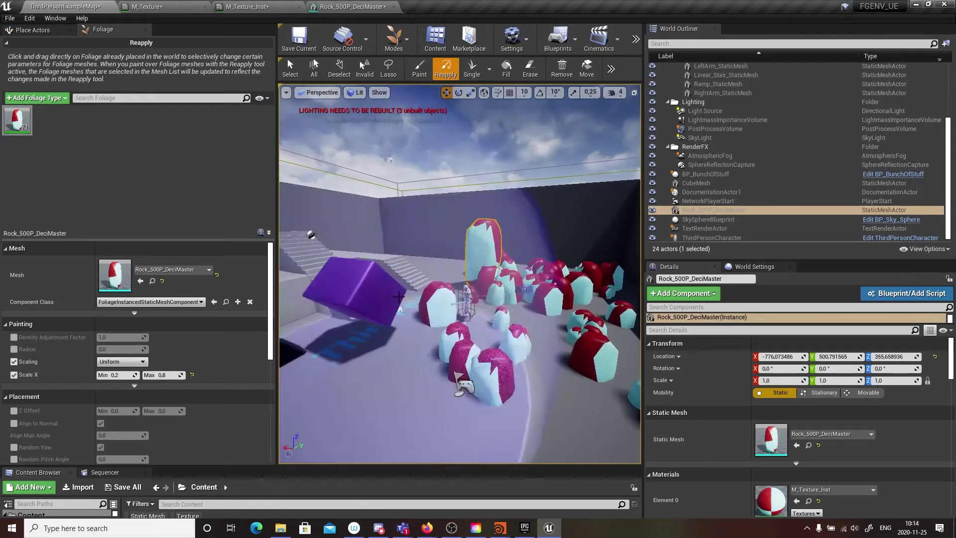
- Switch to Select mode and delete the individually placed Rock_500P_DeciMaster actor from the level
{"action": "left_click", "coordinate": [393, 38]}
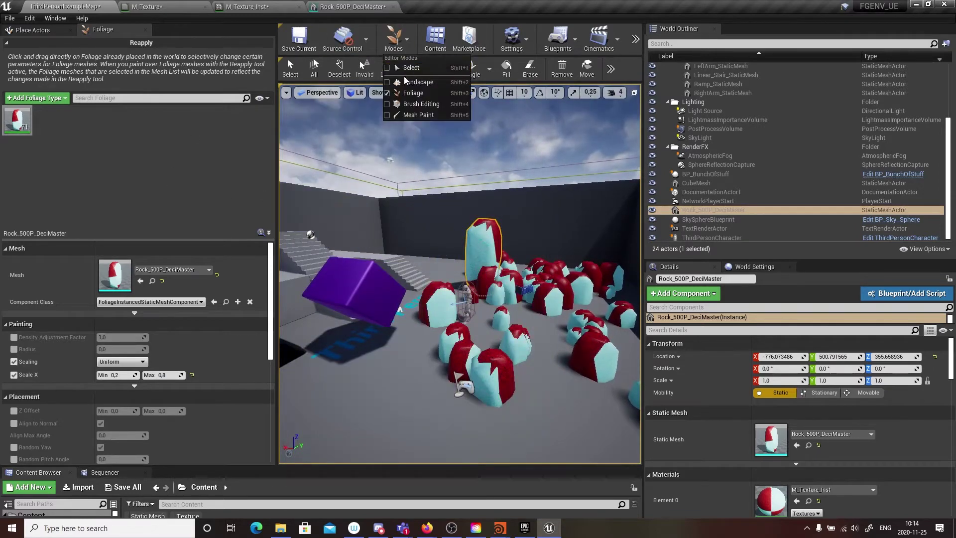
{"action": "left_click", "coordinate": [408, 64]}
{"action": "key", "text": "Delete"}
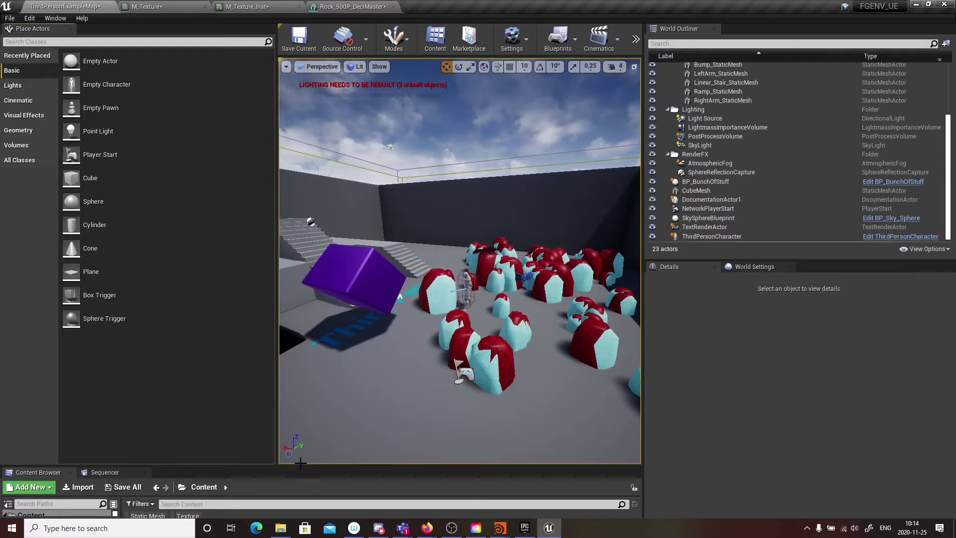
{"action": "left_click_drag", "start_coordinate": [301, 464], "coordinate": [300, 452]}
{"action": "left_click", "coordinate": [393, 39]}
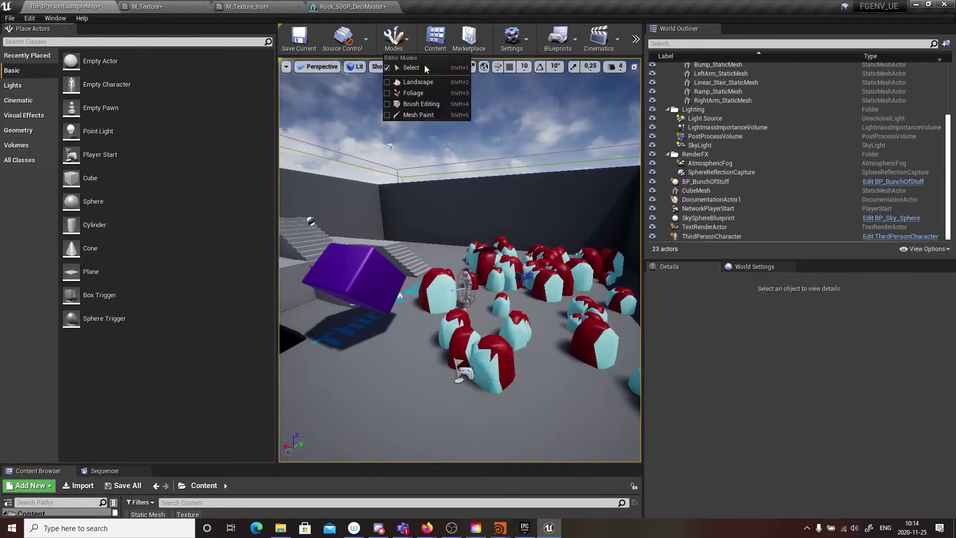
{"action": "left_click", "coordinate": [426, 94]}
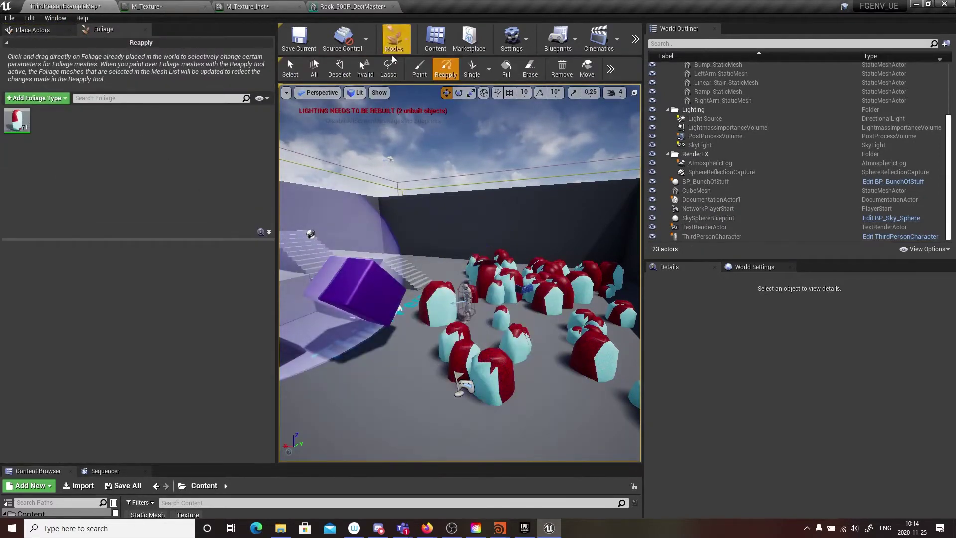
{"action": "left_click", "coordinate": [393, 39]}
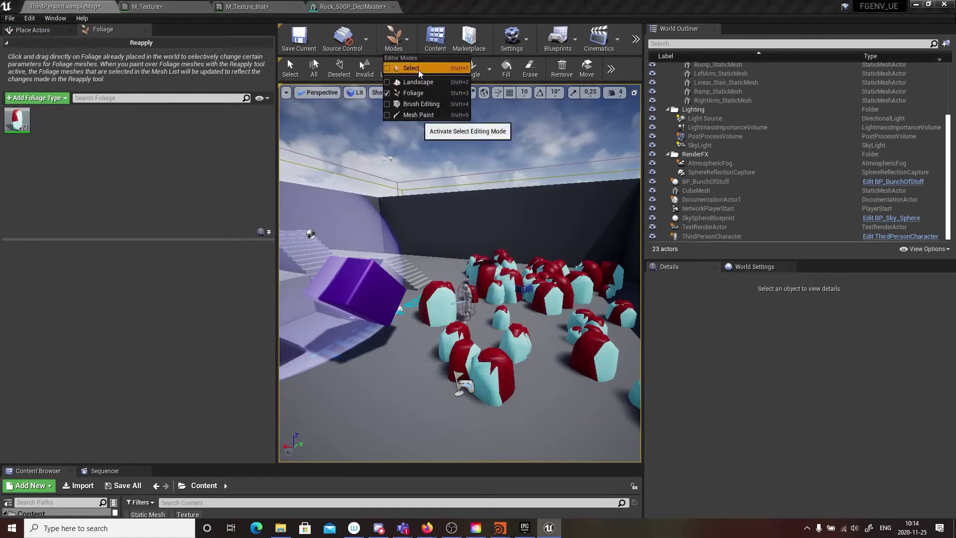
{"action": "left_click", "coordinate": [418, 70]}
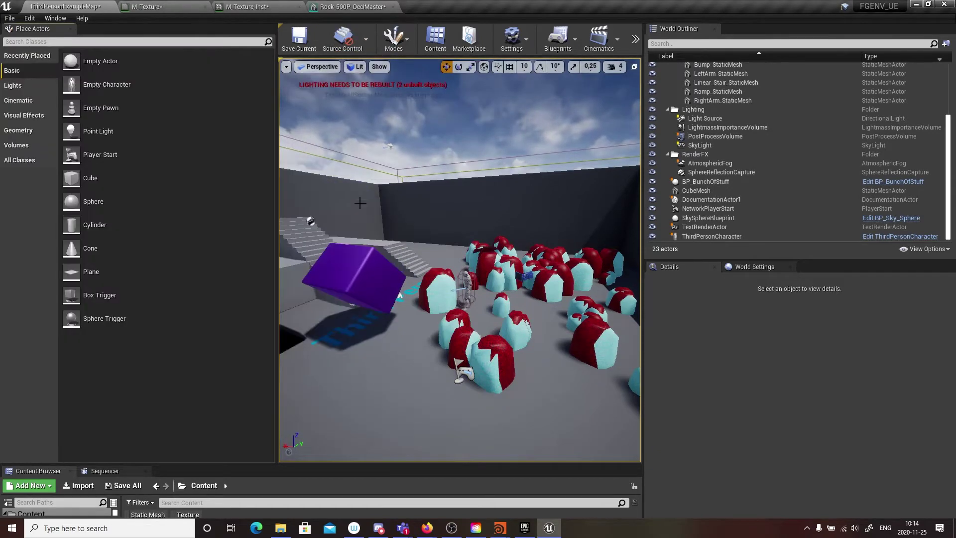
- Create a new level with the default floor and sky, discarding the unsaved ThirdPersonExampleMap changes
{"action": "left_click", "coordinate": [10, 18]}
{"action": "left_click", "coordinate": [30, 35]}
{"action": "left_click", "coordinate": [389, 222]}
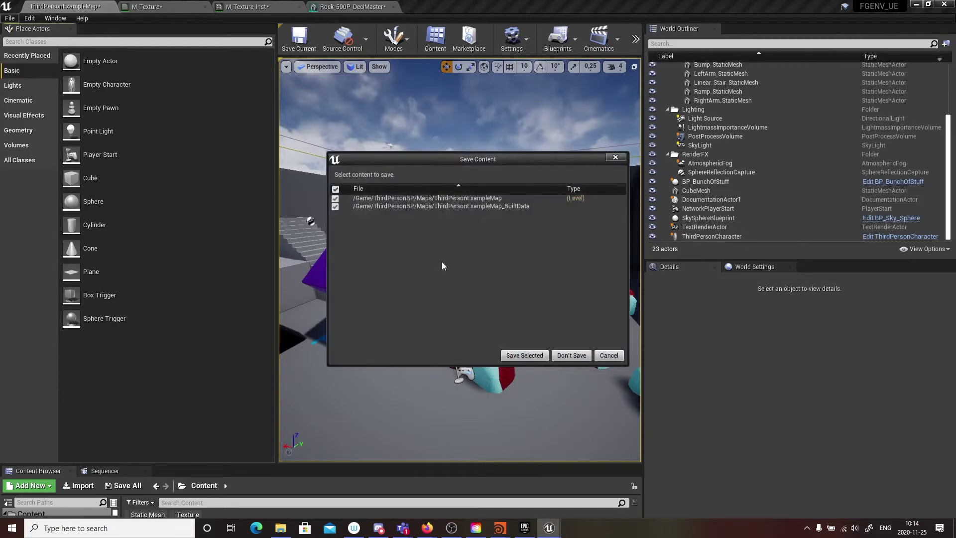
{"action": "left_click", "coordinate": [571, 355]}
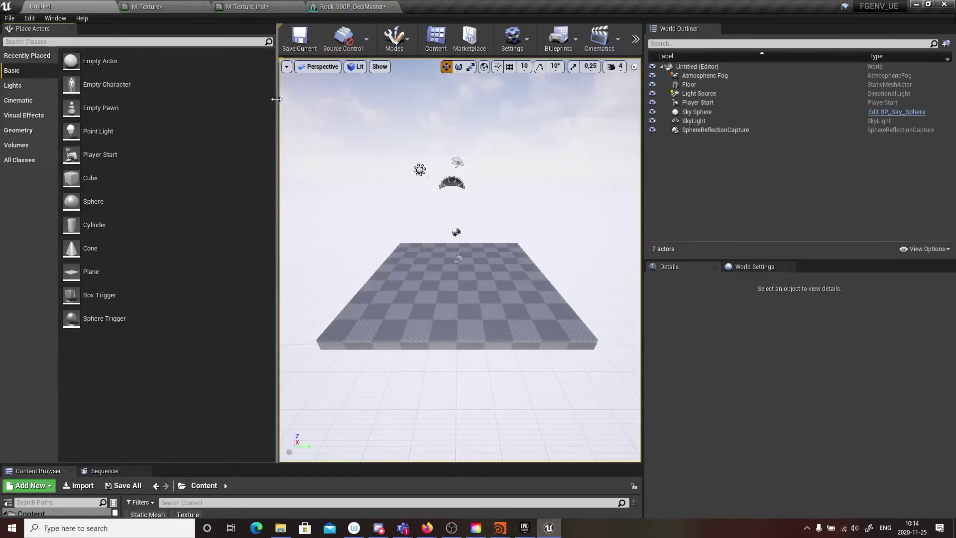
- Widen the viewport and activate Landscape mode to set up a new landscape around the floor
{"action": "left_click_drag", "start_coordinate": [278, 127], "coordinate": [168, 152]}
{"action": "right_click_drag", "start_coordinate": [324, 154], "coordinate": [354, 185]}
{"action": "left_click", "coordinate": [295, 46]}
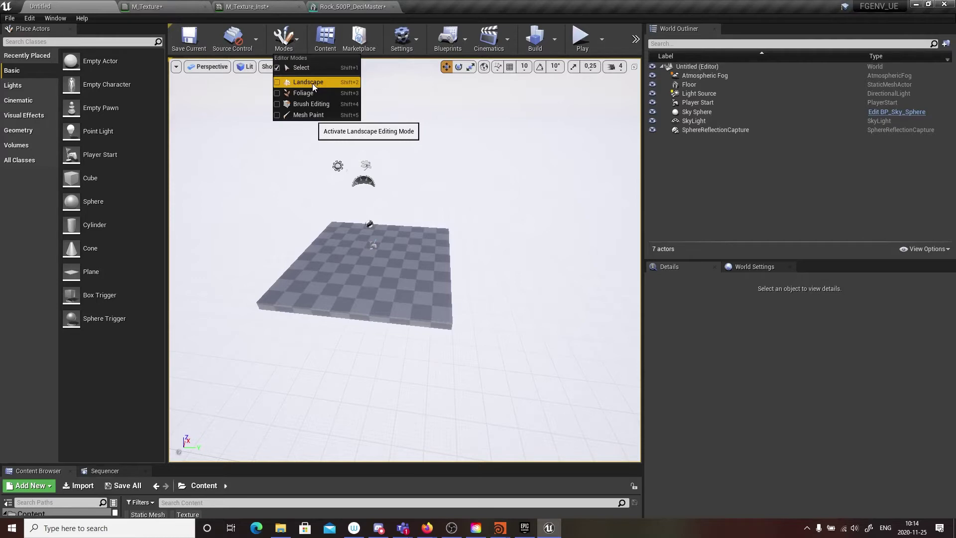
{"action": "left_click", "coordinate": [312, 83]}
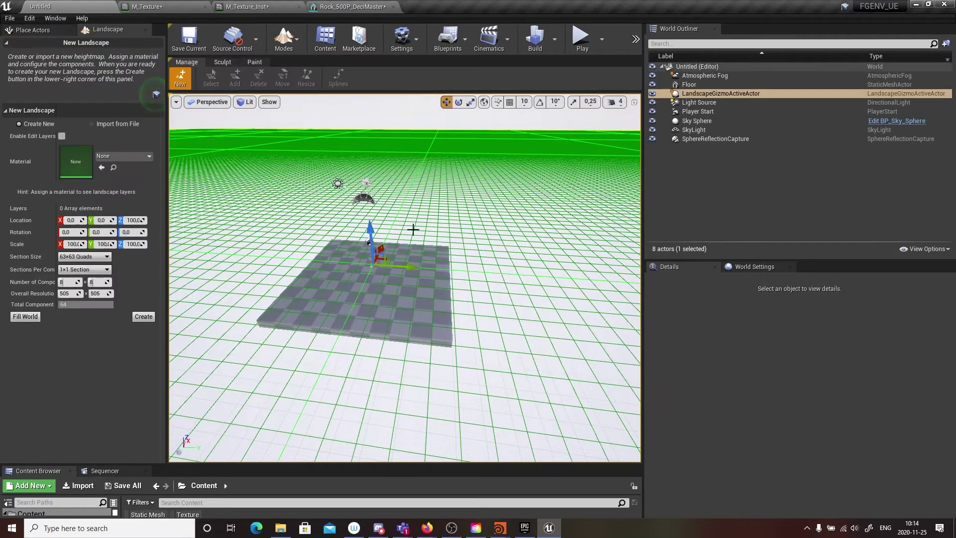
- Create the landscape with the default settings and add the Rock_500P_DeciMaster mesh as a foliage type in Foliage mode
{"action": "left_click", "coordinate": [144, 317]}
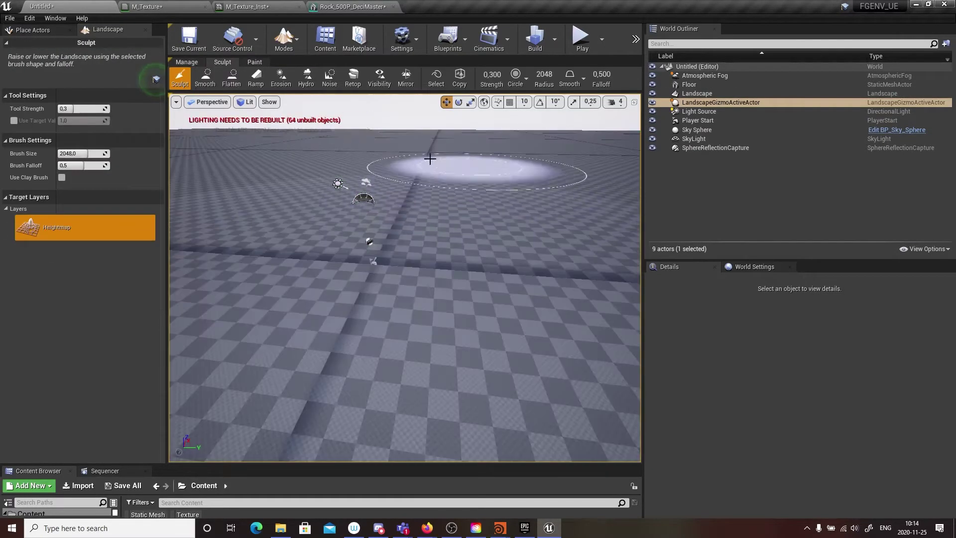
{"action": "left_click", "coordinate": [284, 37]}
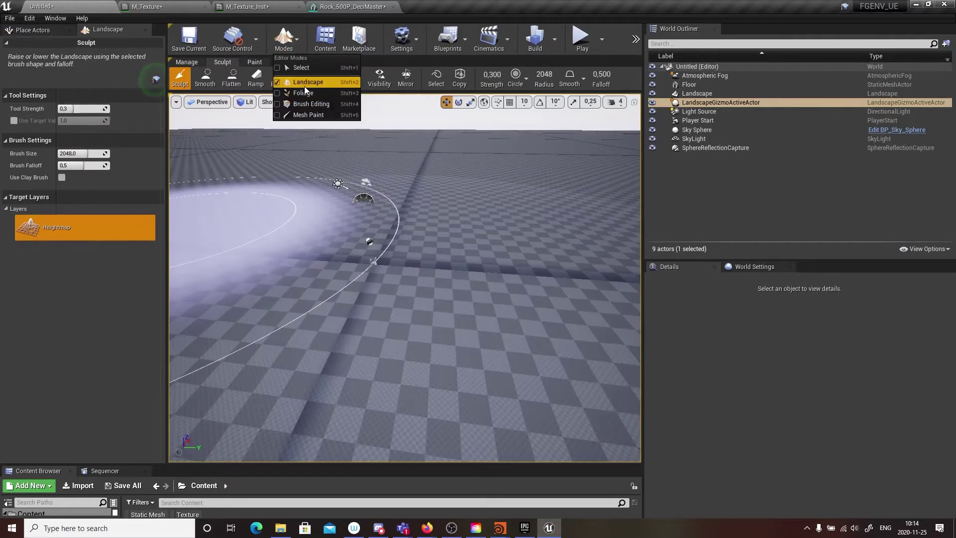
{"action": "left_click", "coordinate": [304, 86]}
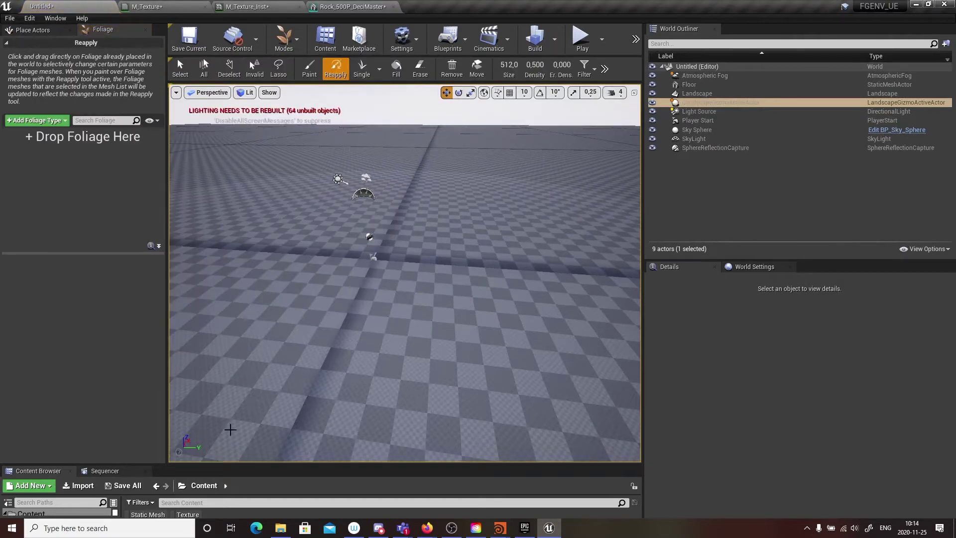
{"action": "left_click_drag", "start_coordinate": [251, 464], "coordinate": [247, 276]}
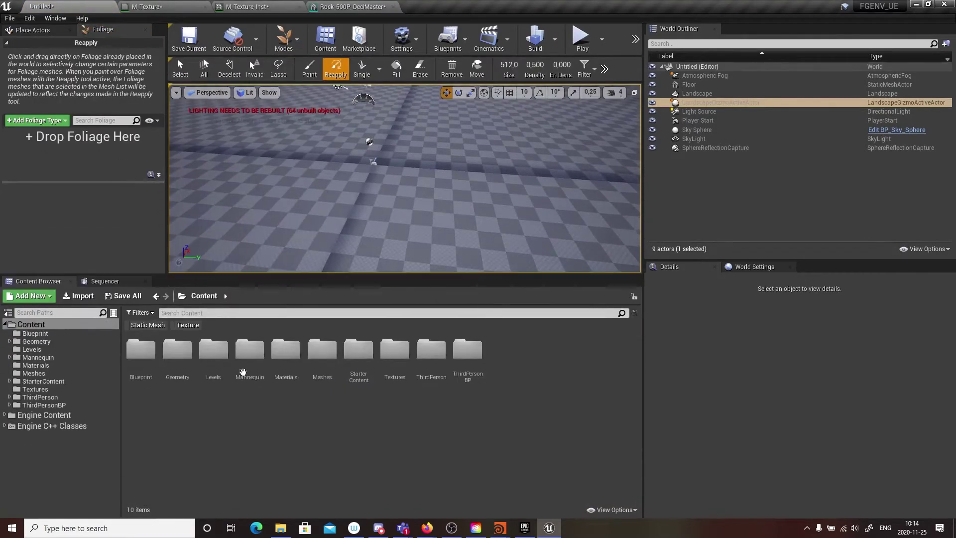
{"action": "double_click", "coordinate": [332, 353]}
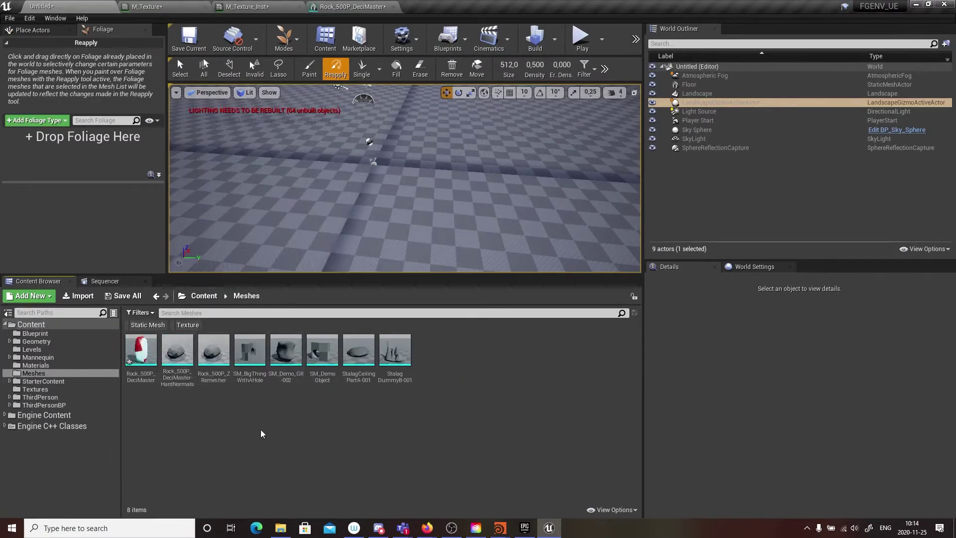
{"action": "mouse_move", "coordinate": [140, 349]}
{"action": "left_mouse_down"}
{"action": "mouse_move", "coordinate": [139, 301]}
{"action": "mouse_move", "coordinate": [75, 185]}
{"action": "left_mouse_up"}
- Paint several dense clusters of Rock_500P_DeciMaster foliage across the landscape with the Paint tool
{"action": "right_click_drag", "start_coordinate": [470, 170], "coordinate": [245, 113]}
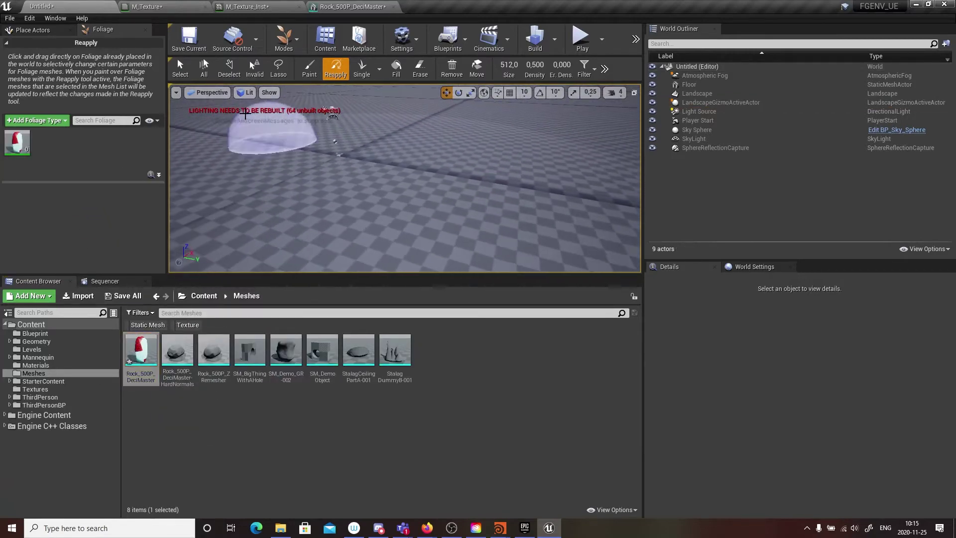
{"action": "left_click", "coordinate": [309, 68]}
{"action": "mouse_move", "coordinate": [254, 120]}
{"action": "left_mouse_down"}
{"action": "mouse_move", "coordinate": [348, 127]}
{"action": "mouse_move", "coordinate": [479, 215]}
{"action": "mouse_move", "coordinate": [335, 211]}
{"action": "left_mouse_up"}
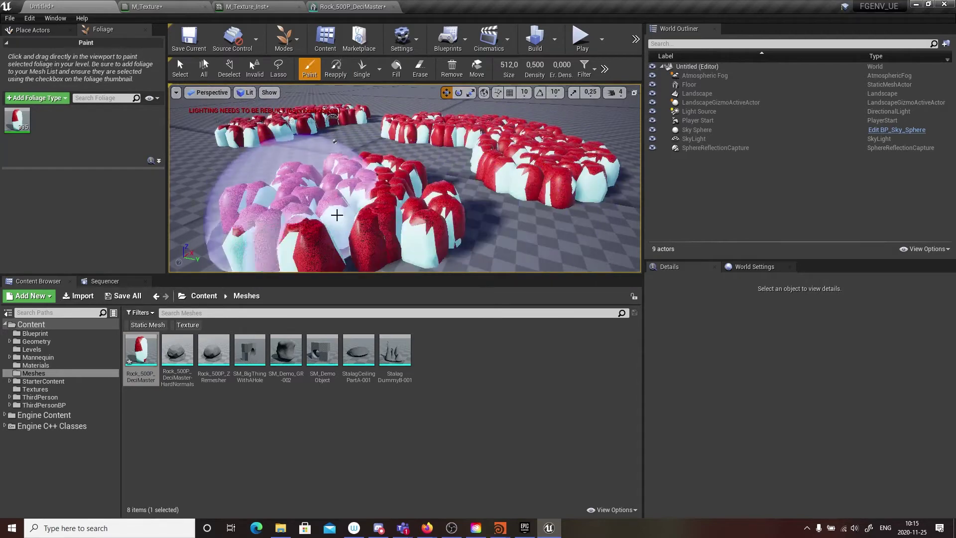
{"action": "right_click_drag", "start_coordinate": [335, 211], "coordinate": [234, 215]}
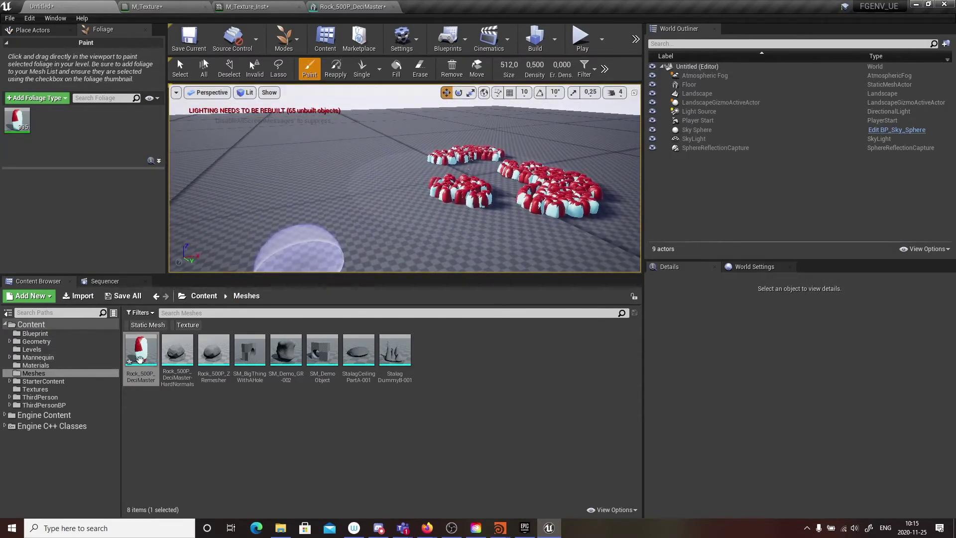
- Set the rock foliage density to 10 and paint sparser rock clusters beside and beyond the dense ones
{"action": "left_click", "coordinate": [16, 126]}
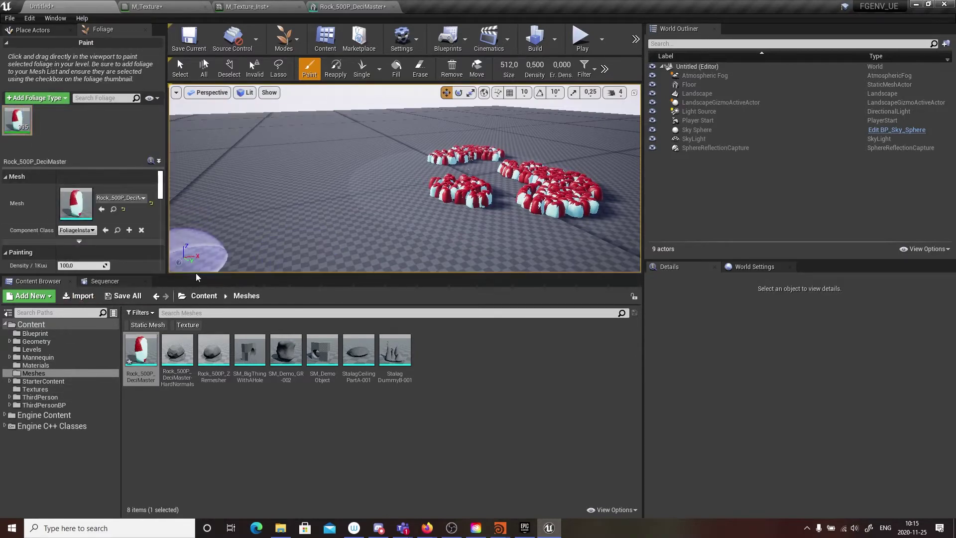
{"action": "left_click_drag", "start_coordinate": [197, 273], "coordinate": [197, 423]}
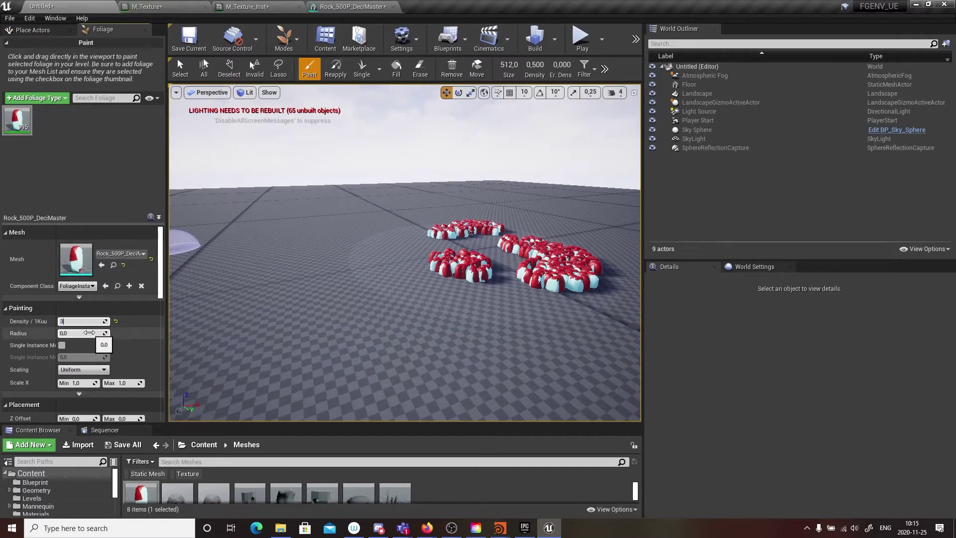
{"action": "mouse_move", "coordinate": [341, 297]}
{"action": "left_mouse_down"}
{"action": "mouse_move", "coordinate": [343, 271]}
{"action": "mouse_move", "coordinate": [434, 319]}
{"action": "left_mouse_up"}
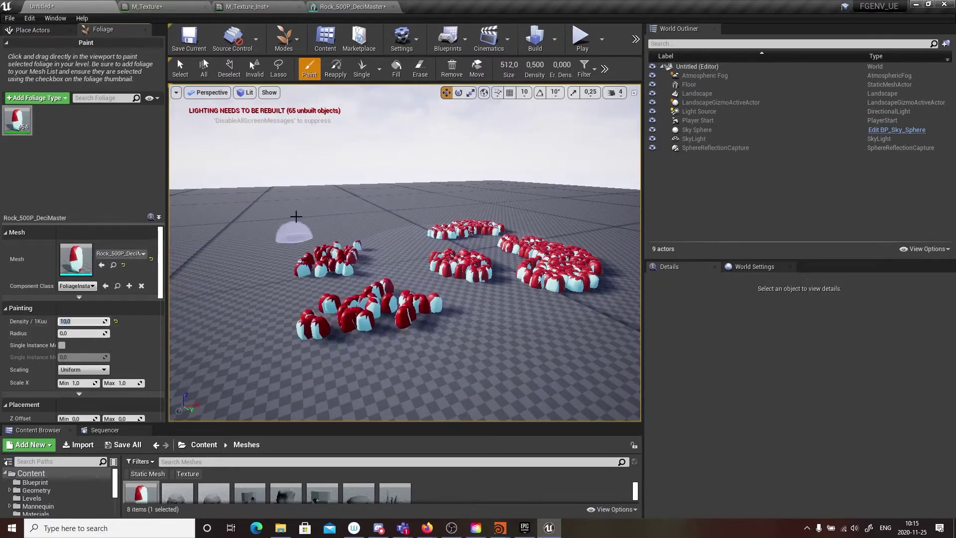
{"action": "left_click_drag", "start_coordinate": [295, 213], "coordinate": [388, 203]}
{"action": "right_click_drag", "start_coordinate": [388, 202], "coordinate": [388, 214]}
{"action": "right_click_drag", "start_coordinate": [486, 129], "coordinate": [487, 119]}
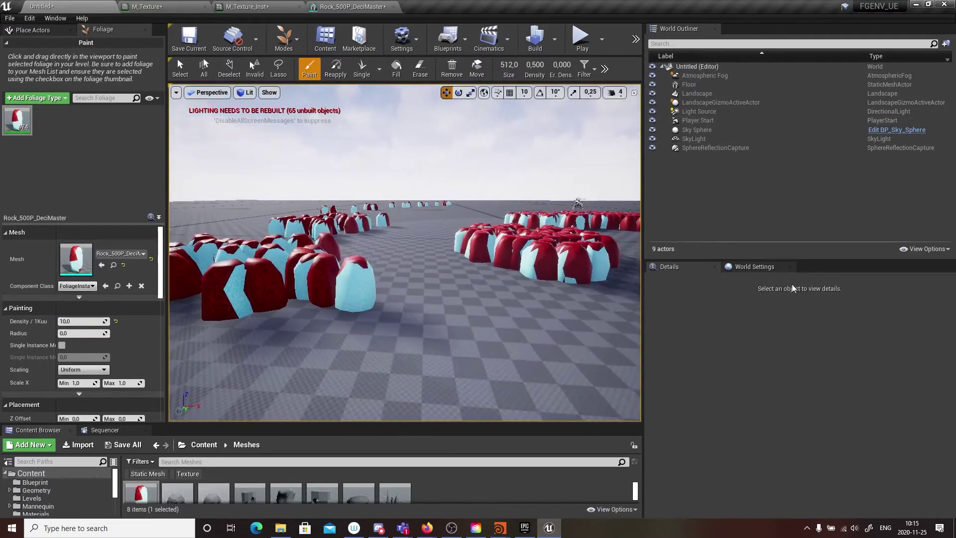
- Set the level's GameMode Override to ThirdPersonGameMode and briefly play-test the level
{"action": "left_click", "coordinate": [753, 266]}
{"action": "left_click", "coordinate": [782, 340]}
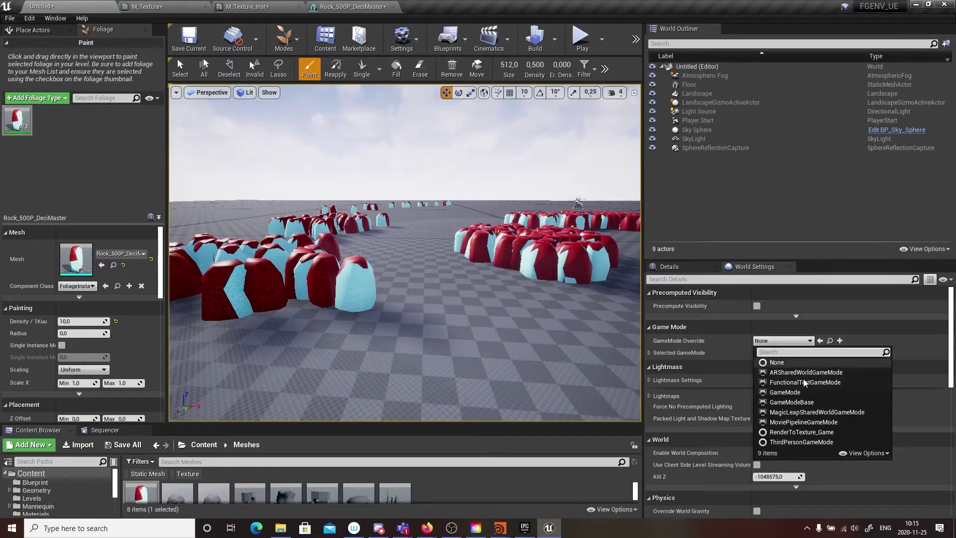
{"action": "left_click", "coordinate": [805, 443]}
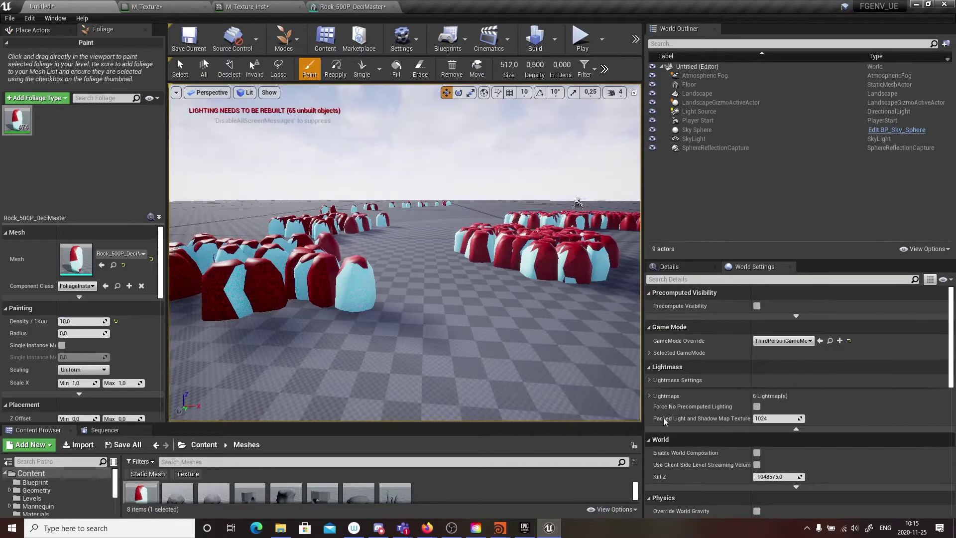
{"action": "left_click", "coordinate": [581, 37]}
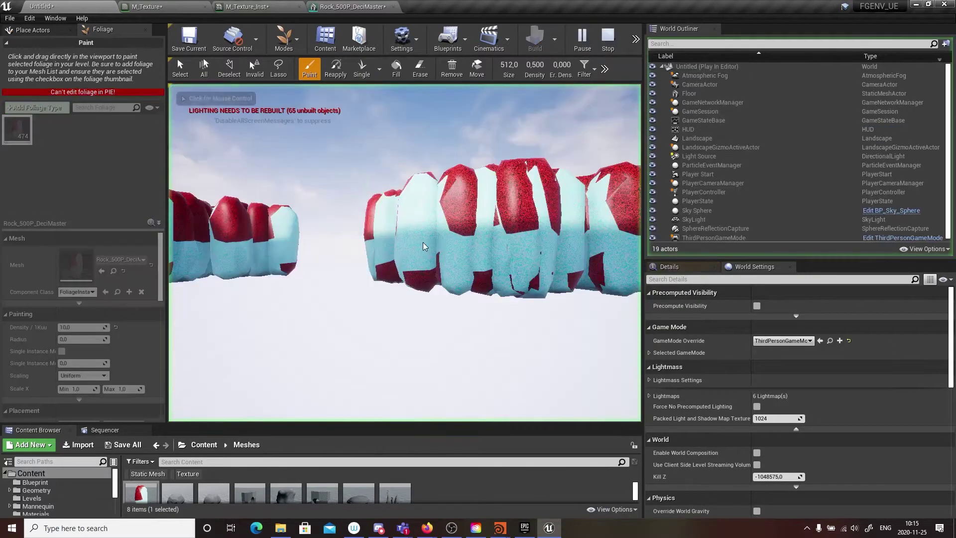
{"action": "key", "text": "Escape"}
{"action": "mouse_move", "coordinate": [417, 291]}
{"action": "right_mouse_down"}
{"action": "mouse_move", "coordinate": [413, 279]}
{"action": "mouse_move", "coordinate": [418, 298]}
{"action": "mouse_move", "coordinate": [416, 291]}
{"action": "right_mouse_up"}
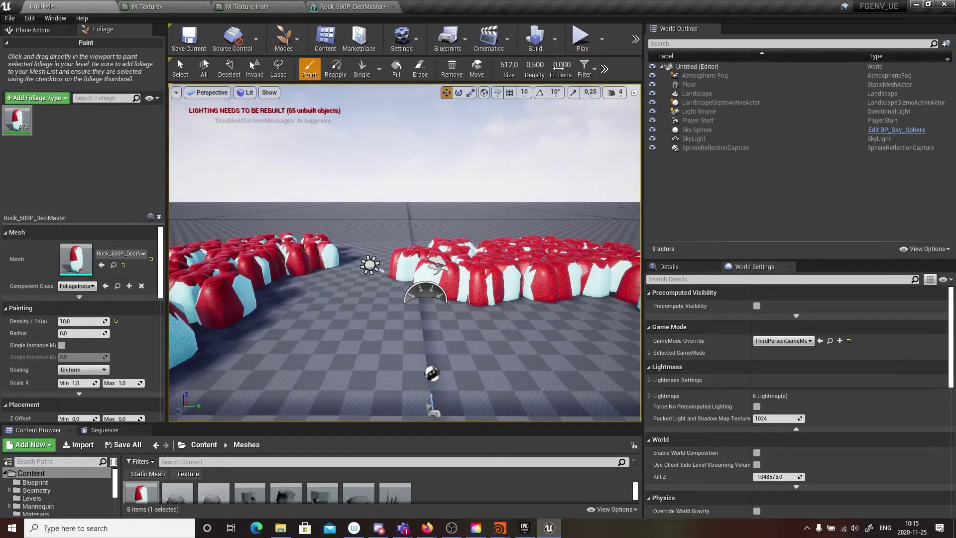
- Switch to Select mode with a wider viewport and play-test the level again
{"action": "left_click", "coordinate": [283, 39]}
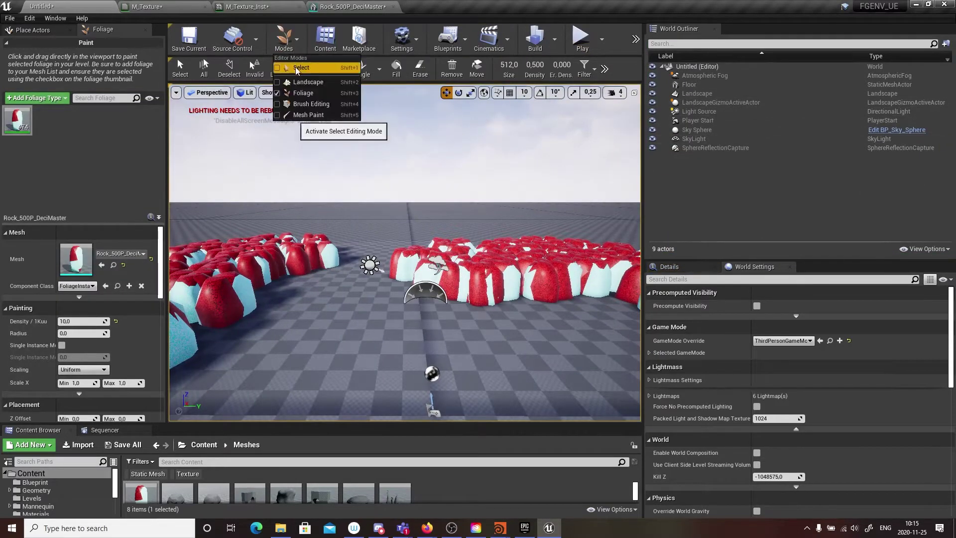
{"action": "left_click", "coordinate": [311, 66]}
{"action": "left_click_drag", "start_coordinate": [642, 73], "coordinate": [795, 73]}
{"action": "left_click", "coordinate": [621, 38]}
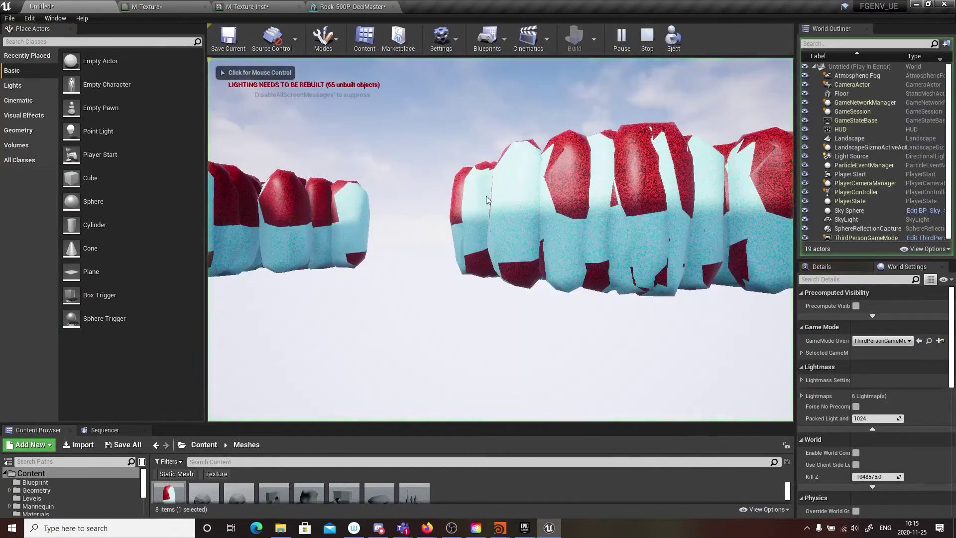
{"action": "left_click", "coordinate": [649, 39]}
- Reselect ThirdPersonGameMode as the GameMode Override and raise the Player Start above the landscape surface
{"action": "left_click", "coordinate": [894, 342]}
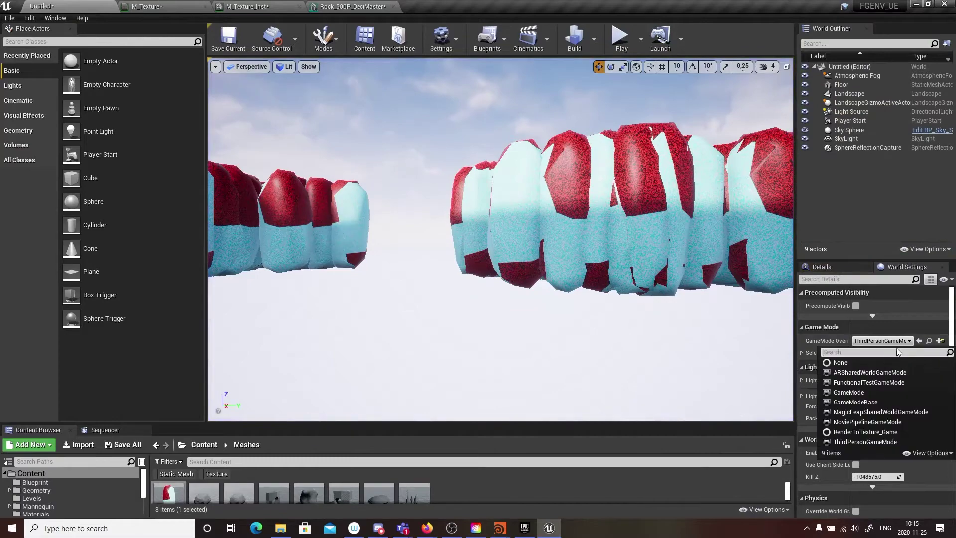
{"action": "left_click", "coordinate": [869, 442]}
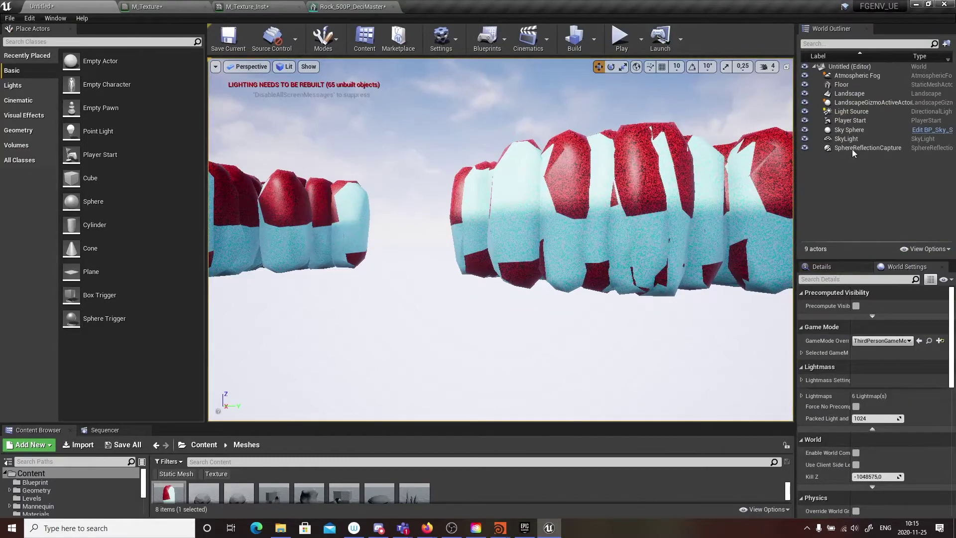
{"action": "double_click", "coordinate": [850, 120]}
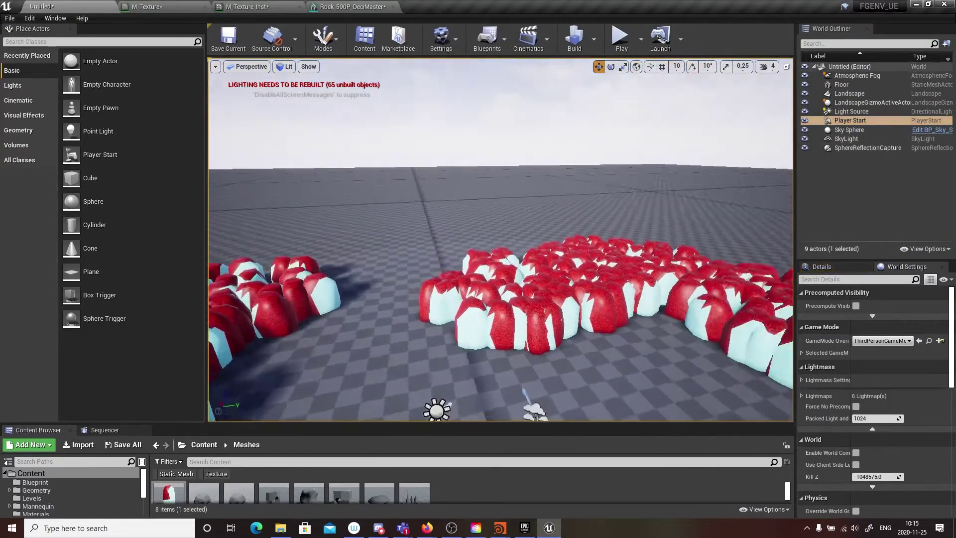
{"action": "key", "text": "s"}
{"action": "right_click_drag", "start_coordinate": [575, 352], "coordinate": [603, 351]}
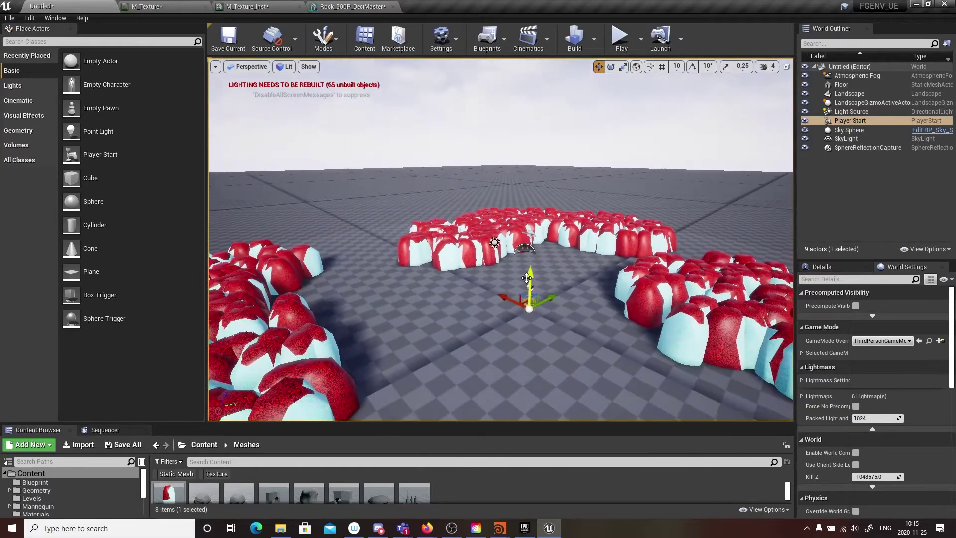
- Play the level and run the character into the painted rocks to check their collision
{"action": "left_click", "coordinate": [620, 37]}
{"action": "key", "text": "w"}
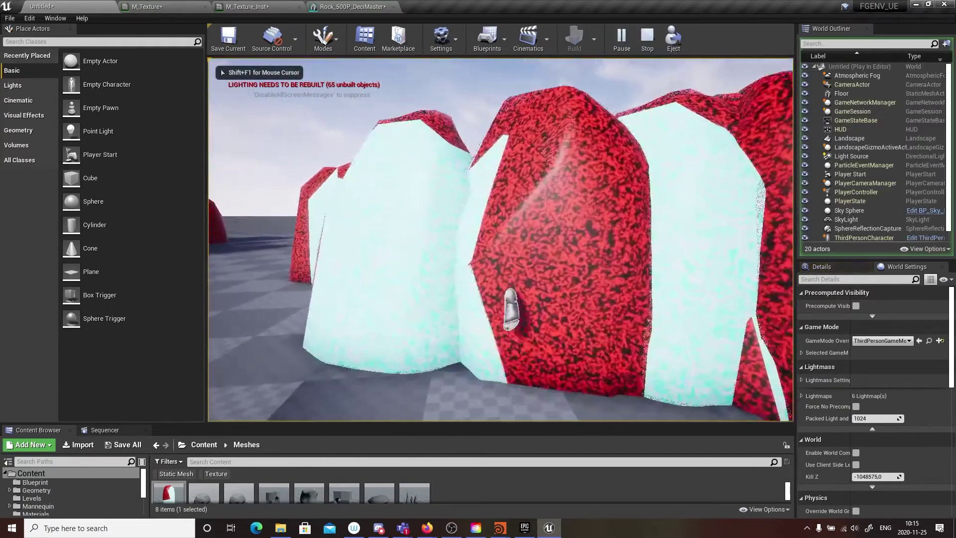
{"action": "key", "text": "s"}
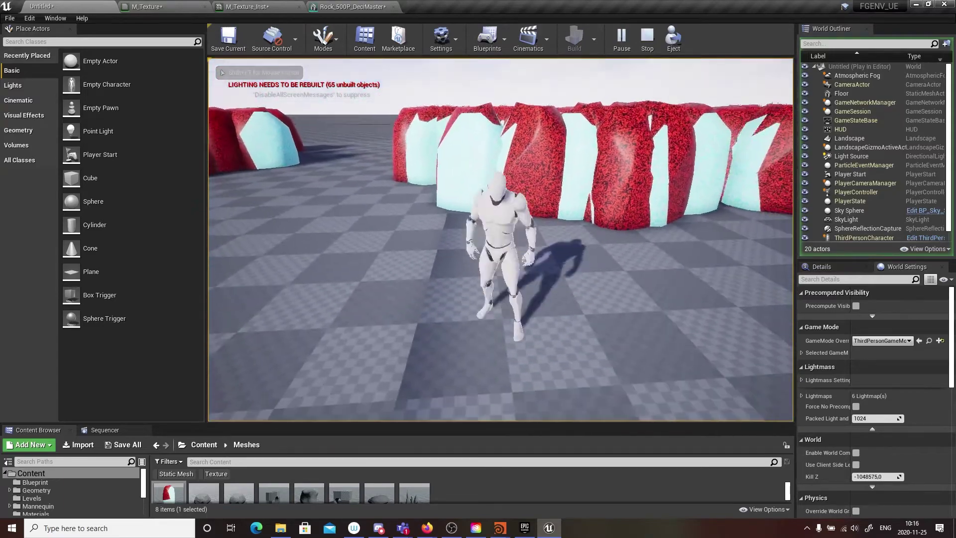
{"action": "key", "text": "Escape"}
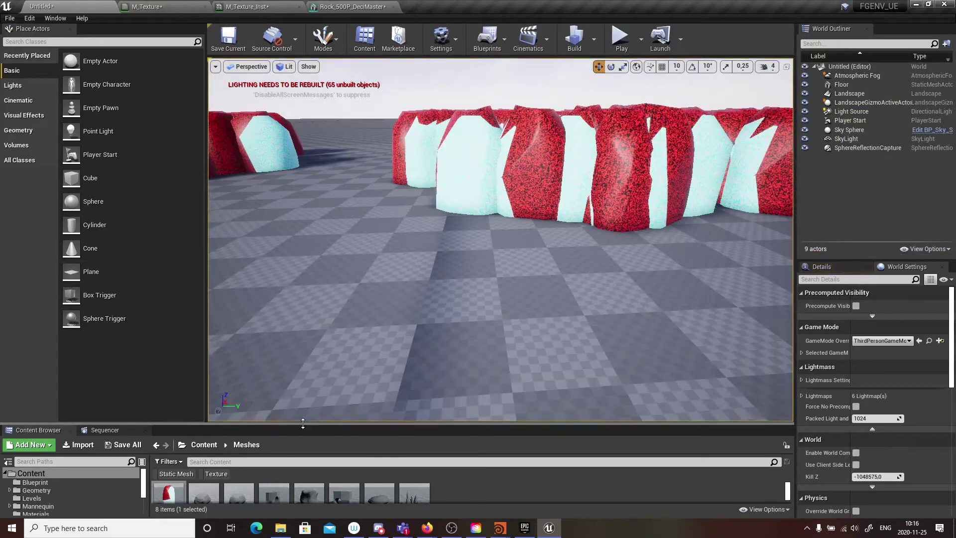
- Return to Foliage mode and select the Rock_500P_DeciMaster foliage type to show its settings
{"action": "left_click_drag", "start_coordinate": [304, 422], "coordinate": [342, 213]}
{"action": "left_click_drag", "start_coordinate": [283, 354], "coordinate": [284, 357]}
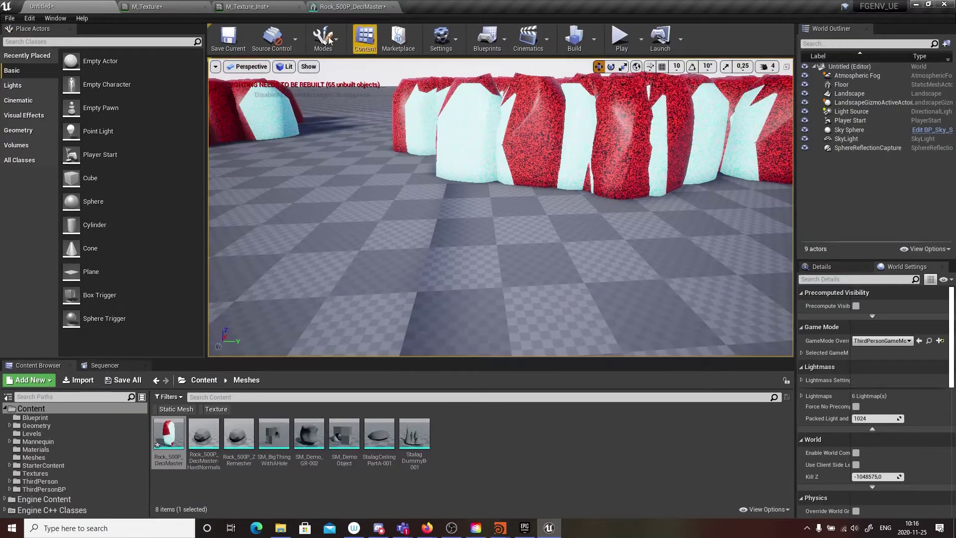
{"action": "left_click", "coordinate": [324, 40]}
{"action": "left_click", "coordinate": [343, 93]}
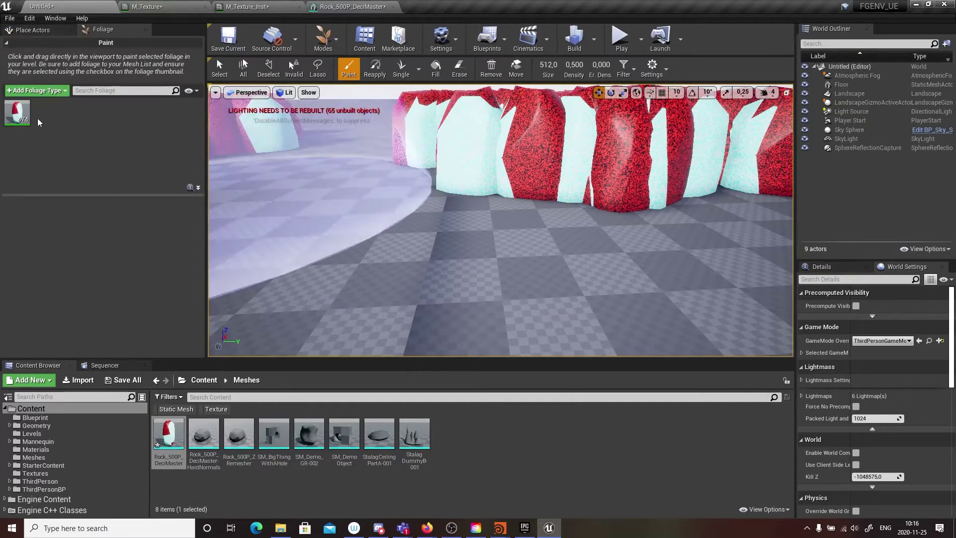
{"action": "left_click", "coordinate": [18, 112]}
{"action": "right_click", "coordinate": [28, 113]}
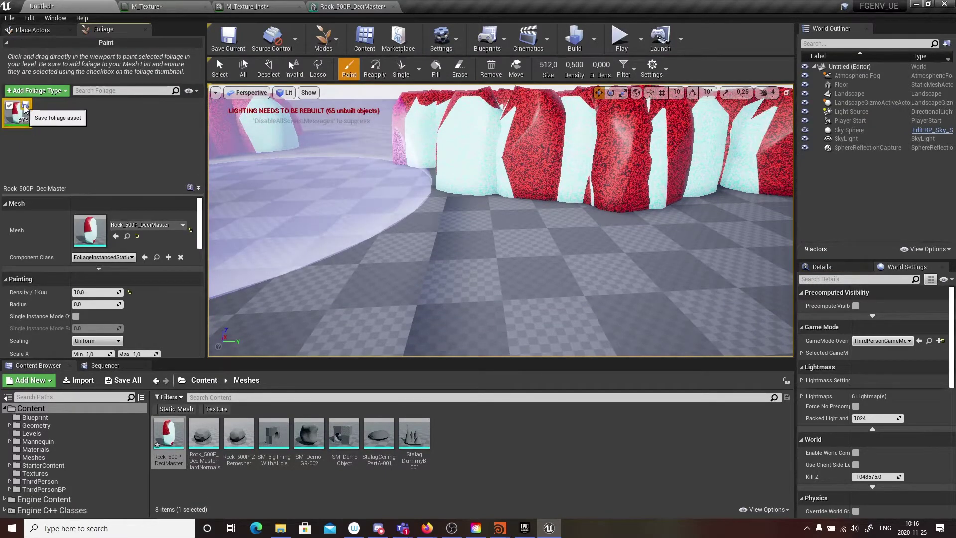
{"action": "left_click", "coordinate": [50, 117]}
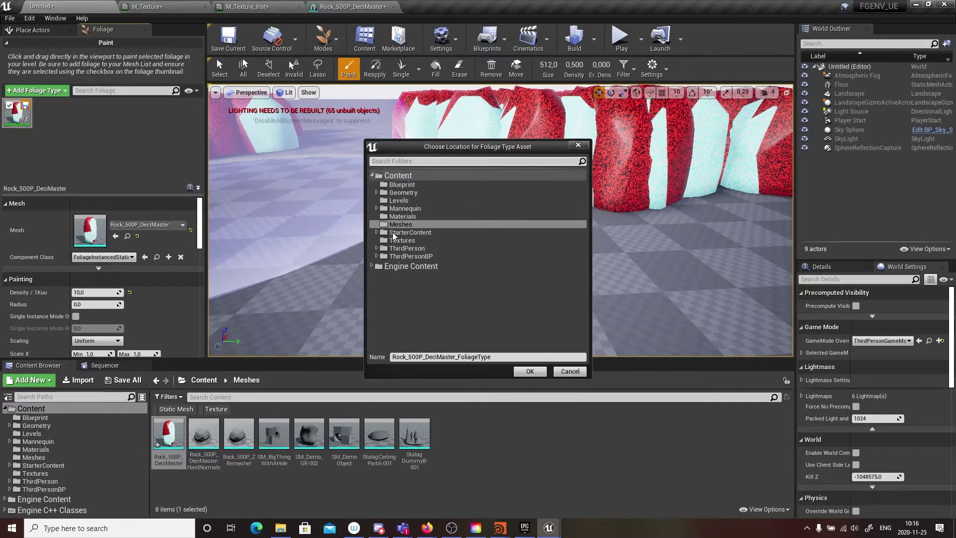
{"action": "left_click", "coordinate": [401, 176]}
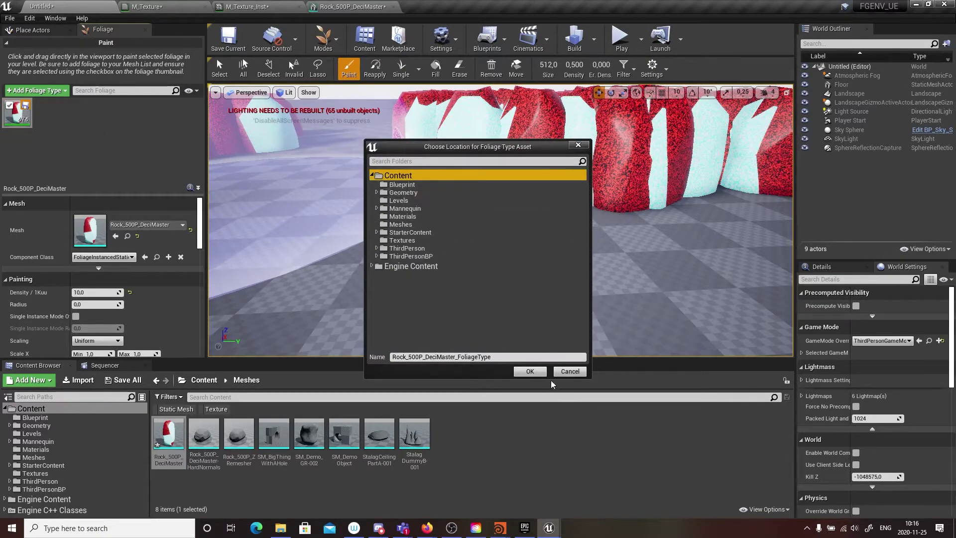
{"action": "left_click", "coordinate": [568, 371]}
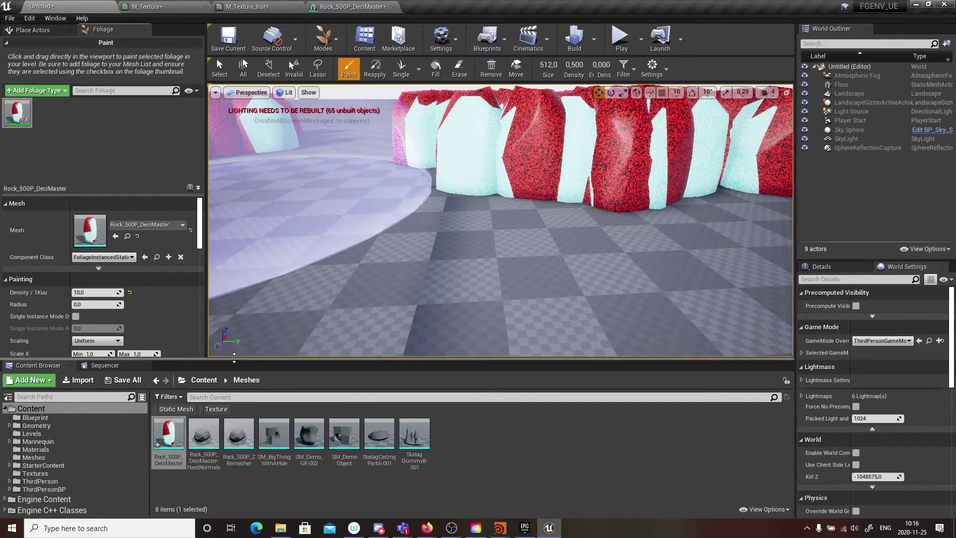
- Set the Collision Presets of the Rock_500P_DeciMaster foliage type to BlockAll
{"action": "left_click_drag", "start_coordinate": [234, 358], "coordinate": [241, 233]}
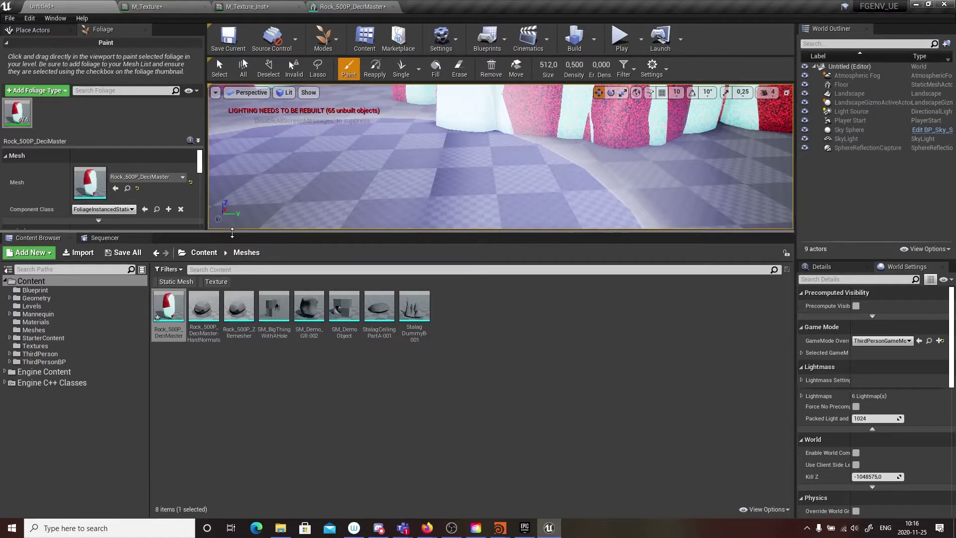
{"action": "left_click_drag", "start_coordinate": [232, 233], "coordinate": [232, 334]}
{"action": "scroll", "coordinate": [201, 240], "scroll_direction": "down", "scroll_amount": 5}
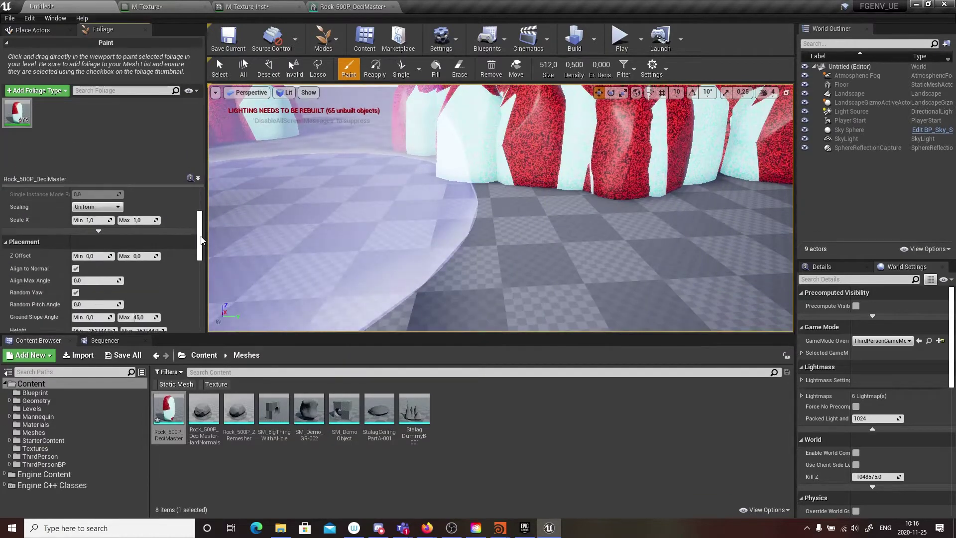
{"action": "left_click_drag", "start_coordinate": [202, 240], "coordinate": [201, 290]}
{"action": "left_click", "coordinate": [120, 253]}
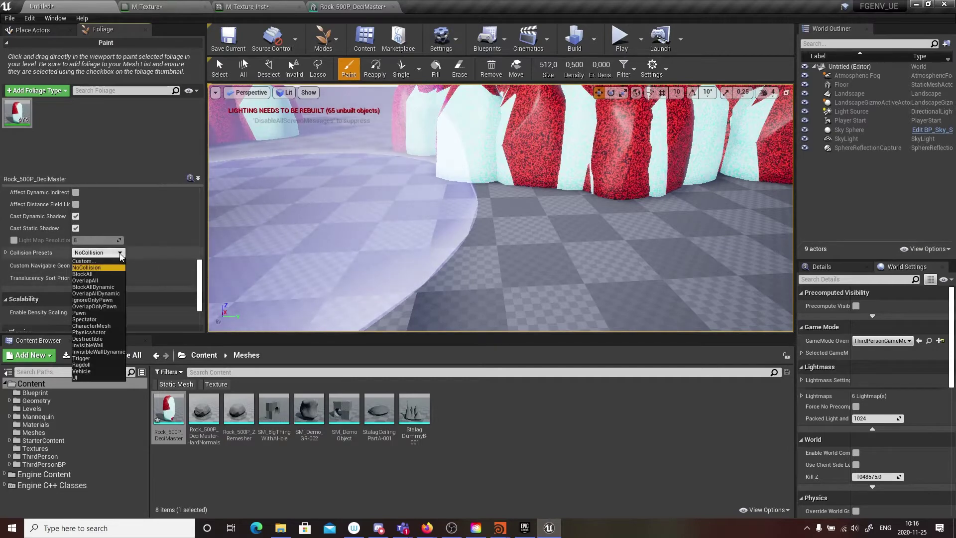
{"action": "left_click", "coordinate": [87, 274]}
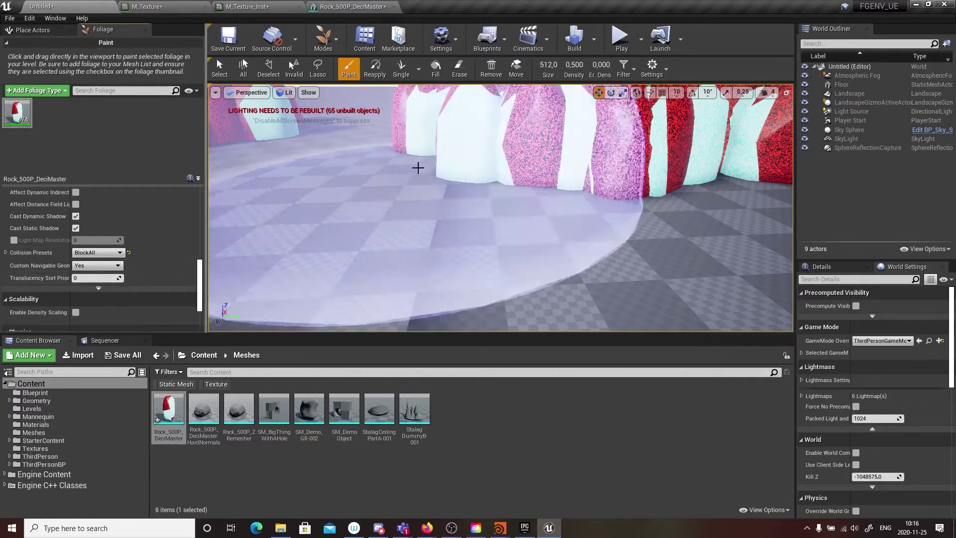
- Play the level and run the character into the painted rocks to test the BlockAll collision
{"action": "left_click", "coordinate": [621, 38]}
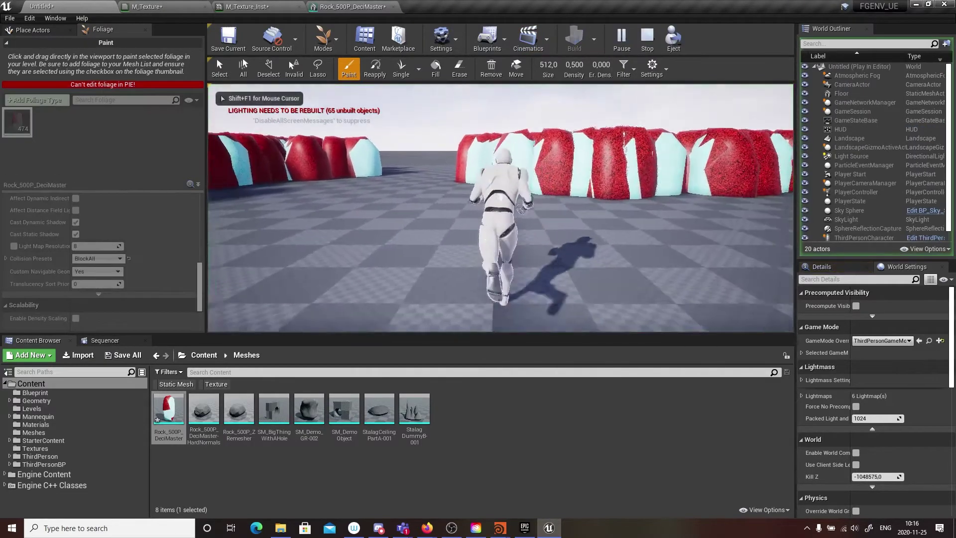
{"action": "key", "text": "w"}
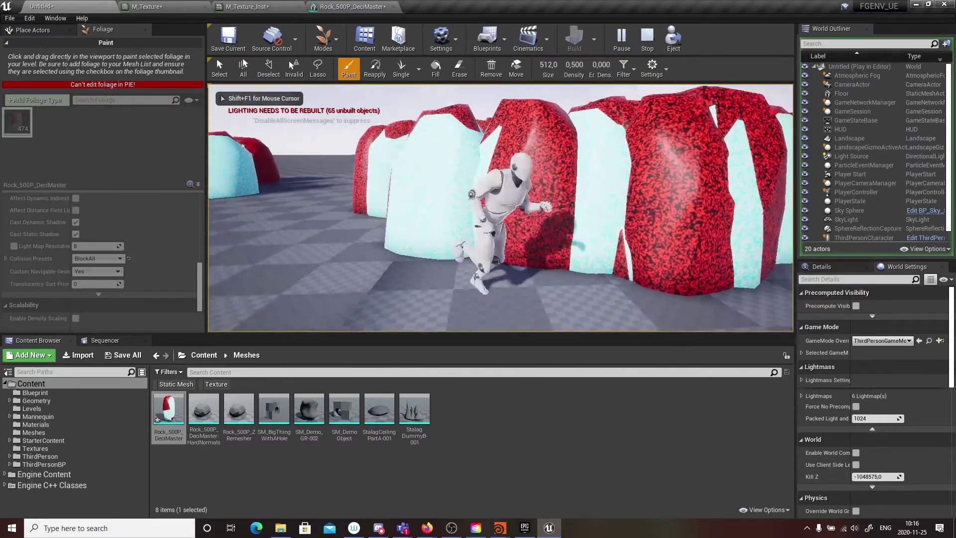
{"action": "key", "text": "Escape"}
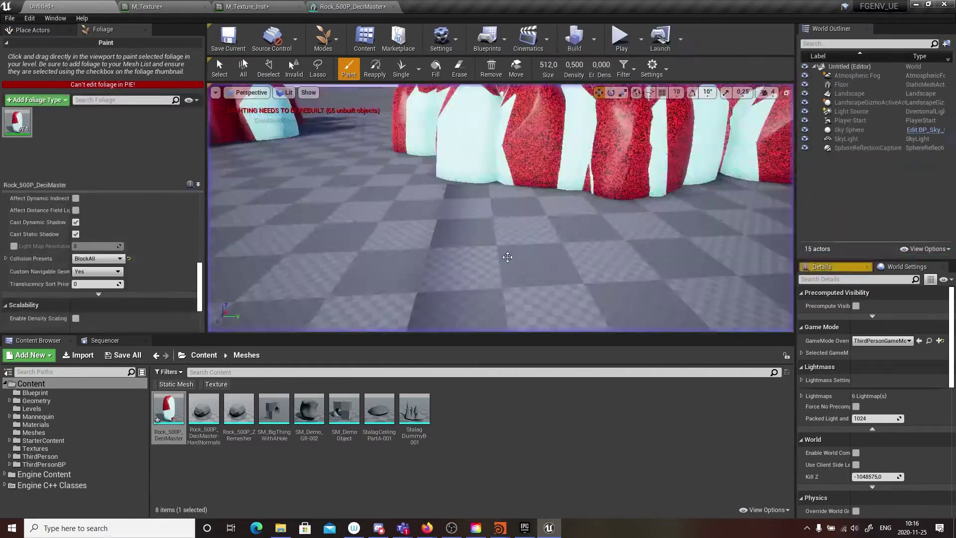
{"action": "mouse_move", "coordinate": [522, 237]}
{"action": "right_mouse_down"}
{"action": "mouse_move", "coordinate": [563, 237]}
{"action": "mouse_move", "coordinate": [547, 238]}
{"action": "mouse_move", "coordinate": [548, 252]}
{"action": "mouse_move", "coordinate": [514, 247]}
{"action": "right_mouse_up"}
{"action": "key", "text": "s"}
{"action": "key", "text": "w"}
{"action": "key", "text": "s"}
- Open the Rock_500P_DeciMaster mesh, display its simple collision and inspect the hull around the rock
{"action": "double_click", "coordinate": [163, 411]}
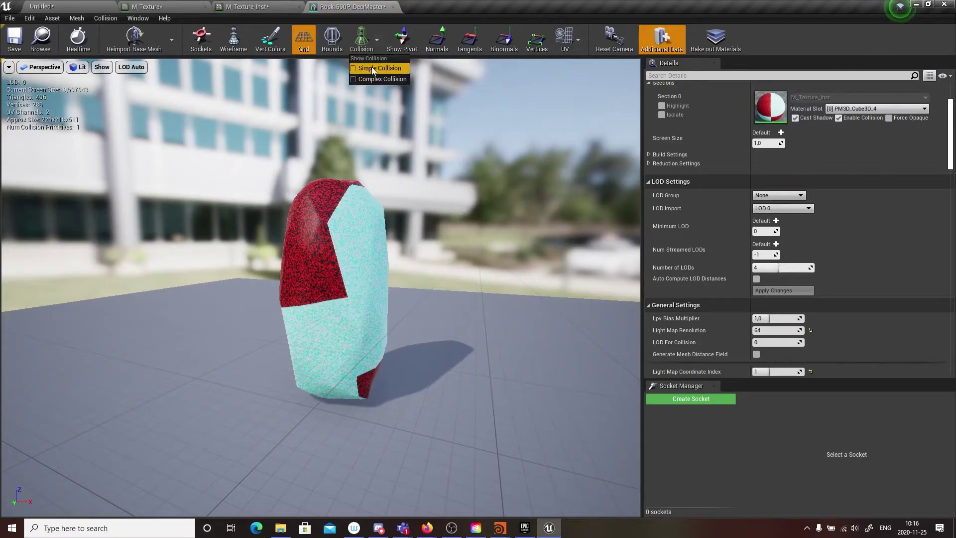
{"action": "left_click", "coordinate": [372, 68]}
{"action": "key", "text": "w"}
{"action": "mouse_move", "coordinate": [345, 243]}
{"action": "right_mouse_down"}
{"action": "mouse_move", "coordinate": [298, 251]}
{"action": "mouse_move", "coordinate": [361, 246]}
{"action": "mouse_move", "coordinate": [338, 254]}
{"action": "right_mouse_up"}
{"action": "key", "text": "s"}
{"action": "key", "text": "a"}
{"action": "key", "text": "w"}
{"action": "key", "text": "s"}
{"action": "key", "text": "w"}
{"action": "key", "text": "s"}
{"action": "key", "text": "q"}
{"action": "key", "text": "e"}
{"action": "key", "text": "w"}
{"action": "key", "text": "s"}
{"action": "key", "text": "a"}
{"action": "right_click_drag", "start_coordinate": [335, 213], "coordinate": [333, 212]}
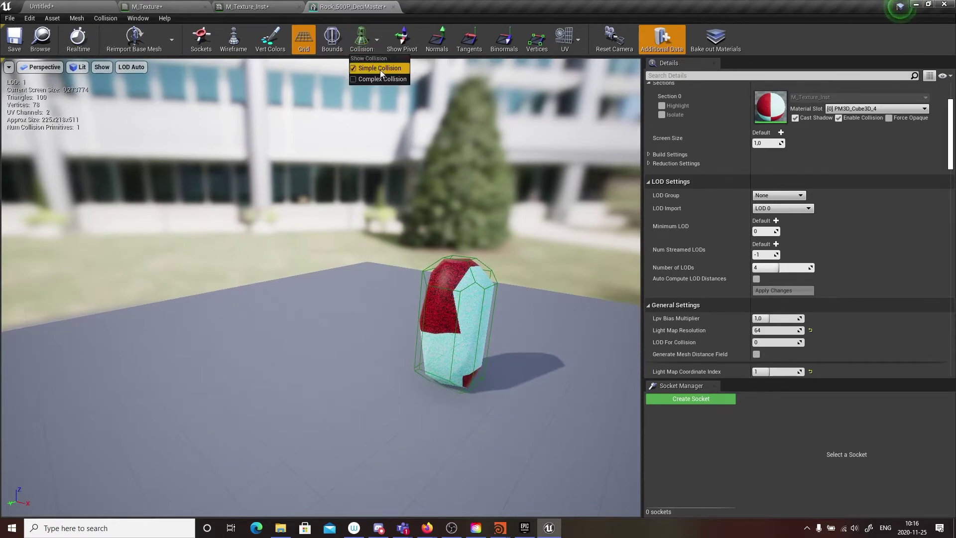
- Try adding a capsule simplified collision to the rock mesh with the simple collision displayed
{"action": "left_click", "coordinate": [386, 70]}
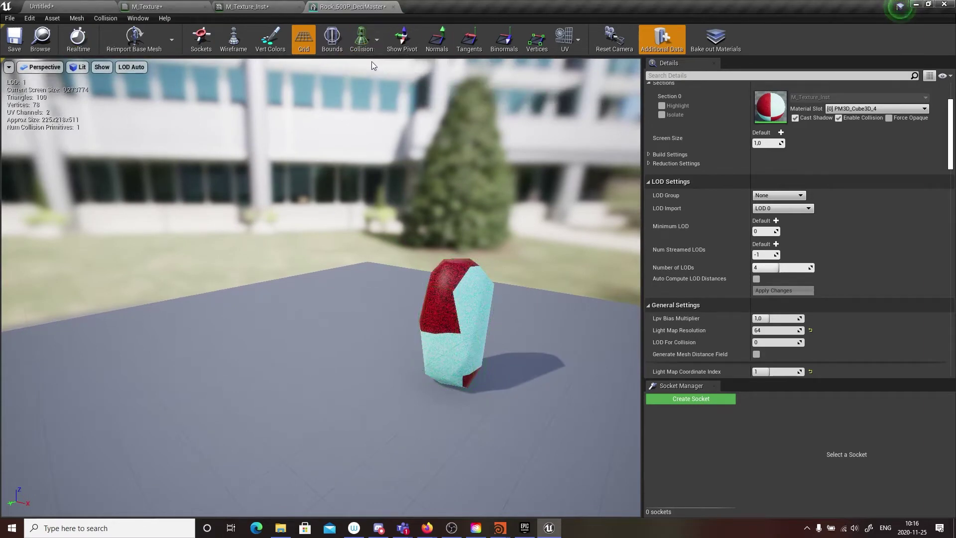
{"action": "left_click", "coordinate": [106, 19]}
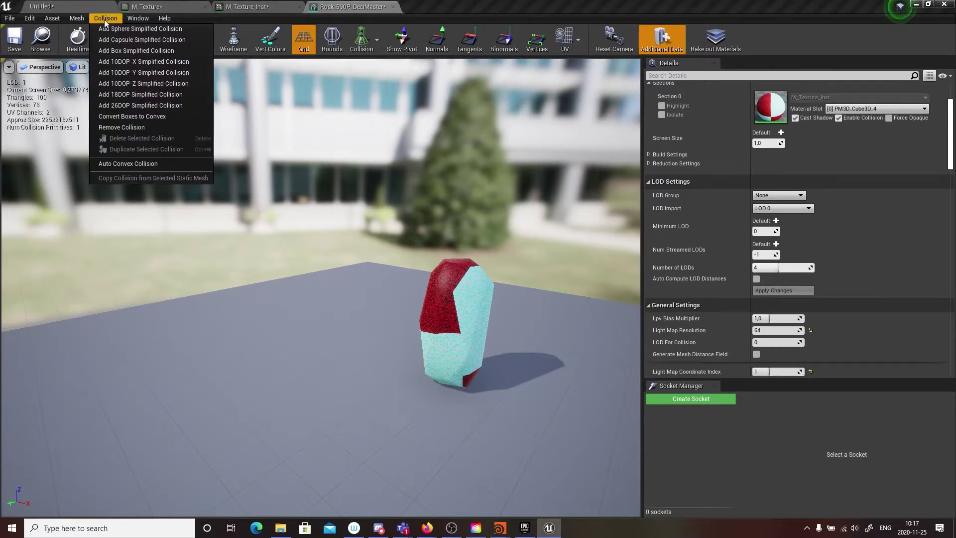
{"action": "left_click", "coordinate": [370, 39]}
{"action": "left_click", "coordinate": [381, 70]}
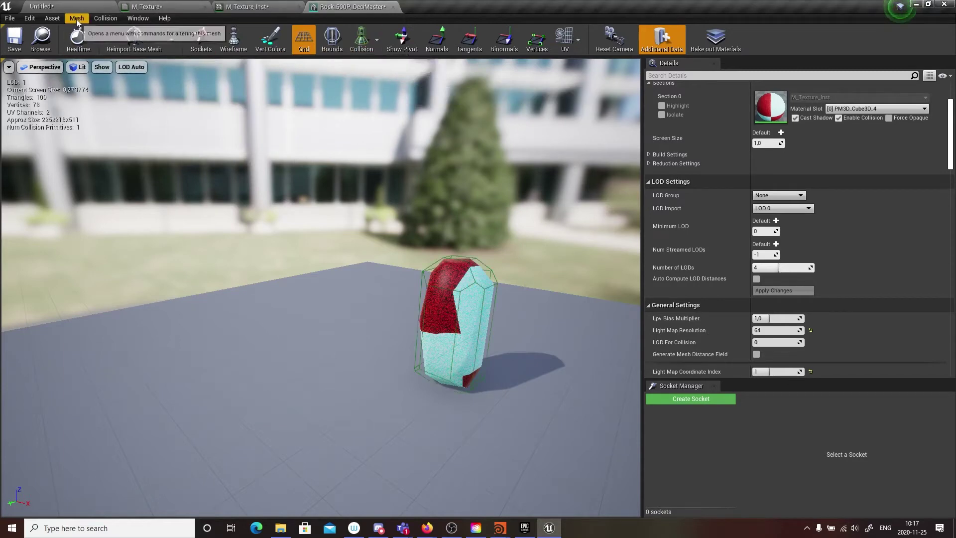
{"action": "left_click", "coordinate": [106, 19]}
{"action": "left_click", "coordinate": [119, 43]}
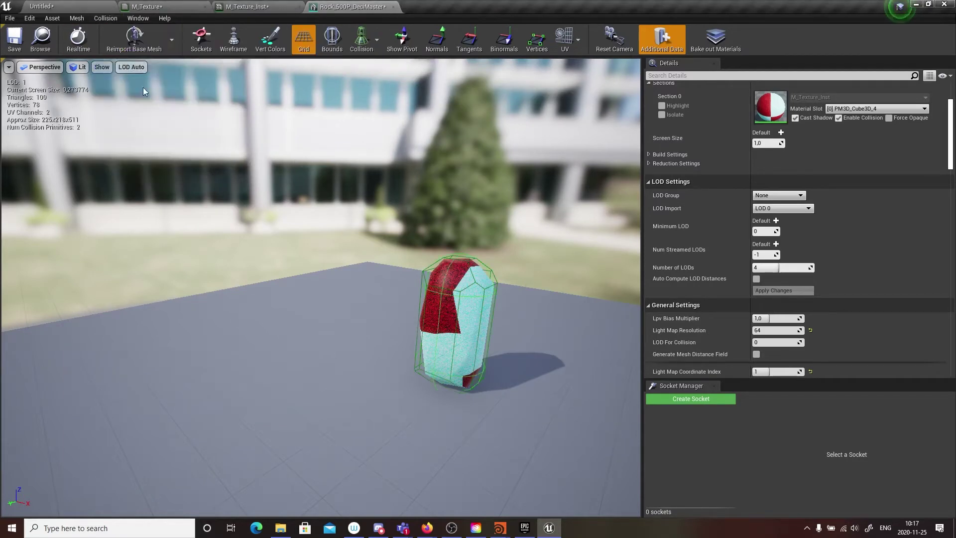
{"action": "left_click_drag", "start_coordinate": [509, 290], "coordinate": [466, 348]}
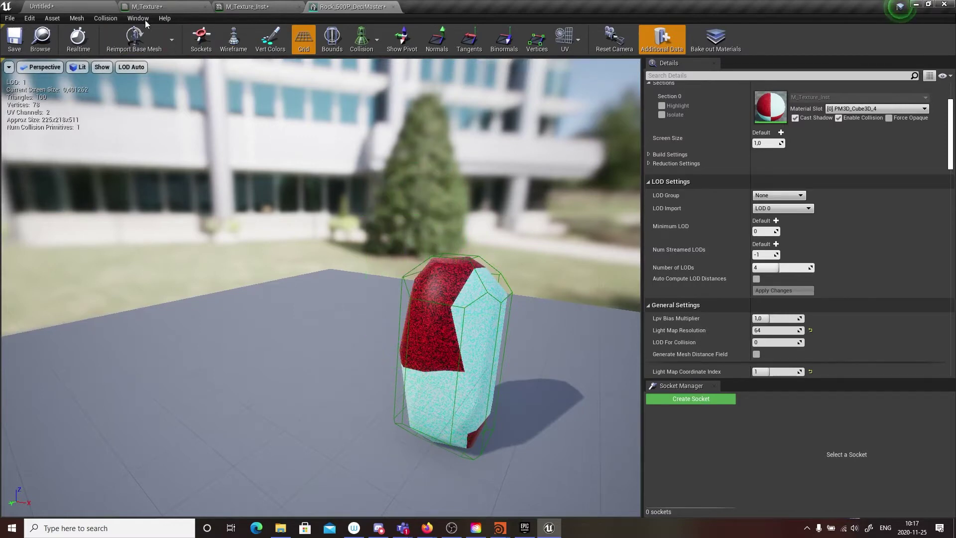
- Return to the level, set the rock foliage's Z Offset to about 150 minimum and 167 maximum, and paint a few rocks
{"action": "left_click", "coordinate": [67, 8]}
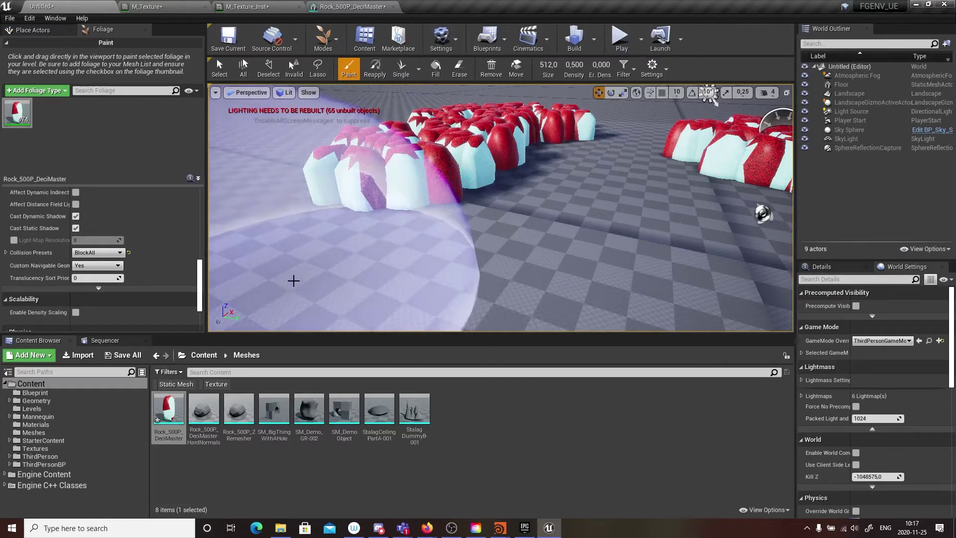
{"action": "left_click", "coordinate": [325, 47]}
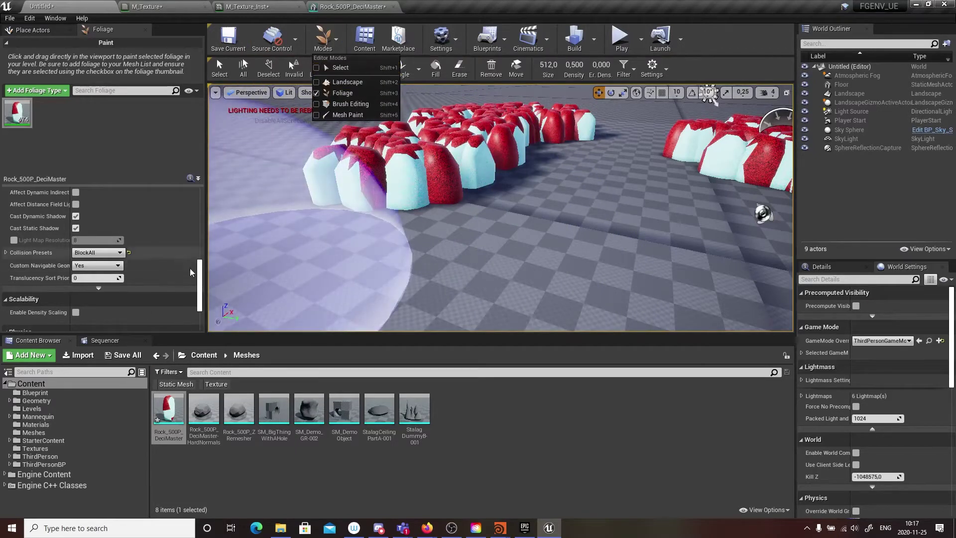
{"action": "left_click_drag", "start_coordinate": [202, 273], "coordinate": [202, 225]}
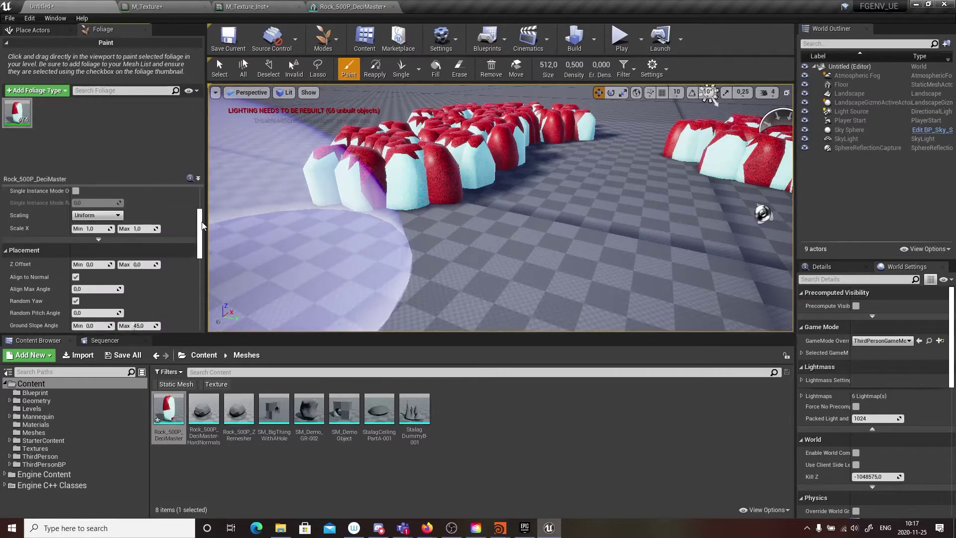
{"action": "scroll", "coordinate": [118, 240], "scroll_direction": "down", "scroll_amount": 2}
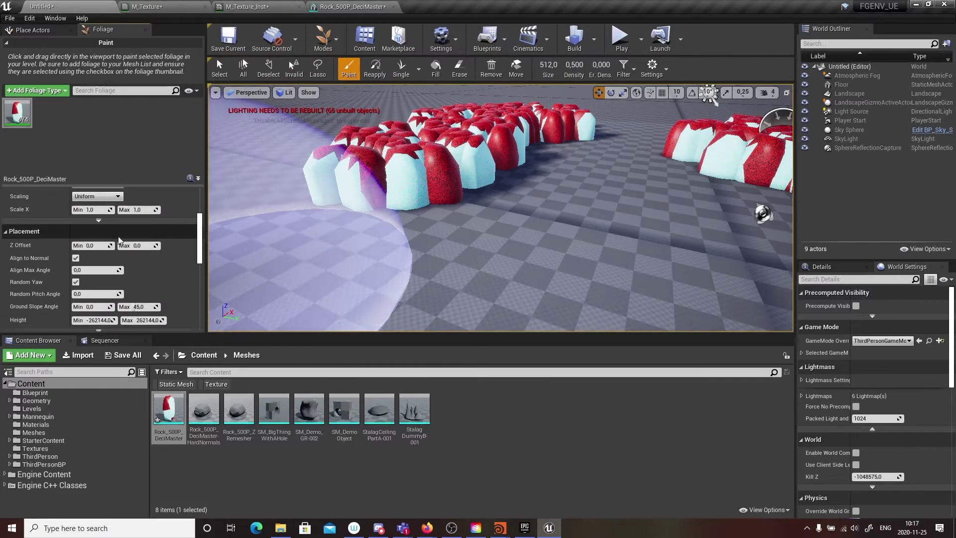
{"action": "mouse_move", "coordinate": [144, 246]}
{"action": "left_mouse_down"}
{"action": "mouse_move", "coordinate": [172, 245]}
{"action": "mouse_move", "coordinate": [110, 243]}
{"action": "mouse_move", "coordinate": [145, 245]}
{"action": "left_mouse_up"}
{"action": "left_click", "coordinate": [591, 231]}
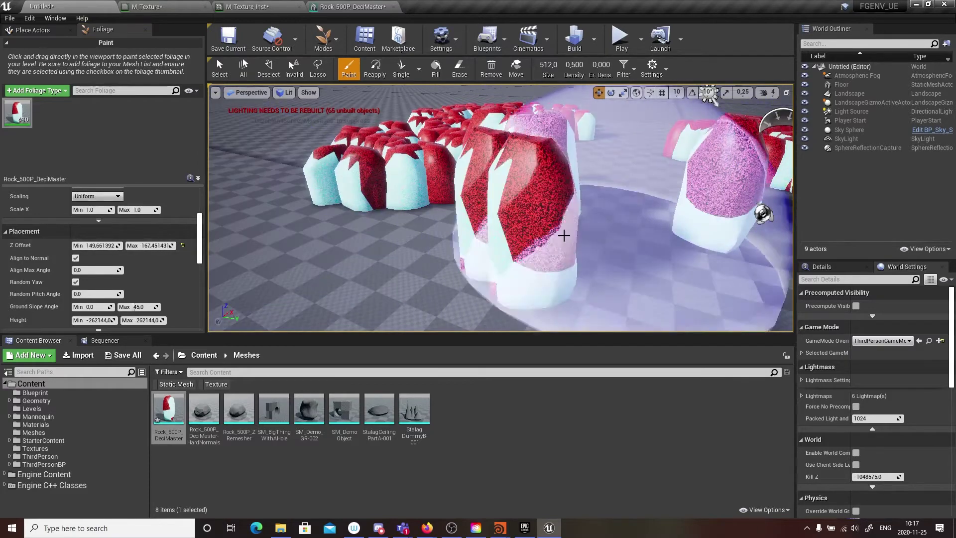
- Raise the rock foliage's minimum and maximum Z Offset to about 1608 and paint a cluster of rocks
{"action": "right_click_drag", "start_coordinate": [563, 234], "coordinate": [560, 209]}
{"action": "key", "text": "s"}
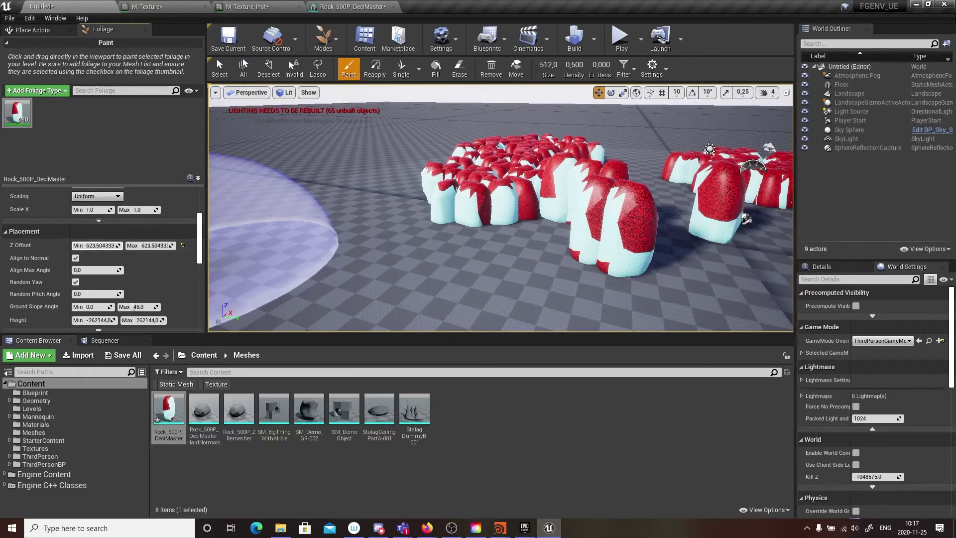
{"action": "left_click_drag", "start_coordinate": [110, 245], "coordinate": [145, 245]}
{"action": "right_click_drag", "start_coordinate": [364, 252], "coordinate": [364, 224]}
{"action": "key", "text": "s"}
{"action": "key", "text": "a"}
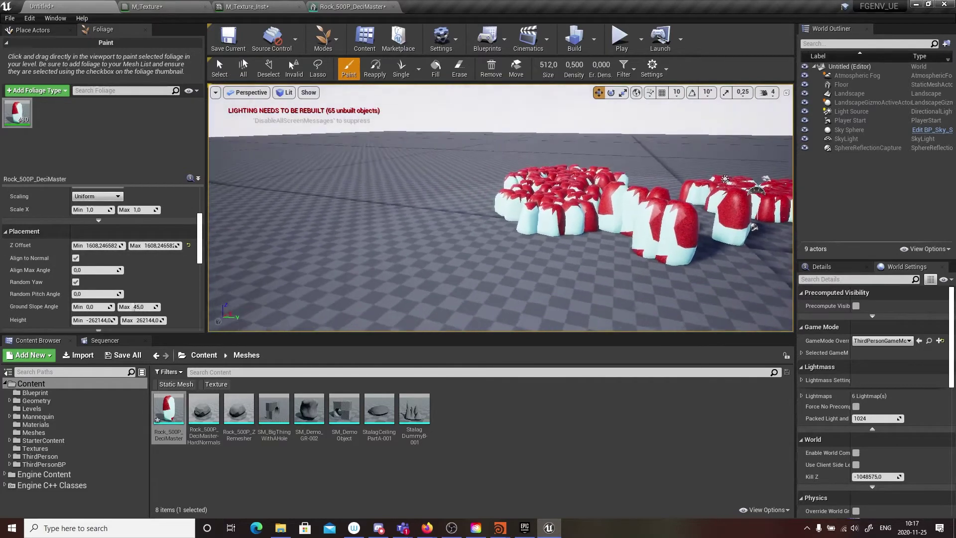
{"action": "left_click", "coordinate": [567, 176]}
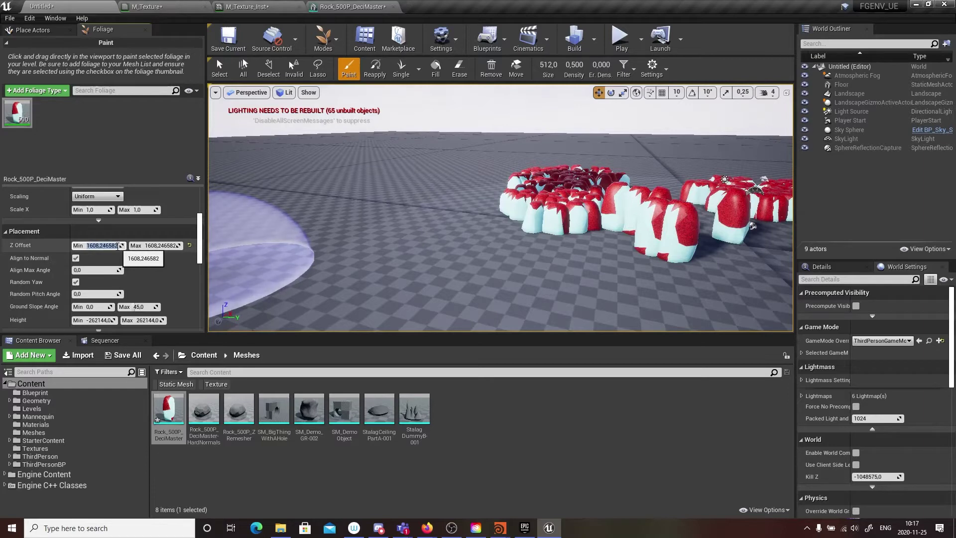
- Set the rock foliage's minimum and maximum Z Offset to 300 and paint more rocks across the landscape
{"action": "type", "text": "300"}
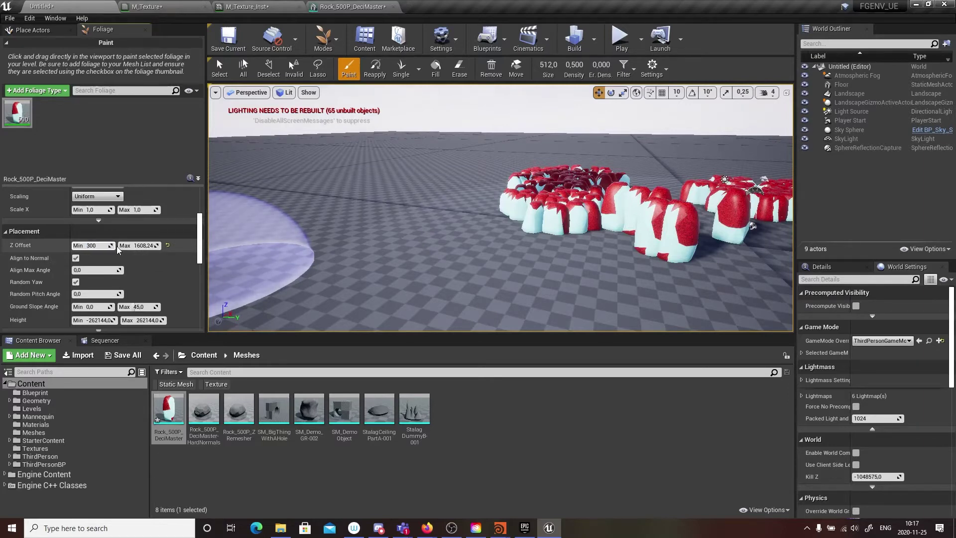
{"action": "key", "text": "Tab"}
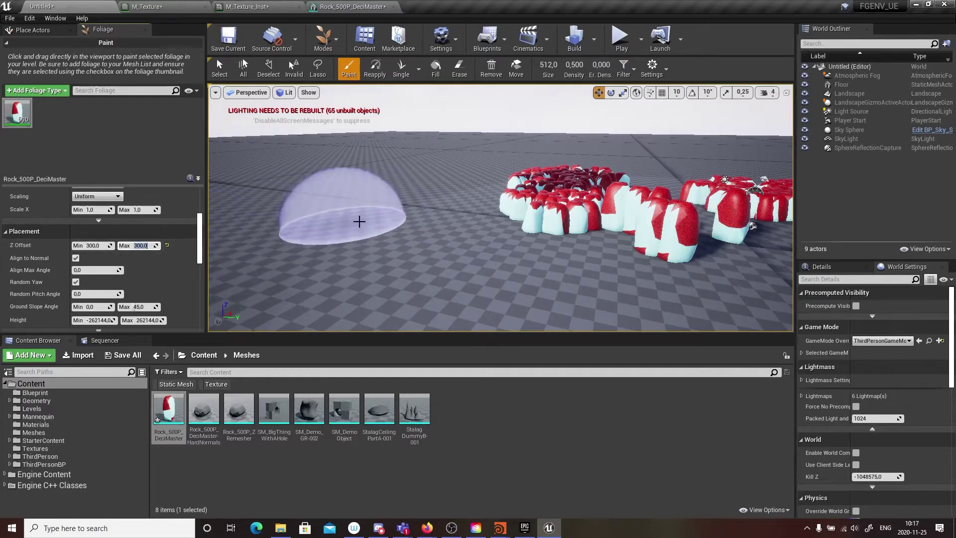
{"action": "left_click", "coordinate": [359, 220]}
{"action": "mouse_move", "coordinate": [359, 219]}
{"action": "right_mouse_down"}
{"action": "mouse_move", "coordinate": [278, 214]}
{"action": "mouse_move", "coordinate": [319, 215]}
{"action": "mouse_move", "coordinate": [329, 149]}
{"action": "mouse_move", "coordinate": [344, 234]}
{"action": "mouse_move", "coordinate": [320, 249]}
{"action": "right_mouse_up"}
{"action": "key", "text": "s"}
{"action": "left_click_drag", "start_coordinate": [320, 249], "coordinate": [428, 243]}
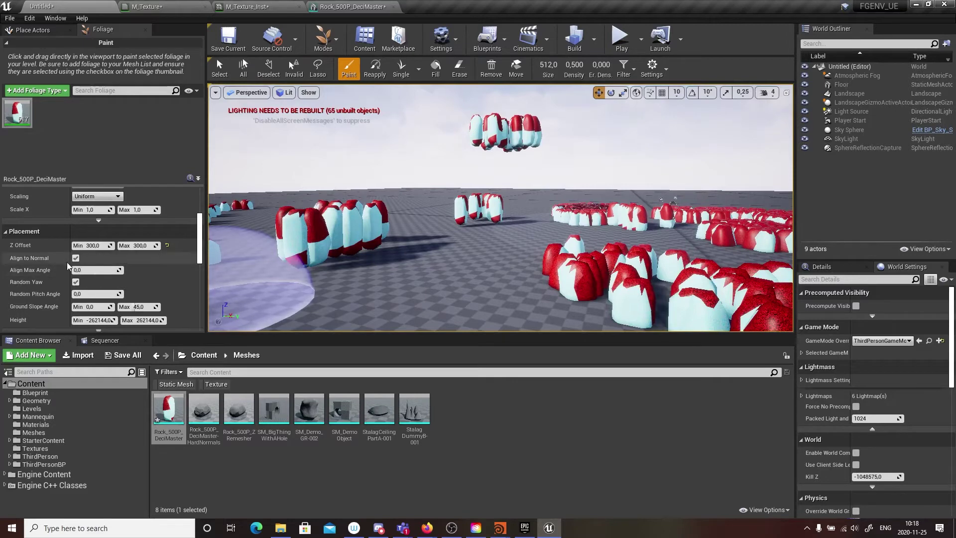
- Switch to Landscape mode and set the Sculpt brush's falloff type to Tip
{"action": "left_click", "coordinate": [324, 40]}
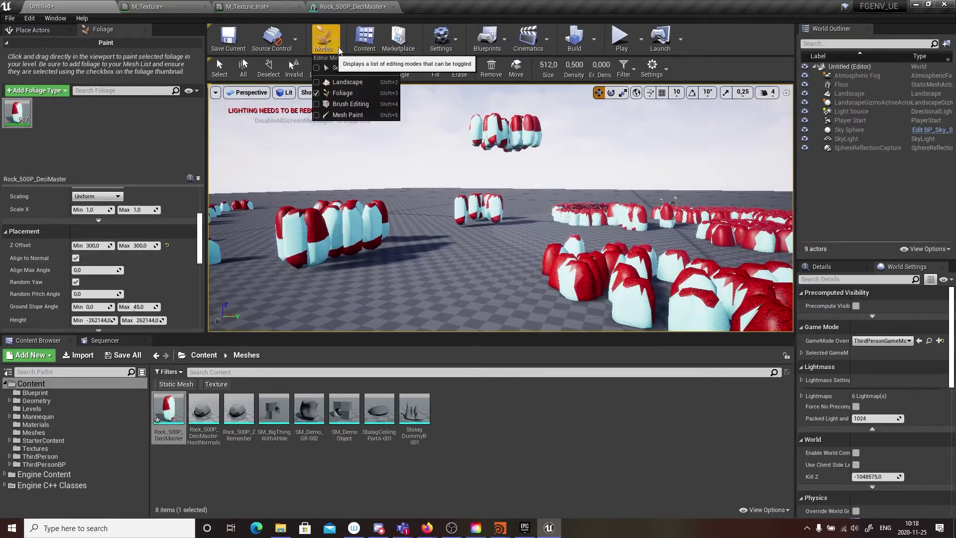
{"action": "left_click", "coordinate": [347, 83]}
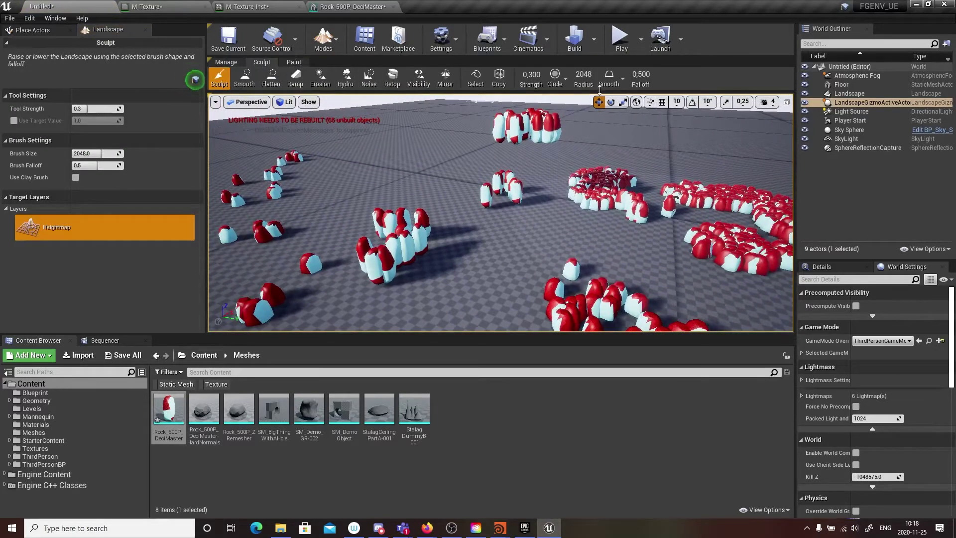
{"action": "left_click", "coordinate": [612, 85]}
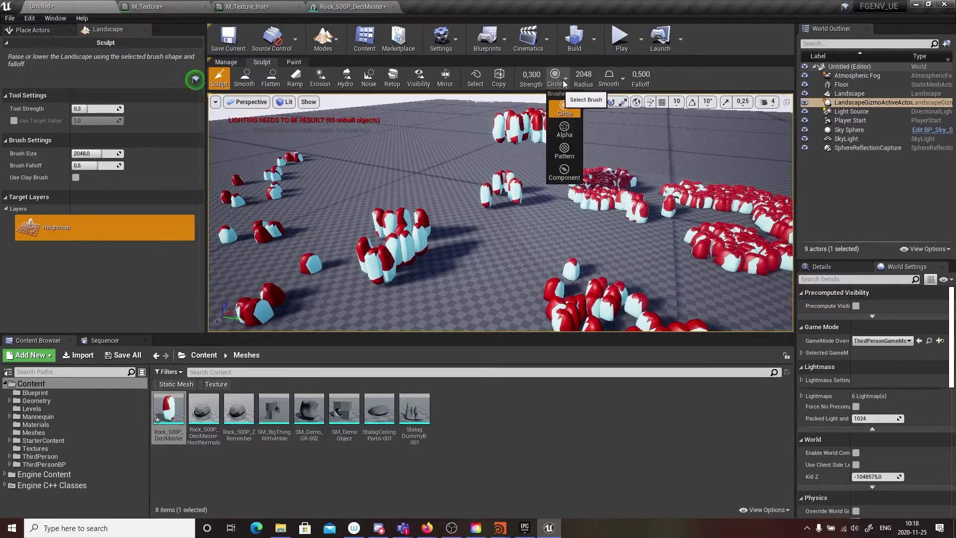
{"action": "left_click", "coordinate": [614, 83]}
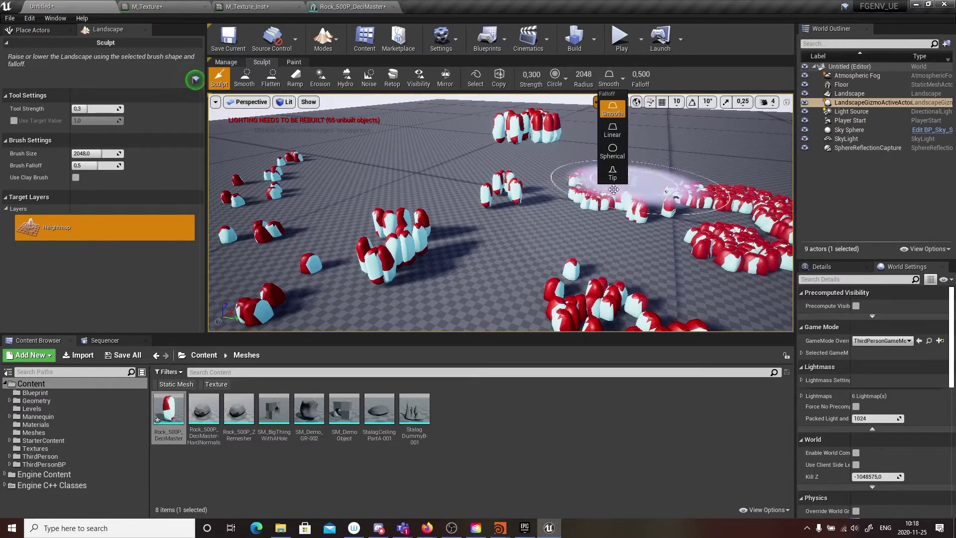
{"action": "left_click", "coordinate": [613, 172]}
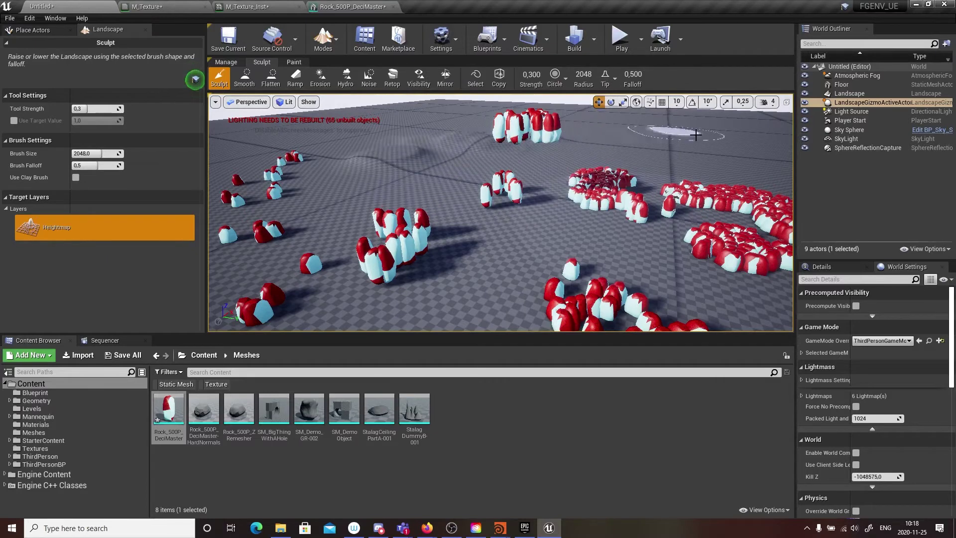
- Sculpt raised hills into the landscape beneath and around the painted rocks
{"action": "mouse_move", "coordinate": [405, 154]}
{"action": "left_mouse_down"}
{"action": "mouse_move", "coordinate": [448, 138]}
{"action": "mouse_move", "coordinate": [299, 213]}
{"action": "mouse_move", "coordinate": [462, 145]}
{"action": "mouse_move", "coordinate": [523, 160]}
{"action": "mouse_move", "coordinate": [426, 170]}
{"action": "mouse_move", "coordinate": [420, 183]}
{"action": "left_mouse_up"}
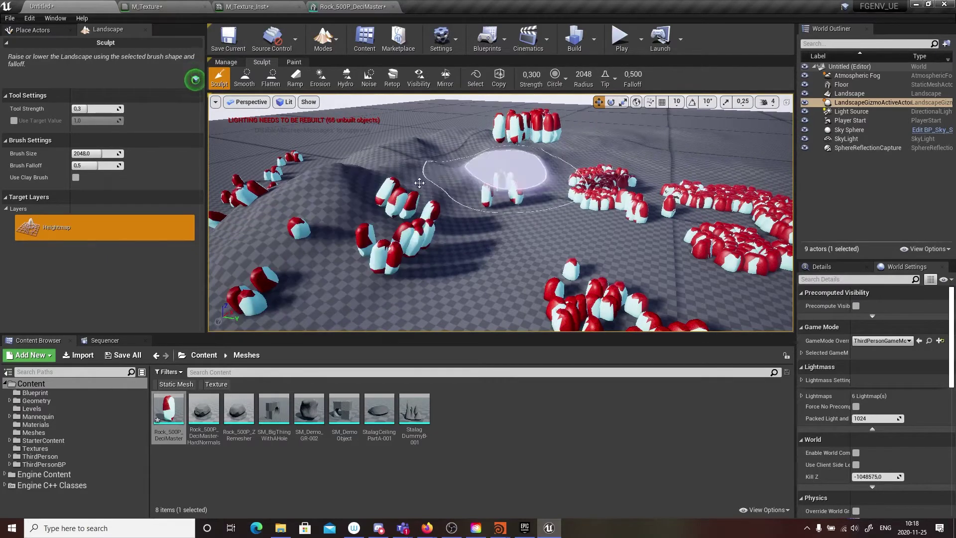
{"action": "mouse_move", "coordinate": [420, 183]}
{"action": "right_mouse_down"}
{"action": "mouse_move", "coordinate": [358, 181]}
{"action": "mouse_move", "coordinate": [331, 214]}
{"action": "right_mouse_up"}
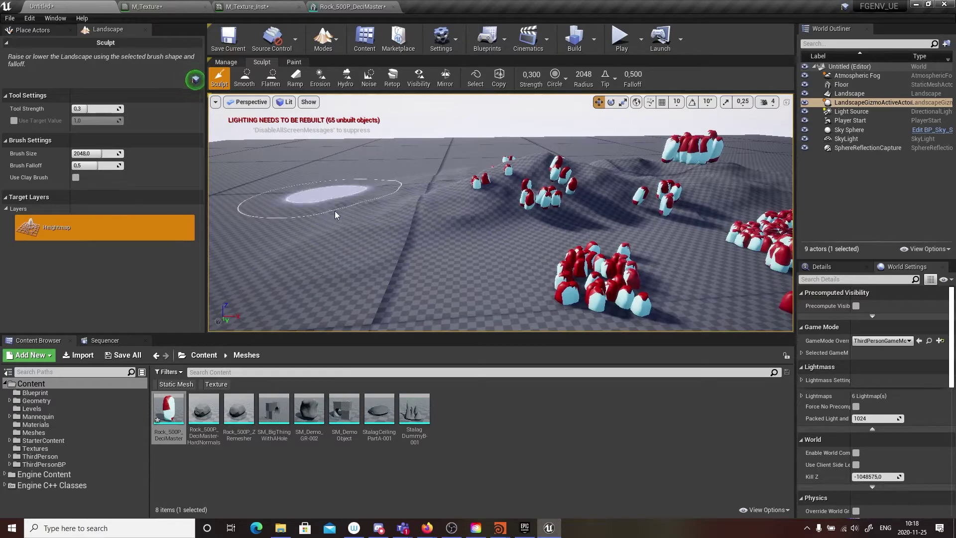
{"action": "mouse_move", "coordinate": [335, 211]}
{"action": "left_mouse_down"}
{"action": "mouse_move", "coordinate": [527, 209]}
{"action": "mouse_move", "coordinate": [333, 261]}
{"action": "mouse_move", "coordinate": [443, 209]}
{"action": "left_mouse_up"}
{"action": "right_click_drag", "start_coordinate": [443, 209], "coordinate": [413, 215]}
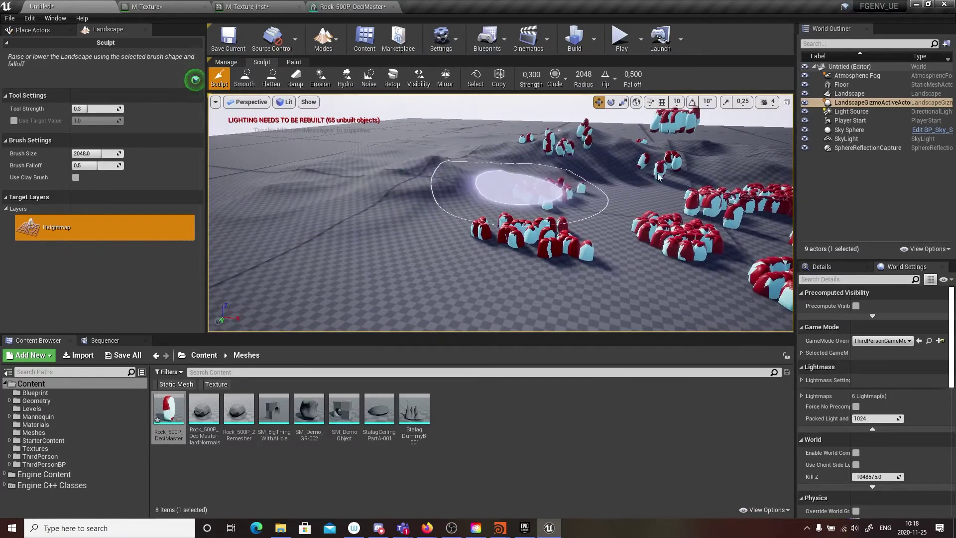
{"action": "mouse_move", "coordinate": [480, 235]}
{"action": "right_mouse_down"}
{"action": "mouse_move", "coordinate": [454, 234]}
{"action": "mouse_move", "coordinate": [474, 277]}
{"action": "right_mouse_up"}
{"action": "left_click_drag", "start_coordinate": [473, 277], "coordinate": [502, 165]}
{"action": "right_click_drag", "start_coordinate": [356, 284], "coordinate": [355, 285]}
{"action": "right_click_drag", "start_coordinate": [284, 198], "coordinate": [413, 198]}
{"action": "right_click_drag", "start_coordinate": [512, 216], "coordinate": [512, 216]}
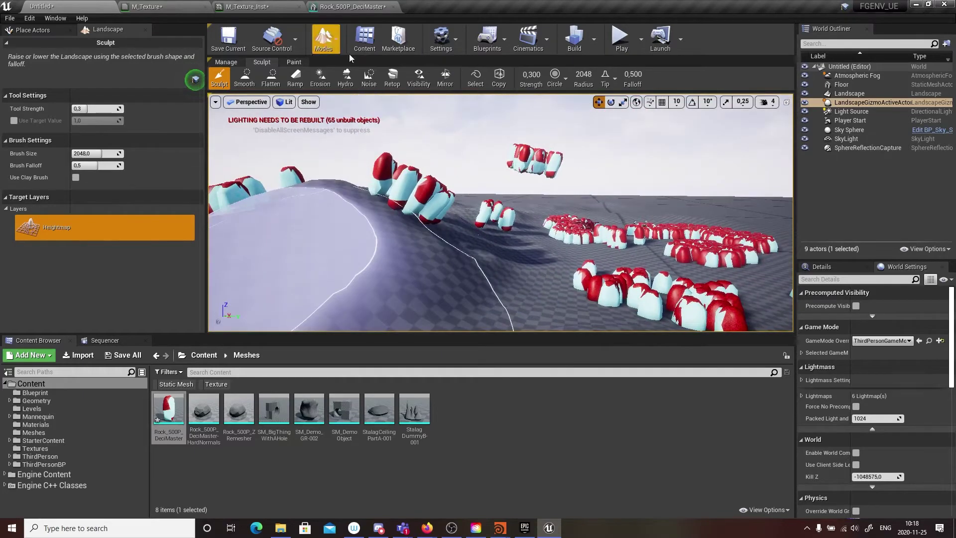
- In Foliage mode, set the Rock_500P_DeciMaster foliage type's Align Max Angle to about 78.6 and paint rocks on the hillside
{"action": "left_click", "coordinate": [323, 42]}
{"action": "left_click", "coordinate": [341, 93]}
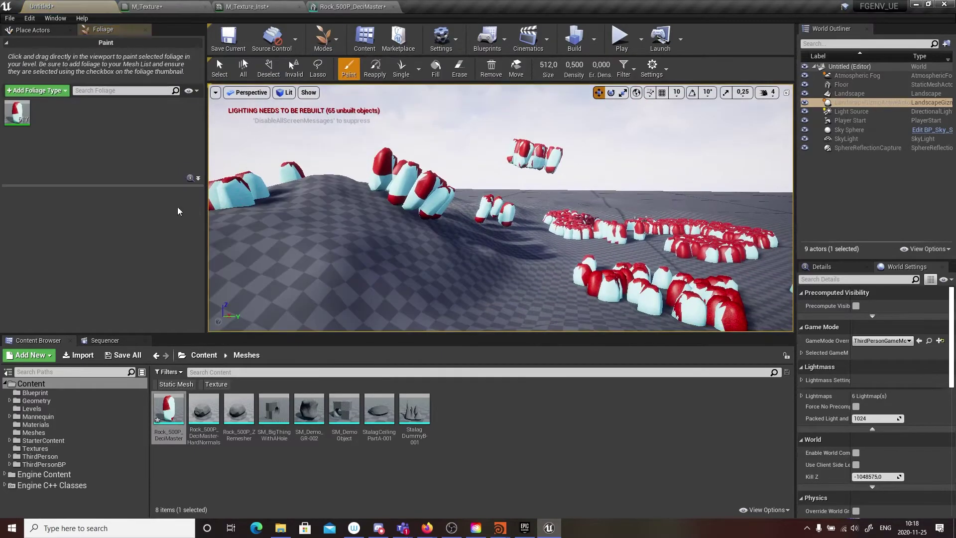
{"action": "left_click", "coordinate": [15, 118]}
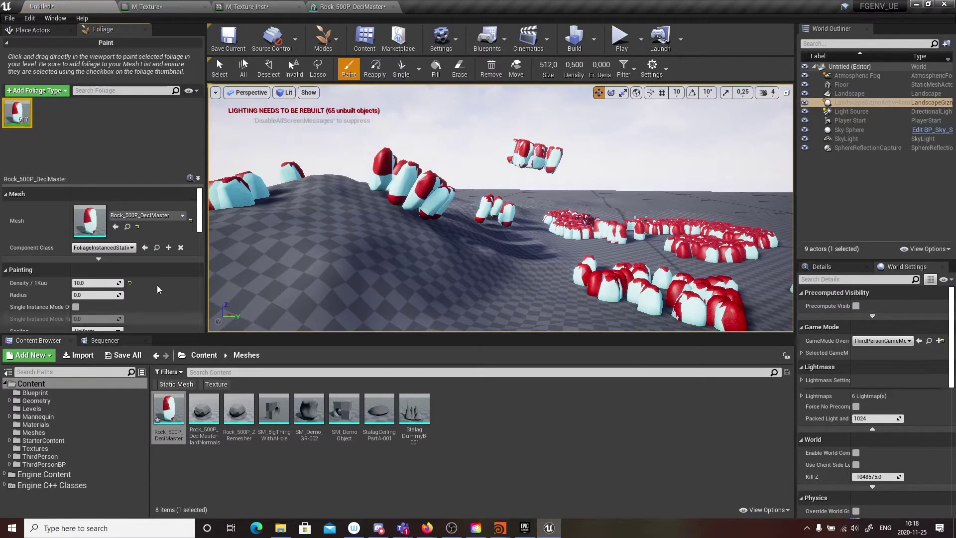
{"action": "scroll", "coordinate": [202, 227], "scroll_direction": "down", "scroll_amount": 4}
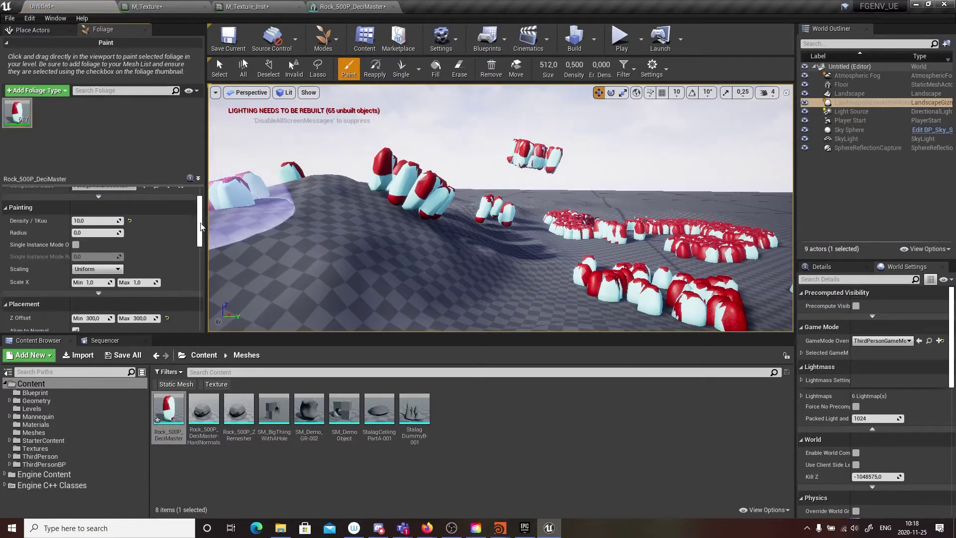
{"action": "left_click_drag", "start_coordinate": [201, 227], "coordinate": [201, 249]}
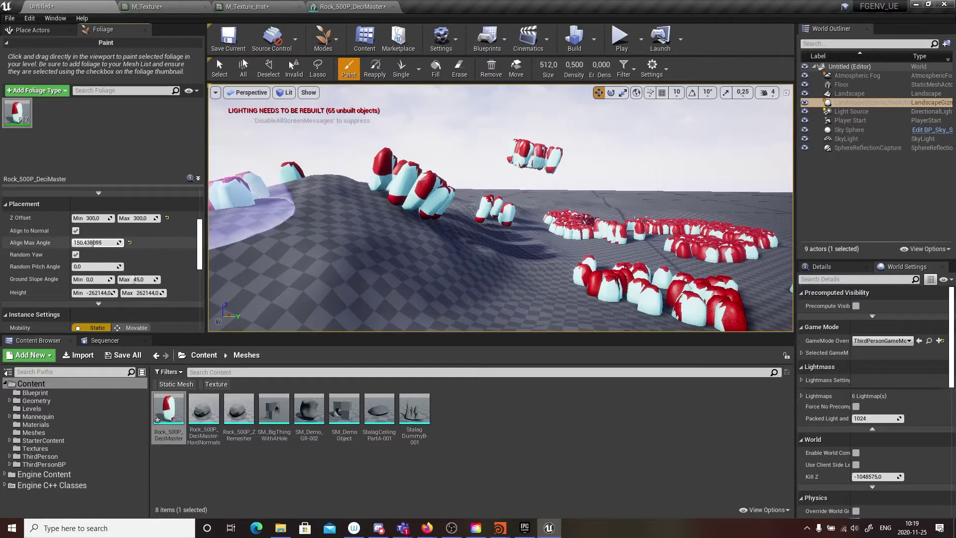
{"action": "left_click_drag", "start_coordinate": [81, 242], "coordinate": [83, 242]}
{"action": "left_click_drag", "start_coordinate": [407, 228], "coordinate": [448, 250]}
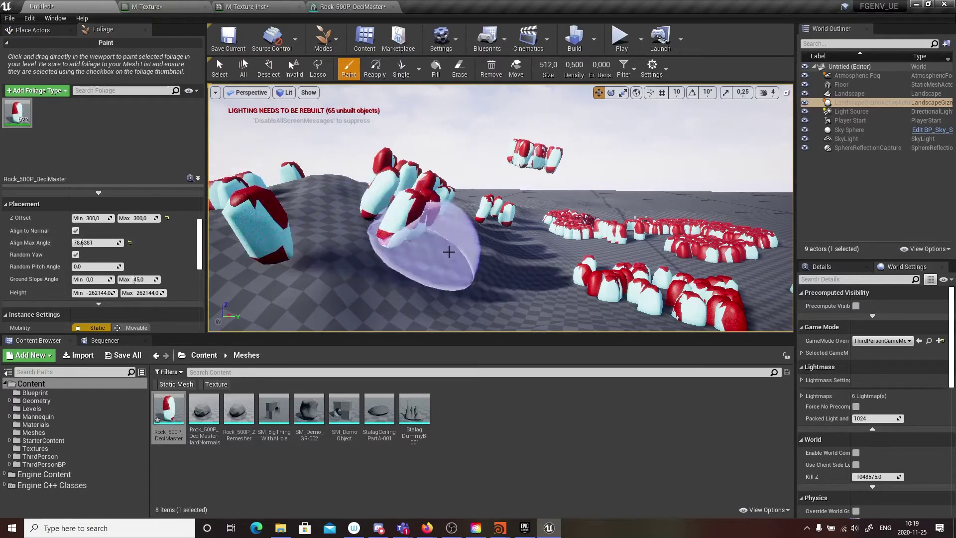
- Turn off Align to Normal for the Rock_500P_DeciMaster foliage type and paint rocks across the hill and its base
{"action": "right_click_drag", "start_coordinate": [448, 250], "coordinate": [399, 249]}
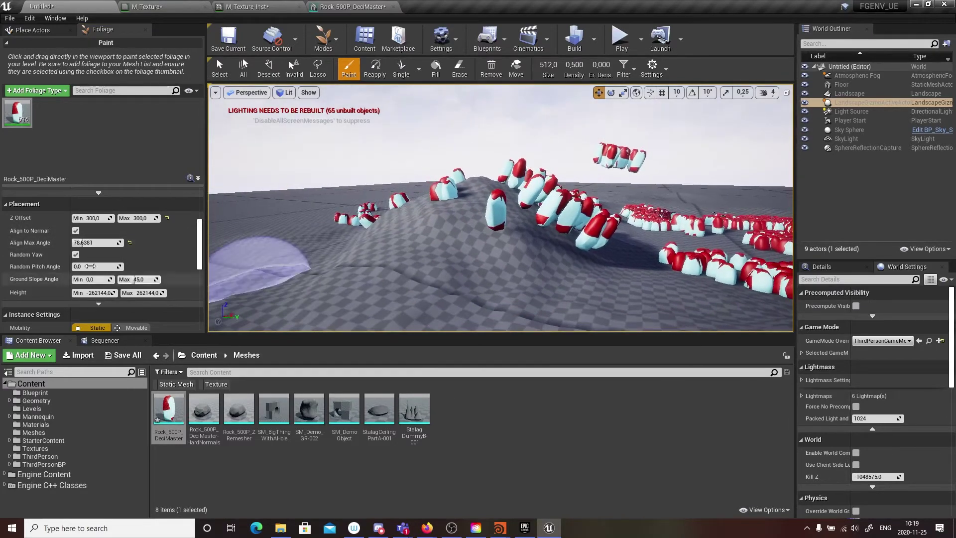
{"action": "left_click", "coordinate": [78, 230]}
{"action": "left_click", "coordinate": [495, 246]}
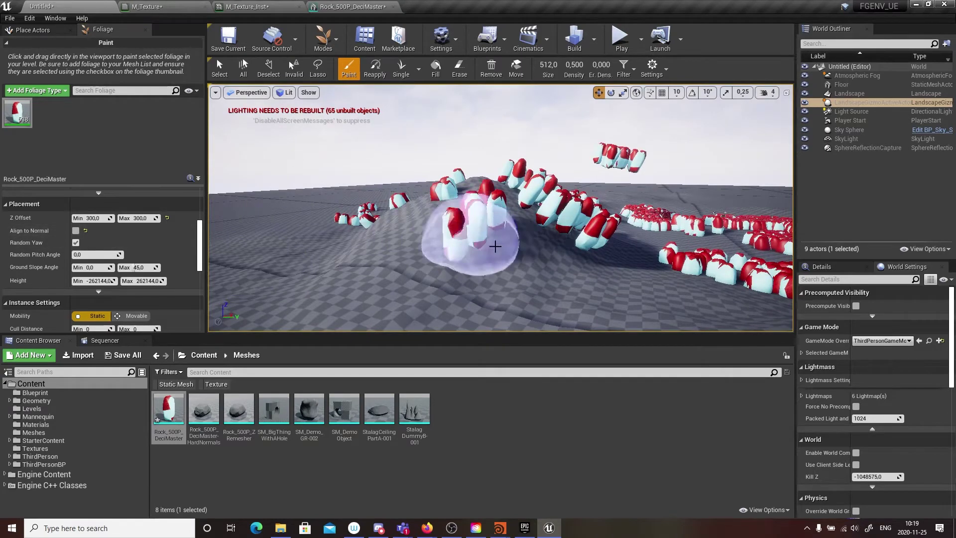
{"action": "left_click_drag", "start_coordinate": [495, 246], "coordinate": [557, 254]}
{"action": "mouse_move", "coordinate": [437, 229]}
{"action": "right_mouse_down"}
{"action": "mouse_move", "coordinate": [448, 230]}
{"action": "mouse_move", "coordinate": [434, 232]}
{"action": "right_mouse_up"}
{"action": "left_click", "coordinate": [398, 223]}
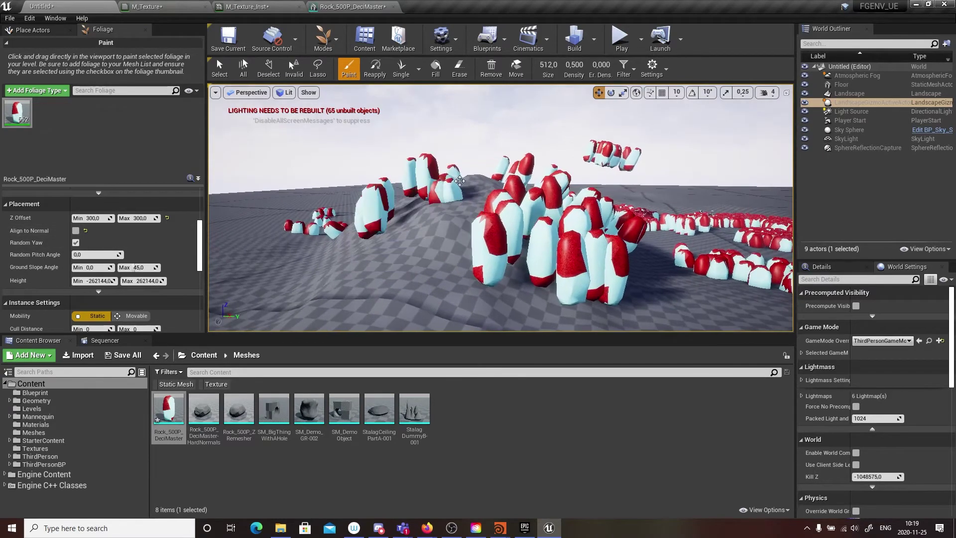
{"action": "right_click_drag", "start_coordinate": [399, 273], "coordinate": [362, 266]}
{"action": "left_click", "coordinate": [363, 267]}
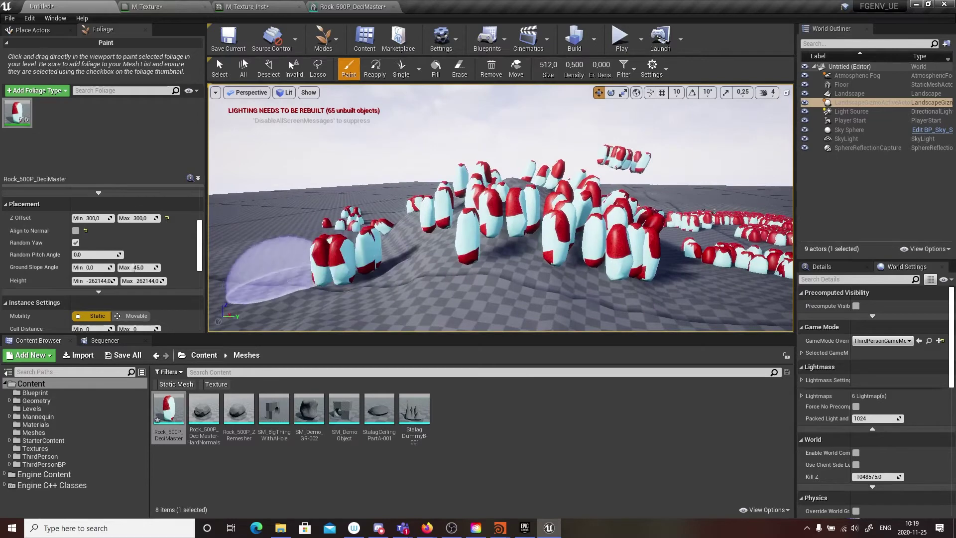
{"action": "right_click_drag", "start_coordinate": [269, 279], "coordinate": [254, 277]}
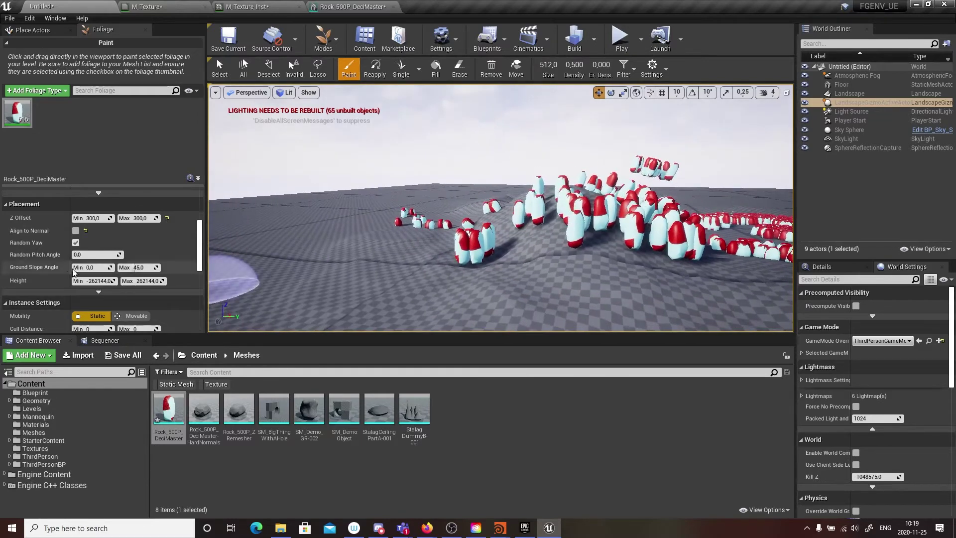
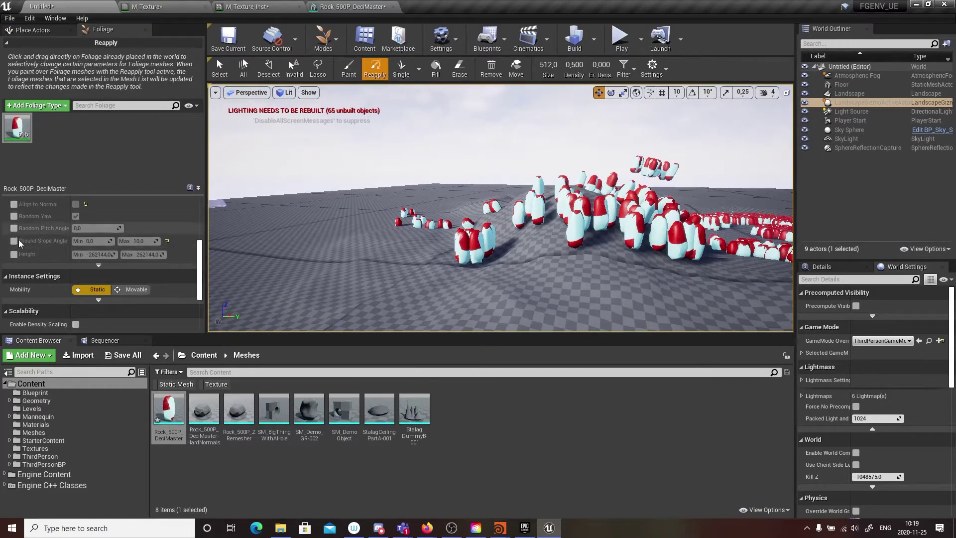
- Return to the foliage Paint tool and review the rock foliage's Placement, Instance Settings and Scalability options
{"action": "mouse_move", "coordinate": [198, 263]}
{"action": "left_mouse_down"}
{"action": "mouse_move", "coordinate": [199, 295]}
{"action": "mouse_move", "coordinate": [202, 249]}
{"action": "left_mouse_up"}
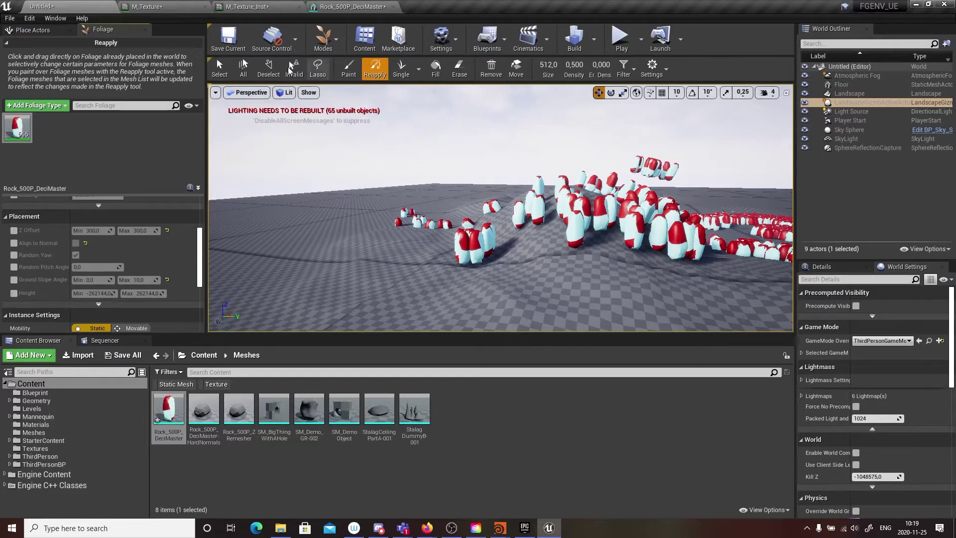
{"action": "left_click", "coordinate": [347, 70]}
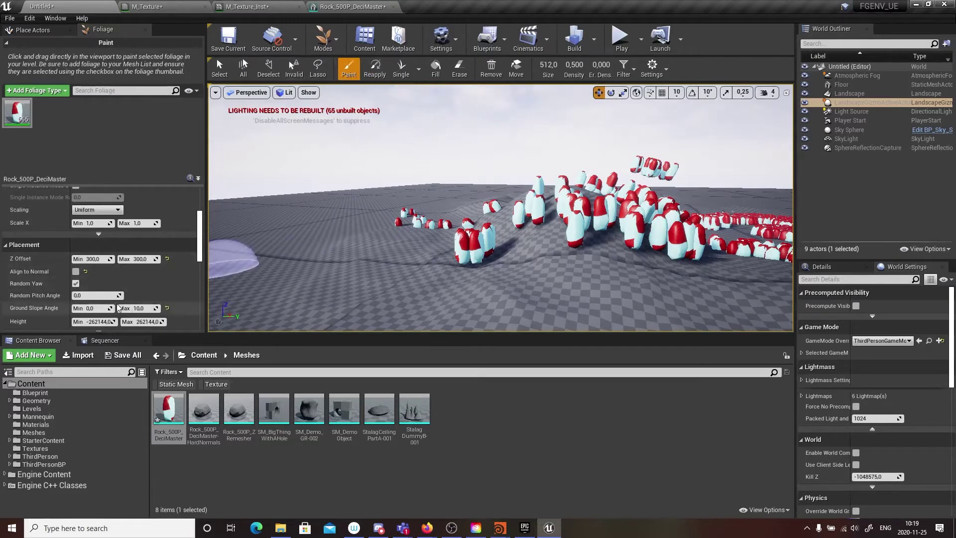
{"action": "left_click_drag", "start_coordinate": [201, 249], "coordinate": [201, 284]}
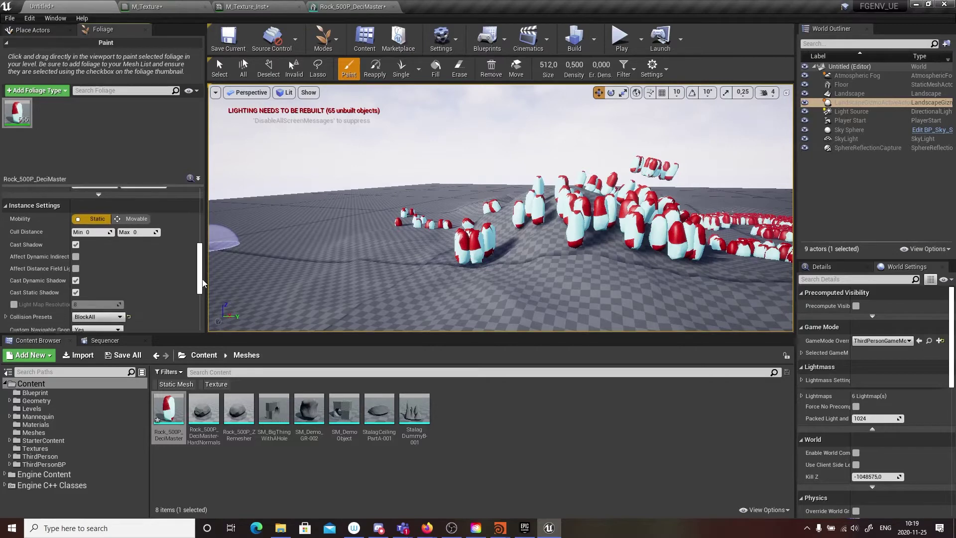
{"action": "left_click", "coordinate": [95, 213]}
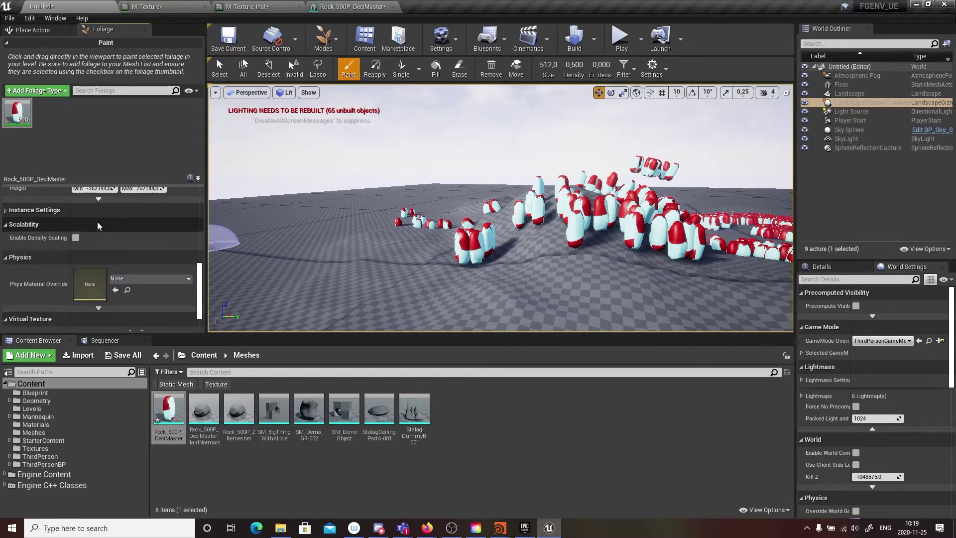
{"action": "left_click", "coordinate": [10, 211]}
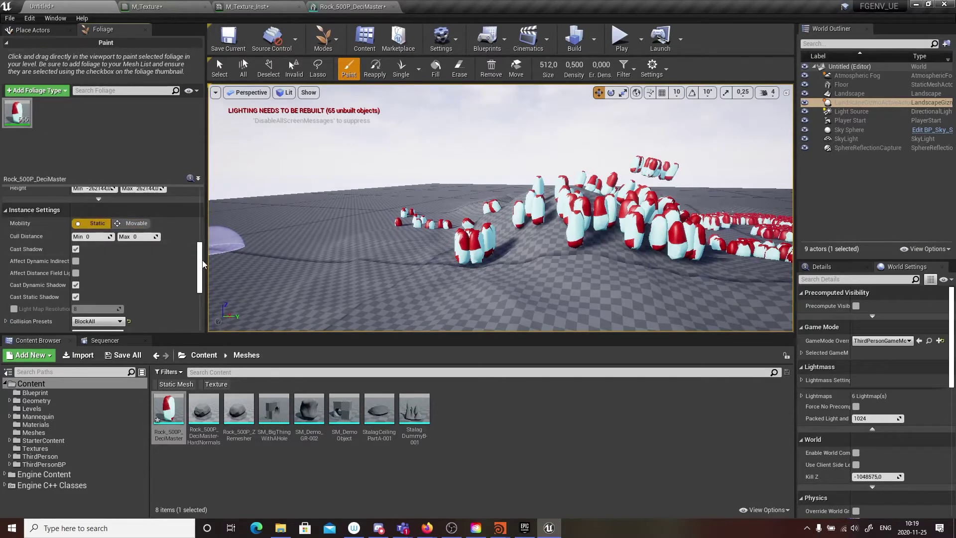
{"action": "mouse_move", "coordinate": [201, 264]}
{"action": "left_mouse_down"}
{"action": "mouse_move", "coordinate": [199, 321]}
{"action": "mouse_move", "coordinate": [203, 219]}
{"action": "left_mouse_up"}
- Paint rocks beside the hill, then set the rock foliage's Radius to 300 and paint spaced-out rocks across the flat ground
{"action": "left_click", "coordinate": [338, 277]}
{"action": "right_click_drag", "start_coordinate": [555, 291], "coordinate": [577, 305]}
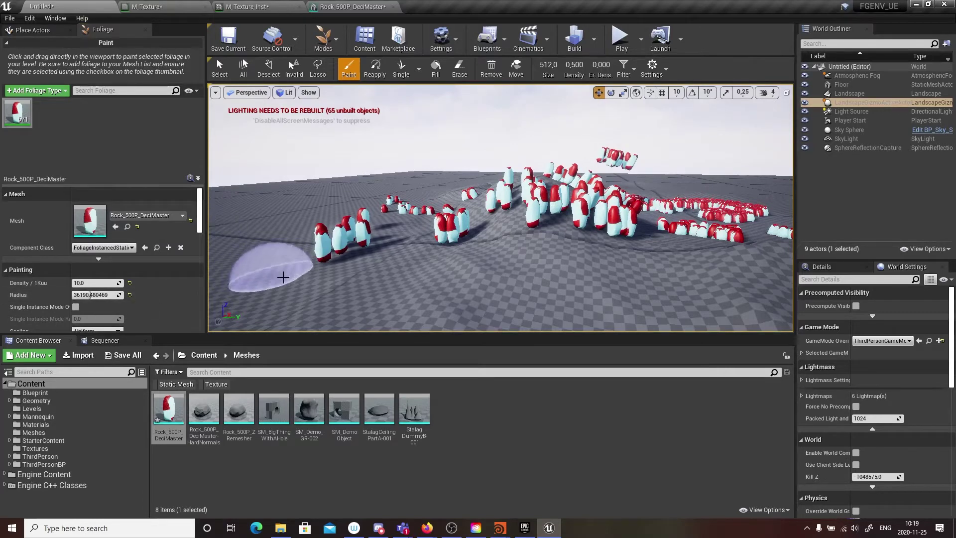
{"action": "left_click_drag", "start_coordinate": [93, 294], "coordinate": [96, 294]}
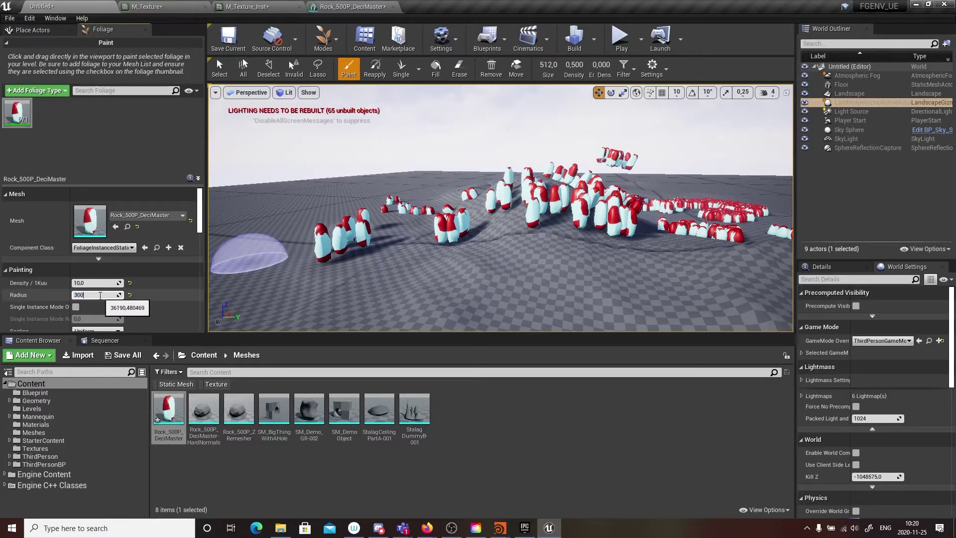
{"action": "mouse_move", "coordinate": [384, 299]}
{"action": "left_mouse_down"}
{"action": "mouse_move", "coordinate": [533, 277]}
{"action": "mouse_move", "coordinate": [704, 313]}
{"action": "left_mouse_up"}
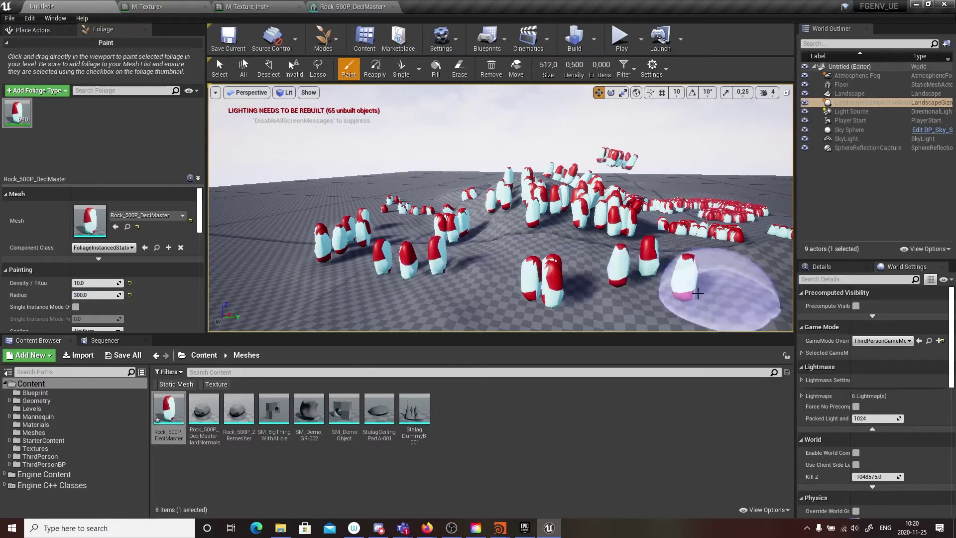
{"action": "left_click_drag", "start_coordinate": [402, 272], "coordinate": [518, 277]}
{"action": "right_click_drag", "start_coordinate": [518, 276], "coordinate": [492, 309]}
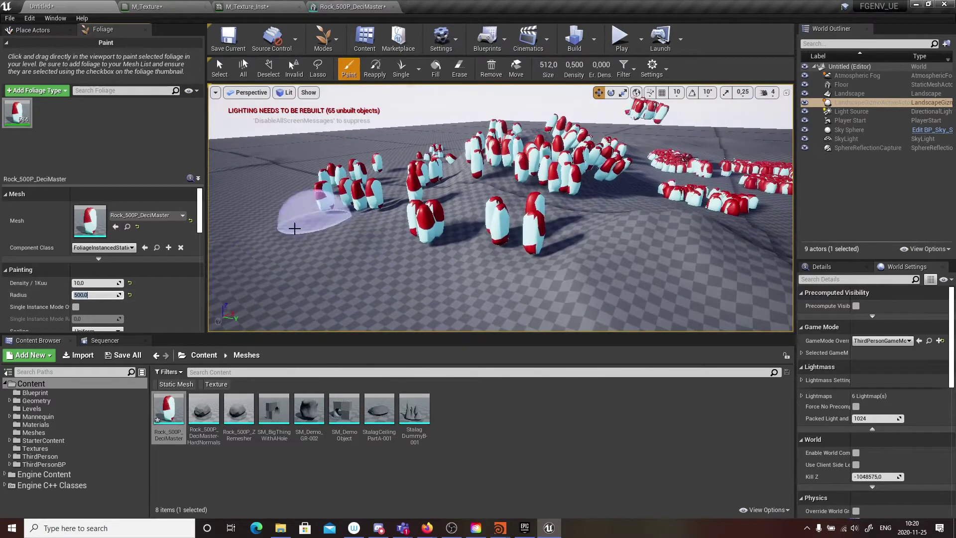
- Set the rock foliage's Radius to 500 and Density / 1Kuu to 5, painting more sparsely spaced rocks on the landscape
{"action": "mouse_move", "coordinate": [323, 215]}
{"action": "left_mouse_down"}
{"action": "mouse_move", "coordinate": [320, 259]}
{"action": "mouse_move", "coordinate": [456, 310]}
{"action": "mouse_move", "coordinate": [530, 314]}
{"action": "left_mouse_up"}
{"action": "right_click_drag", "start_coordinate": [531, 314], "coordinate": [488, 308]}
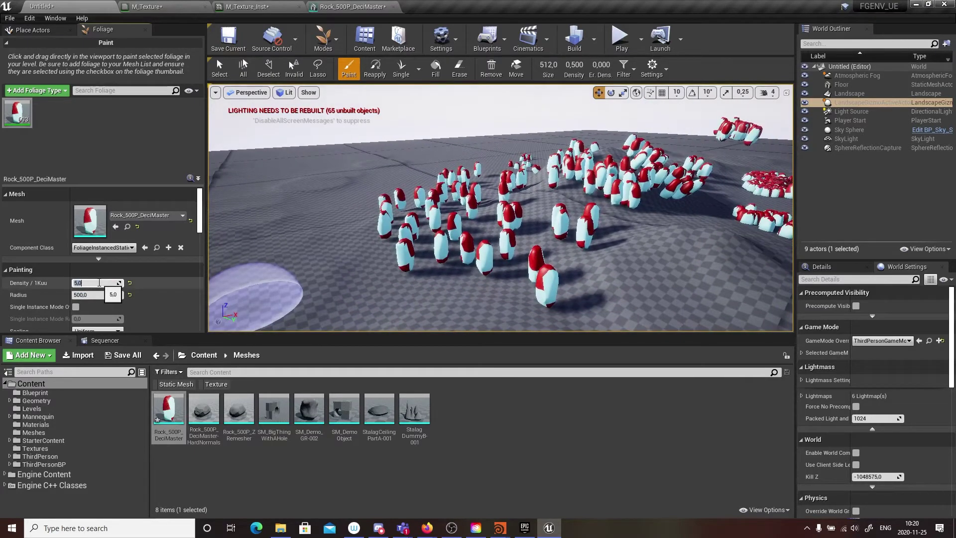
{"action": "mouse_move", "coordinate": [647, 260]}
{"action": "left_mouse_down"}
{"action": "mouse_move", "coordinate": [621, 280]}
{"action": "mouse_move", "coordinate": [279, 269]}
{"action": "mouse_move", "coordinate": [348, 246]}
{"action": "left_mouse_up"}
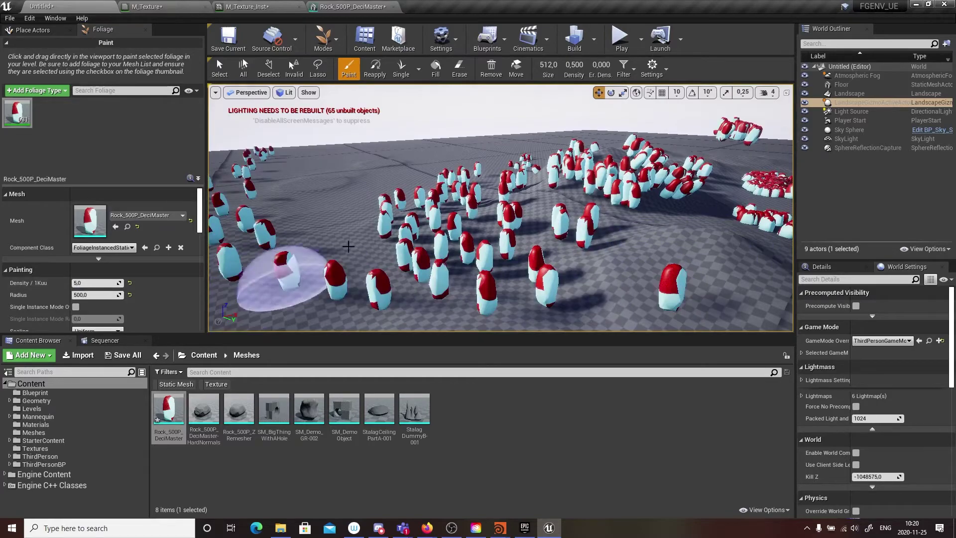
{"action": "right_click_drag", "start_coordinate": [348, 246], "coordinate": [389, 255]}
- Deselect the rock mesh asset and widen the World Outliner and World Settings area
{"action": "left_click", "coordinate": [252, 475]}
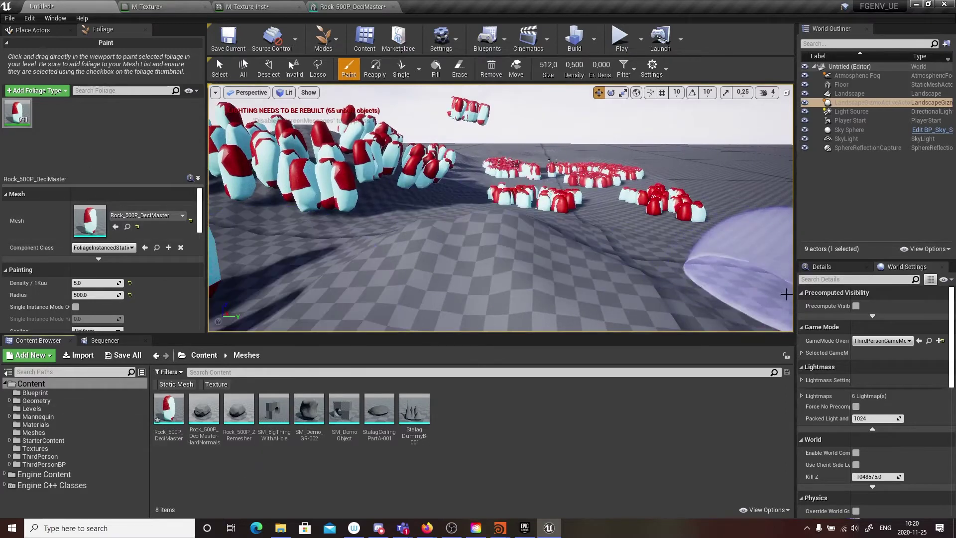
{"action": "left_click_drag", "start_coordinate": [795, 293], "coordinate": [676, 292]}
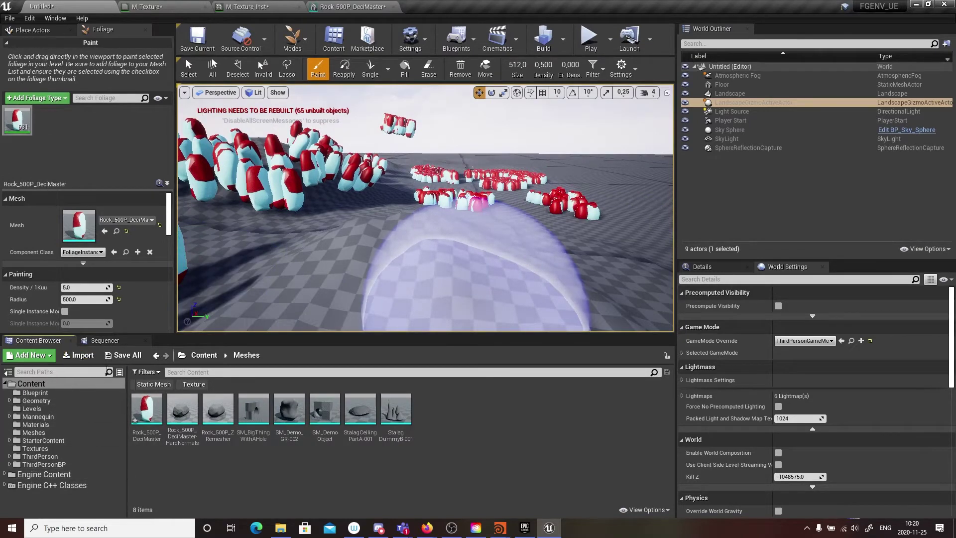
- Search the Engine Content for 1M and copy the Cube1 static mesh into the project's Meshes folder
{"action": "left_click", "coordinate": [210, 369]}
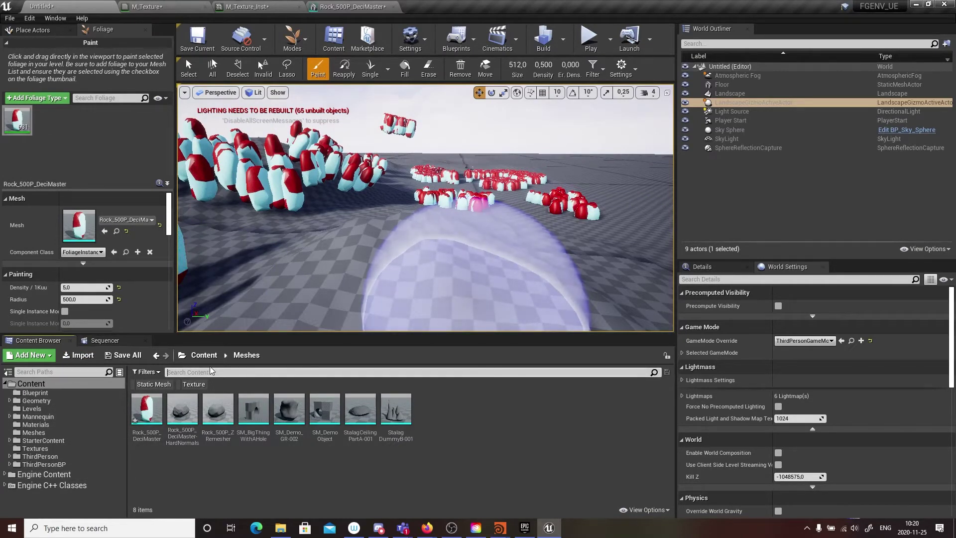
{"action": "left_click", "coordinate": [44, 474]}
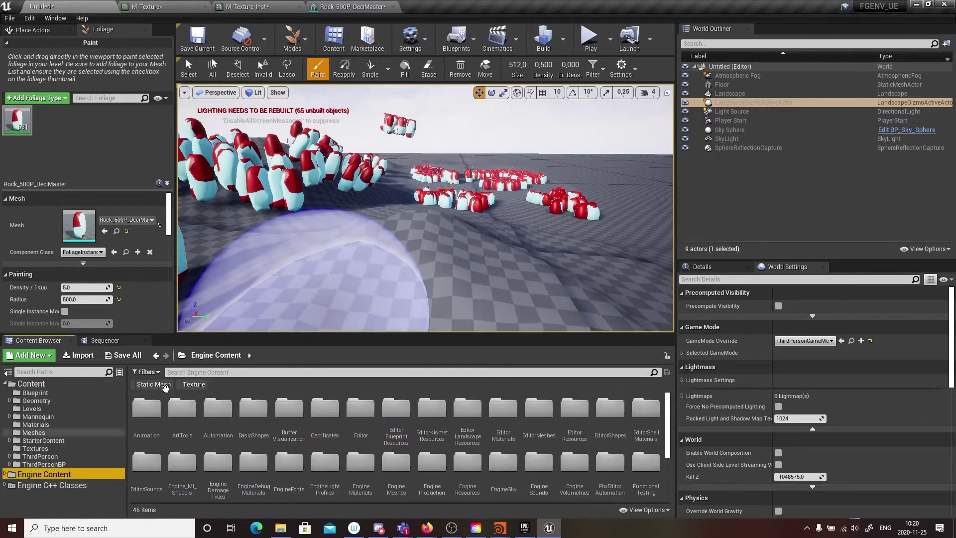
{"action": "type", "text": "1M"}
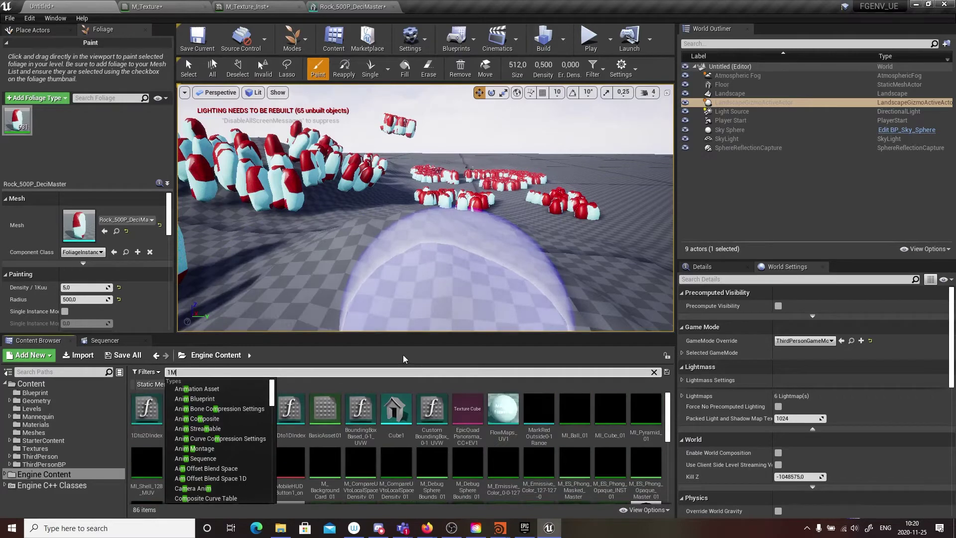
{"action": "left_click", "coordinate": [334, 362]}
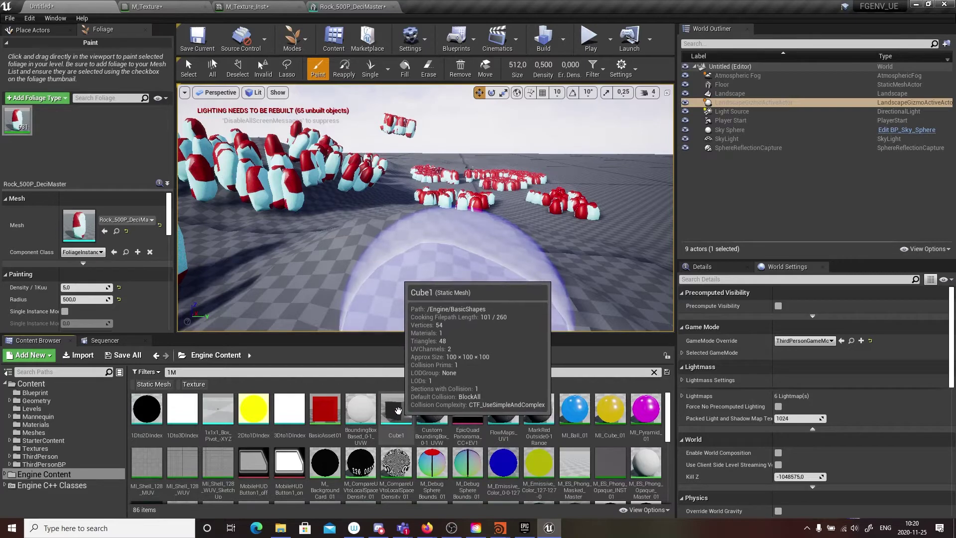
{"action": "left_click", "coordinate": [398, 409]}
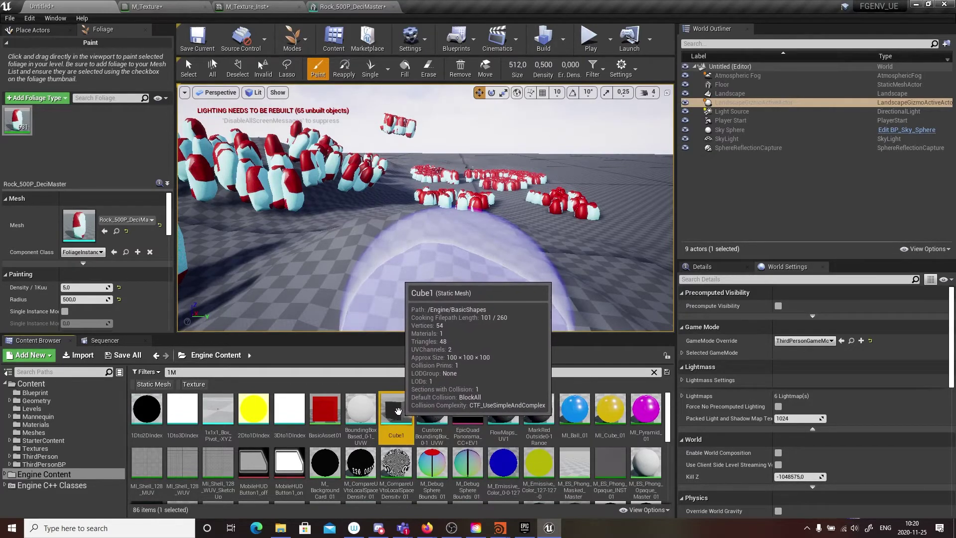
{"action": "left_click_drag", "start_coordinate": [398, 409], "coordinate": [34, 434]}
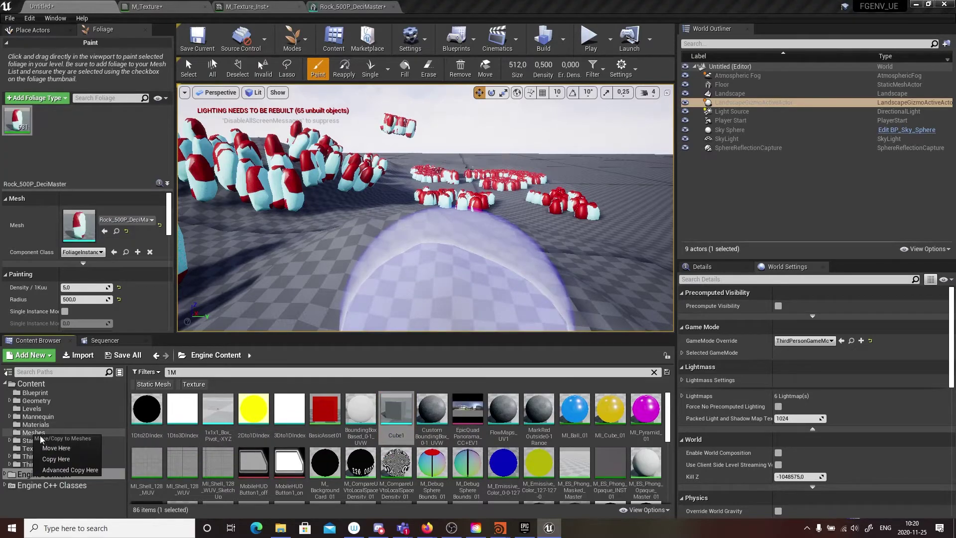
{"action": "left_click", "coordinate": [59, 460]}
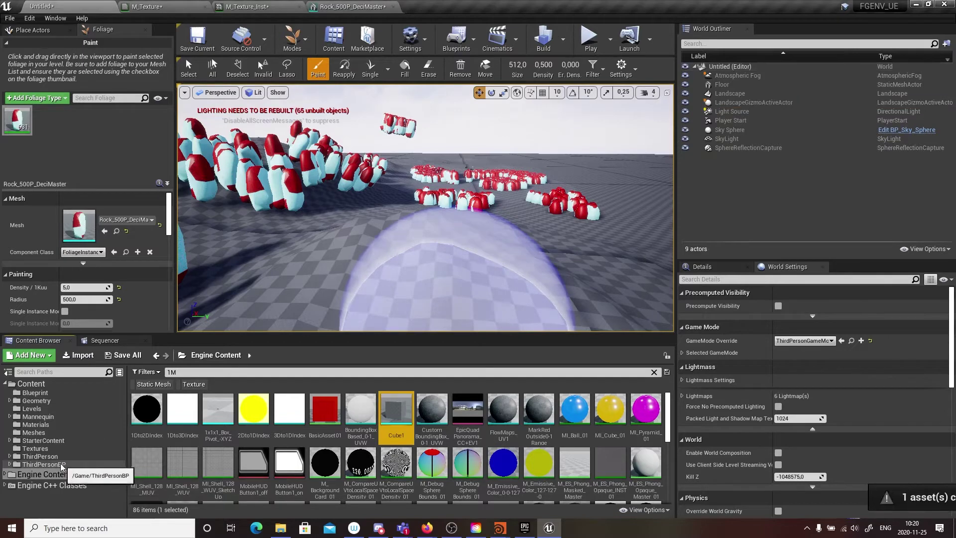
- Add Cube1 from the Meshes folder as a foliage type and deactivate the Rock_500P_DeciMaster foliage type
{"action": "left_click", "coordinate": [39, 431]}
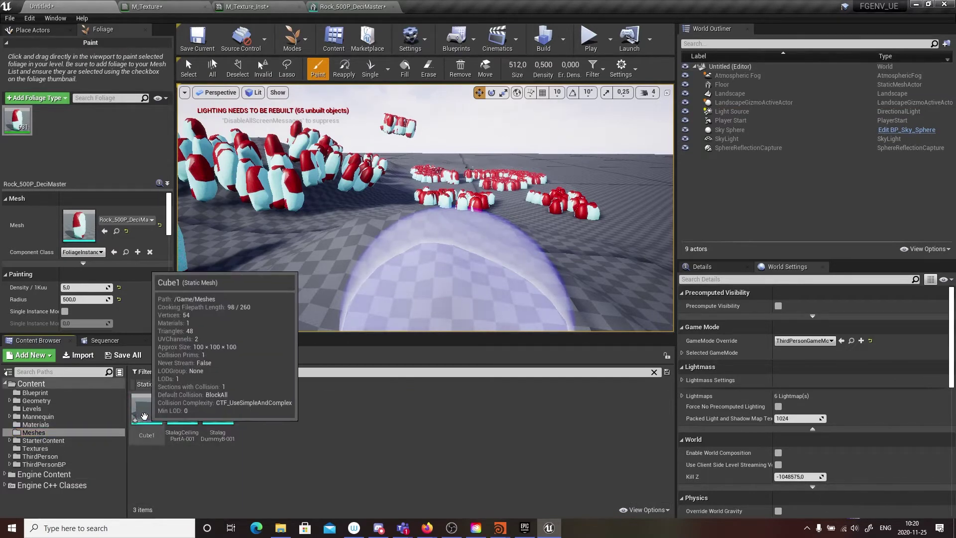
{"action": "left_click_drag", "start_coordinate": [147, 409], "coordinate": [95, 135]}
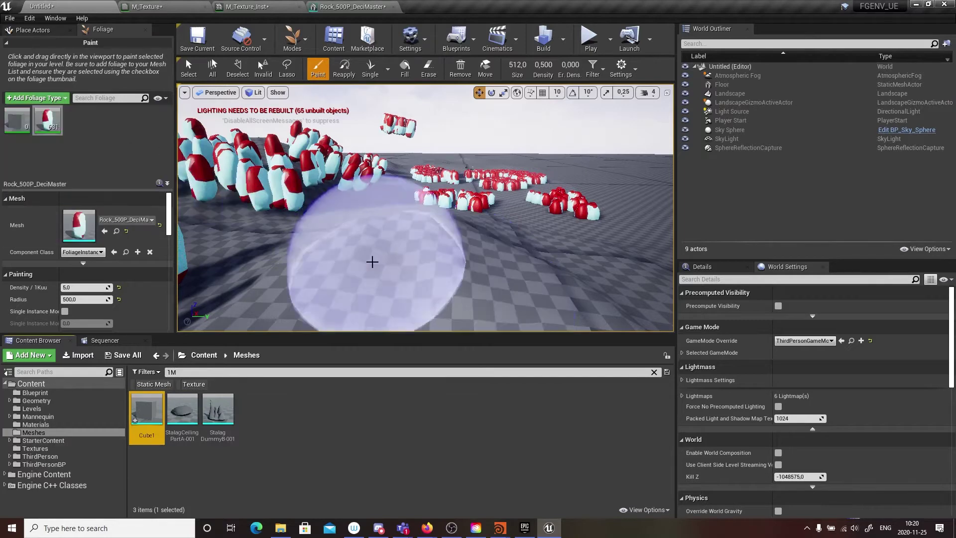
{"action": "left_click", "coordinate": [40, 112]}
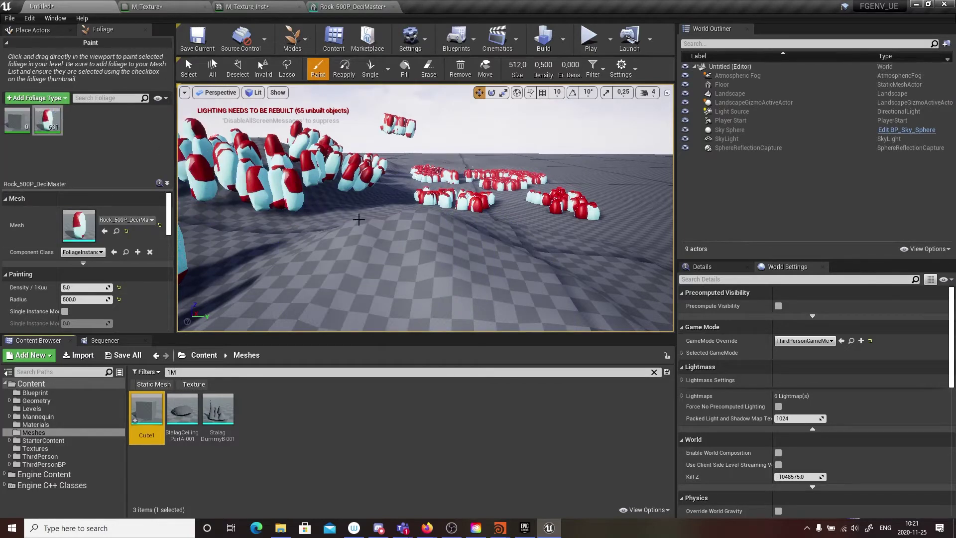
- Paint broad patches of Cube1 foliage on the landscape in front of and between the rock clusters
{"action": "left_click", "coordinate": [343, 256]}
{"action": "mouse_move", "coordinate": [599, 234]}
{"action": "right_mouse_down"}
{"action": "mouse_move", "coordinate": [613, 229]}
{"action": "mouse_move", "coordinate": [563, 232]}
{"action": "right_mouse_up"}
{"action": "mouse_move", "coordinate": [54, 126]}
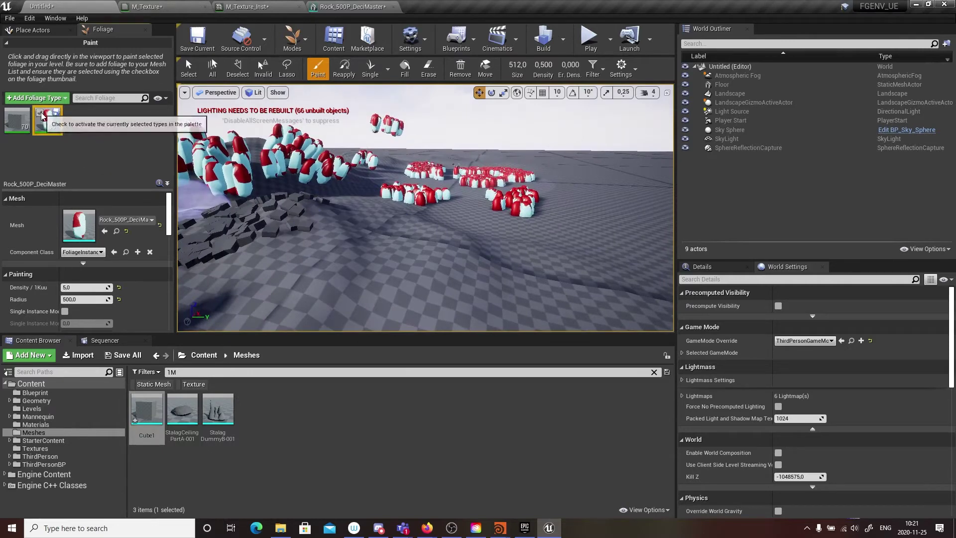
{"action": "key", "text": "w"}
{"action": "mouse_move", "coordinate": [473, 226]}
{"action": "right_mouse_down"}
{"action": "mouse_move", "coordinate": [494, 225]}
{"action": "mouse_move", "coordinate": [466, 224]}
{"action": "right_mouse_up"}
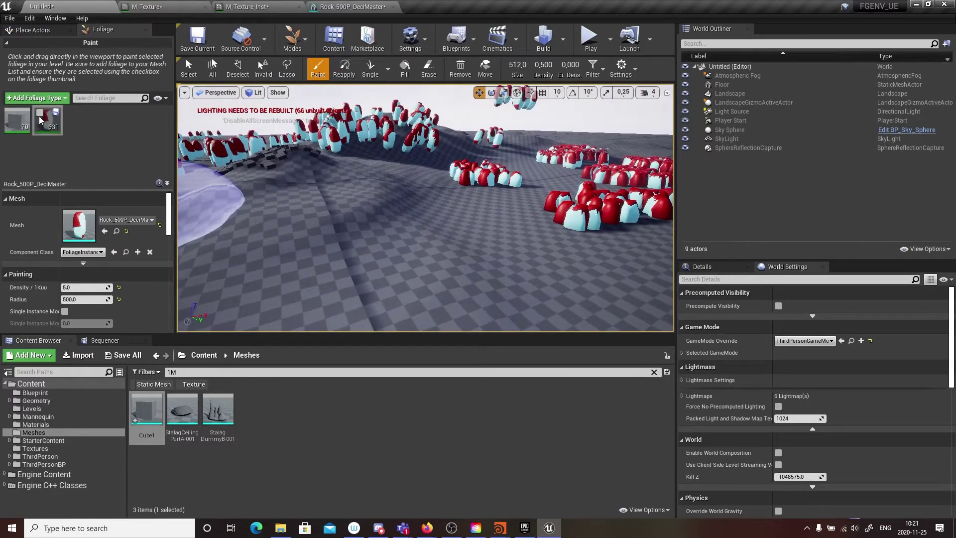
{"action": "left_click_drag", "start_coordinate": [373, 214], "coordinate": [553, 245]}
{"action": "mouse_move", "coordinate": [413, 269]}
{"action": "right_mouse_down"}
{"action": "mouse_move", "coordinate": [423, 279]}
{"action": "mouse_move", "coordinate": [427, 264]}
{"action": "mouse_move", "coordinate": [454, 257]}
{"action": "mouse_move", "coordinate": [324, 245]}
{"action": "right_mouse_up"}
{"action": "left_click_drag", "start_coordinate": [324, 245], "coordinate": [475, 251]}
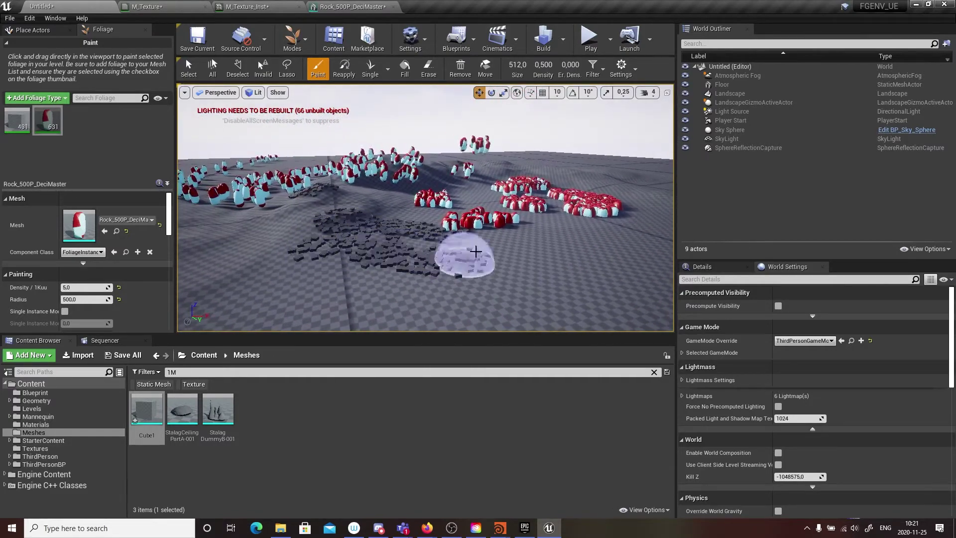
{"action": "left_click_drag", "start_coordinate": [393, 205], "coordinate": [368, 191]}
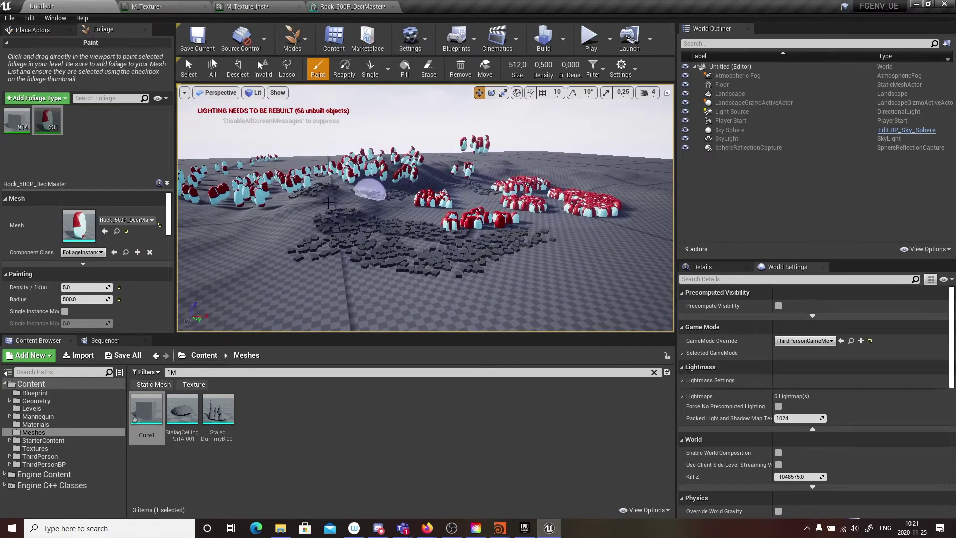
{"action": "mouse_move", "coordinate": [226, 249]}
{"action": "left_mouse_down"}
{"action": "mouse_move", "coordinate": [480, 299]}
{"action": "mouse_move", "coordinate": [572, 279]}
{"action": "left_mouse_up"}
{"action": "right_click_drag", "start_coordinate": [572, 279], "coordinate": [604, 267]}
{"action": "key", "text": "w"}
- Raise the Random Pitch Angle of the Cube1 foliage type to about 348.74
{"action": "scroll", "coordinate": [126, 327], "scroll_direction": "down", "scroll_amount": 1}
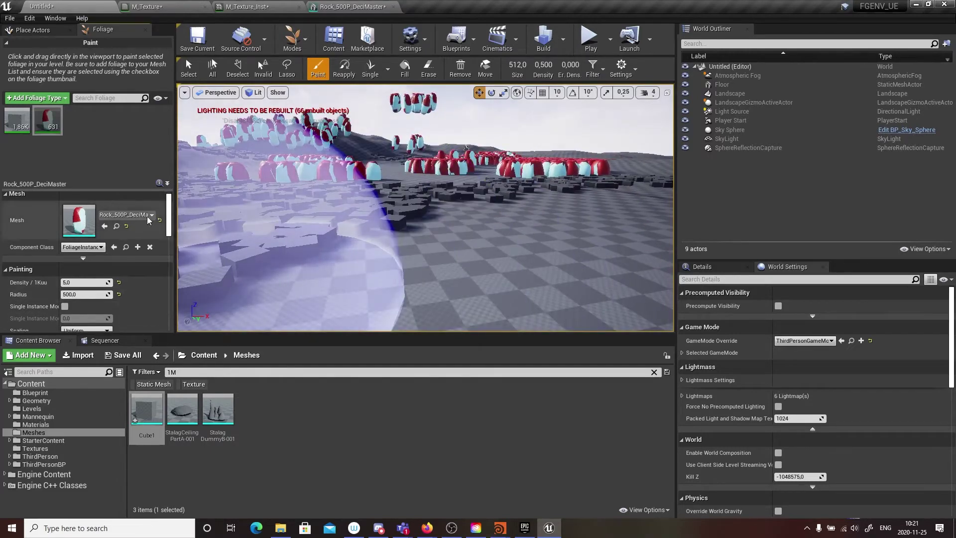
{"action": "left_click", "coordinate": [17, 122]}
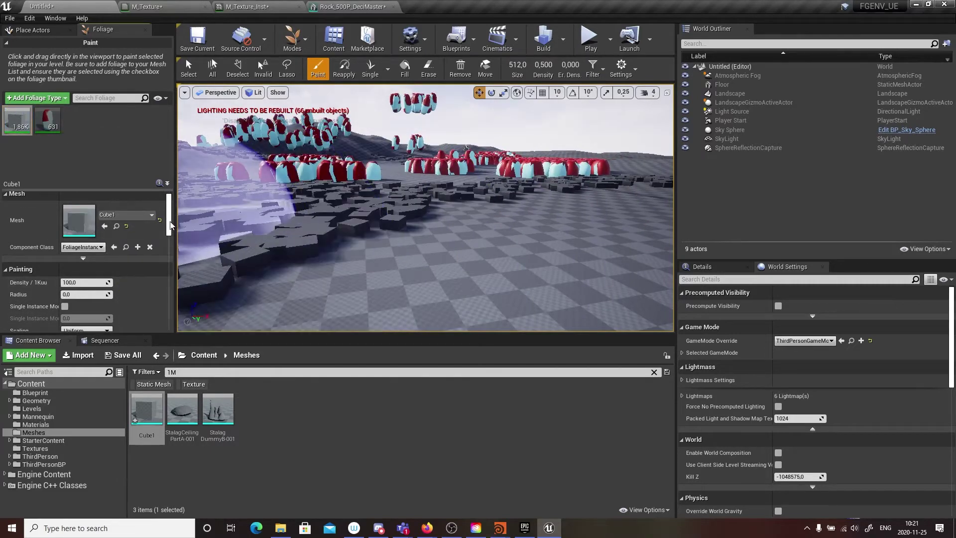
{"action": "scroll", "coordinate": [171, 233], "scroll_direction": "down", "scroll_amount": 3}
{"action": "left_click_drag", "start_coordinate": [171, 233], "coordinate": [171, 257]}
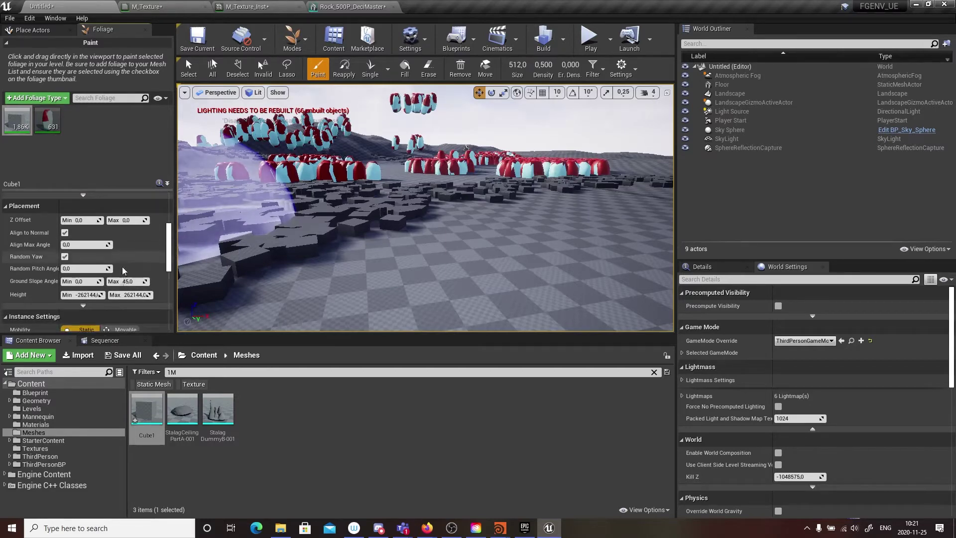
{"action": "left_click_drag", "start_coordinate": [106, 268], "coordinate": [150, 268]}
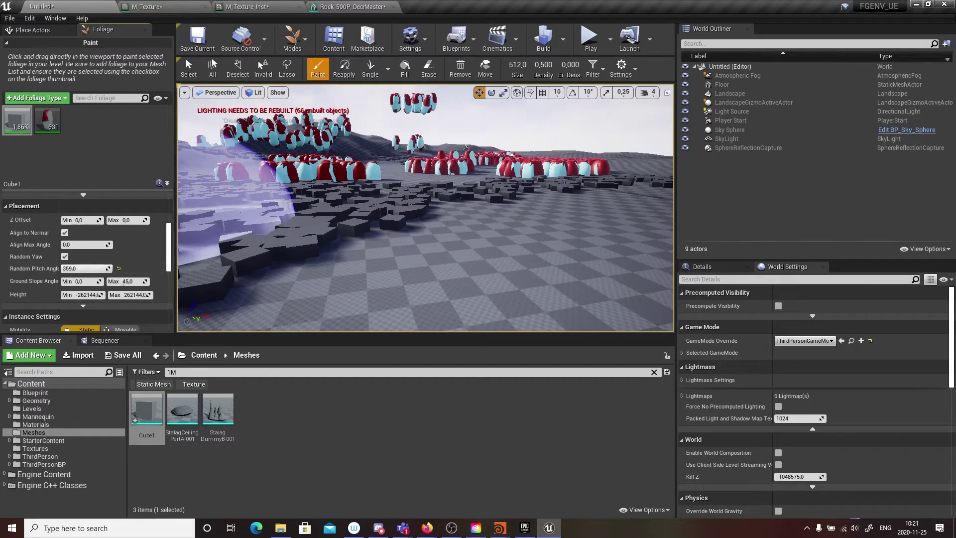
- Paint a patch of randomly pitched cubes on the bare ground beside the existing ones
{"action": "left_click_drag", "start_coordinate": [471, 238], "coordinate": [545, 204]}
{"action": "mouse_move", "coordinate": [545, 204]}
{"action": "right_mouse_down"}
{"action": "mouse_move", "coordinate": [513, 203]}
{"action": "mouse_move", "coordinate": [629, 175]}
{"action": "right_mouse_up"}
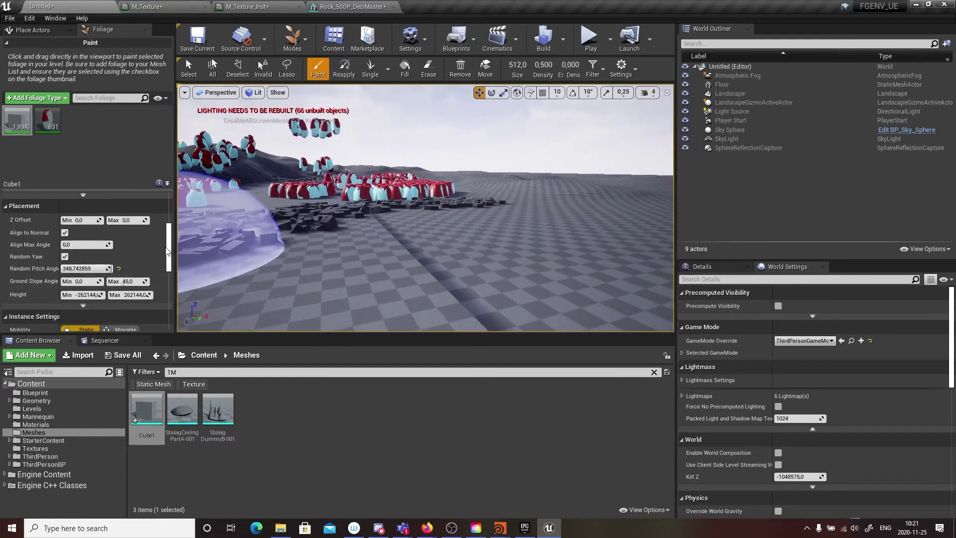
{"action": "left_click_drag", "start_coordinate": [169, 249], "coordinate": [168, 237]}
- Enlarge the foliage brush size to 4042, lasso-select all painted cubes and delete them
{"action": "mouse_move", "coordinate": [391, 203]}
{"action": "right_mouse_down"}
{"action": "mouse_move", "coordinate": [308, 218]}
{"action": "mouse_move", "coordinate": [324, 232]}
{"action": "mouse_move", "coordinate": [301, 231]}
{"action": "right_mouse_up"}
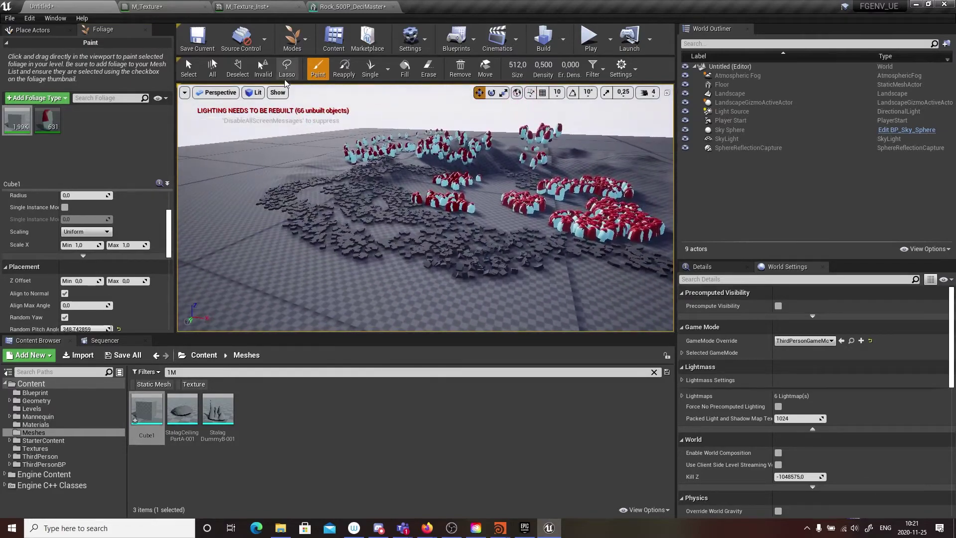
{"action": "left_click", "coordinate": [287, 68]}
{"action": "mouse_move", "coordinate": [298, 219]}
{"action": "left_mouse_down"}
{"action": "mouse_move", "coordinate": [349, 214]}
{"action": "mouse_move", "coordinate": [473, 169]}
{"action": "left_mouse_up"}
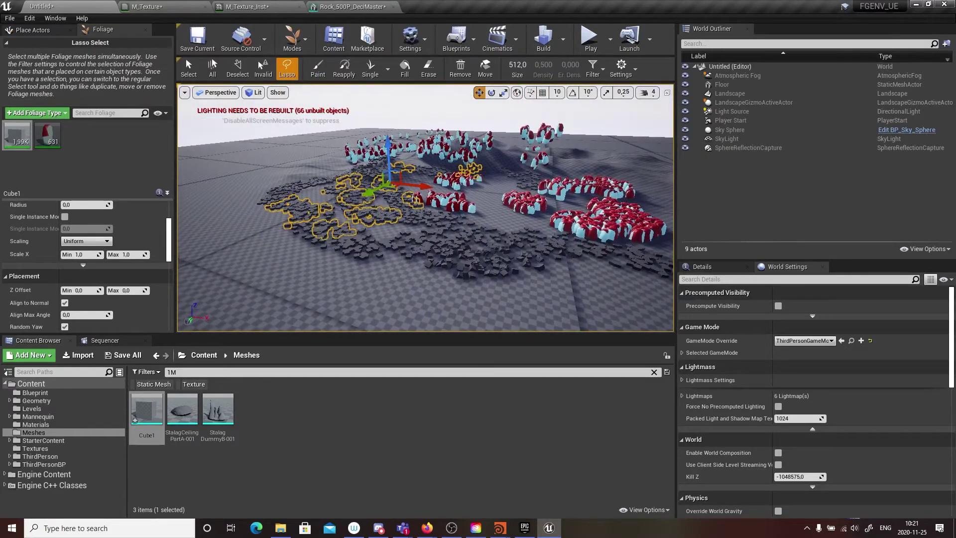
{"action": "left_click_drag", "start_coordinate": [516, 65], "coordinate": [496, 65]}
{"action": "left_click_drag", "start_coordinate": [571, 65], "coordinate": [538, 65]}
{"action": "mouse_move", "coordinate": [289, 224]}
{"action": "left_mouse_down"}
{"action": "mouse_move", "coordinate": [582, 150]}
{"action": "mouse_move", "coordinate": [527, 245]}
{"action": "mouse_move", "coordinate": [767, 266]}
{"action": "mouse_move", "coordinate": [702, 252]}
{"action": "left_mouse_up"}
{"action": "mouse_move", "coordinate": [431, 223]}
{"action": "right_mouse_down"}
{"action": "mouse_move", "coordinate": [476, 223]}
{"action": "mouse_move", "coordinate": [430, 223]}
{"action": "right_mouse_up"}
{"action": "key", "text": "Delete"}
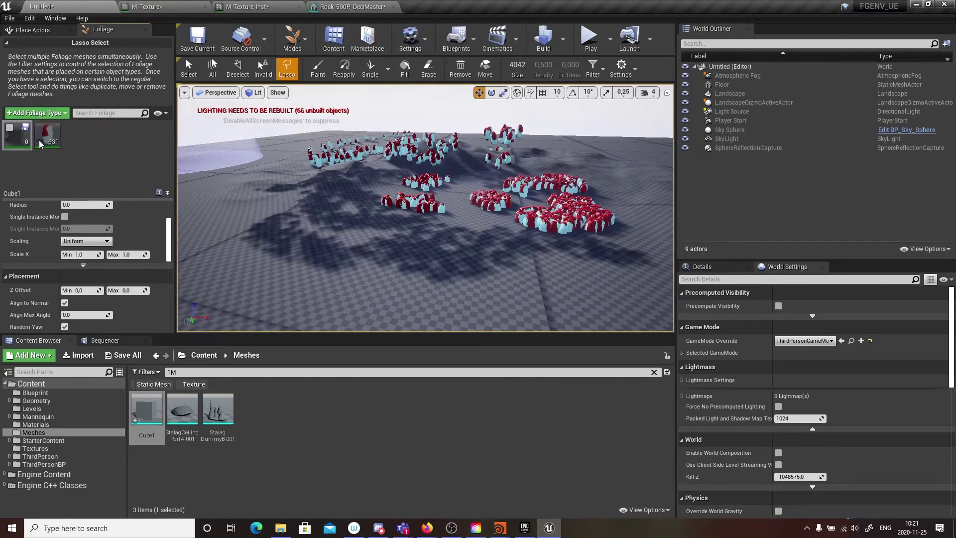
- Activate the rock foliage type again, lasso-select the painted rocks across the landscape and remove them
{"action": "left_click", "coordinate": [40, 129]}
{"action": "mouse_move", "coordinate": [294, 199]}
{"action": "left_mouse_down"}
{"action": "mouse_move", "coordinate": [411, 169]}
{"action": "mouse_move", "coordinate": [523, 222]}
{"action": "mouse_move", "coordinate": [433, 119]}
{"action": "mouse_move", "coordinate": [518, 199]}
{"action": "mouse_move", "coordinate": [411, 90]}
{"action": "left_mouse_up"}
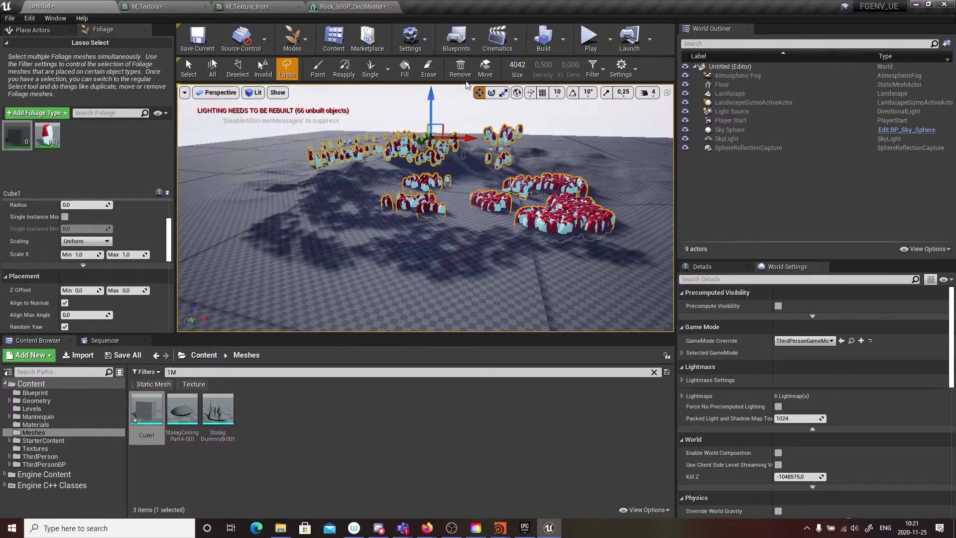
{"action": "left_click", "coordinate": [460, 68]}
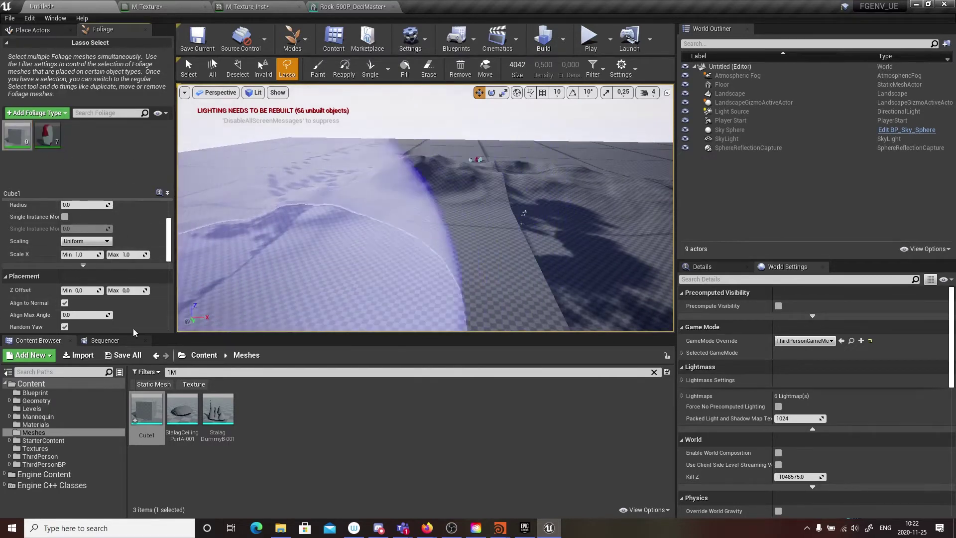
{"action": "left_click_drag", "start_coordinate": [167, 237], "coordinate": [170, 261]}
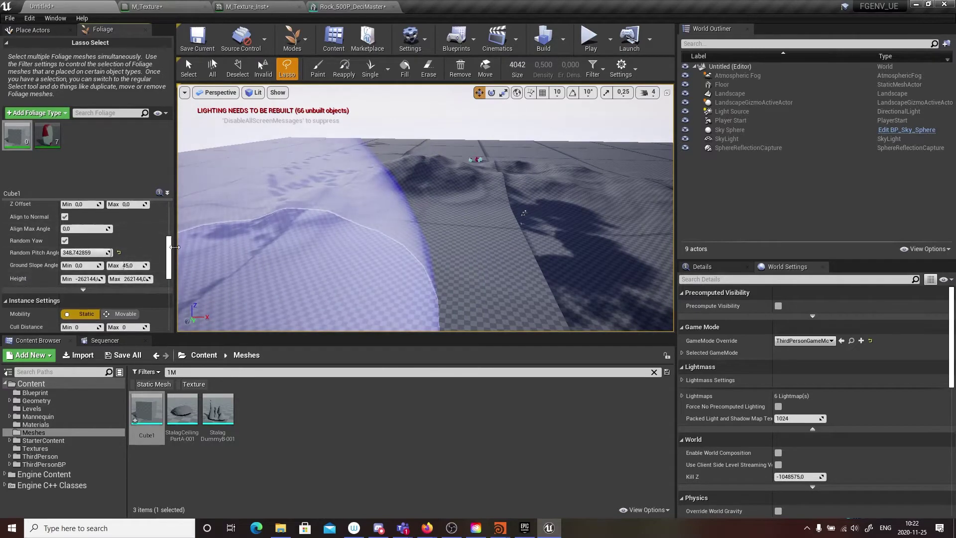
{"action": "scroll", "coordinate": [169, 251], "scroll_direction": "up", "scroll_amount": 3}
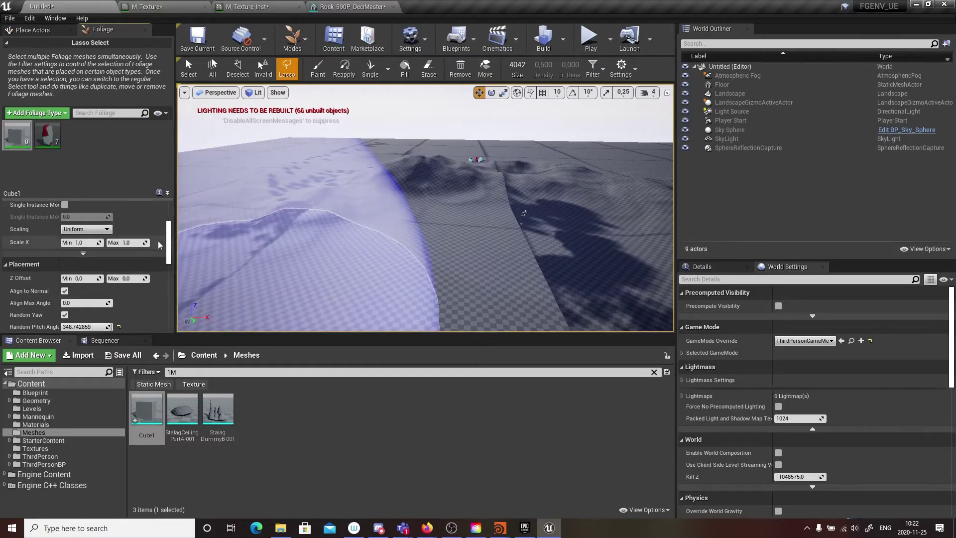
{"action": "key", "text": "alt+Tab"}
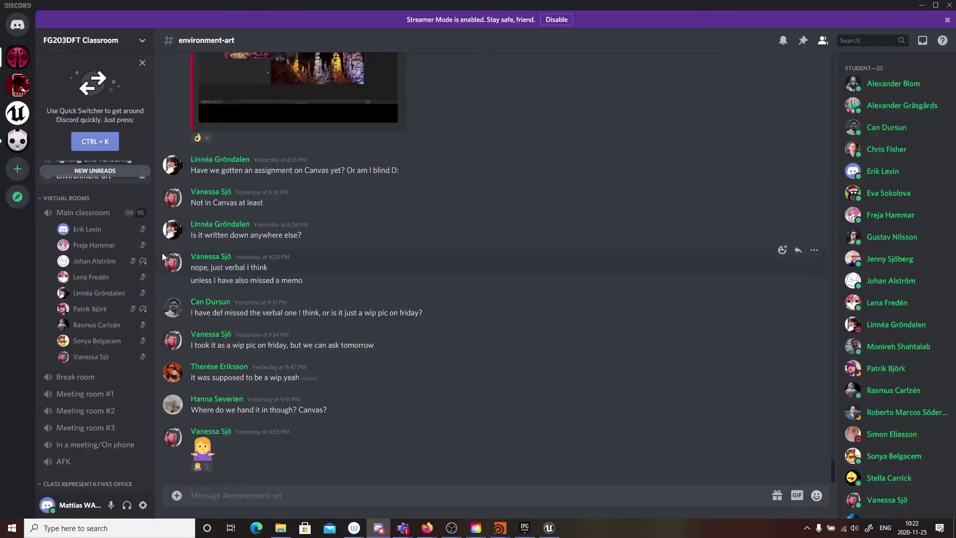
{"action": "key", "text": "alt+Tab"}
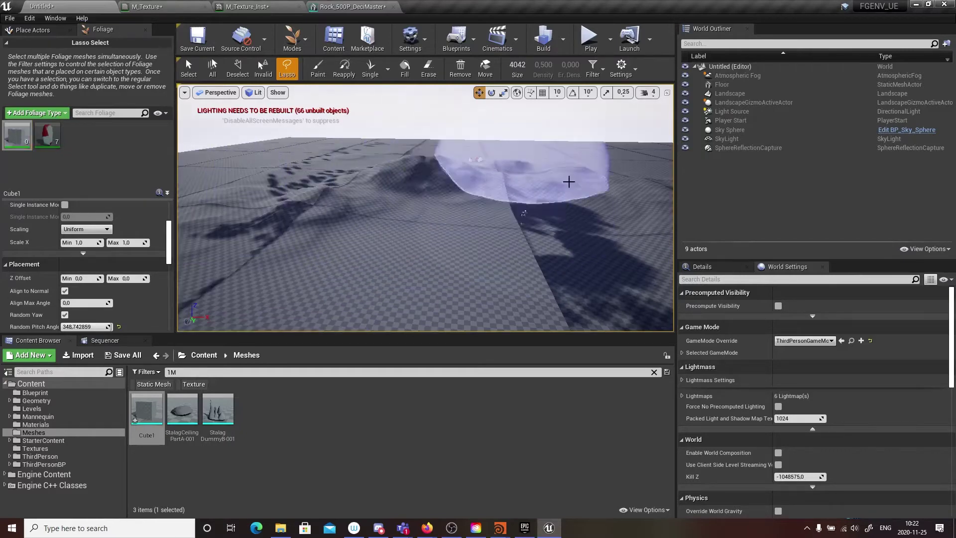
- Paint the hills and surrounding ground densely with randomly pitched Cube1 foliage using the large brush
{"action": "mouse_move", "coordinate": [564, 182]}
{"action": "right_mouse_down"}
{"action": "mouse_move", "coordinate": [565, 224]}
{"action": "mouse_move", "coordinate": [272, 97]}
{"action": "right_mouse_up"}
{"action": "left_click", "coordinate": [328, 74]}
{"action": "left_click_drag", "start_coordinate": [398, 209], "coordinate": [500, 172]}
{"action": "right_click_drag", "start_coordinate": [349, 219], "coordinate": [294, 226]}
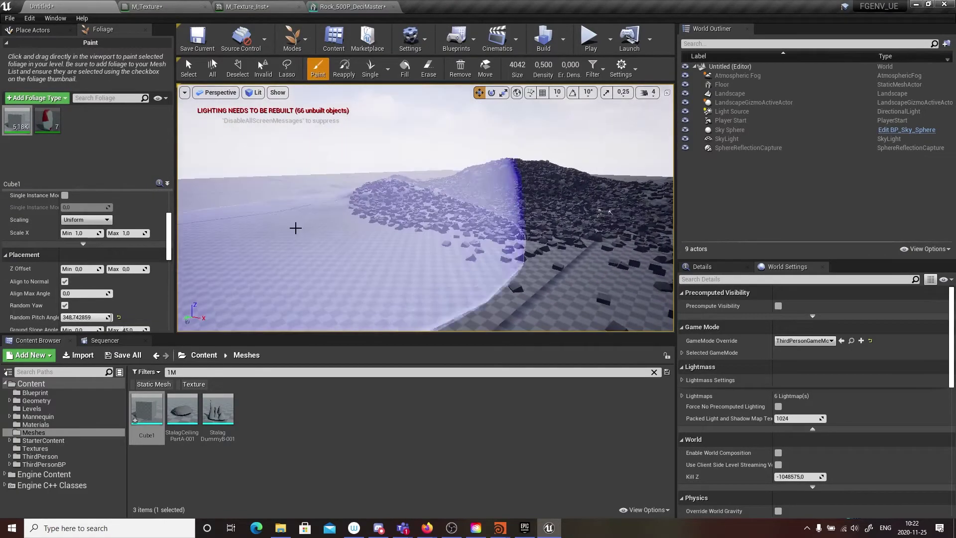
{"action": "mouse_move", "coordinate": [294, 226]}
{"action": "left_mouse_down"}
{"action": "mouse_move", "coordinate": [412, 141]}
{"action": "mouse_move", "coordinate": [182, 295]}
{"action": "left_mouse_up"}
{"action": "mouse_move", "coordinate": [183, 296]}
{"action": "right_mouse_down"}
{"action": "mouse_move", "coordinate": [289, 291]}
{"action": "mouse_move", "coordinate": [180, 117]}
{"action": "right_mouse_up"}
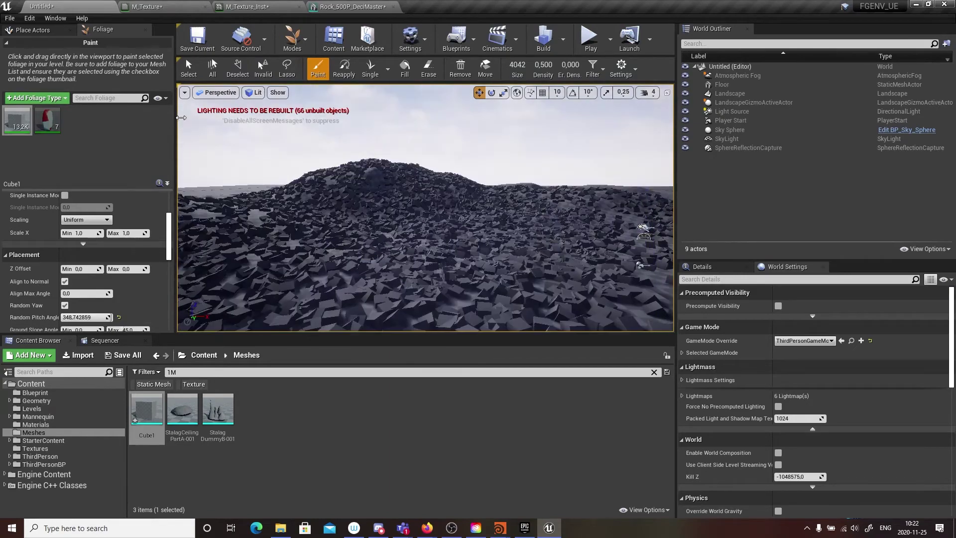
- Turn on the FPS display in the viewport
{"action": "left_click", "coordinate": [197, 92]}
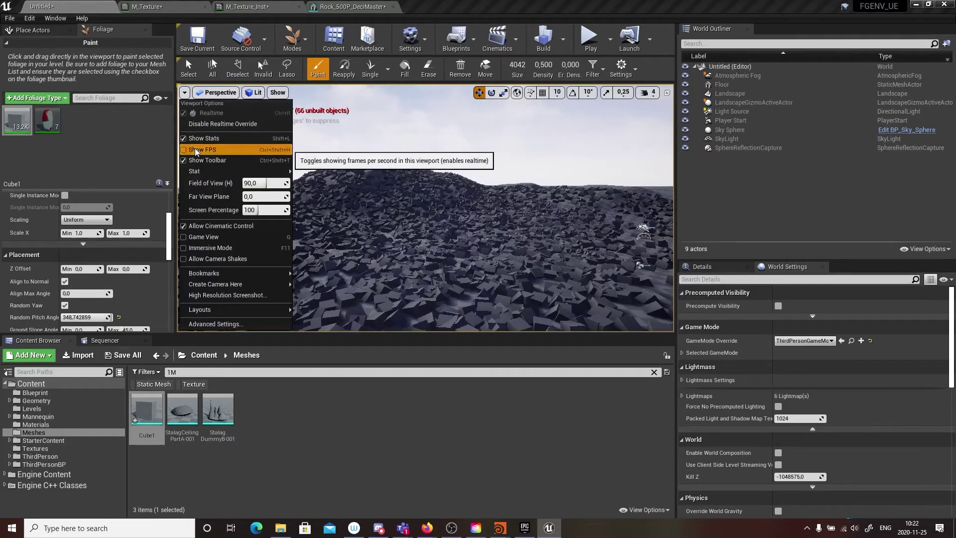
{"action": "left_click", "coordinate": [196, 150]}
{"action": "right_click_drag", "start_coordinate": [398, 209], "coordinate": [438, 226]}
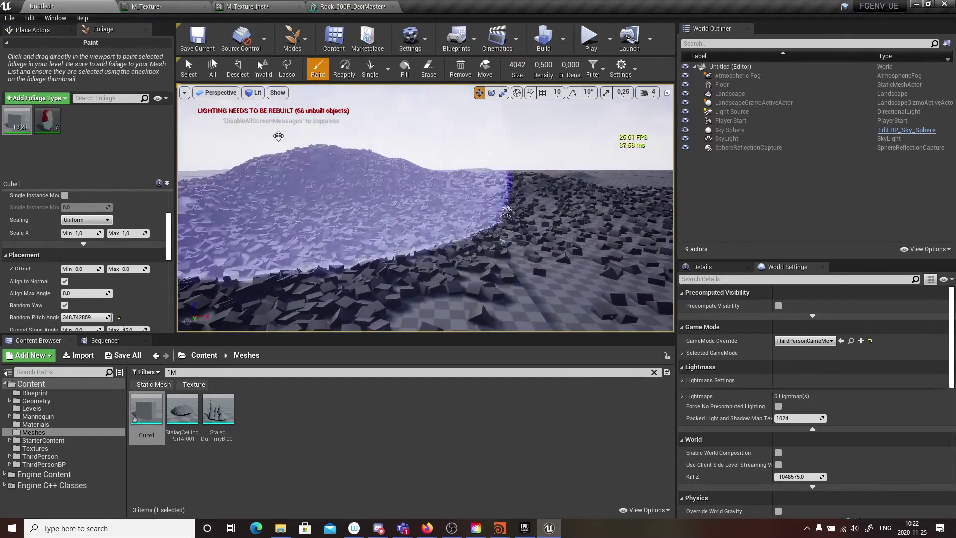
- Switch from foliage painting to Select mode and examine the frame rate across the cube-covered terrain
{"action": "left_click", "coordinate": [296, 40]}
{"action": "left_click", "coordinate": [309, 68]}
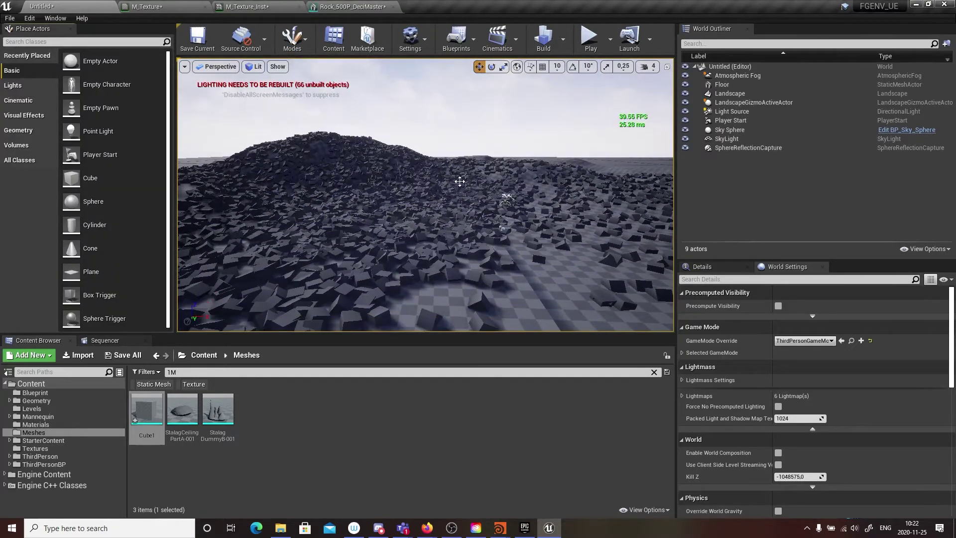
{"action": "right_click_drag", "start_coordinate": [425, 194], "coordinate": [413, 185]}
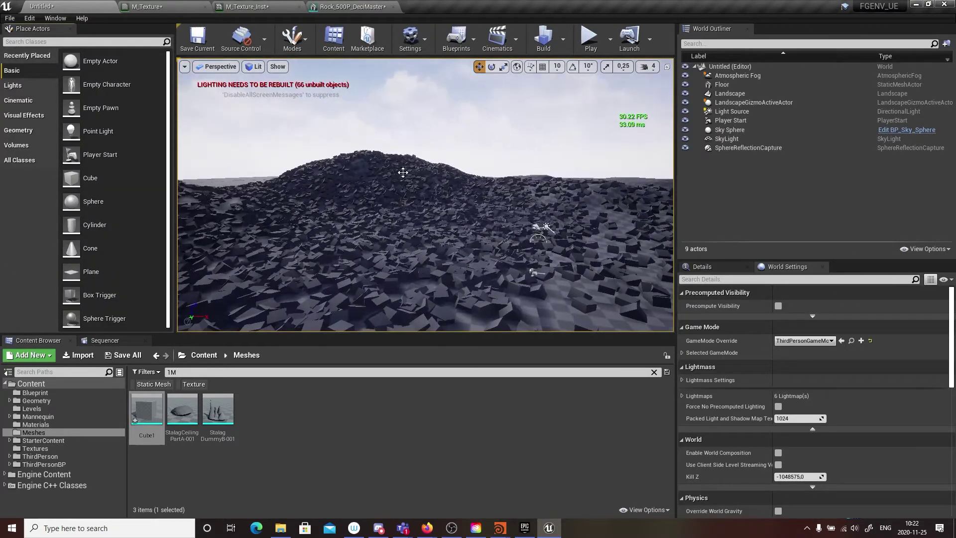
{"action": "key", "text": "F11"}
{"action": "right_click_drag", "start_coordinate": [408, 182], "coordinate": [387, 217]}
{"action": "key", "text": "s"}
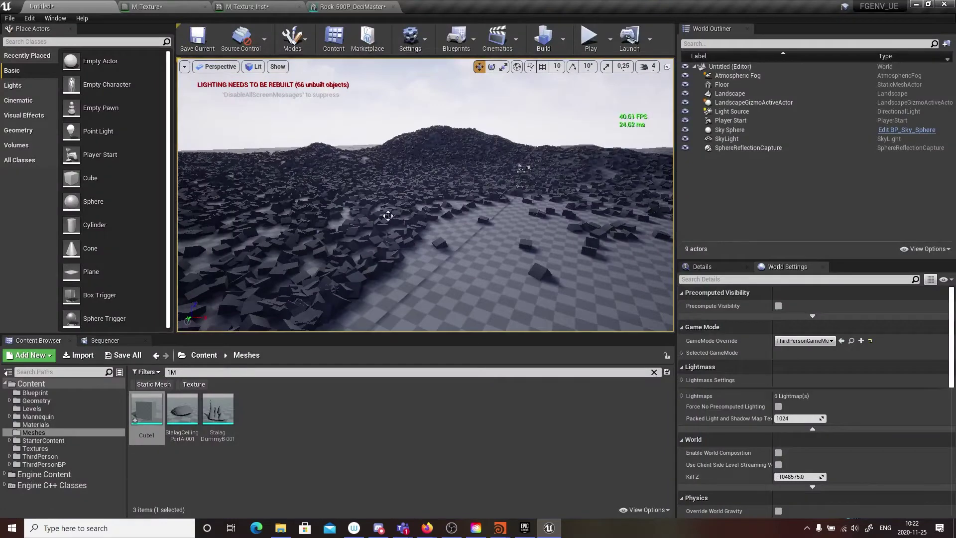
- Build the level's lighting and close the Message Log window that opens over the viewport
{"action": "key", "text": "w"}
{"action": "right_click_drag", "start_coordinate": [420, 184], "coordinate": [435, 193]}
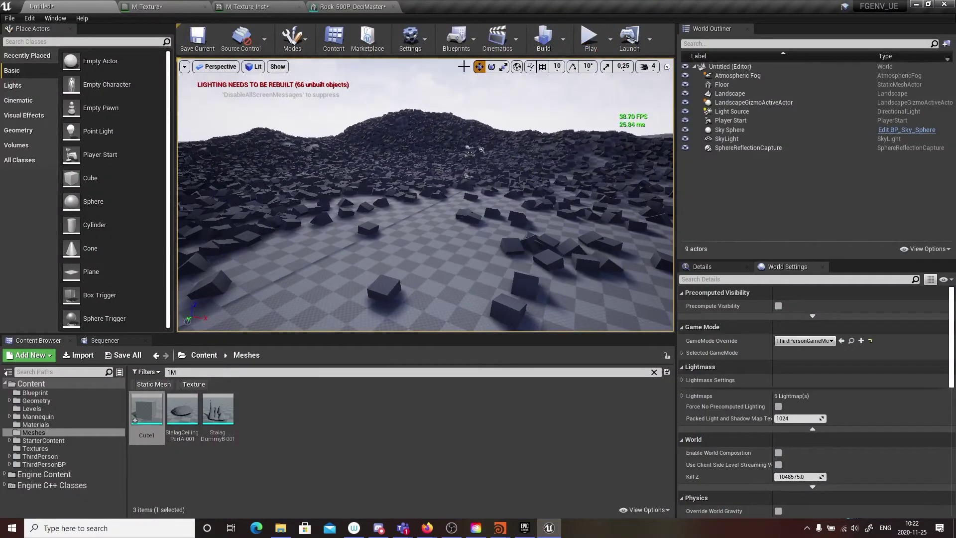
{"action": "left_click", "coordinate": [543, 39]}
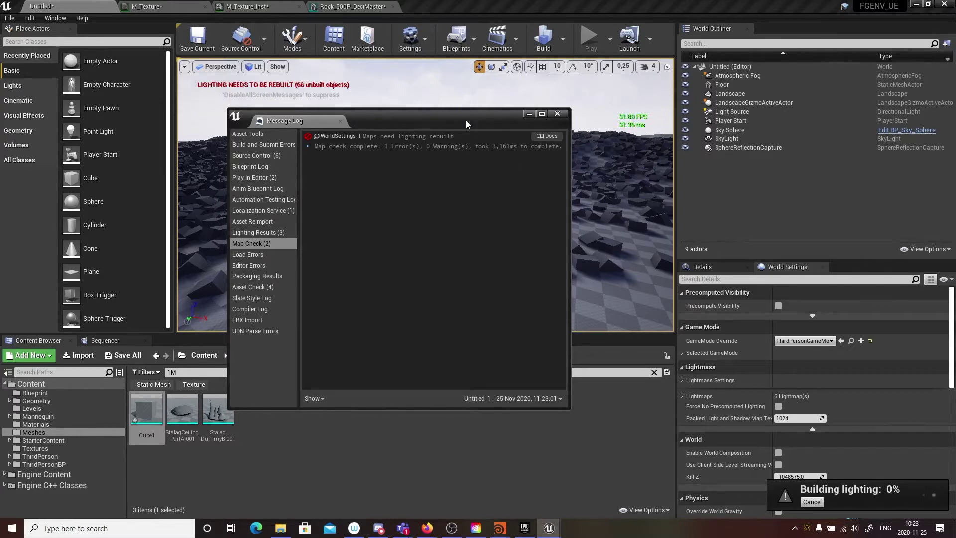
{"action": "left_click_drag", "start_coordinate": [448, 122], "coordinate": [781, 71]}
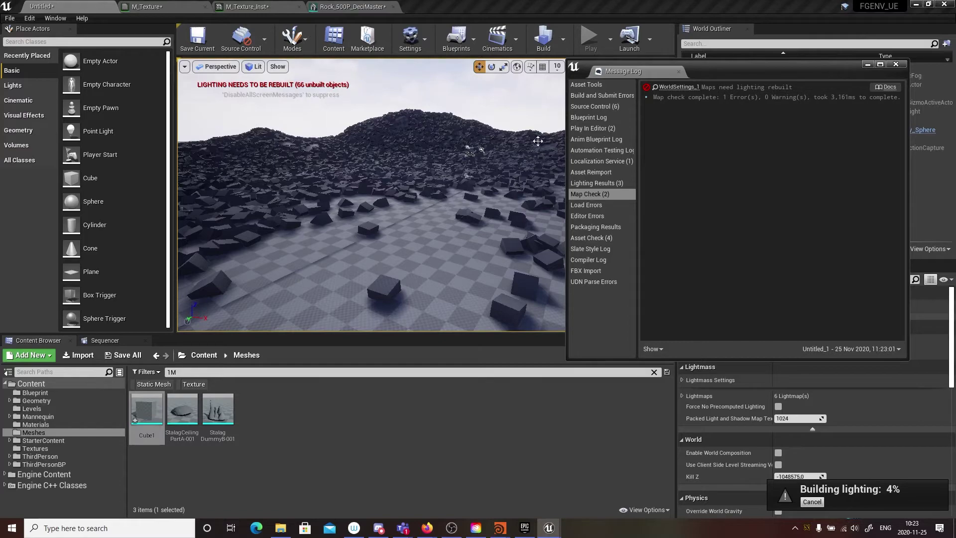
{"action": "left_click_drag", "start_coordinate": [732, 69], "coordinate": [661, 102]}
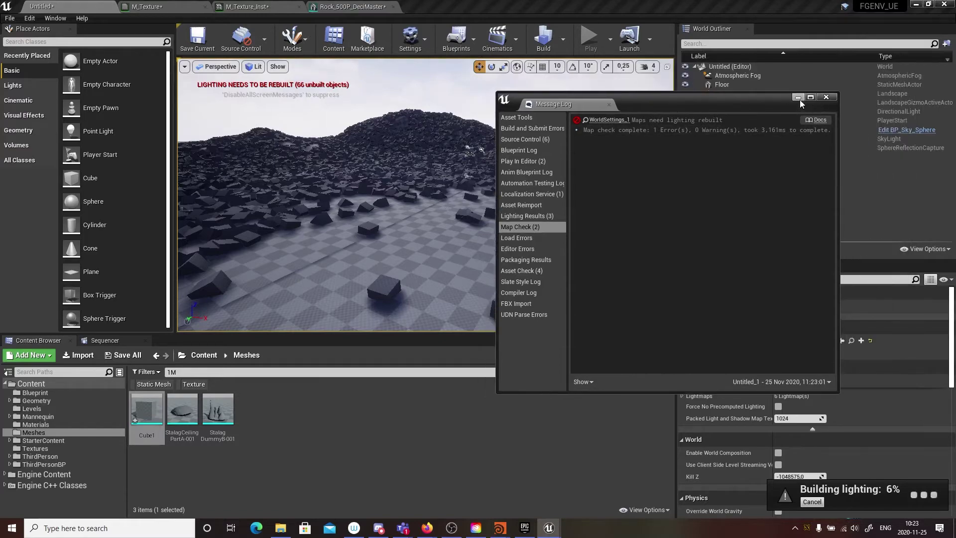
{"action": "left_click", "coordinate": [825, 96]}
- Examine the frame rate from different viewpoints across the cube-covered hills and open floor while the lighting builds
{"action": "right_click_drag", "start_coordinate": [597, 174], "coordinate": [509, 169]}
{"action": "key", "text": "w"}
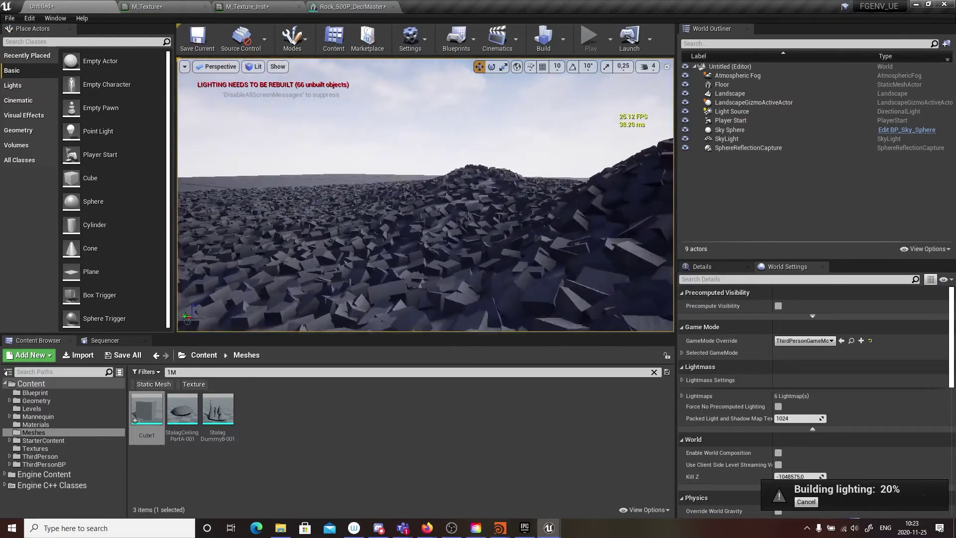
{"action": "right_click_drag", "start_coordinate": [350, 235], "coordinate": [349, 235]}
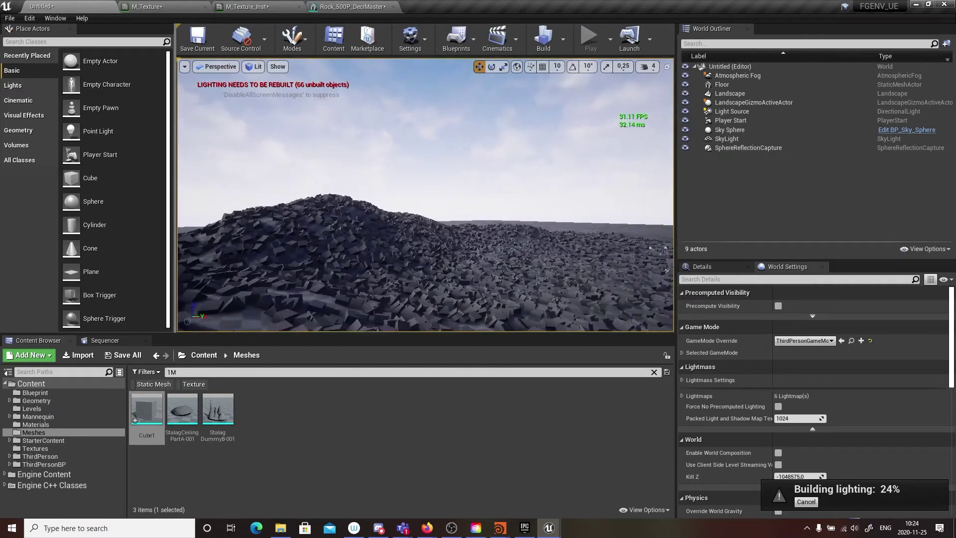
{"action": "right_click_drag", "start_coordinate": [438, 224], "coordinate": [439, 225]}
{"action": "right_click_drag", "start_coordinate": [550, 230], "coordinate": [551, 231]}
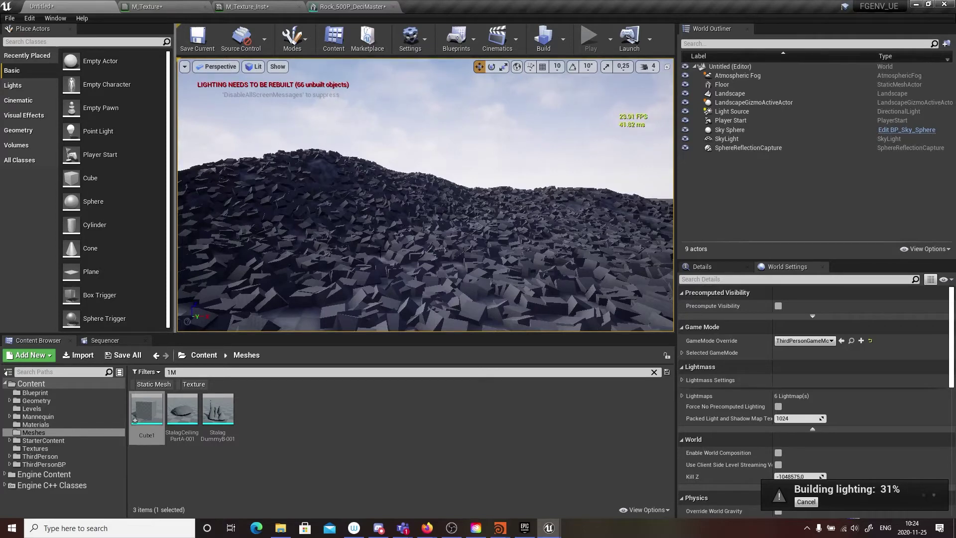
{"action": "right_click_drag", "start_coordinate": [437, 248], "coordinate": [438, 247]}
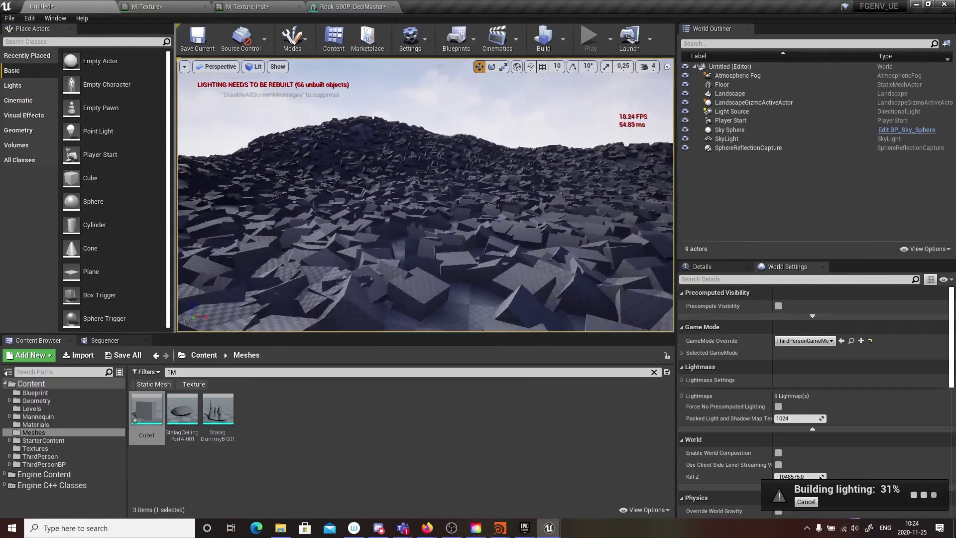
{"action": "right_click_drag", "start_coordinate": [356, 268], "coordinate": [356, 267]}
{"action": "right_click_drag", "start_coordinate": [433, 259], "coordinate": [432, 259]}
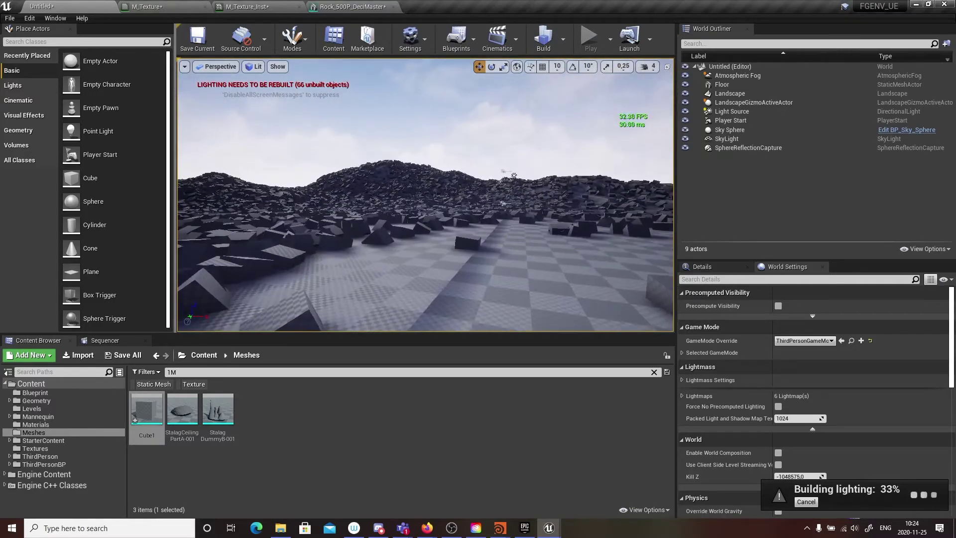
{"action": "right_click_drag", "start_coordinate": [391, 232], "coordinate": [391, 232]}
{"action": "right_click_drag", "start_coordinate": [211, 232], "coordinate": [211, 232]}
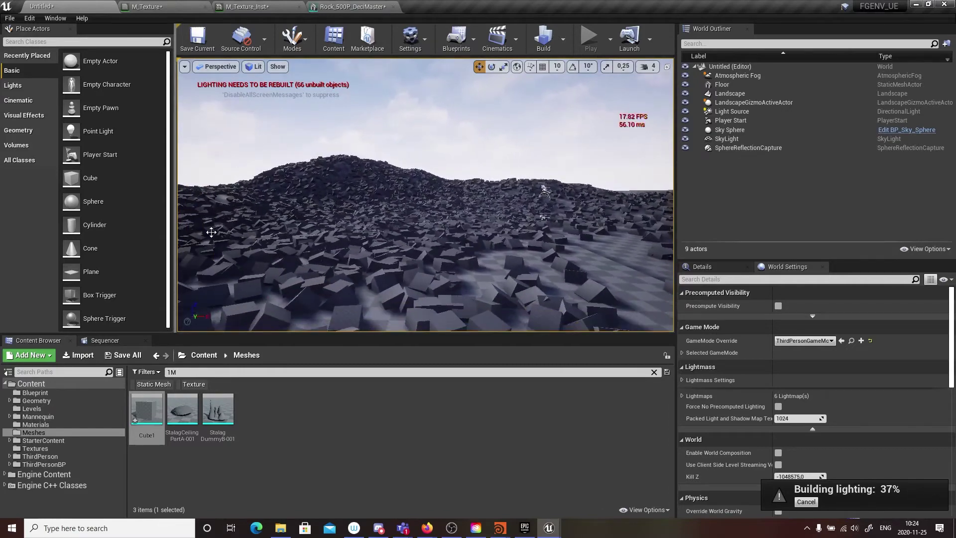
- Switch to landscape sculpting and raise the cube-covered hills into taller peaks with the 2048 brush at 0.3 strength
{"action": "left_click", "coordinate": [293, 38]}
{"action": "left_click", "coordinate": [329, 82]}
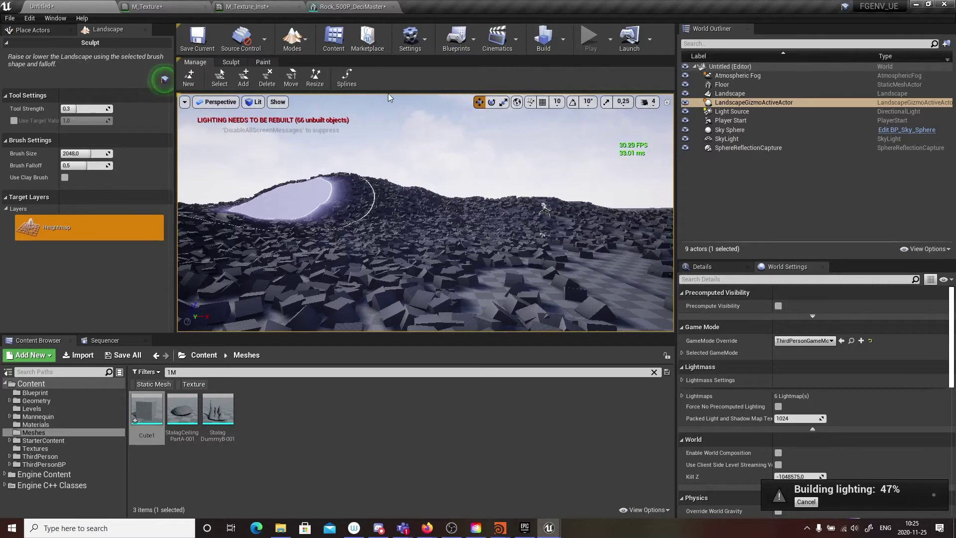
{"action": "left_click", "coordinate": [230, 62]}
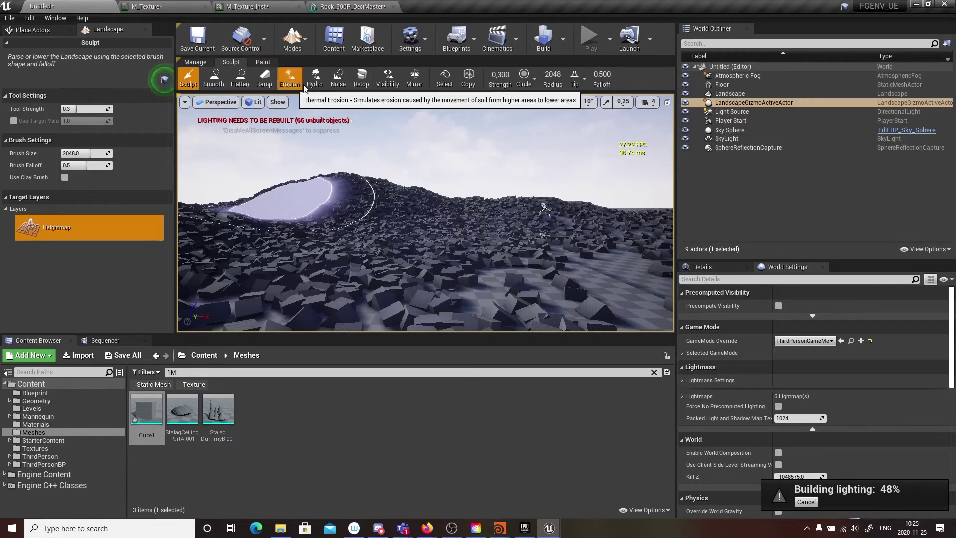
{"action": "mouse_move", "coordinate": [320, 203]}
{"action": "left_mouse_down"}
{"action": "mouse_move", "coordinate": [427, 224]}
{"action": "mouse_move", "coordinate": [464, 259]}
{"action": "mouse_move", "coordinate": [427, 160]}
{"action": "left_mouse_up"}
{"action": "right_click_drag", "start_coordinate": [427, 160], "coordinate": [426, 160]}
{"action": "mouse_move", "coordinate": [341, 167]}
{"action": "left_mouse_down"}
{"action": "mouse_move", "coordinate": [373, 144]}
{"action": "mouse_move", "coordinate": [485, 188]}
{"action": "left_mouse_up"}
{"action": "mouse_move", "coordinate": [426, 185]}
{"action": "left_mouse_down"}
{"action": "mouse_move", "coordinate": [349, 171]}
{"action": "mouse_move", "coordinate": [399, 162]}
{"action": "mouse_move", "coordinate": [376, 185]}
{"action": "mouse_move", "coordinate": [346, 140]}
{"action": "left_mouse_up"}
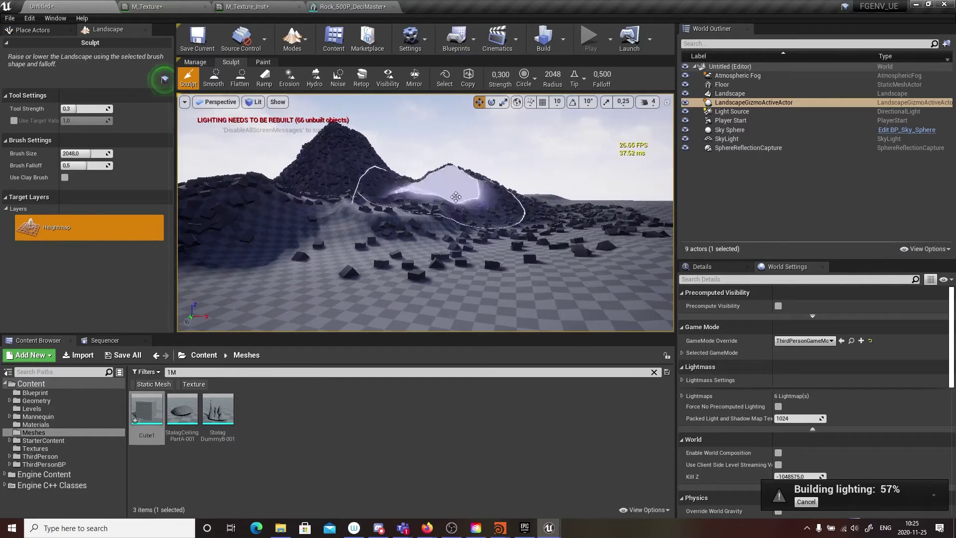
- Sculpt raised terrain beside the open floor and a row of low hills on the distant flat ground
{"action": "right_click_drag", "start_coordinate": [498, 191], "coordinate": [281, 209]}
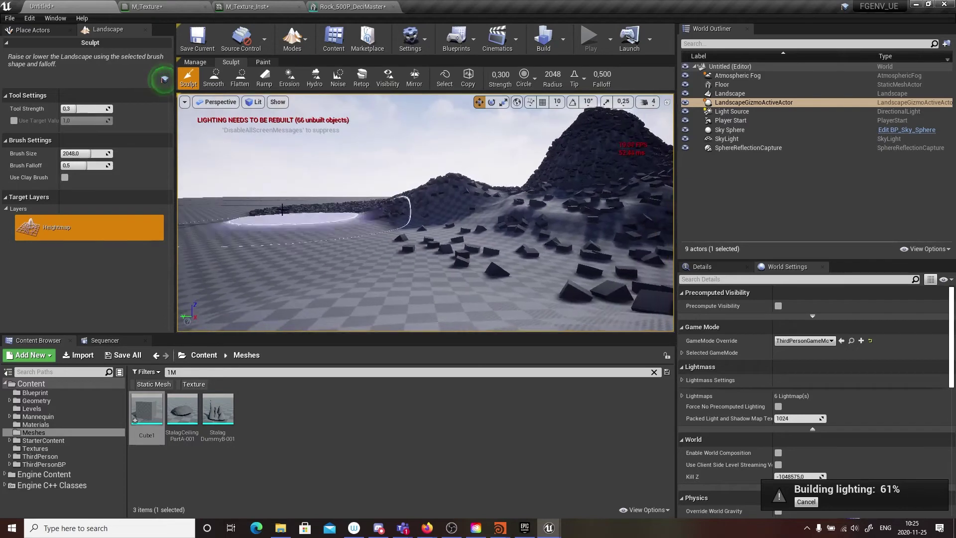
{"action": "mouse_move", "coordinate": [224, 202]}
{"action": "left_mouse_down"}
{"action": "mouse_move", "coordinate": [329, 211]}
{"action": "mouse_move", "coordinate": [300, 186]}
{"action": "left_mouse_up"}
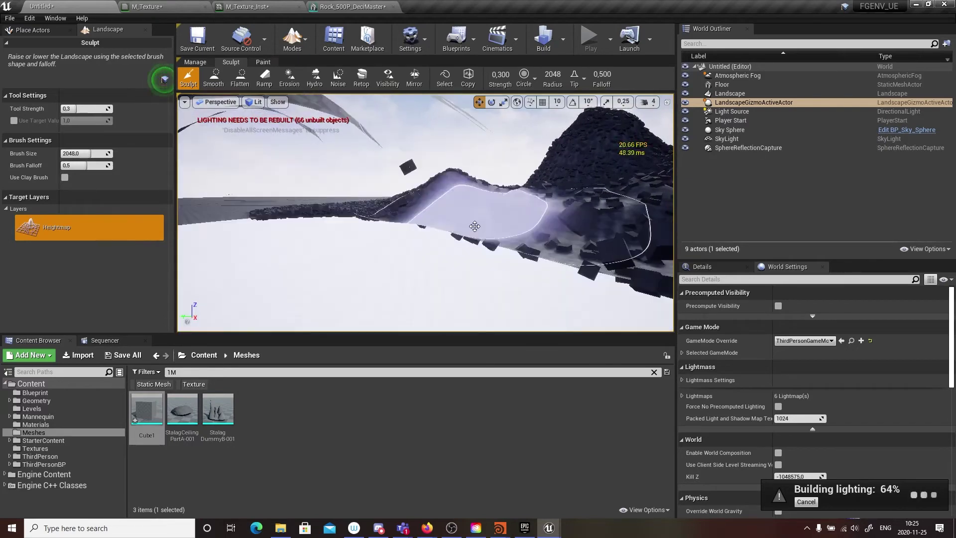
{"action": "mouse_move", "coordinate": [301, 186]}
{"action": "right_mouse_down"}
{"action": "mouse_move", "coordinate": [311, 170]}
{"action": "mouse_move", "coordinate": [298, 247]}
{"action": "mouse_move", "coordinate": [275, 234]}
{"action": "mouse_move", "coordinate": [288, 204]}
{"action": "right_mouse_up"}
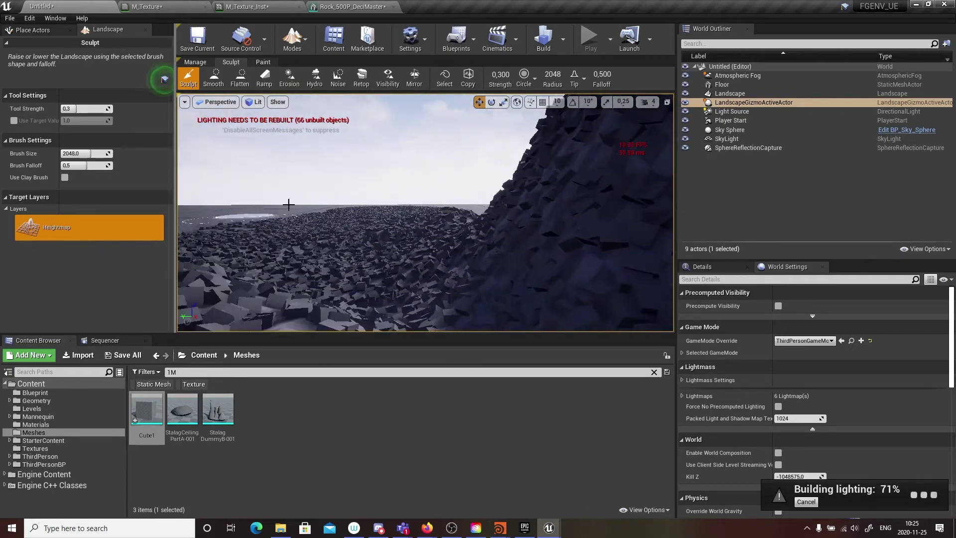
{"action": "left_click_drag", "start_coordinate": [282, 205], "coordinate": [349, 213]}
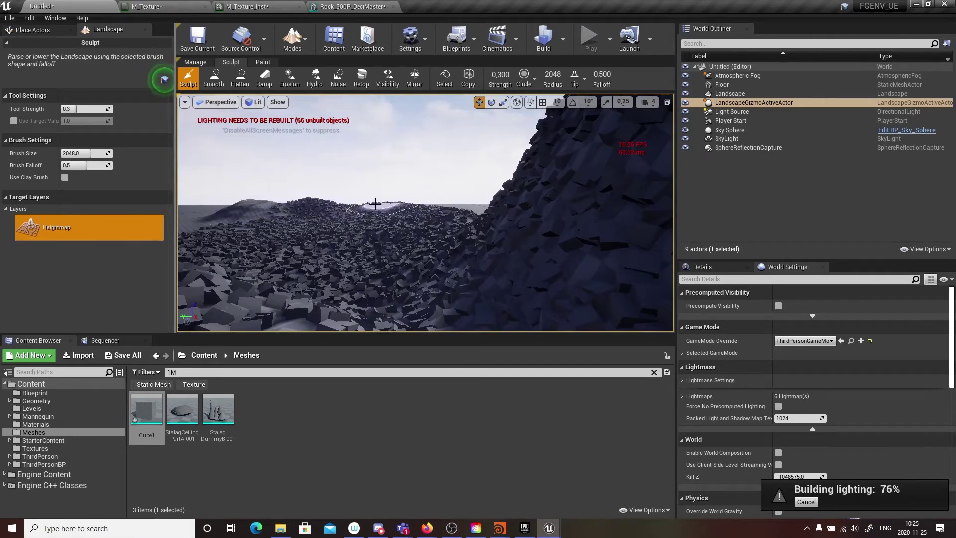
- Raise the landscape around the edges of the cube field into higher slopes and a steep peak
{"action": "mouse_move", "coordinate": [417, 176]}
{"action": "right_mouse_down"}
{"action": "mouse_move", "coordinate": [388, 235]}
{"action": "mouse_move", "coordinate": [259, 231]}
{"action": "right_mouse_up"}
{"action": "mouse_move", "coordinate": [313, 226]}
{"action": "left_mouse_down"}
{"action": "mouse_move", "coordinate": [149, 249]}
{"action": "mouse_move", "coordinate": [299, 263]}
{"action": "left_mouse_up"}
{"action": "mouse_move", "coordinate": [298, 264]}
{"action": "right_mouse_down"}
{"action": "mouse_move", "coordinate": [286, 286]}
{"action": "mouse_move", "coordinate": [259, 279]}
{"action": "right_mouse_up"}
{"action": "left_click_drag", "start_coordinate": [269, 214], "coordinate": [284, 209]}
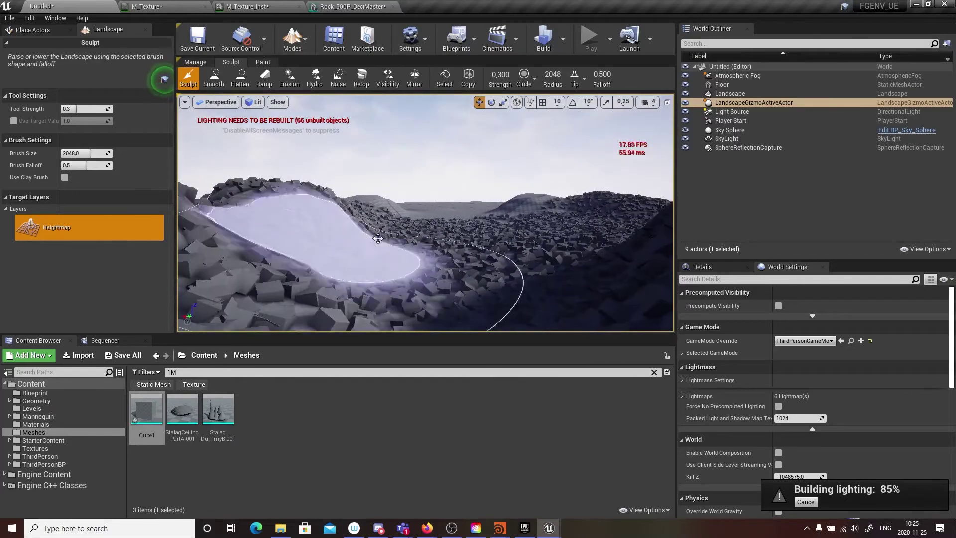
{"action": "right_click_drag", "start_coordinate": [284, 209], "coordinate": [249, 202]}
{"action": "left_click_drag", "start_coordinate": [284, 202], "coordinate": [316, 190]}
{"action": "right_click_drag", "start_coordinate": [315, 189], "coordinate": [457, 193]}
{"action": "mouse_move", "coordinate": [457, 194]}
{"action": "left_mouse_down"}
{"action": "mouse_move", "coordinate": [399, 188]}
{"action": "mouse_move", "coordinate": [504, 191]}
{"action": "left_mouse_up"}
{"action": "mouse_move", "coordinate": [506, 203]}
{"action": "right_mouse_down"}
{"action": "mouse_move", "coordinate": [448, 204]}
{"action": "mouse_move", "coordinate": [567, 204]}
{"action": "right_mouse_up"}
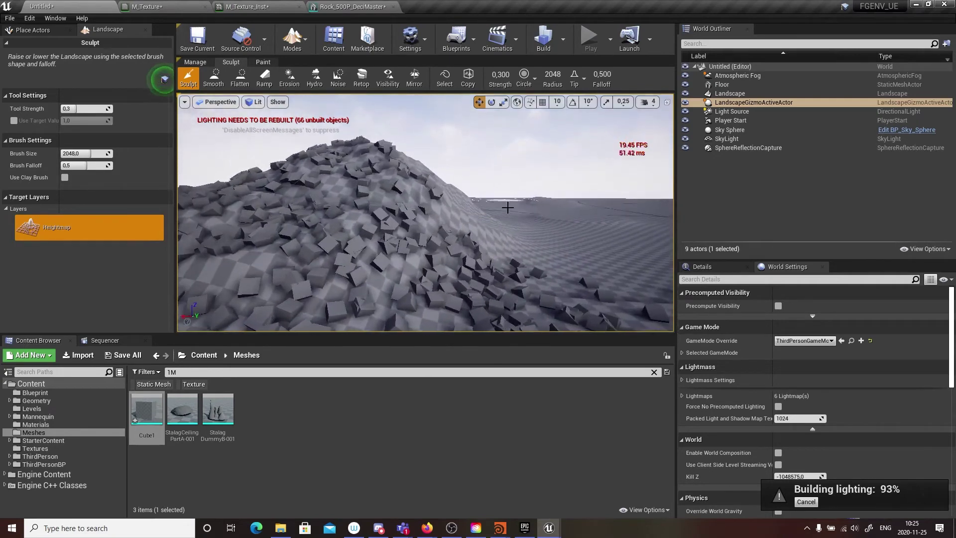
{"action": "mouse_move", "coordinate": [488, 191]}
{"action": "left_mouse_down"}
{"action": "mouse_move", "coordinate": [500, 211]}
{"action": "mouse_move", "coordinate": [544, 192]}
{"action": "left_mouse_up"}
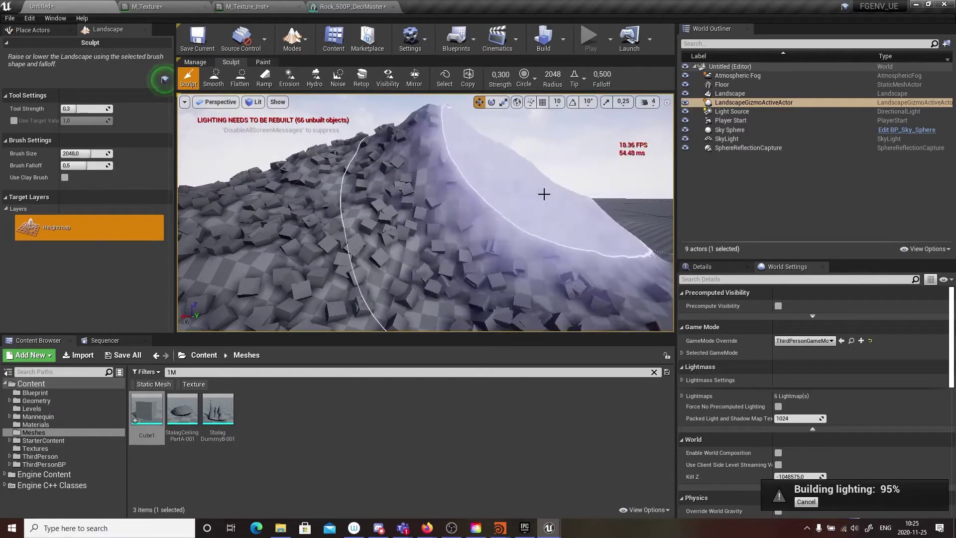
{"action": "mouse_move", "coordinate": [544, 192]}
{"action": "right_mouse_down"}
{"action": "mouse_move", "coordinate": [523, 192]}
{"action": "mouse_move", "coordinate": [553, 192]}
{"action": "mouse_move", "coordinate": [384, 231]}
{"action": "right_mouse_up"}
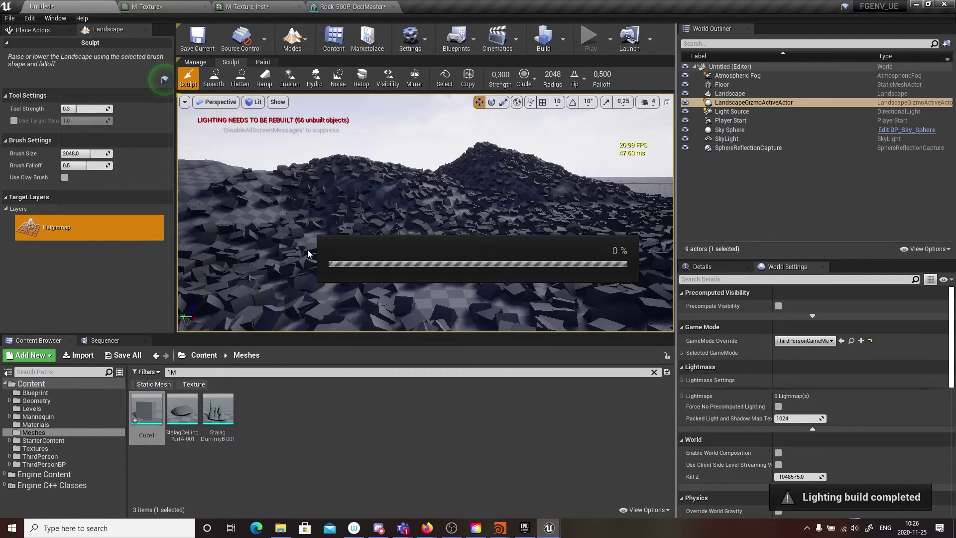
- Sculpt the ground beneath the nearby cubes and around the valley into additional raised hills
{"action": "left_click_drag", "start_coordinate": [307, 249], "coordinate": [404, 246]}
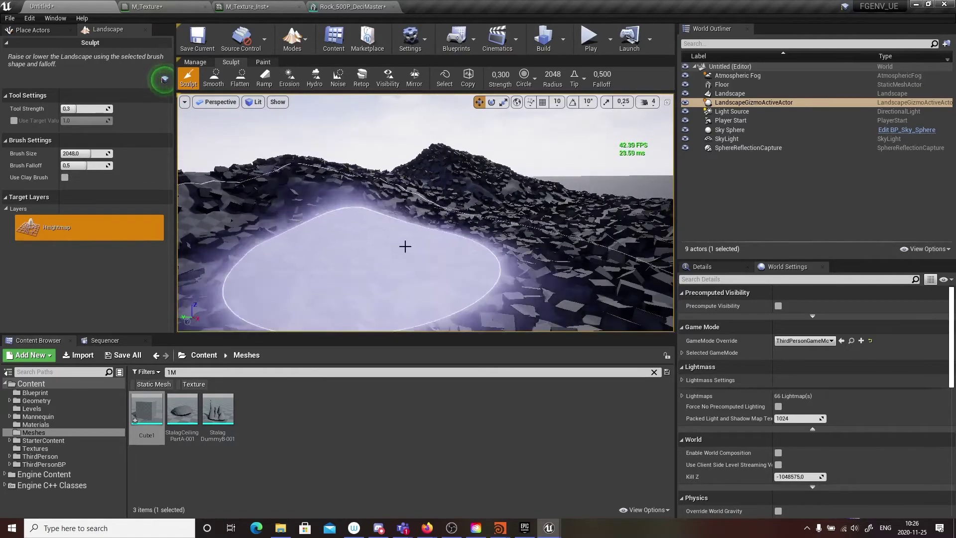
{"action": "right_click_drag", "start_coordinate": [416, 239], "coordinate": [618, 277]}
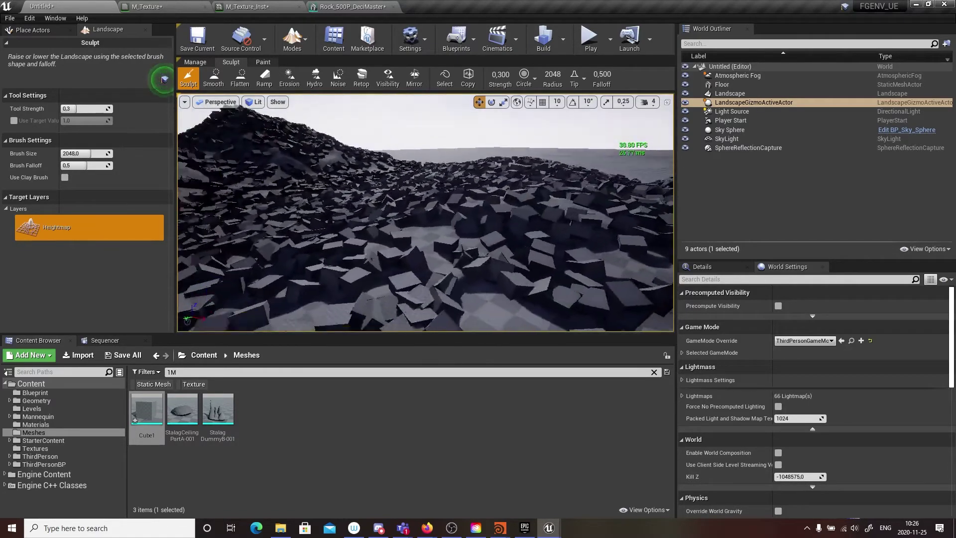
{"action": "right_click_drag", "start_coordinate": [387, 217], "coordinate": [360, 184]}
{"action": "key", "text": "e"}
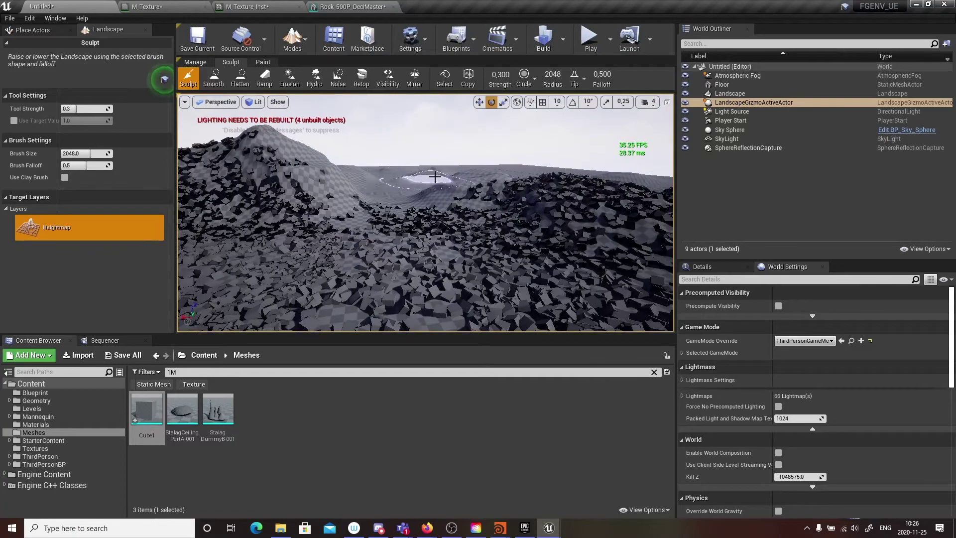
{"action": "right_click_drag", "start_coordinate": [433, 184], "coordinate": [314, 201]}
{"action": "mouse_move", "coordinate": [314, 201]}
{"action": "left_mouse_down"}
{"action": "mouse_move", "coordinate": [390, 202]}
{"action": "mouse_move", "coordinate": [375, 258]}
{"action": "mouse_move", "coordinate": [429, 185]}
{"action": "left_mouse_up"}
{"action": "mouse_move", "coordinate": [429, 185]}
{"action": "right_mouse_down"}
{"action": "mouse_move", "coordinate": [438, 188]}
{"action": "mouse_move", "coordinate": [423, 192]}
{"action": "mouse_move", "coordinate": [455, 193]}
{"action": "right_mouse_up"}
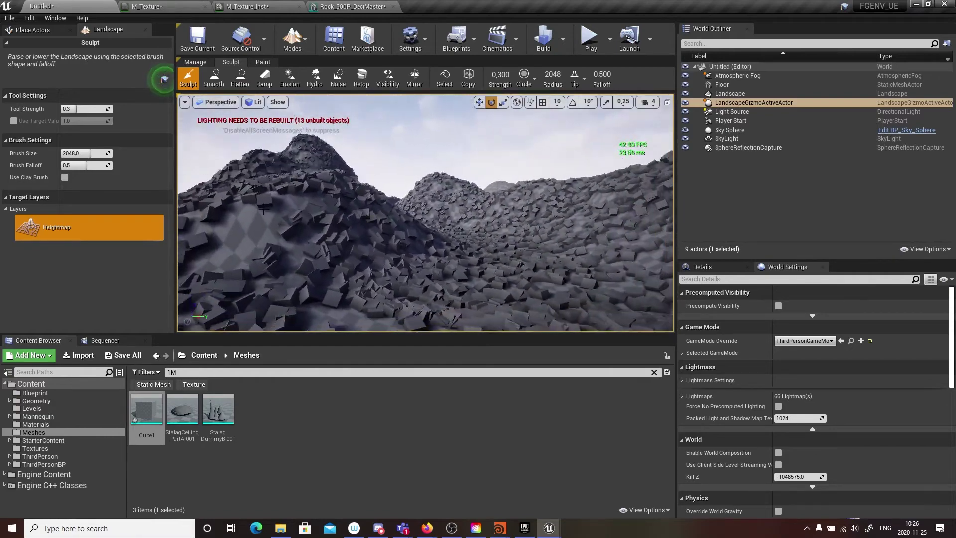
- Enlarge the viewport vertically and select the Player Start actor
{"action": "left_click_drag", "start_coordinate": [366, 340], "coordinate": [367, 383]}
{"action": "mouse_move", "coordinate": [429, 279]}
{"action": "right_mouse_down"}
{"action": "mouse_move", "coordinate": [438, 281]}
{"action": "mouse_move", "coordinate": [431, 289]}
{"action": "mouse_move", "coordinate": [422, 254]}
{"action": "mouse_move", "coordinate": [475, 253]}
{"action": "mouse_move", "coordinate": [483, 258]}
{"action": "mouse_move", "coordinate": [468, 279]}
{"action": "mouse_move", "coordinate": [517, 317]}
{"action": "right_mouse_up"}
{"action": "left_click", "coordinate": [730, 121]}
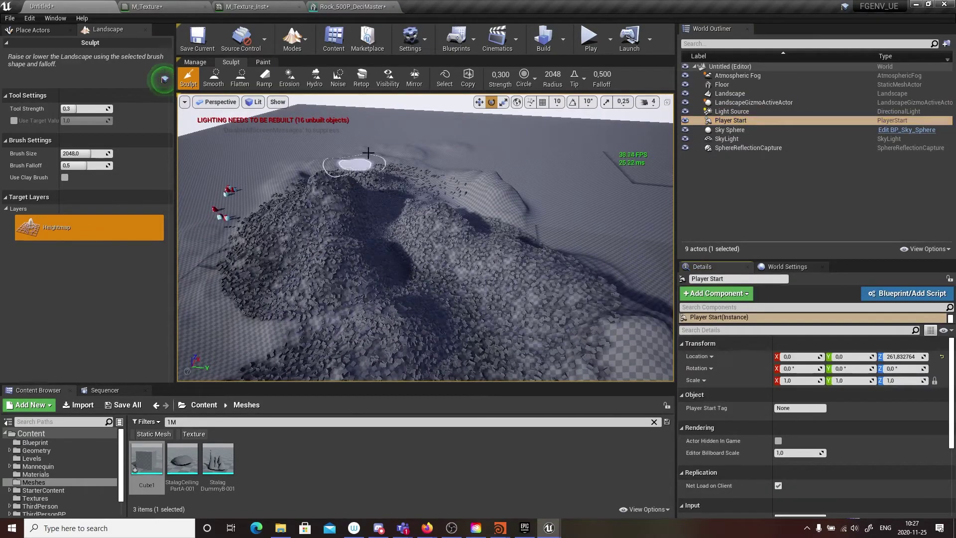
{"action": "mouse_move", "coordinate": [337, 235]}
{"action": "right_mouse_down"}
{"action": "mouse_move", "coordinate": [300, 256]}
{"action": "mouse_move", "coordinate": [341, 249]}
{"action": "mouse_move", "coordinate": [338, 269]}
{"action": "mouse_move", "coordinate": [331, 263]}
{"action": "right_mouse_up"}
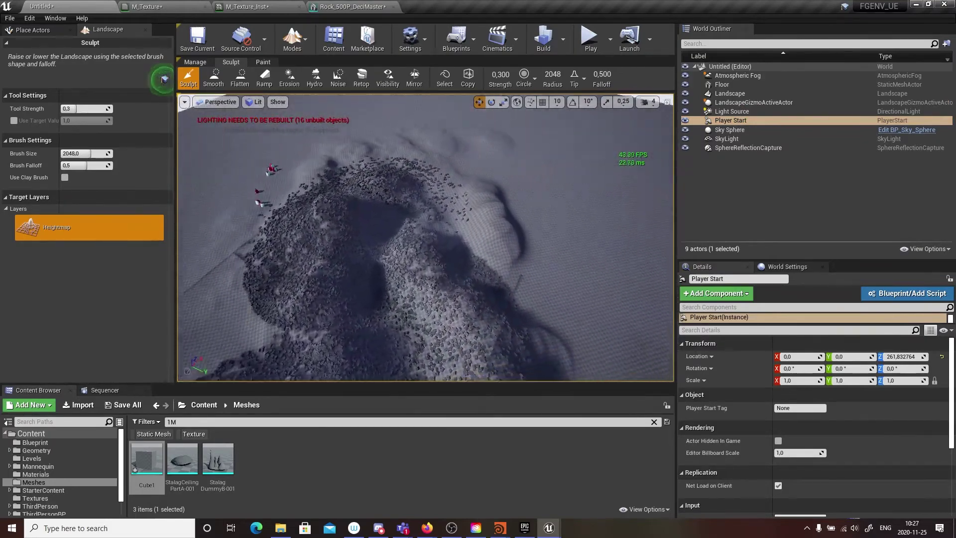
{"action": "right_click_drag", "start_coordinate": [469, 237], "coordinate": [458, 219]}
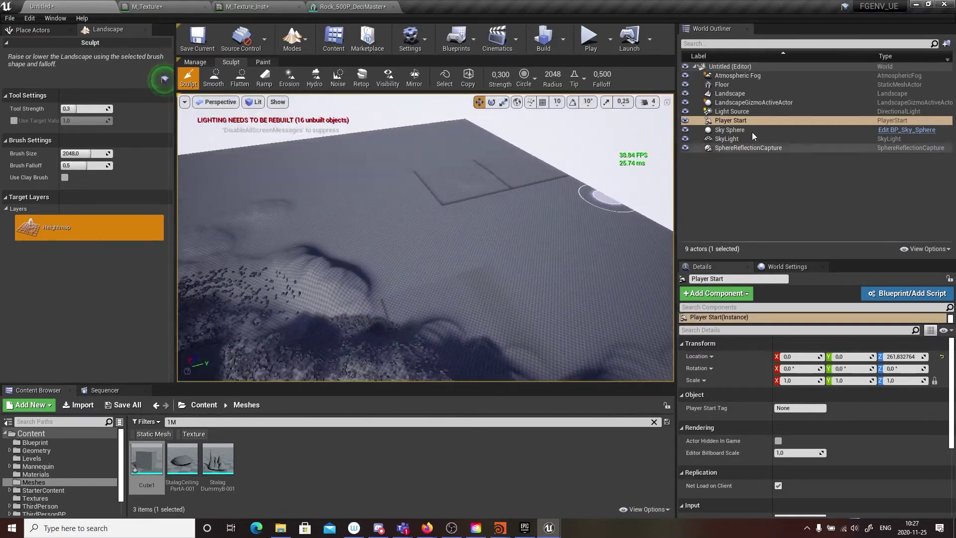
{"action": "left_click", "coordinate": [730, 120]}
- Return to Select mode and focus the view on the Player Start
{"action": "left_click", "coordinate": [301, 37]}
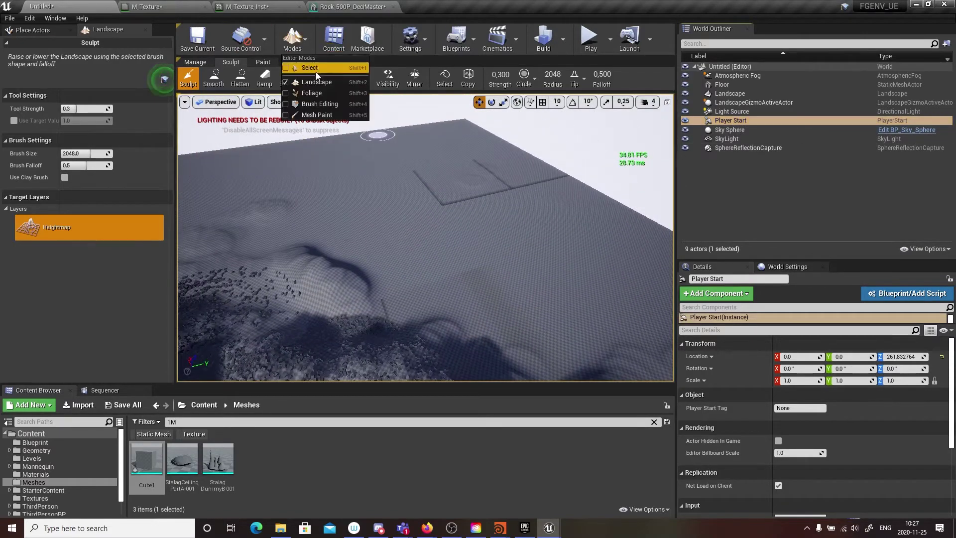
{"action": "left_click", "coordinate": [321, 67]}
{"action": "key", "text": "f"}
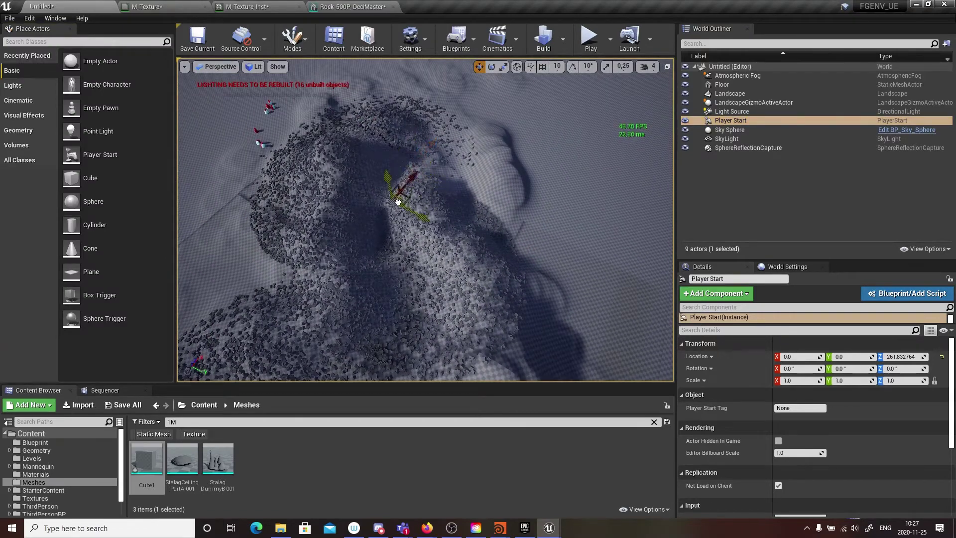
{"action": "key", "text": "e"}
{"action": "right_click_drag", "start_coordinate": [411, 269], "coordinate": [534, 226]}
{"action": "left_click", "coordinate": [730, 112]}
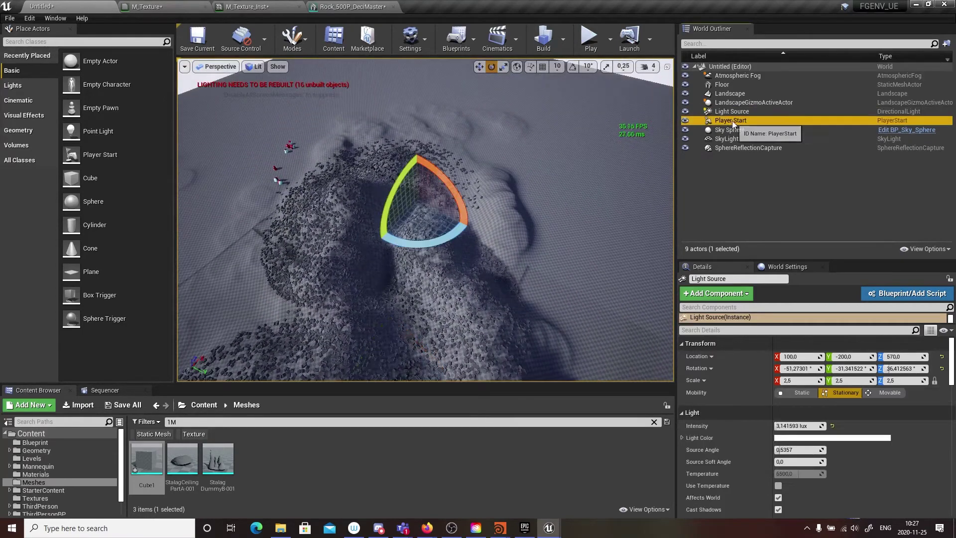
{"action": "double_click", "coordinate": [730, 120]}
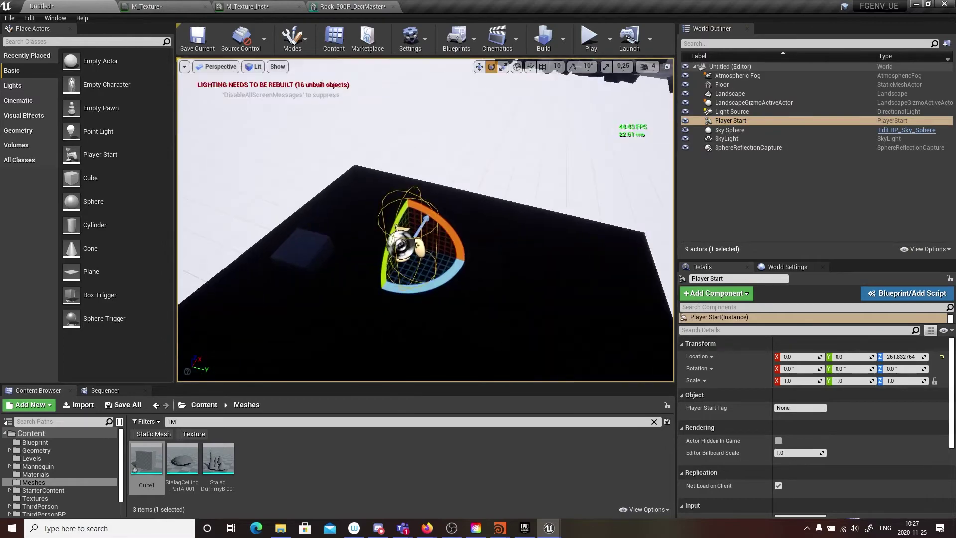
- Move the Player Start up into the cube-covered valley to about X -3948, Y 1379, Z 877 and play-test the level
{"action": "right_click_drag", "start_coordinate": [425, 239], "coordinate": [398, 269]}
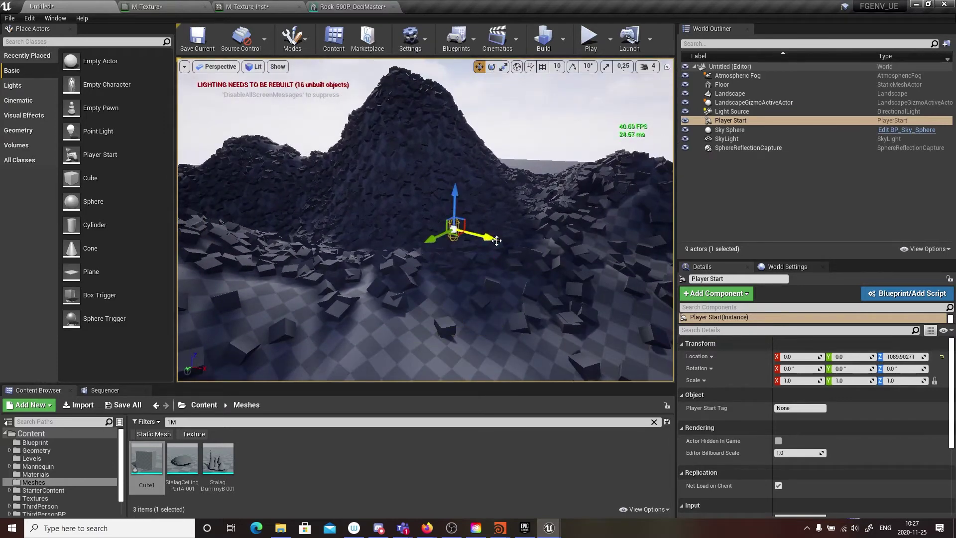
{"action": "left_click_drag", "start_coordinate": [496, 240], "coordinate": [300, 212]}
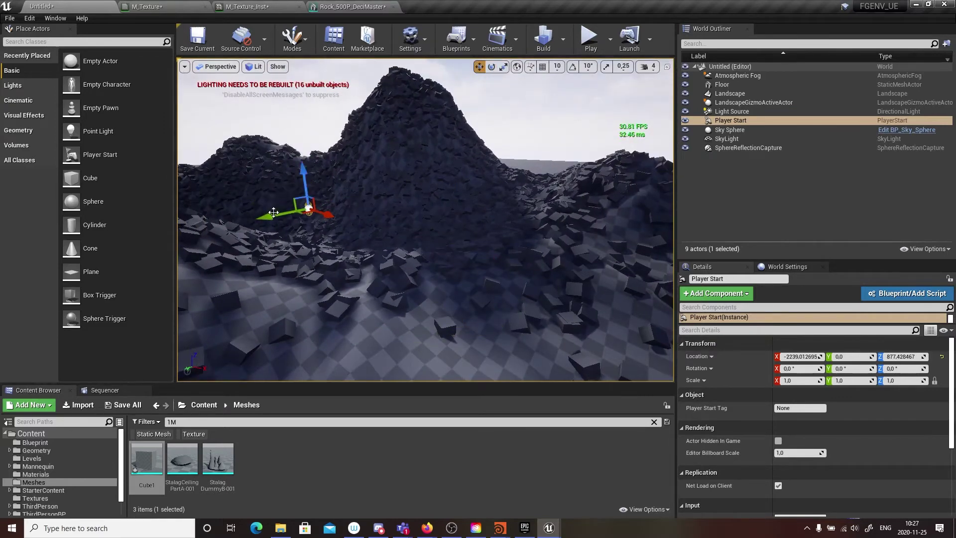
{"action": "right_click_drag", "start_coordinate": [281, 226], "coordinate": [254, 242]}
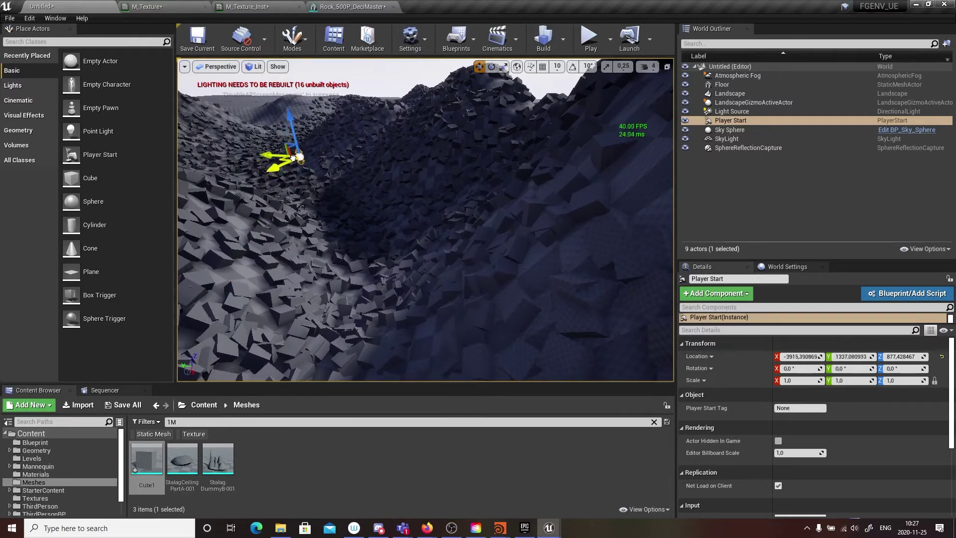
{"action": "left_click", "coordinate": [589, 38]}
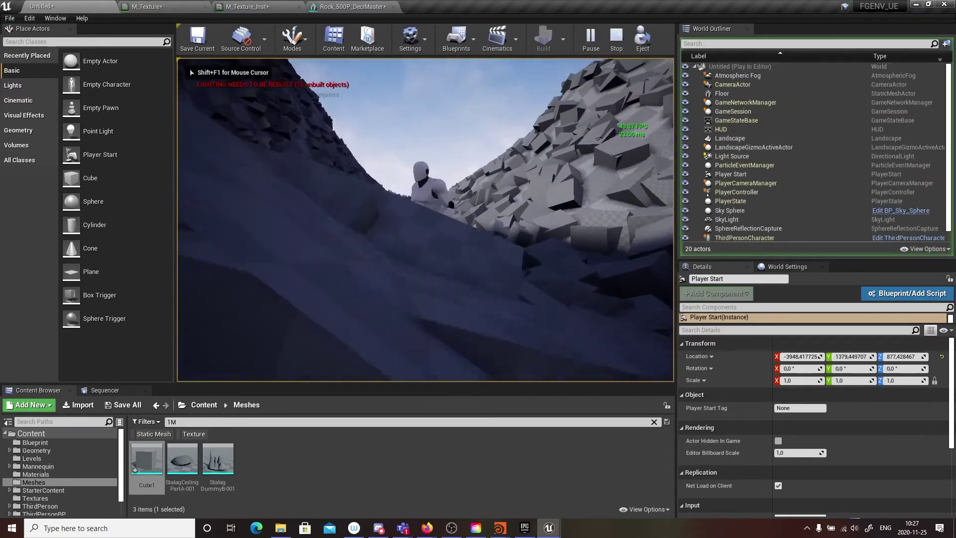
{"action": "key", "text": "Escape"}
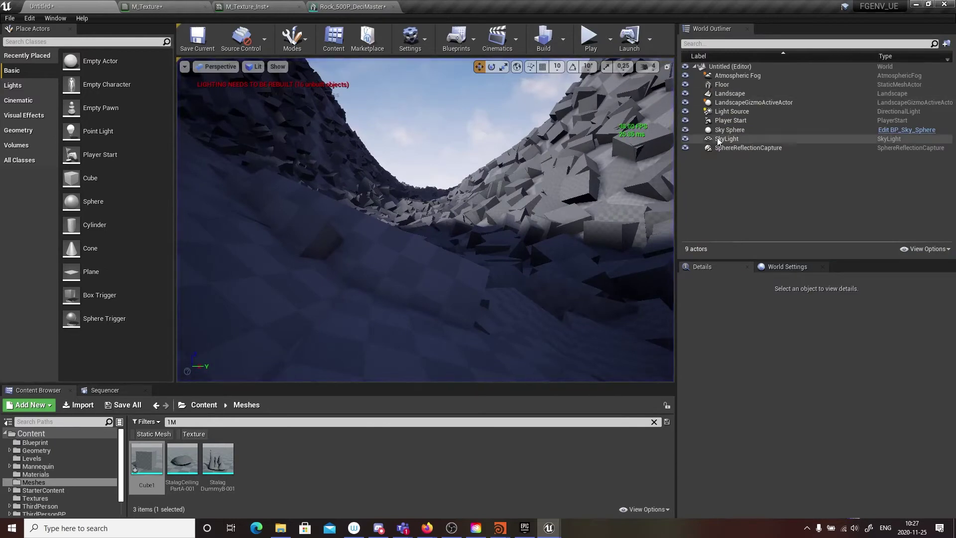
- Lower the Player Start toward the valley floor, placing it at about X -4152, Y 806, Z 357
{"action": "double_click", "coordinate": [730, 120]}
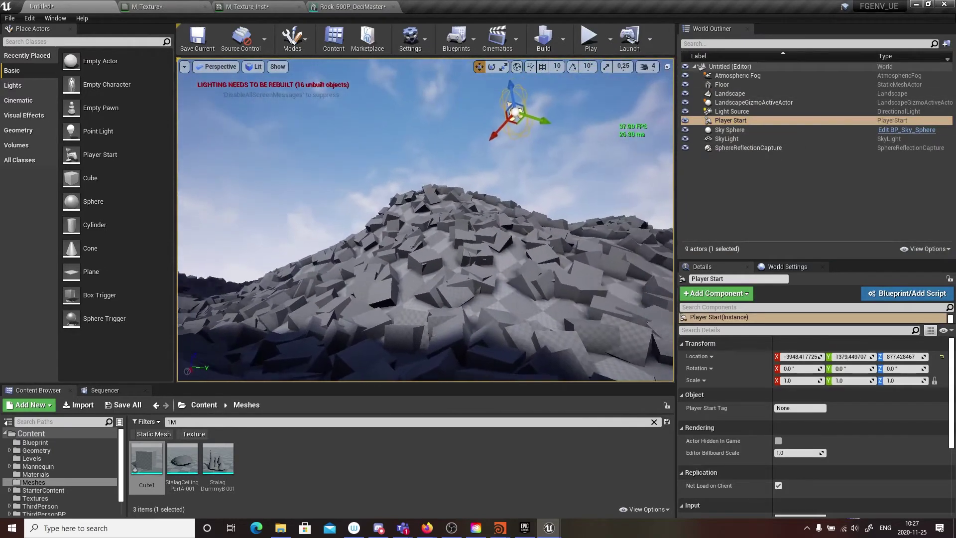
{"action": "left_click_drag", "start_coordinate": [518, 83], "coordinate": [545, 229]}
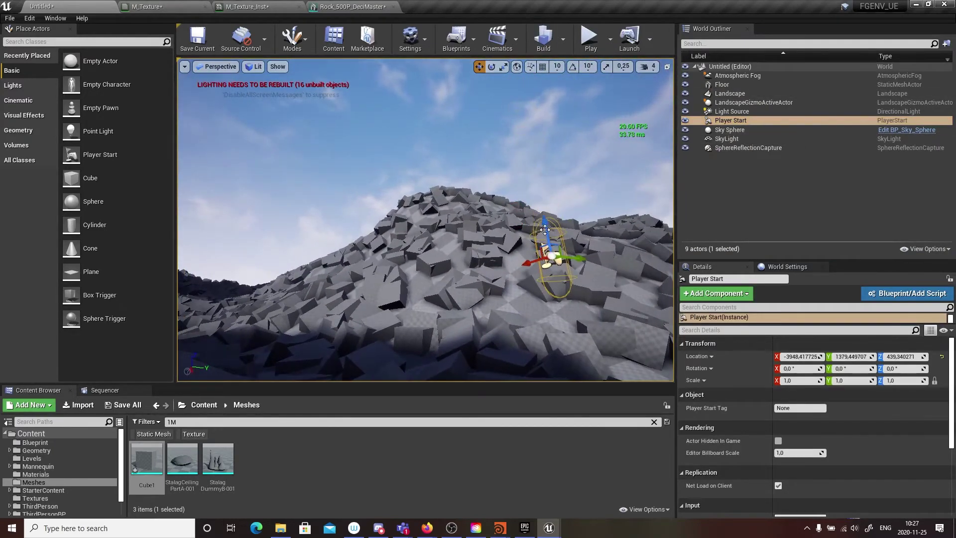
{"action": "left_click_drag", "start_coordinate": [582, 255], "coordinate": [299, 224]}
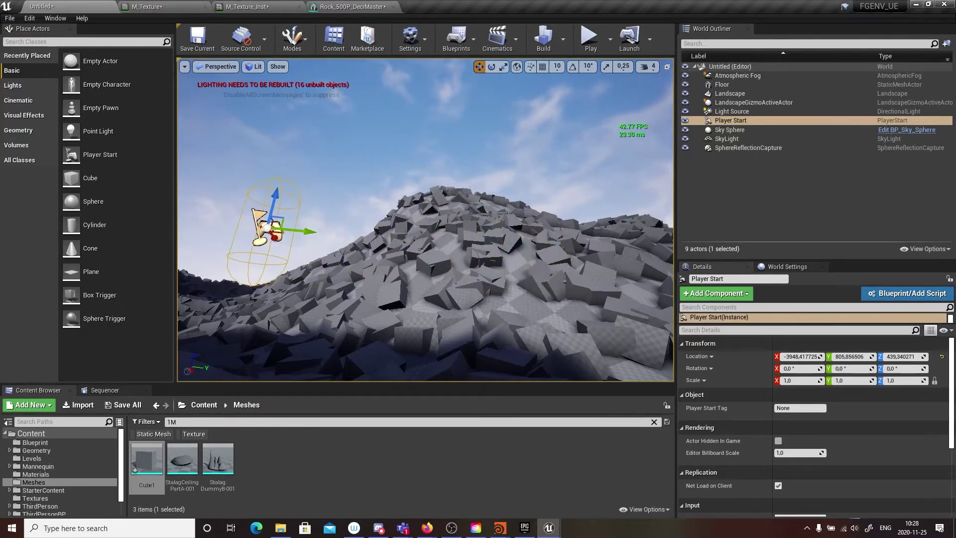
{"action": "key", "text": "f"}
{"action": "right_click_drag", "start_coordinate": [460, 152], "coordinate": [428, 169]}
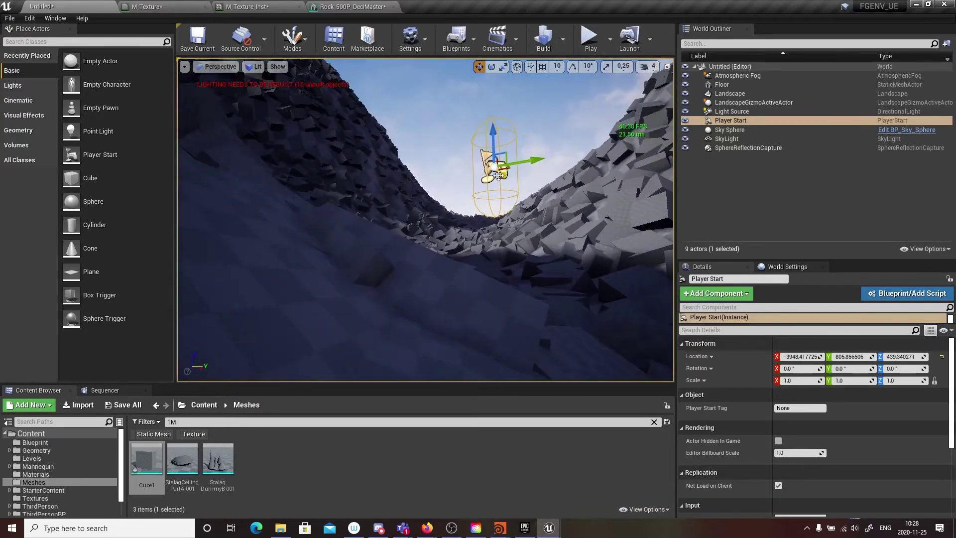
{"action": "left_click_drag", "start_coordinate": [498, 175], "coordinate": [455, 159]}
{"action": "left_click_drag", "start_coordinate": [439, 89], "coordinate": [445, 159]}
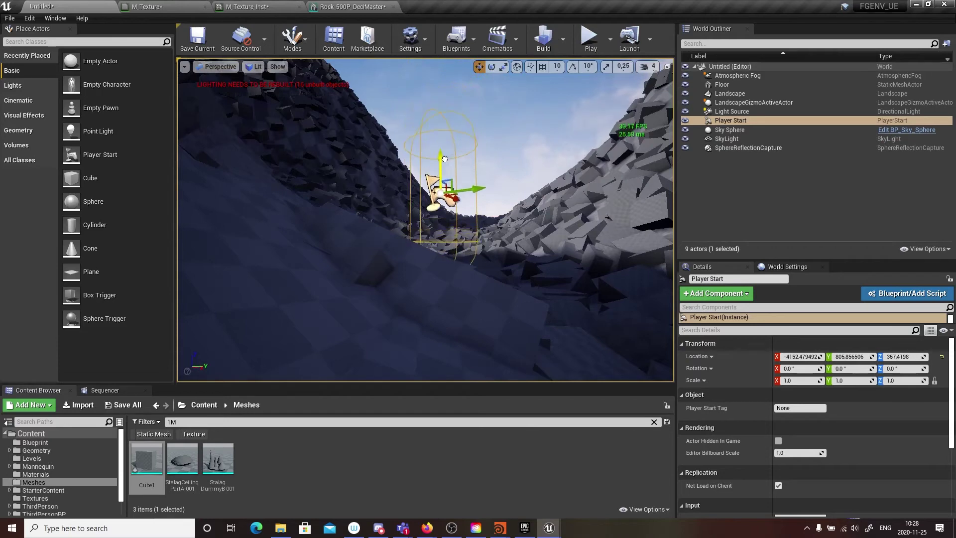
- Shift the Player Start to about X -4234, Y 901, turn it about -18.4° around Z, and play-test the level
{"action": "left_click_drag", "start_coordinate": [473, 189], "coordinate": [507, 132]}
{"action": "key", "text": "e"}
{"action": "left_click", "coordinate": [589, 37]}
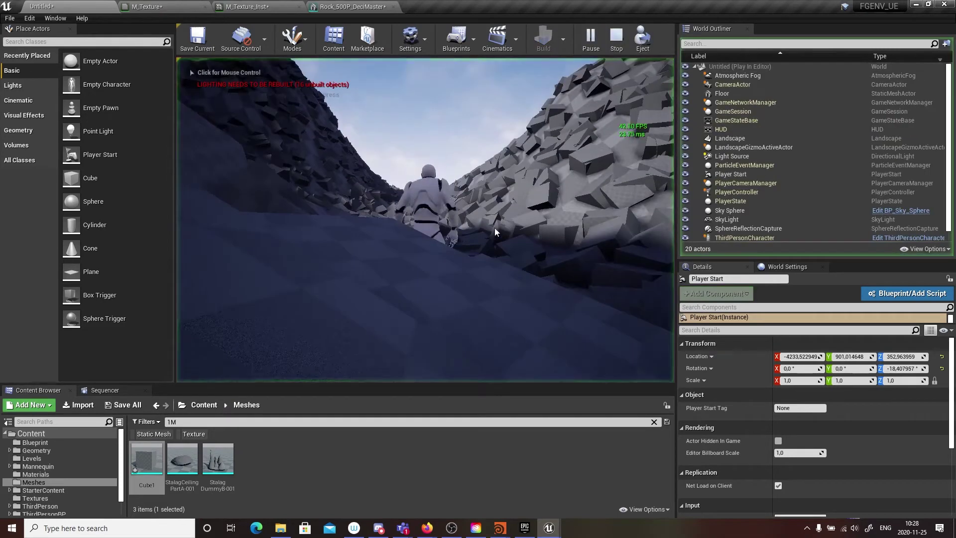
{"action": "key", "text": "Escape"}
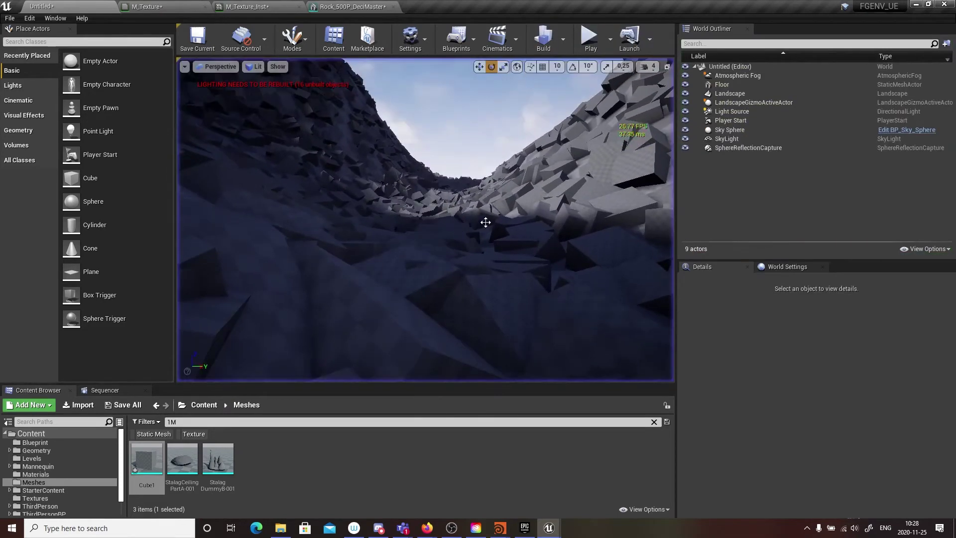
- Reselect the Player Start and move it forward in local space to about X -4128, Y 870
{"action": "right_click_drag", "start_coordinate": [353, 206], "coordinate": [299, 196]}
{"action": "key", "text": "s"}
{"action": "left_click", "coordinate": [343, 201]}
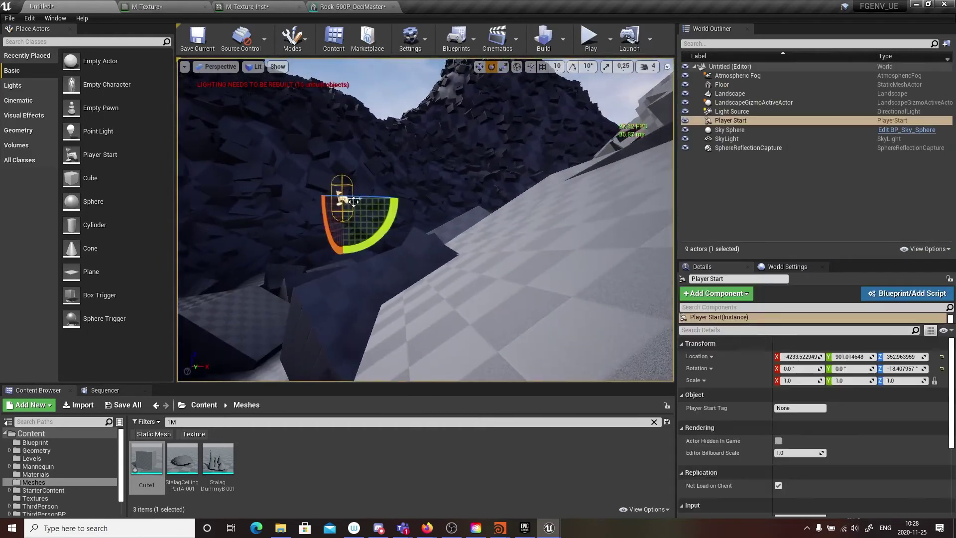
{"action": "key", "text": "w"}
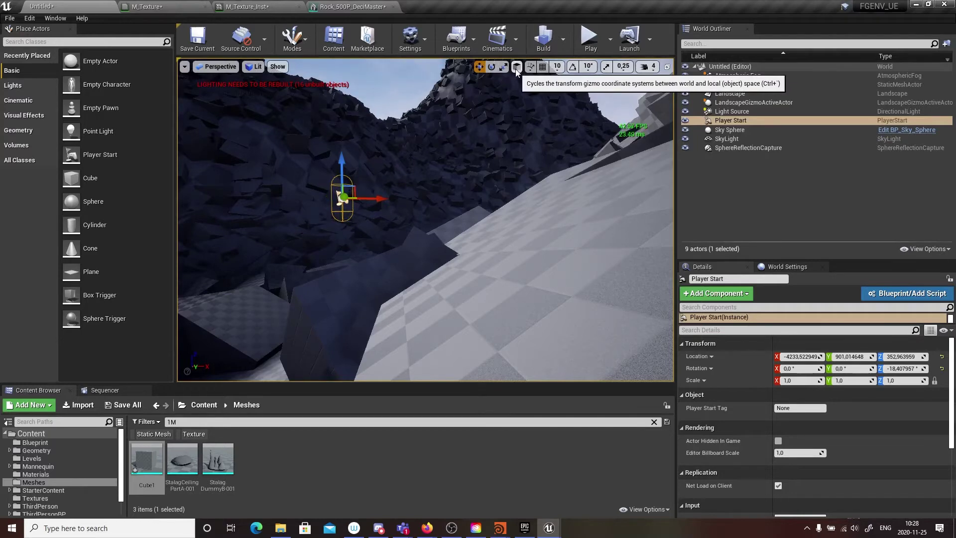
{"action": "left_click_drag", "start_coordinate": [377, 200], "coordinate": [401, 199]}
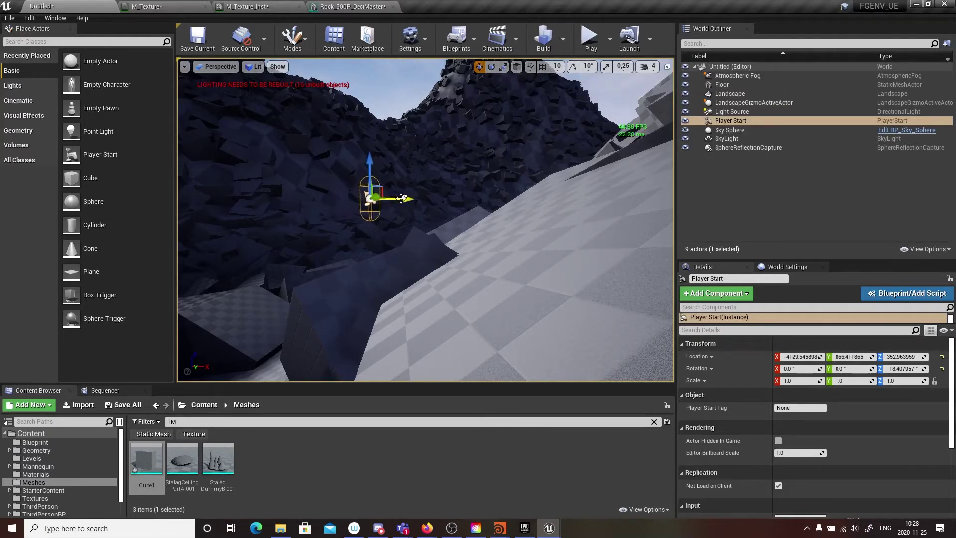
{"action": "mouse_move", "coordinate": [401, 199]}
{"action": "right_mouse_down"}
{"action": "mouse_move", "coordinate": [368, 194]}
{"action": "mouse_move", "coordinate": [403, 200]}
{"action": "right_mouse_up"}
{"action": "key", "text": "w"}
{"action": "key", "text": "a"}
{"action": "left_click_drag", "start_coordinate": [476, 237], "coordinate": [480, 237]}
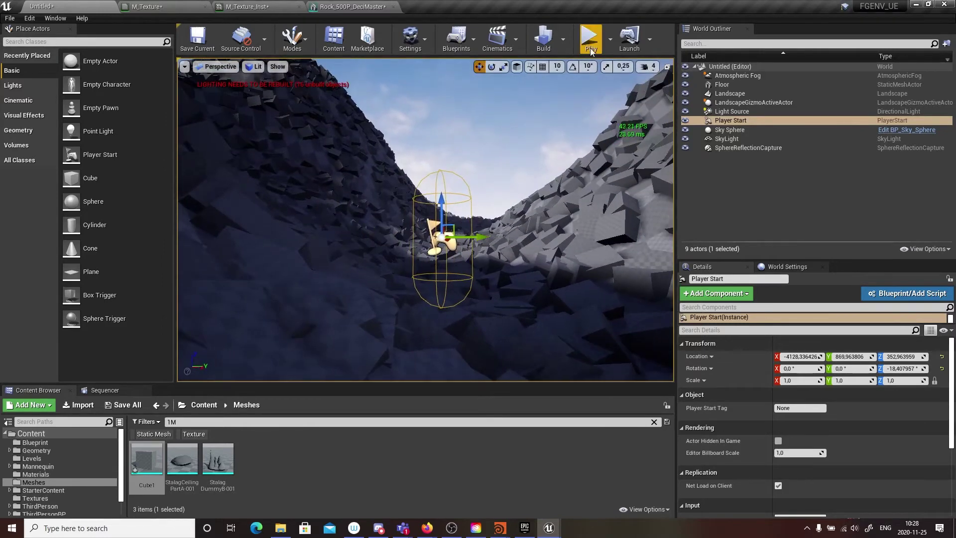
- Play-test the level from the adjusted Player Start and return to editing with a view along the valley
{"action": "left_click", "coordinate": [589, 37]}
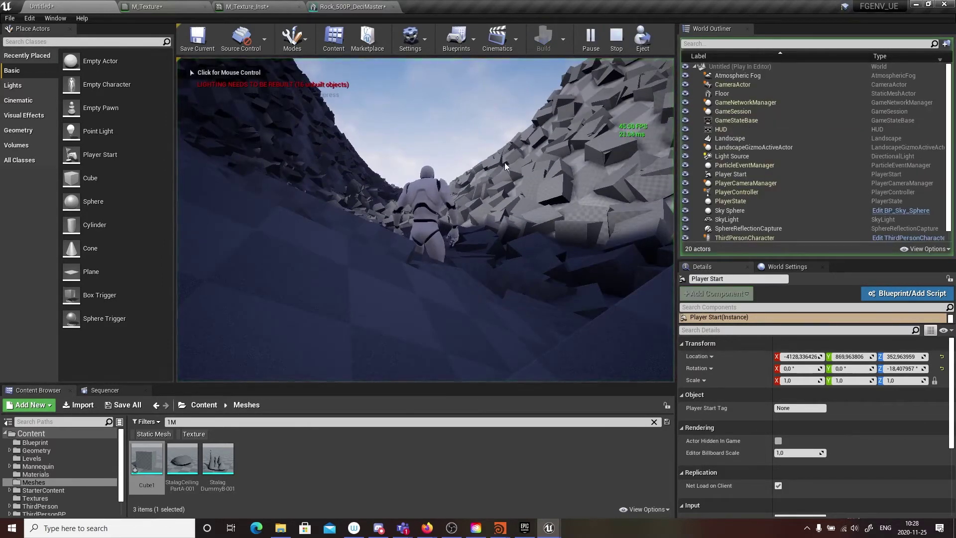
{"action": "key", "text": "Escape"}
{"action": "mouse_move", "coordinate": [284, 205]}
{"action": "right_mouse_down"}
{"action": "mouse_move", "coordinate": [283, 194]}
{"action": "mouse_move", "coordinate": [283, 204]}
{"action": "right_mouse_up"}
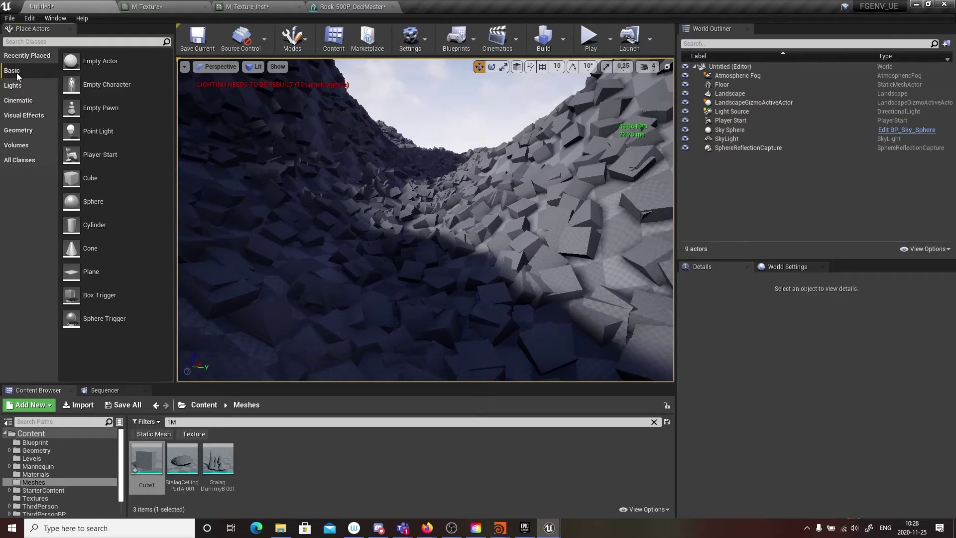
{"action": "key", "text": "alt+Tab"}
{"action": "key", "text": "alt+Tab"}
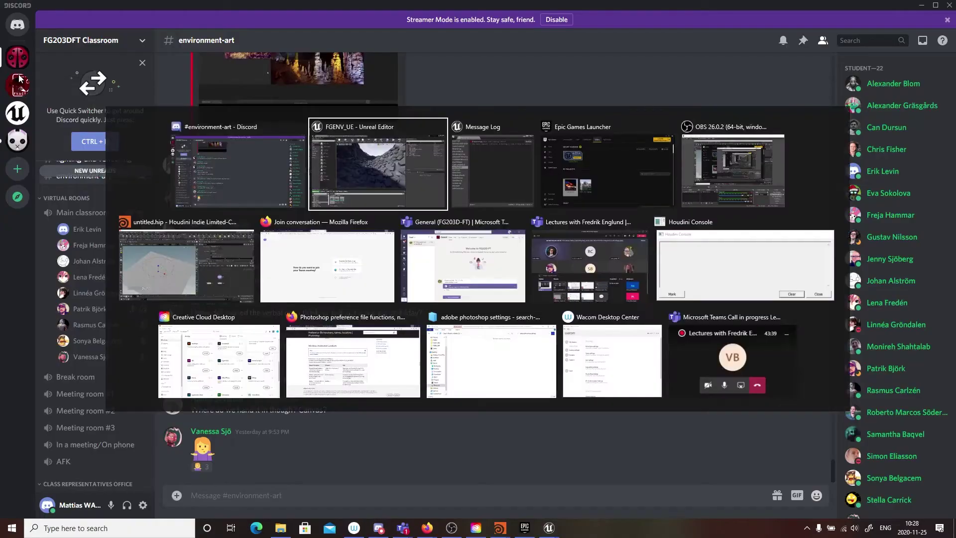
- Add an Exponential Height Fog to the valley with Fog Density 0.049048 and Fog Height Falloff 0.466533
{"action": "left_click", "coordinate": [21, 116]}
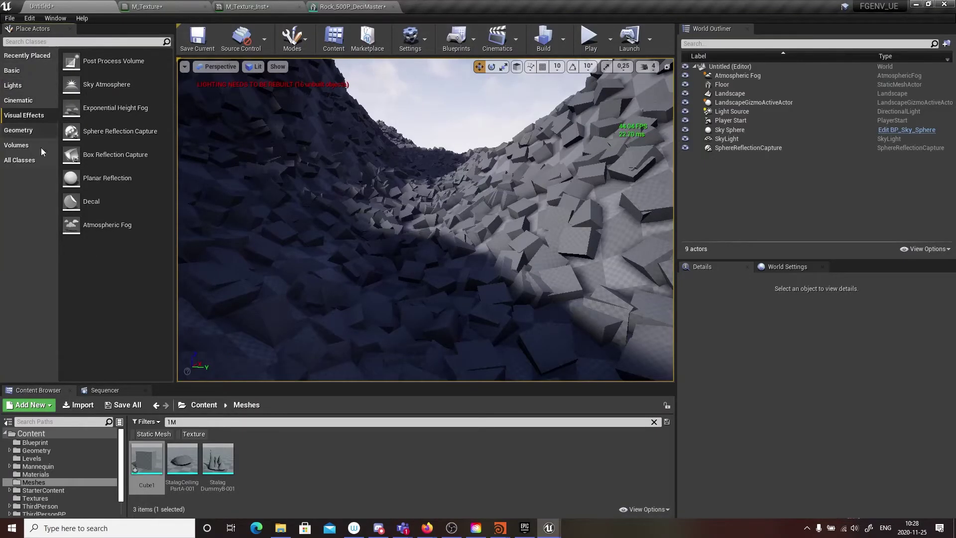
{"action": "left_click_drag", "start_coordinate": [108, 111], "coordinate": [381, 249]}
{"action": "right_click_drag", "start_coordinate": [381, 249], "coordinate": [386, 213]}
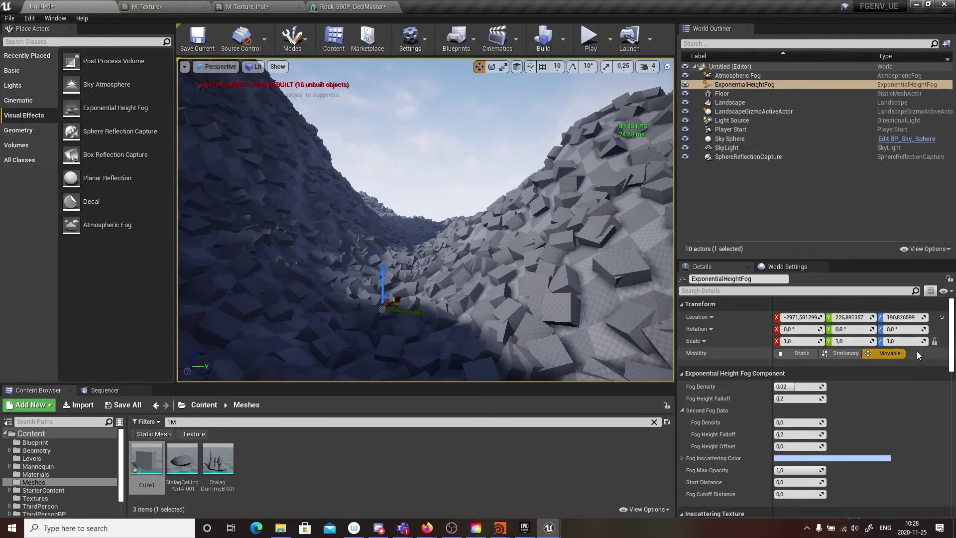
{"action": "key", "text": "ctrl+z"}
{"action": "key", "text": "ctrl+z"}
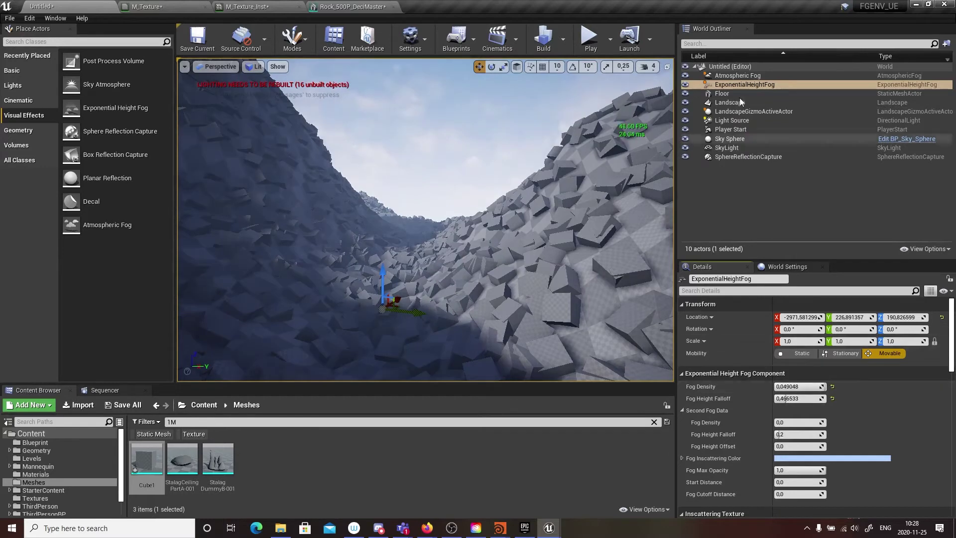
- Delete the Atmospheric Fog and Floor actors from the level
{"action": "left_click", "coordinate": [744, 77]}
{"action": "key", "text": "Delete"}
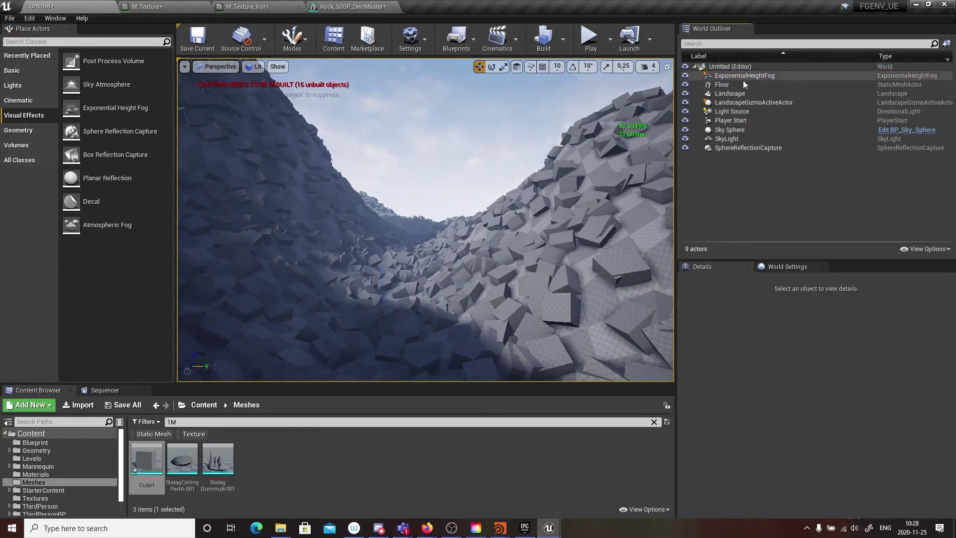
{"action": "left_click", "coordinate": [741, 84]}
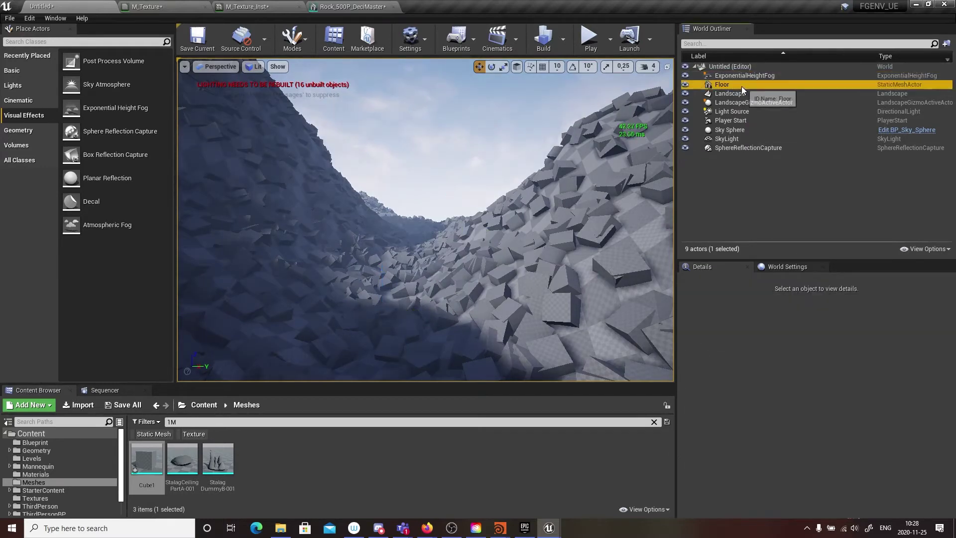
{"action": "key", "text": "Delete"}
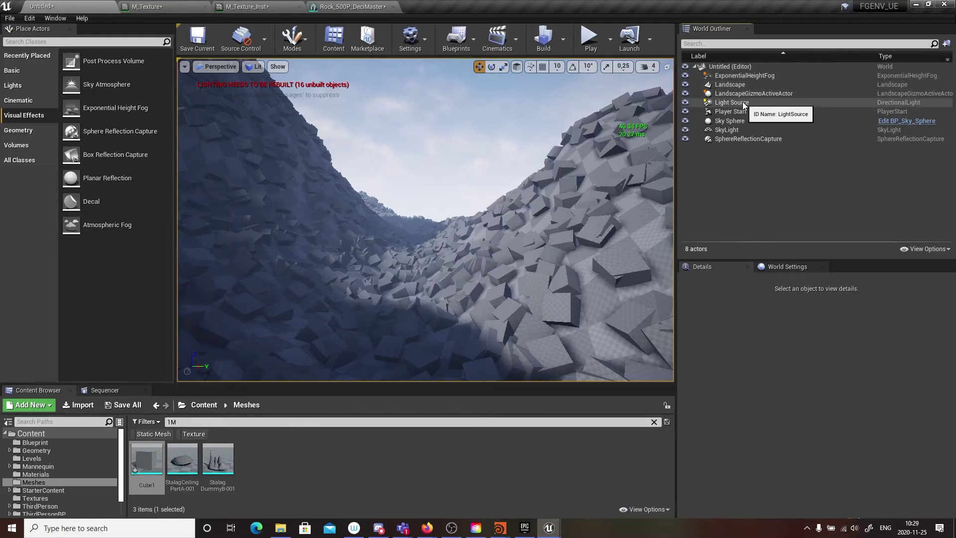
- Delete the Light Source, accepting the broken Sky Sphere reference, and delete the Sky Sphere
{"action": "left_click", "coordinate": [742, 103]}
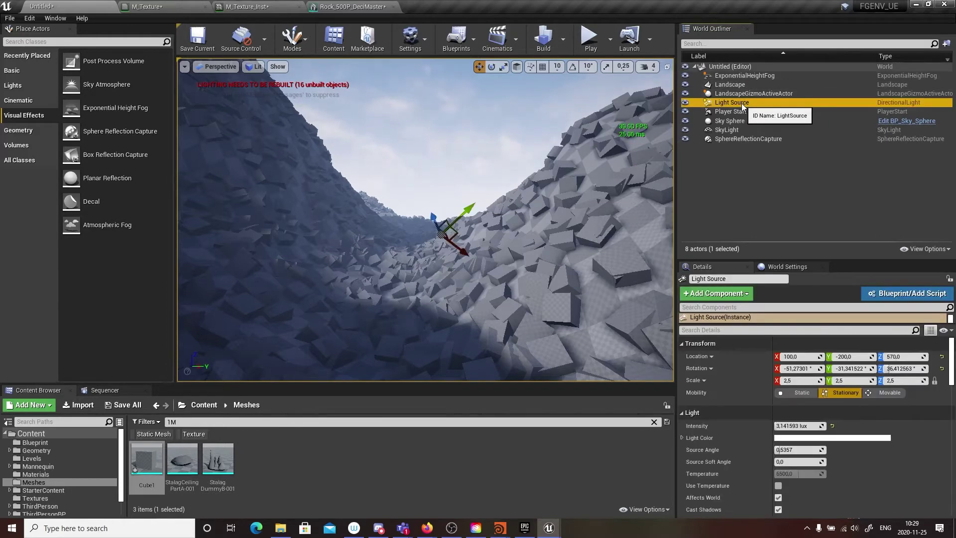
{"action": "key", "text": "Delete"}
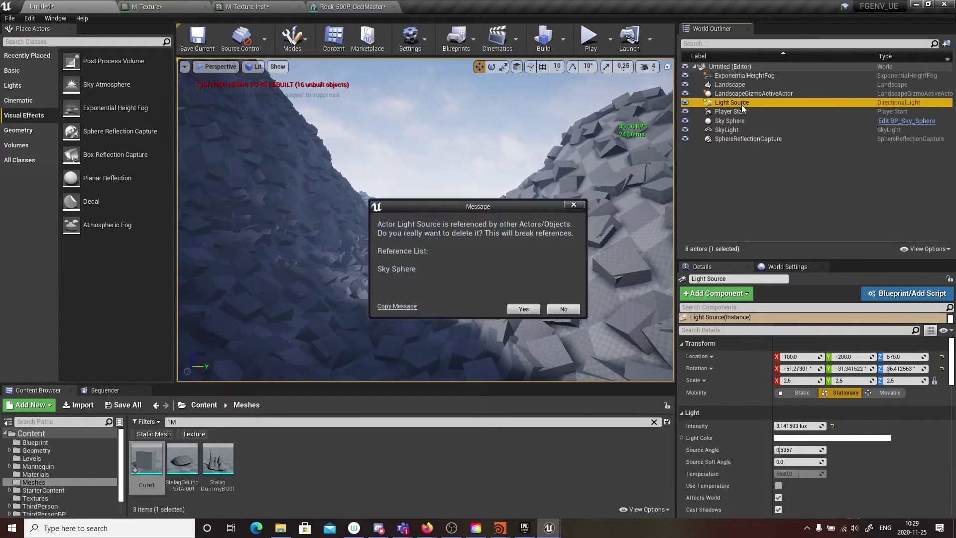
{"action": "left_click", "coordinate": [521, 308]}
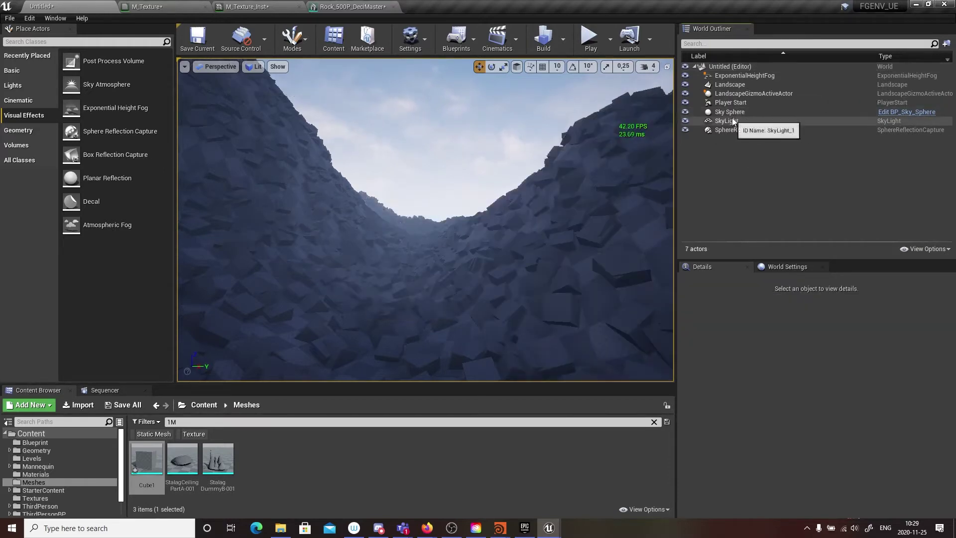
{"action": "left_click", "coordinate": [730, 113]}
{"action": "key", "text": "Delete"}
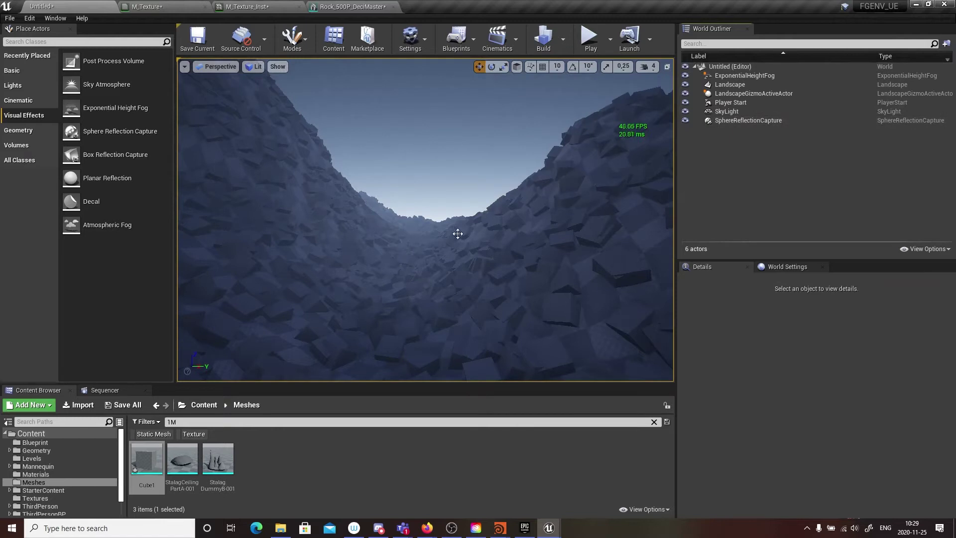
- Look over the World Settings, then select the ExponentialHeightFog actor and show its details
{"action": "left_click", "coordinate": [784, 266]}
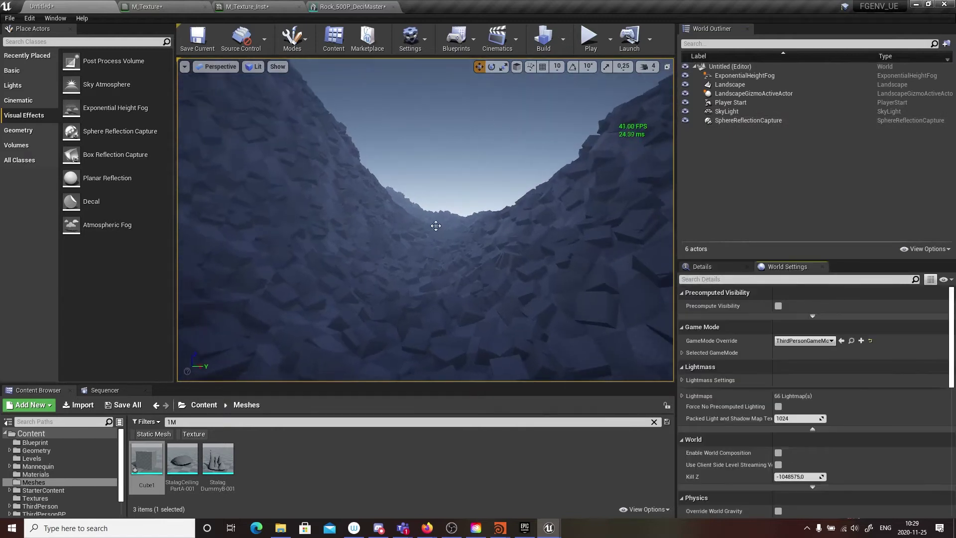
{"action": "right_click_drag", "start_coordinate": [436, 225], "coordinate": [413, 227]}
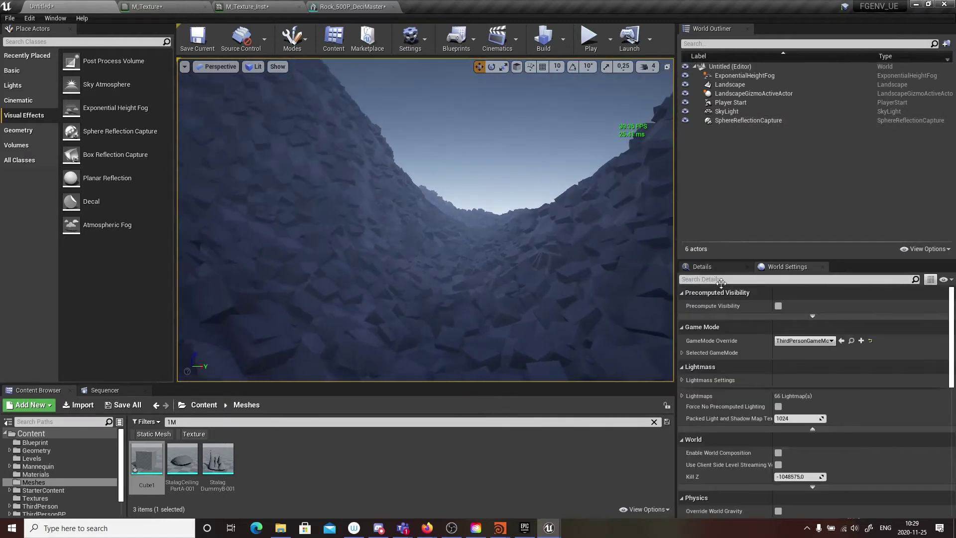
{"action": "left_click", "coordinate": [735, 75]}
{"action": "left_click", "coordinate": [710, 267]}
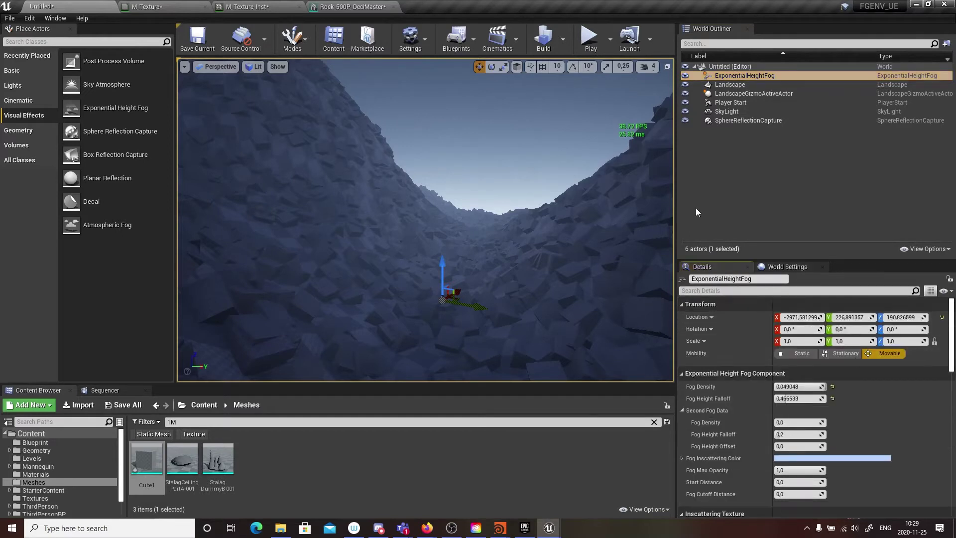
{"action": "left_click", "coordinate": [731, 77]}
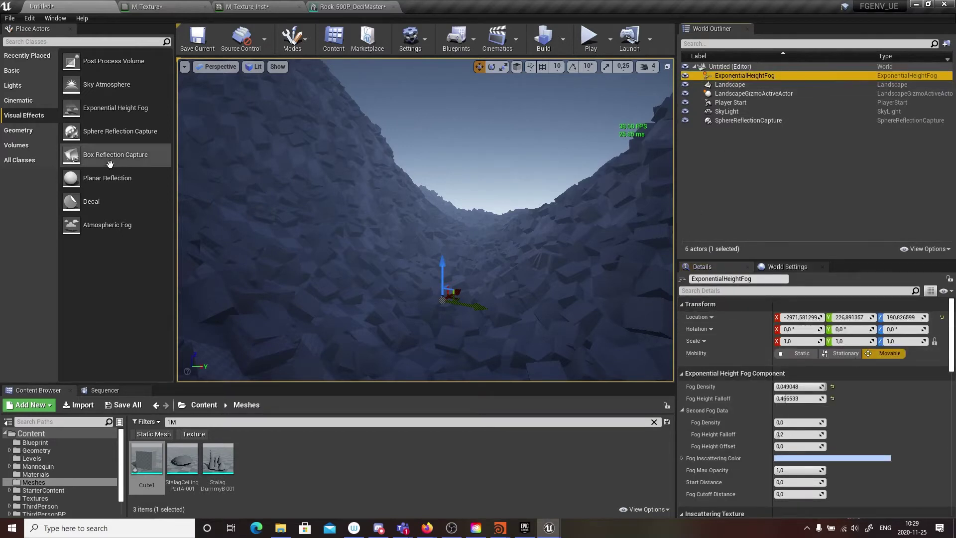
- Add a Sky Atmosphere to the valley and set its Atmosphere Height to 94.380943
{"action": "left_click", "coordinate": [83, 45]}
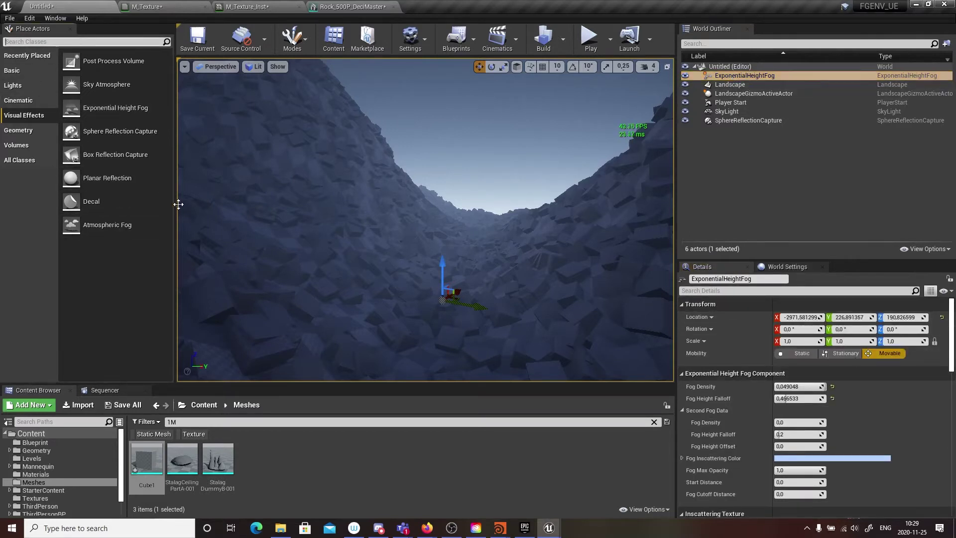
{"action": "type", "text": "sky"}
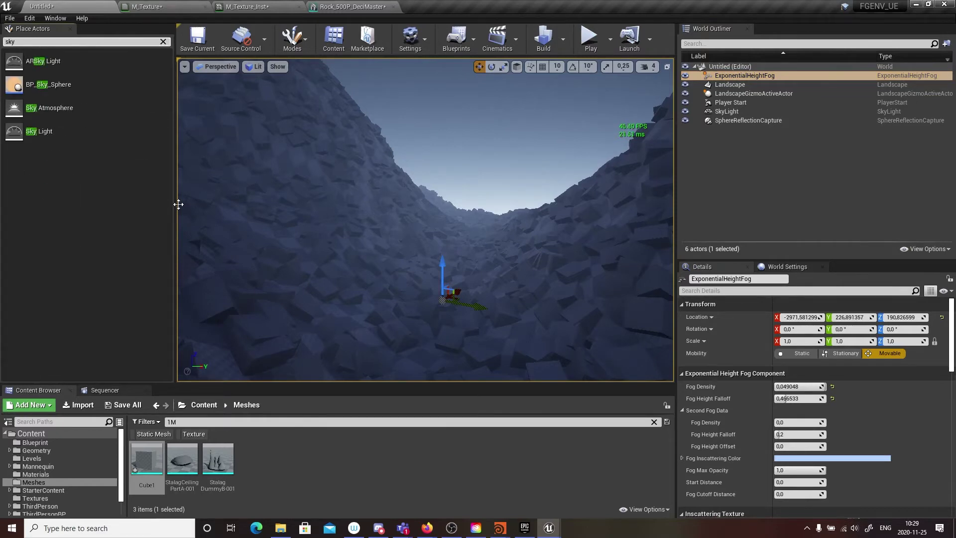
{"action": "left_click_drag", "start_coordinate": [119, 109], "coordinate": [487, 279]}
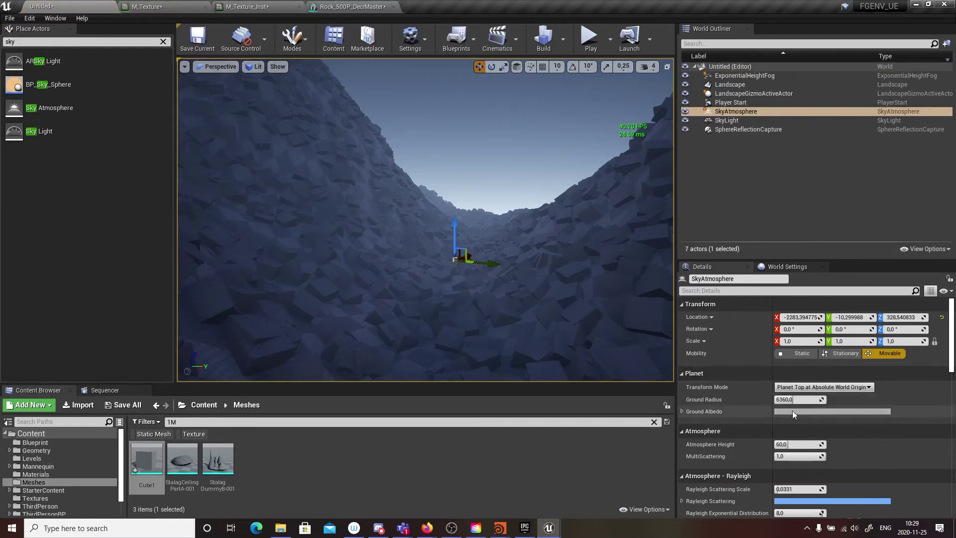
{"action": "left_click_drag", "start_coordinate": [796, 443], "coordinate": [767, 100]}
- Delete the ExponentialHeightFog actor and enlarge the Content Browser
{"action": "left_click", "coordinate": [760, 77]}
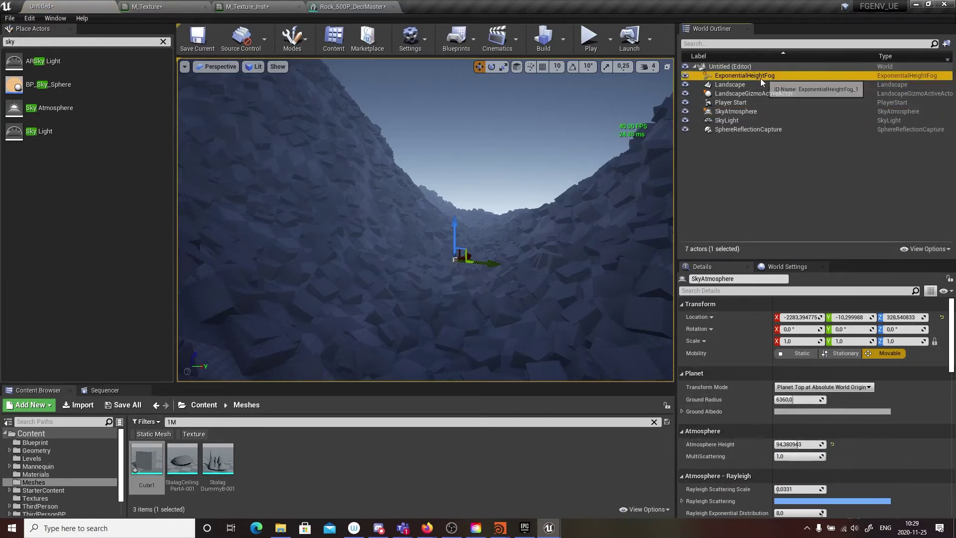
{"action": "key", "text": "Delete"}
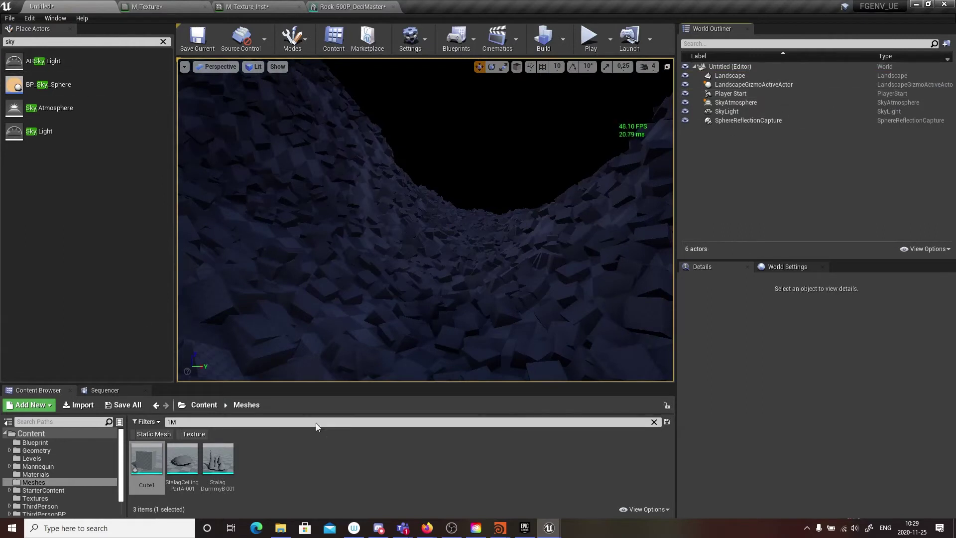
{"action": "left_click_drag", "start_coordinate": [324, 384], "coordinate": [316, 271]}
{"action": "left_click", "coordinate": [314, 329]}
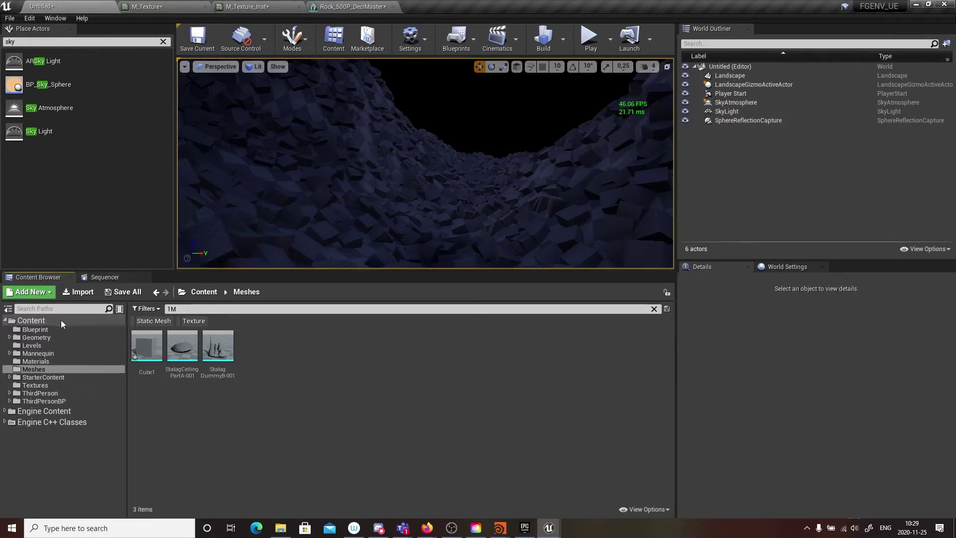
- Look through the project's content folders, including Mannequin, and return to the Meshes folder
{"action": "left_click", "coordinate": [38, 345]}
{"action": "left_click", "coordinate": [35, 353]}
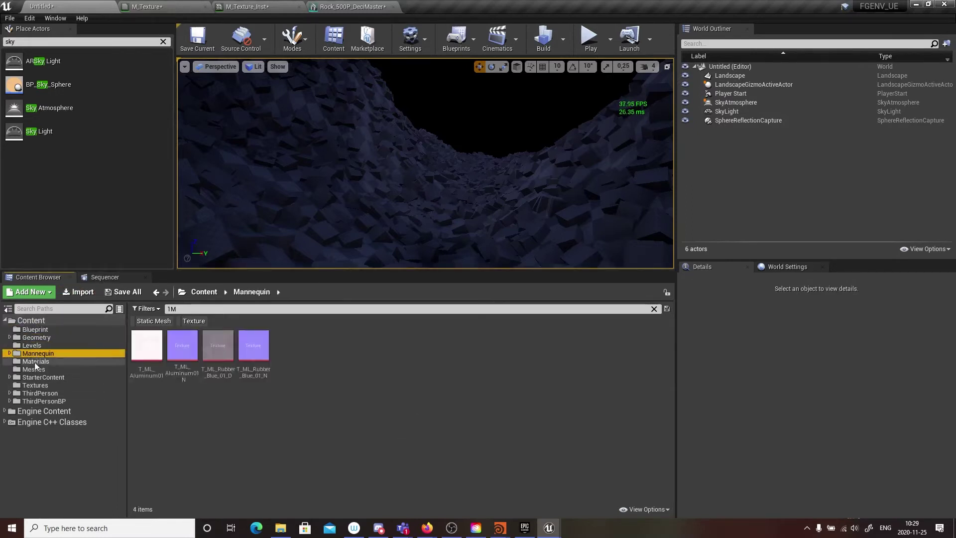
{"action": "left_click", "coordinate": [34, 362]}
{"action": "left_click", "coordinate": [34, 370]}
{"action": "left_click", "coordinate": [32, 378]}
{"action": "left_click", "coordinate": [34, 370]}
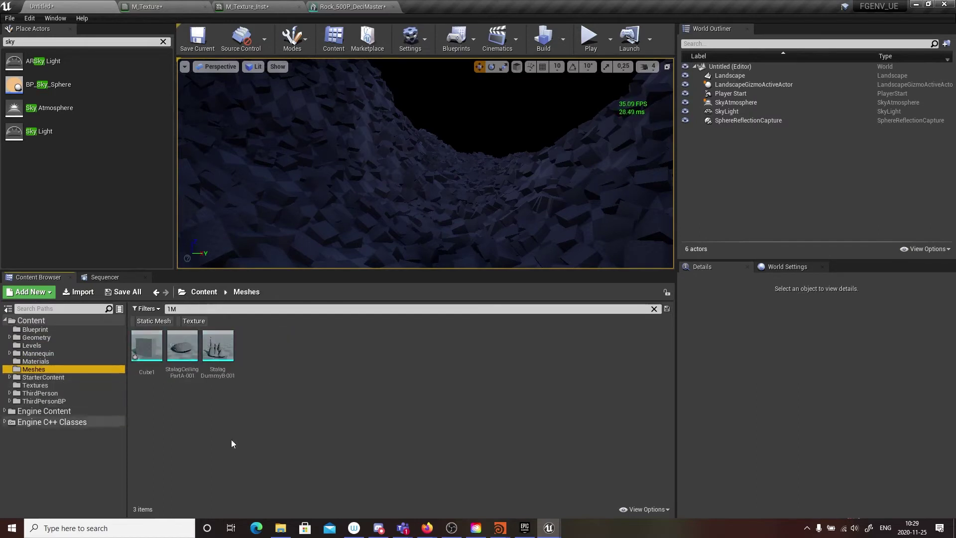
- Switch to Houdini and leave the grid_object1 network for the object level
{"action": "key", "text": "super"}
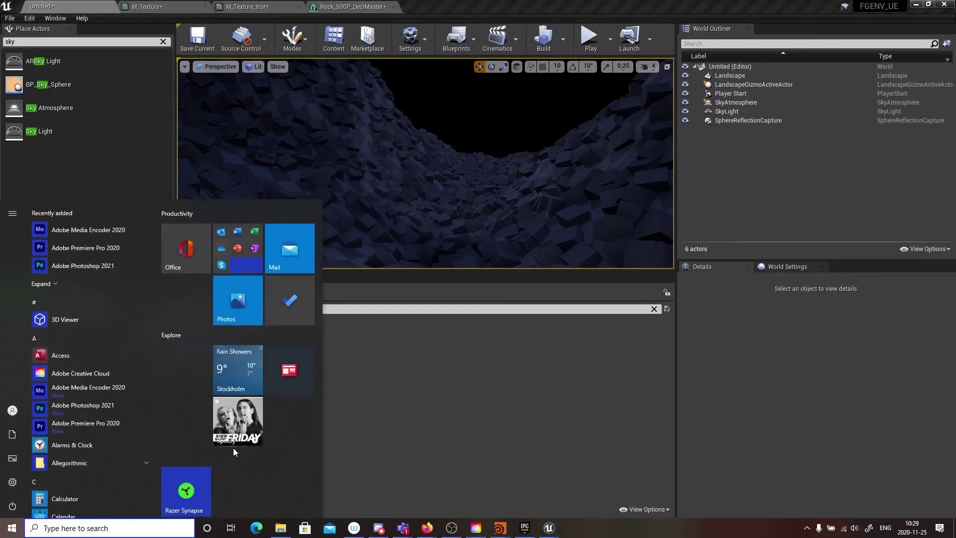
{"action": "key", "text": "alt+Tab"}
{"action": "key", "text": "Tab"}
{"action": "key", "text": "Tab"}
{"action": "key", "text": "Tab"}
{"action": "key", "text": "Tab"}
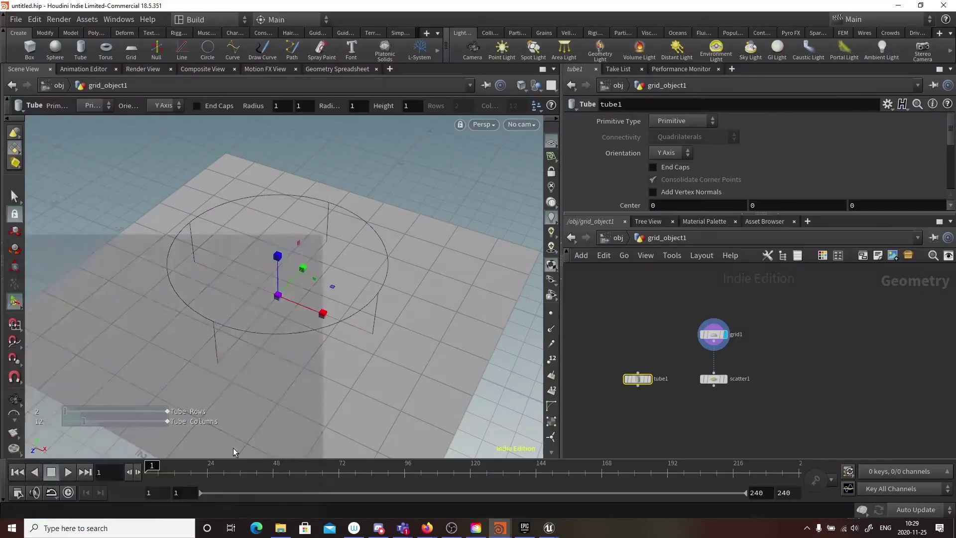
{"action": "right_click", "coordinate": [328, 253]}
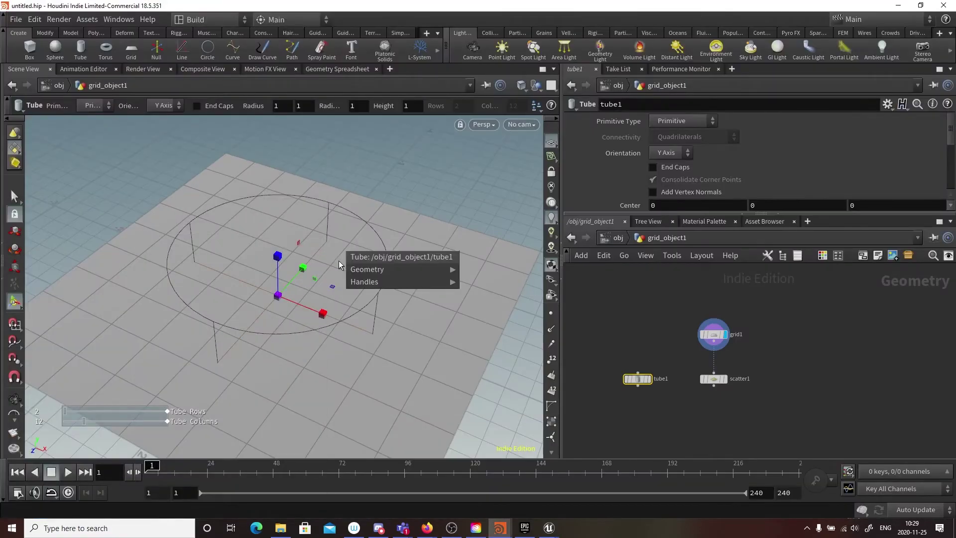
{"action": "key", "text": "Escape"}
{"action": "key", "text": "Escape"}
{"action": "right_click_drag", "start_coordinate": [397, 256], "coordinate": [336, 267]}
{"action": "key", "text": "Return"}
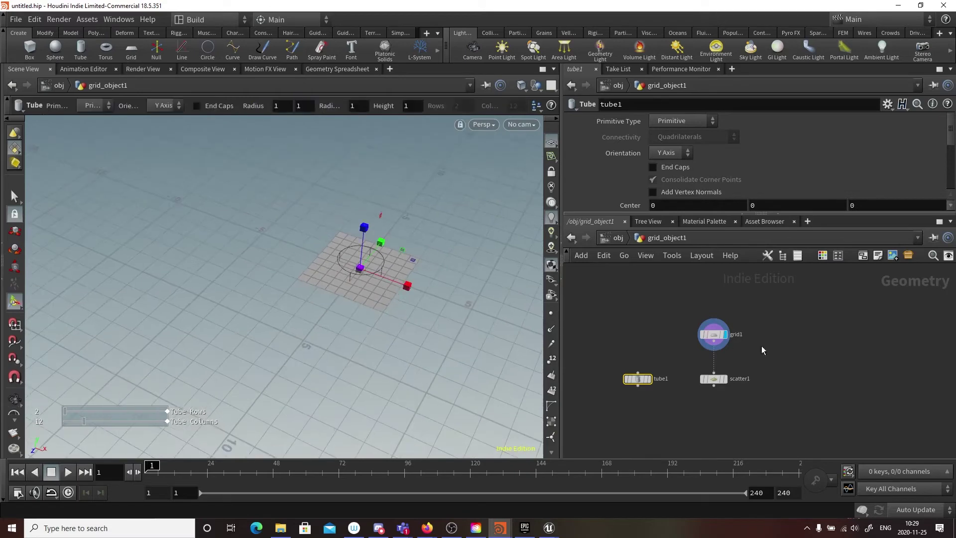
{"action": "key", "text": "u"}
- Create a Sphere object at the object level beside grid_object1 and enter its geometry network
{"action": "key", "text": "Tab"}
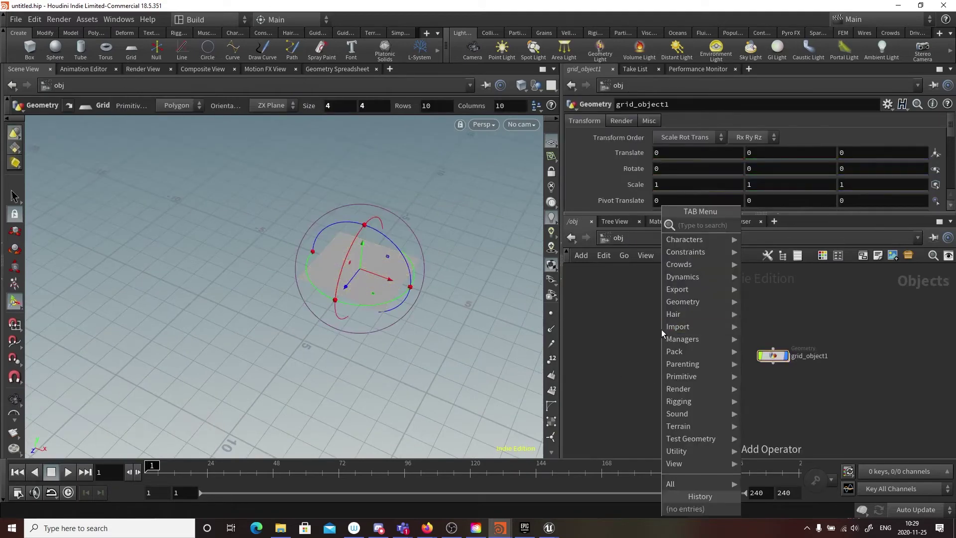
{"action": "type", "text": "sp"}
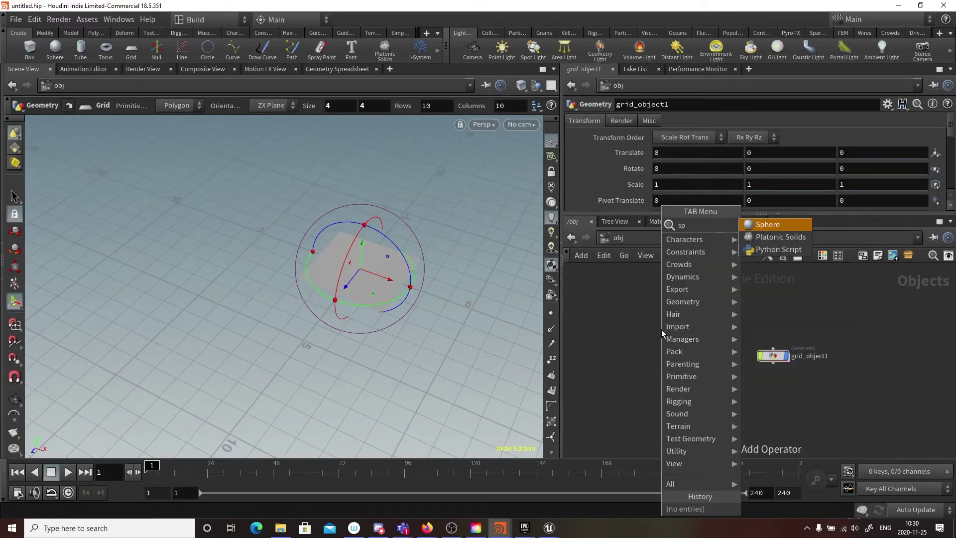
{"action": "key", "text": "Return"}
{"action": "left_click", "coordinate": [661, 329]}
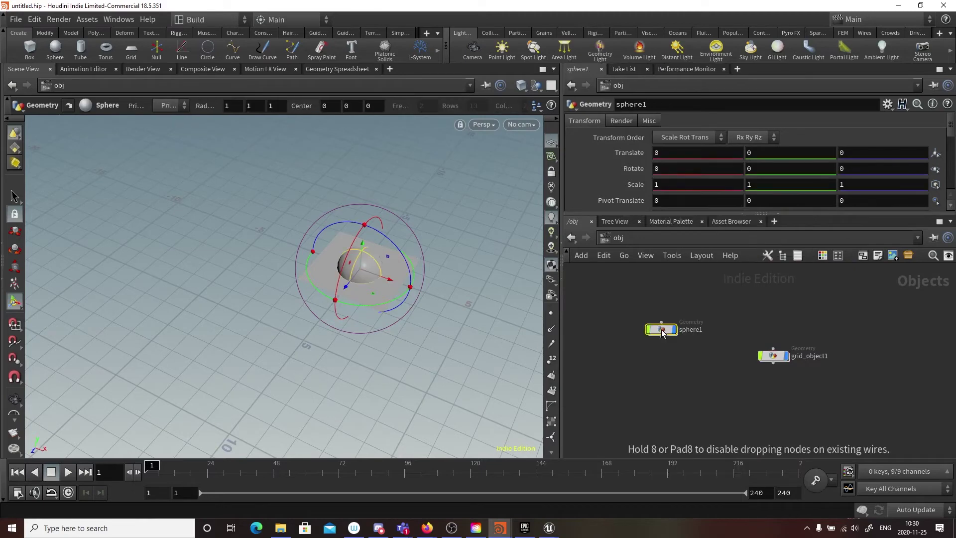
{"action": "double_click", "coordinate": [661, 329]}
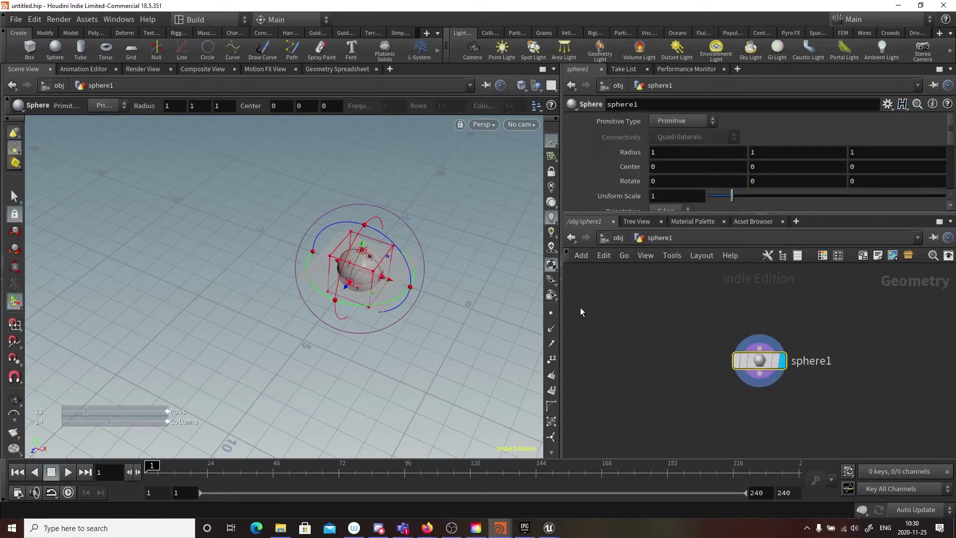
- Make the sphere a Polygon primitive with a Uniform Scale of 100 and a Frequency of 8
{"action": "left_click", "coordinate": [696, 123]}
{"action": "left_click", "coordinate": [667, 143]}
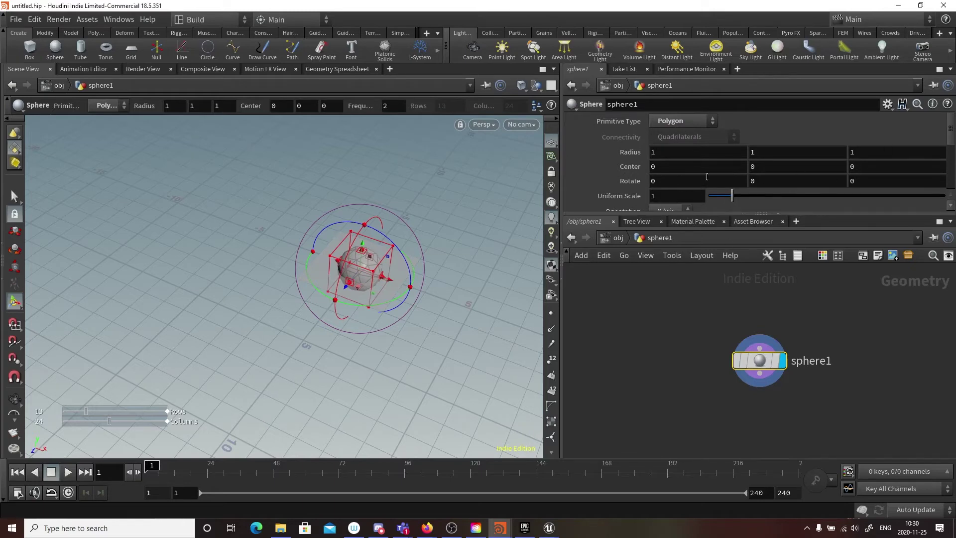
{"action": "left_click", "coordinate": [680, 195]}
{"action": "type", "text": "100"}
{"action": "key", "text": "Return"}
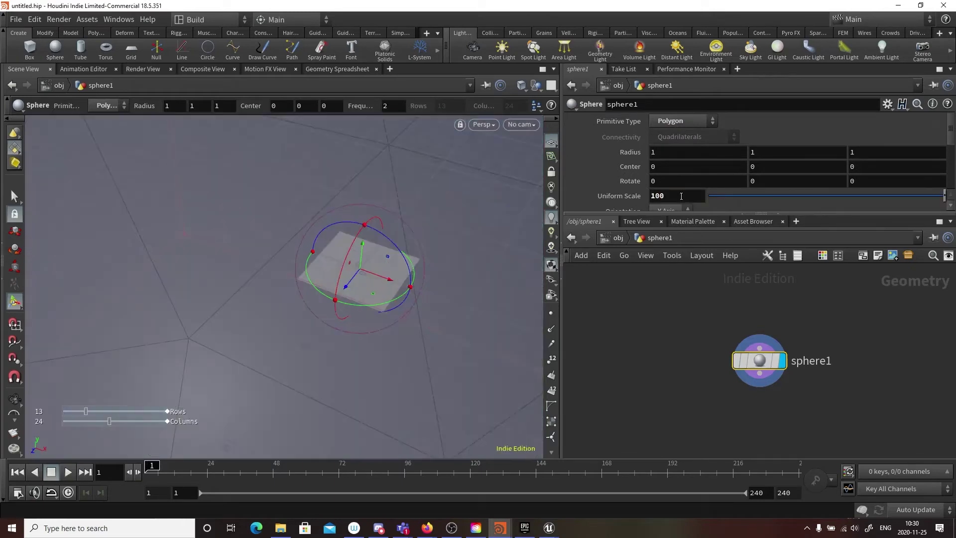
{"action": "left_click_drag", "start_coordinate": [952, 138], "coordinate": [953, 158]}
{"action": "left_click_drag", "start_coordinate": [662, 162], "coordinate": [617, 159]}
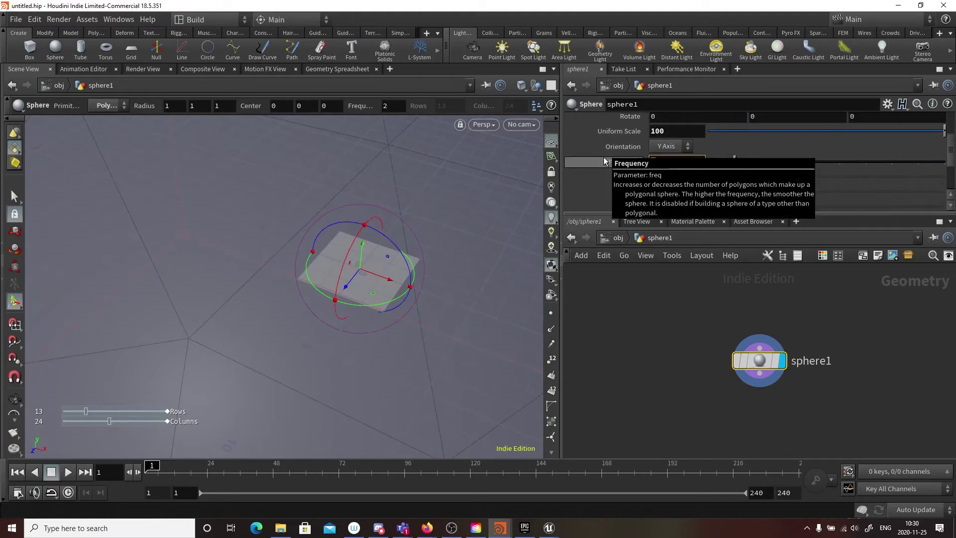
{"action": "type", "text": "8"}
{"action": "key", "text": "Return"}
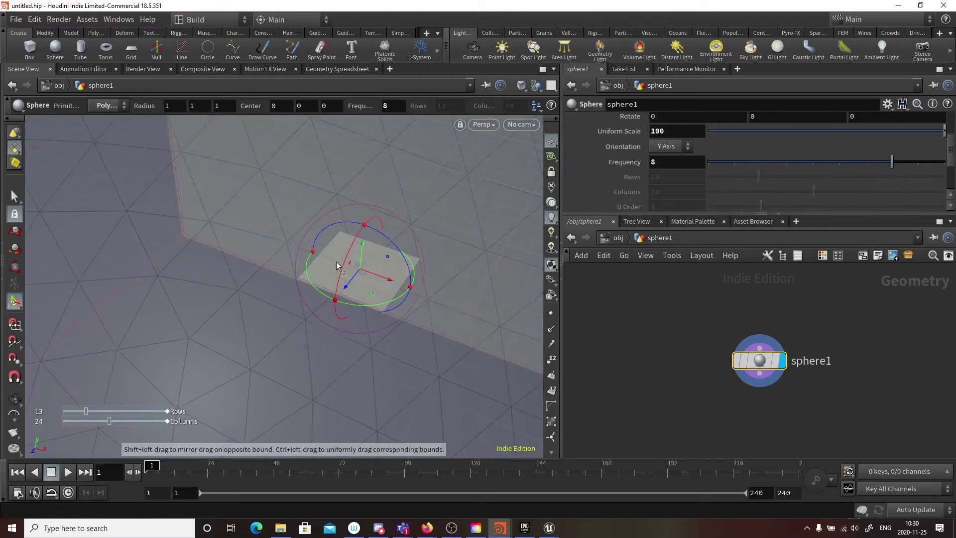
- Add a Reverse node after sphere1 to flip its faces inward, and move both nodes higher in the network
{"action": "right_click", "coordinate": [332, 201]}
{"action": "left_click", "coordinate": [260, 234]}
{"action": "left_click_drag", "start_coordinate": [377, 301], "coordinate": [343, 222], "text": "alt"}
{"action": "right_click_drag", "start_coordinate": [344, 222], "coordinate": [161, 249], "text": "alt"}
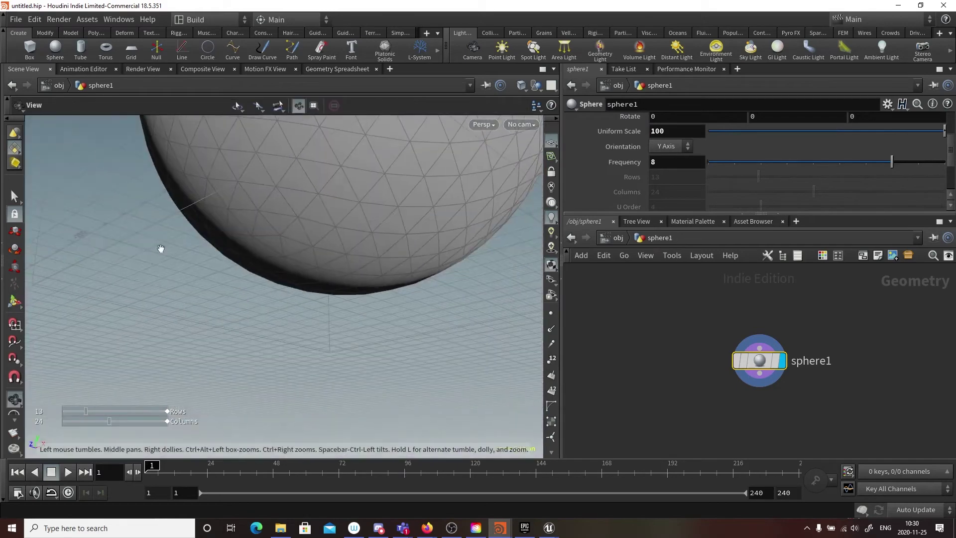
{"action": "key", "text": "Return"}
{"action": "key", "text": "Tab"}
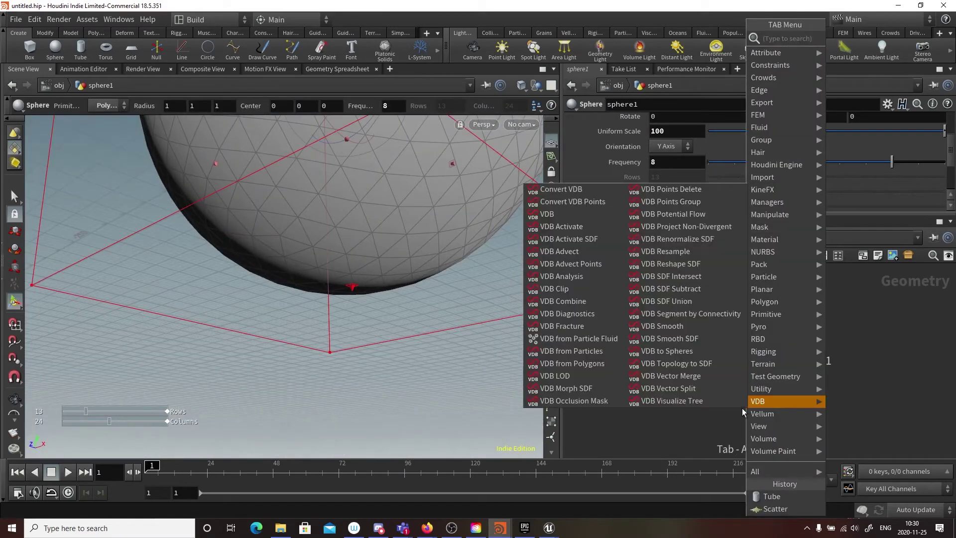
{"action": "type", "text": "reverse"}
{"action": "key", "text": "Return"}
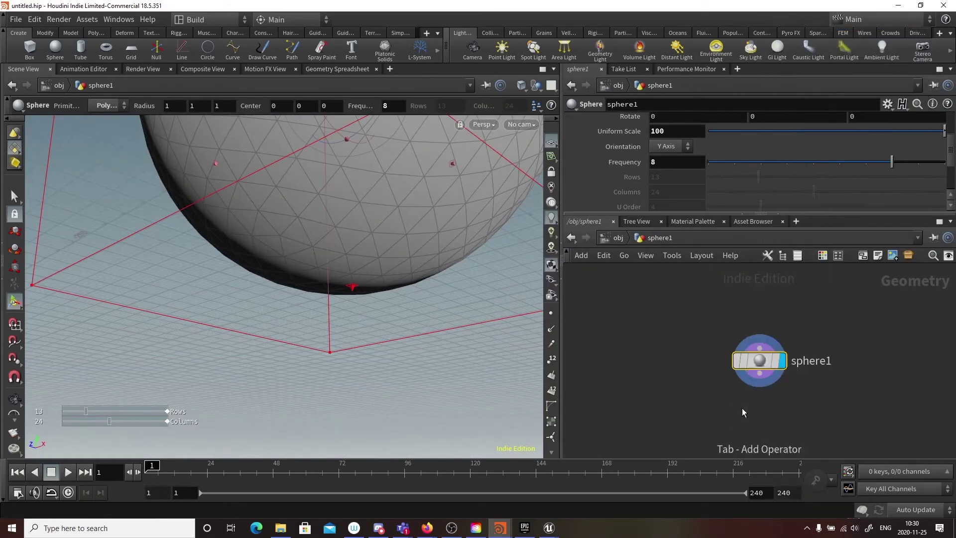
{"action": "left_click", "coordinate": [772, 414]}
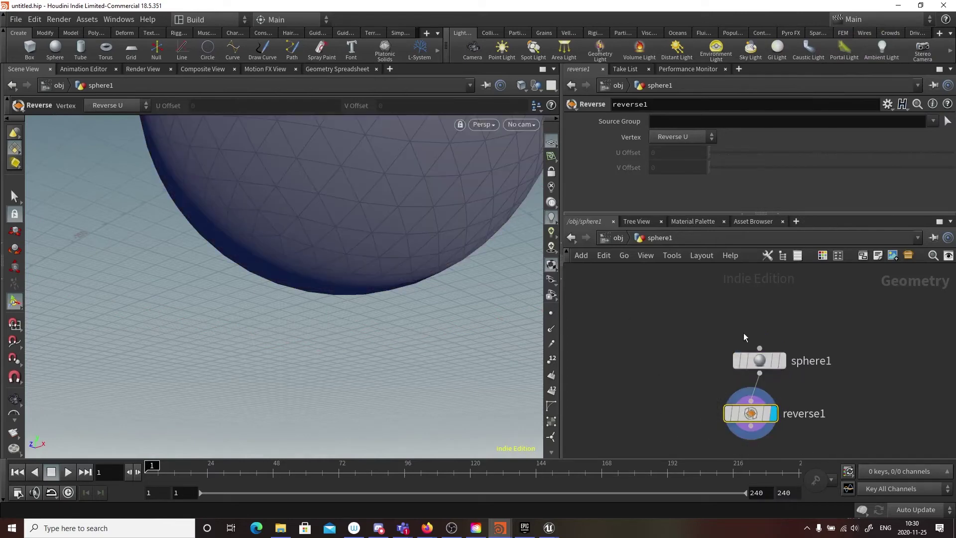
{"action": "left_click_drag", "start_coordinate": [761, 360], "coordinate": [744, 307]}
{"action": "left_click_drag", "start_coordinate": [750, 414], "coordinate": [742, 348]}
- Add a ROP FBX Output node below reverse1
{"action": "key", "text": "Tab"}
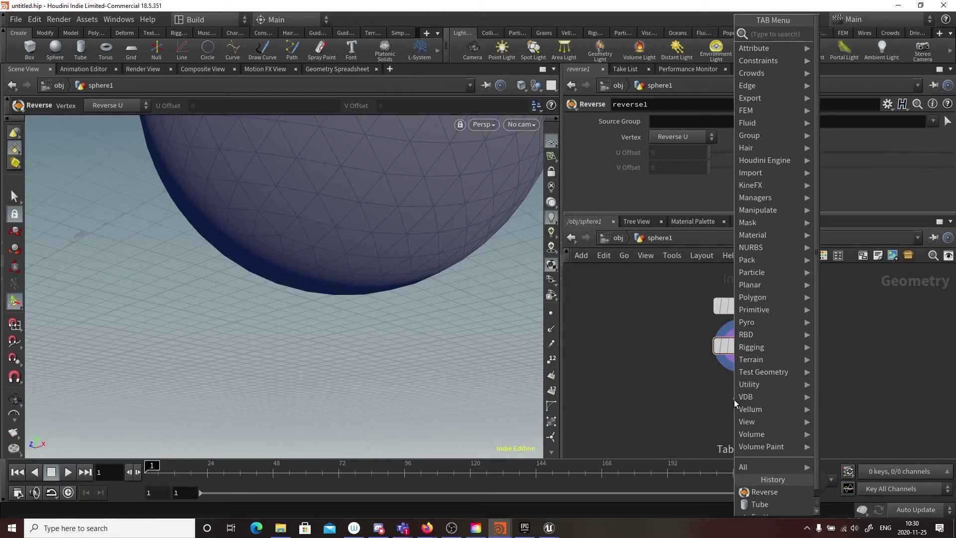
{"action": "type", "text": "fbx"}
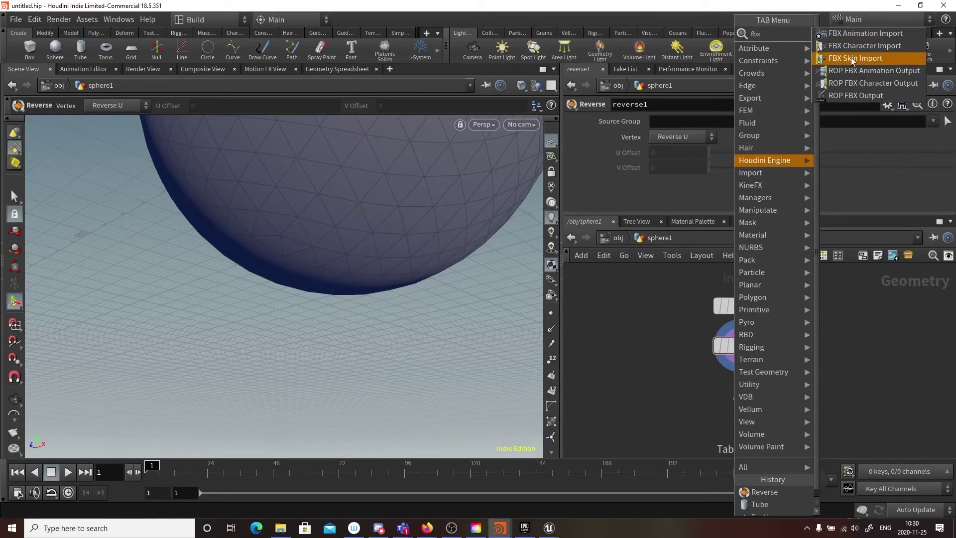
{"action": "left_click", "coordinate": [855, 95]}
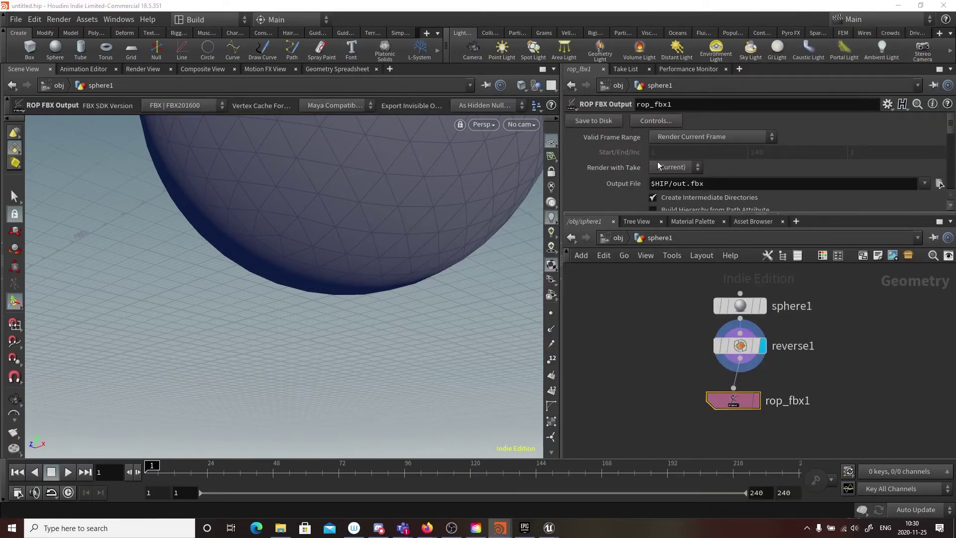
- Set the output file to InvertedSphere-R100.fbx in C:/_WORK_LOCAL_RZ/FGENV/FGENV_FBX and save the FBX to disk
{"action": "left_click", "coordinate": [939, 184]}
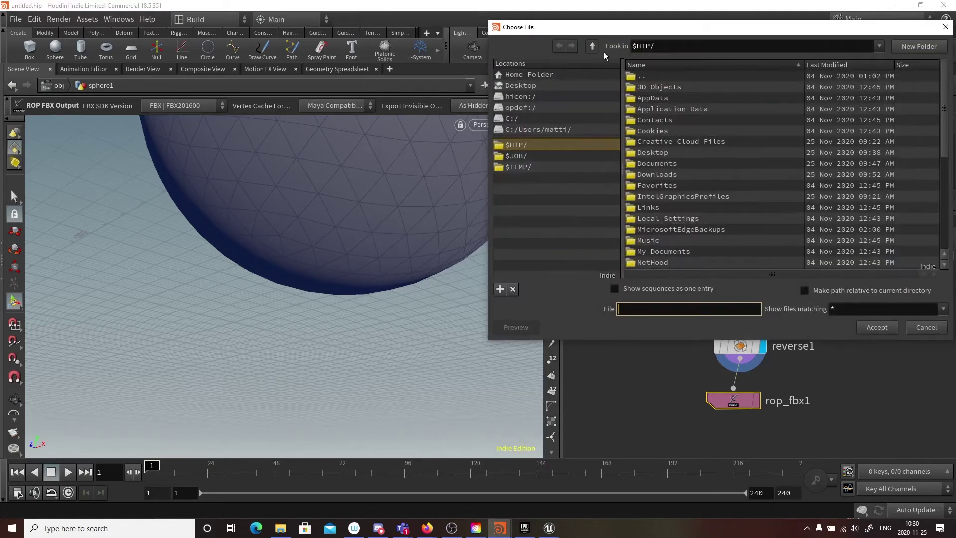
{"action": "left_click", "coordinate": [515, 118]}
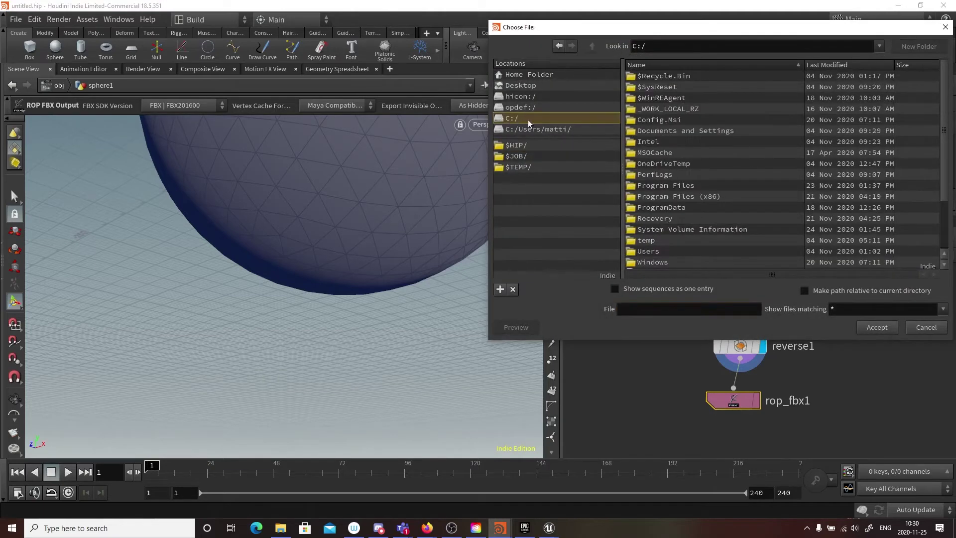
{"action": "double_click", "coordinate": [677, 109]}
{"action": "double_click", "coordinate": [647, 87]}
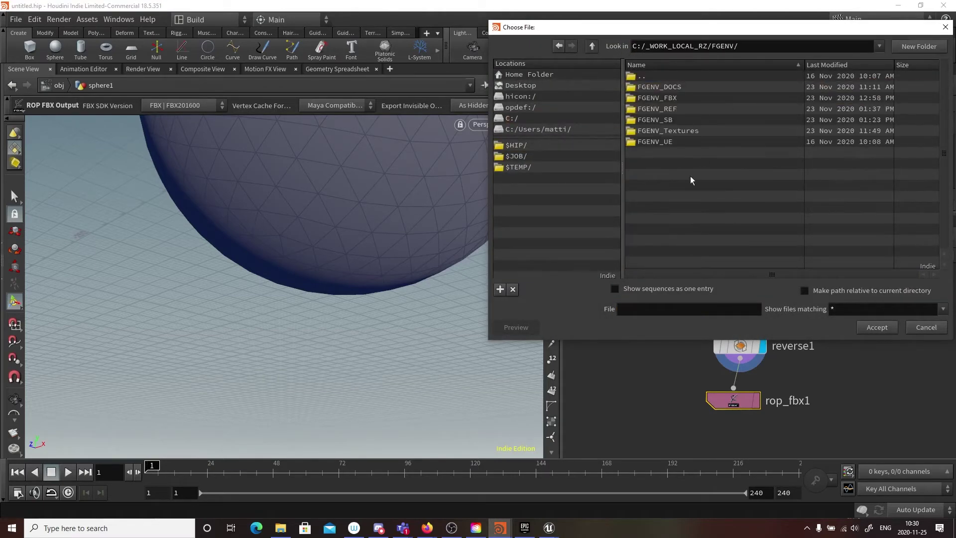
{"action": "double_click", "coordinate": [669, 98]}
{"action": "left_click", "coordinate": [636, 310]}
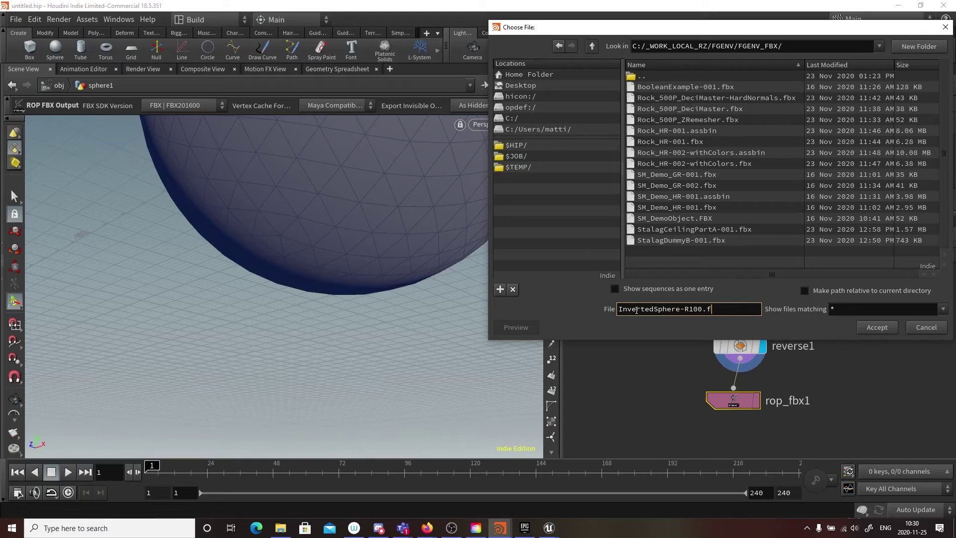
{"action": "left_click", "coordinate": [878, 327]}
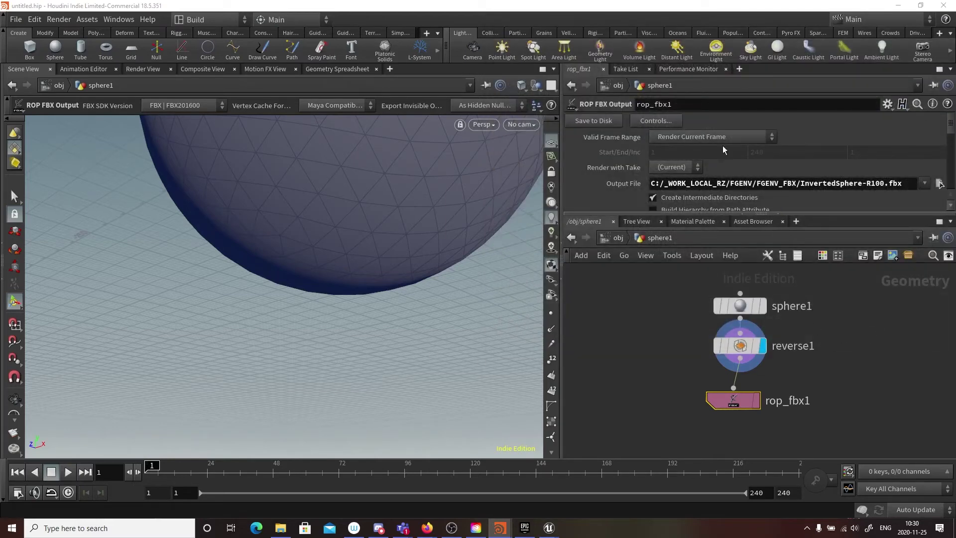
{"action": "left_click", "coordinate": [588, 125]}
- Switch back to Unreal Engine and slightly reduce the Content Browser's height to enlarge the viewport
{"action": "key", "text": "alt+Tab"}
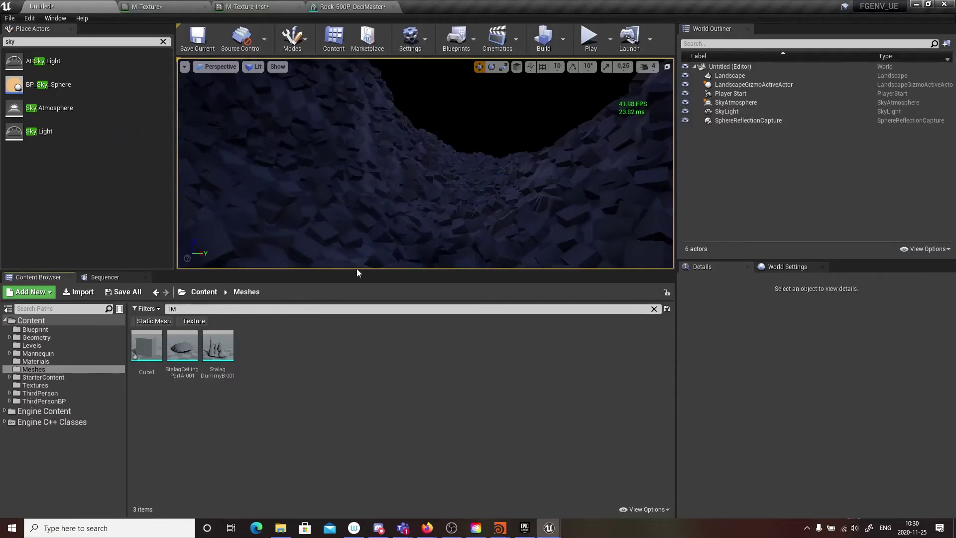
{"action": "left_click_drag", "start_coordinate": [365, 270], "coordinate": [364, 285]}
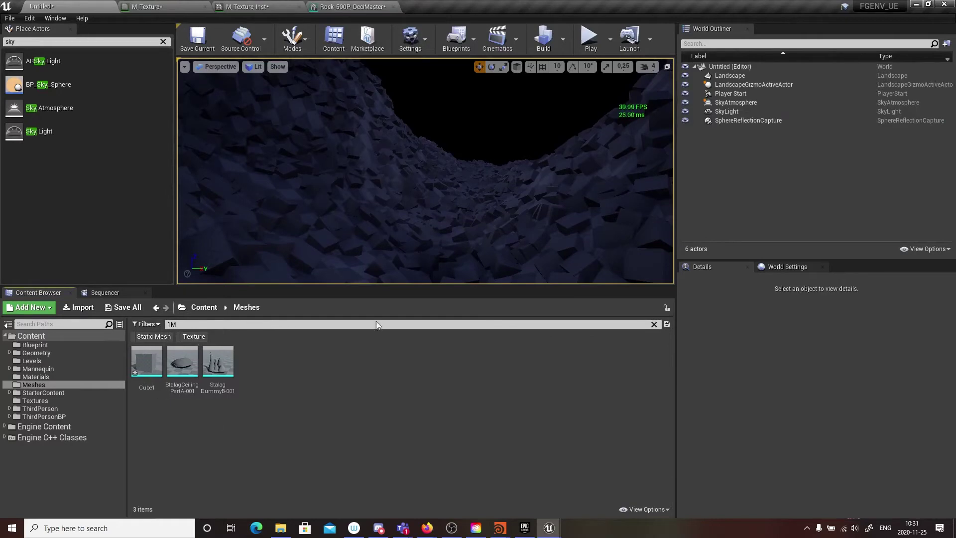
{"action": "mouse_move", "coordinate": [374, 224]}
{"action": "right_mouse_down"}
{"action": "mouse_move", "coordinate": [371, 247]}
{"action": "mouse_move", "coordinate": [381, 224]}
{"action": "right_mouse_up"}
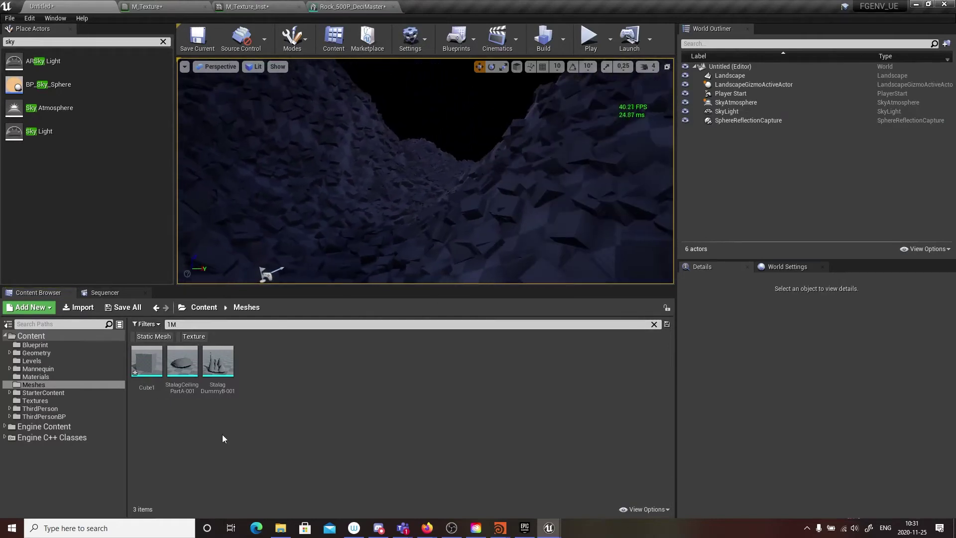
- Choose InvertedSphere-R100.fbx from _WORK_LOCAL_RZ/FGENV/FGENV_FBX for import into the Meshes folder
{"action": "right_click", "coordinate": [287, 372]}
{"action": "left_click", "coordinate": [339, 84]}
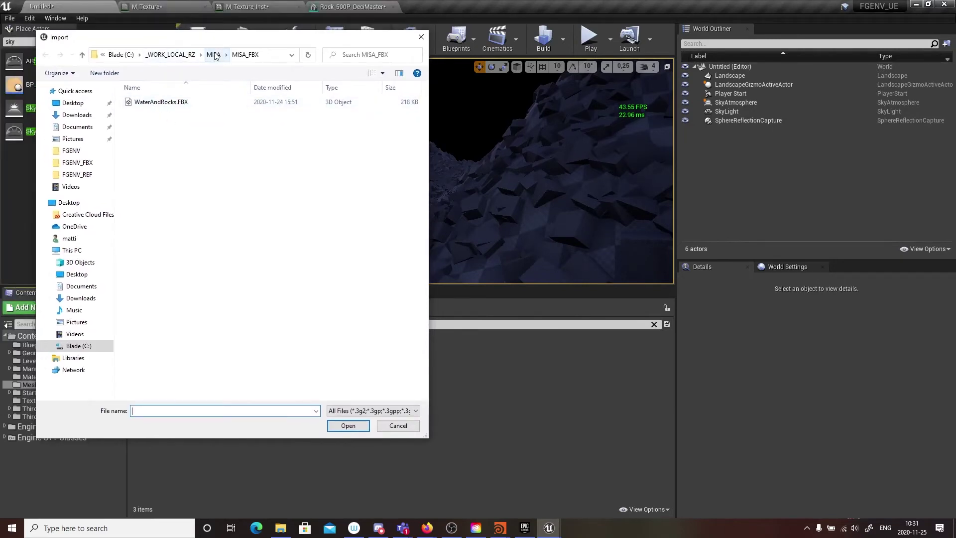
{"action": "left_click", "coordinate": [171, 54]}
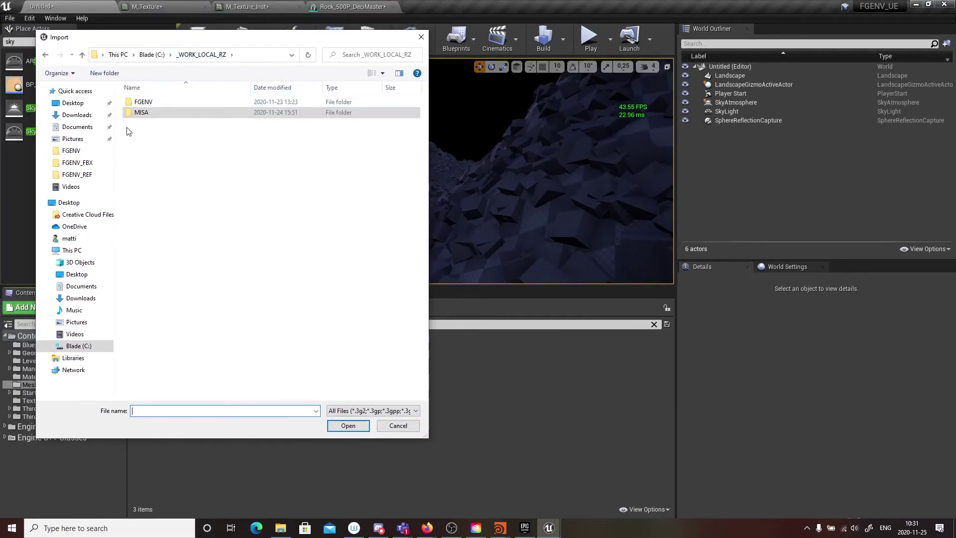
{"action": "double_click", "coordinate": [144, 103]}
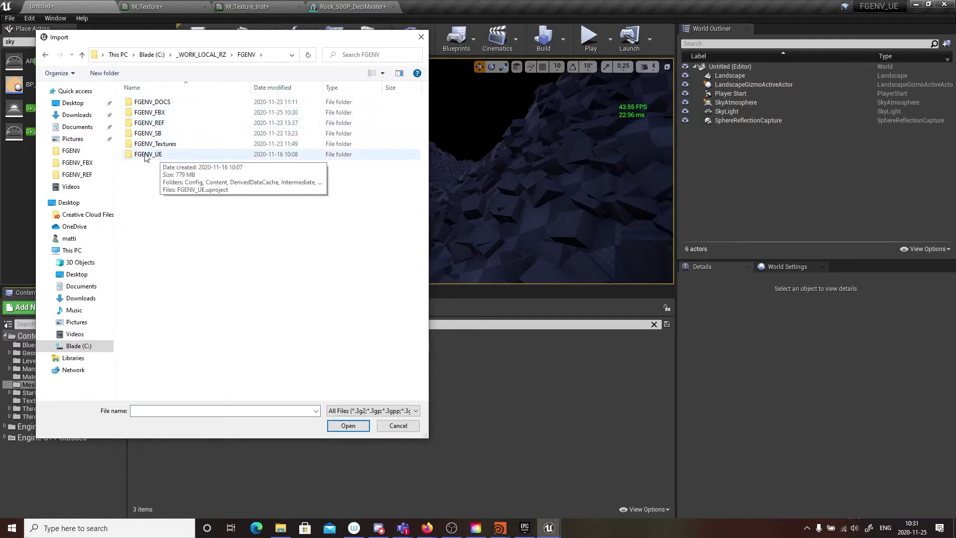
{"action": "double_click", "coordinate": [149, 113]}
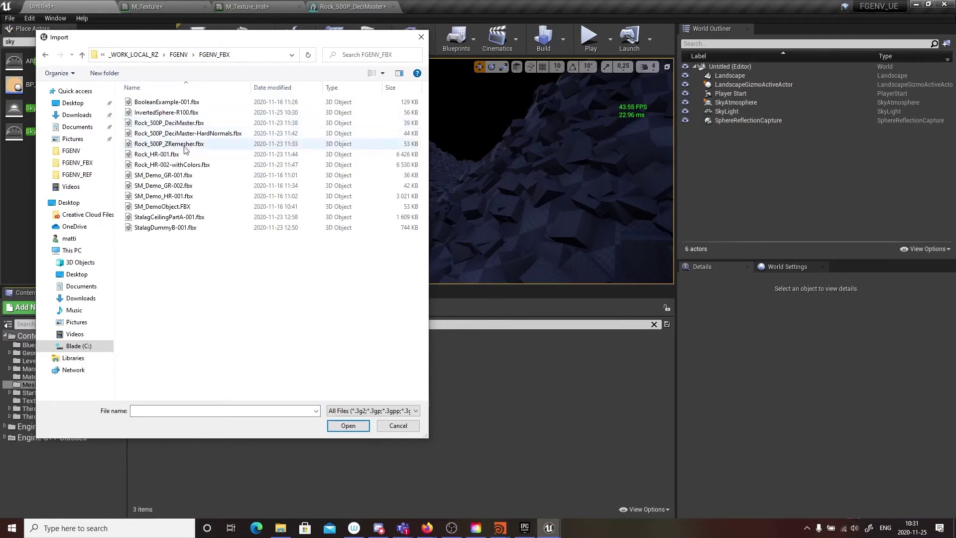
{"action": "double_click", "coordinate": [166, 113]}
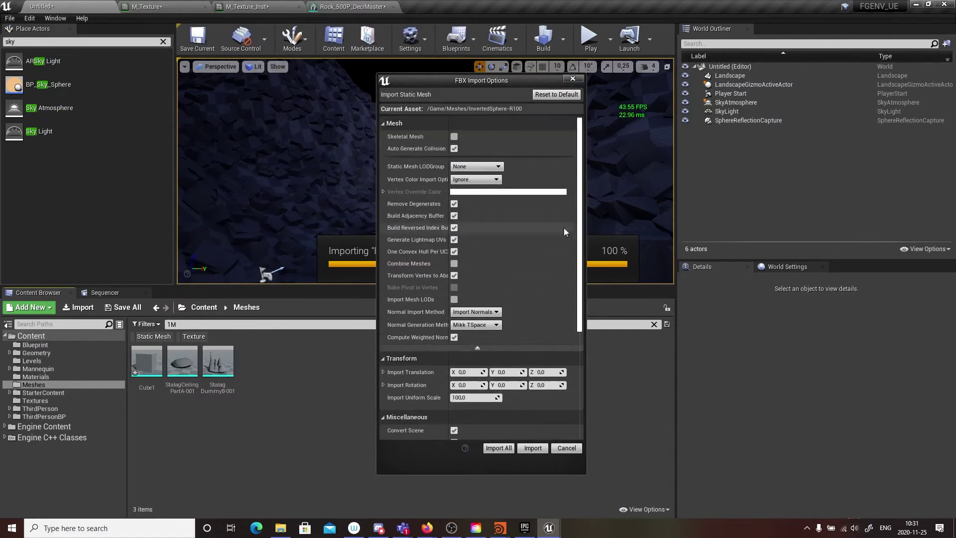
- Import the inverted sphere with Auto Generate Collision turned off, and dismiss the message log
{"action": "left_click", "coordinate": [453, 147]}
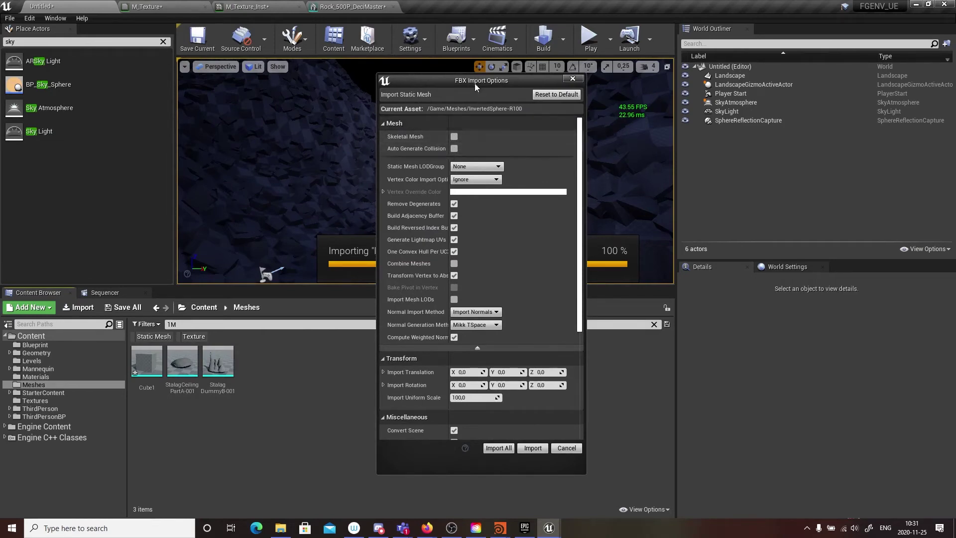
{"action": "left_click_drag", "start_coordinate": [474, 82], "coordinate": [568, 149]}
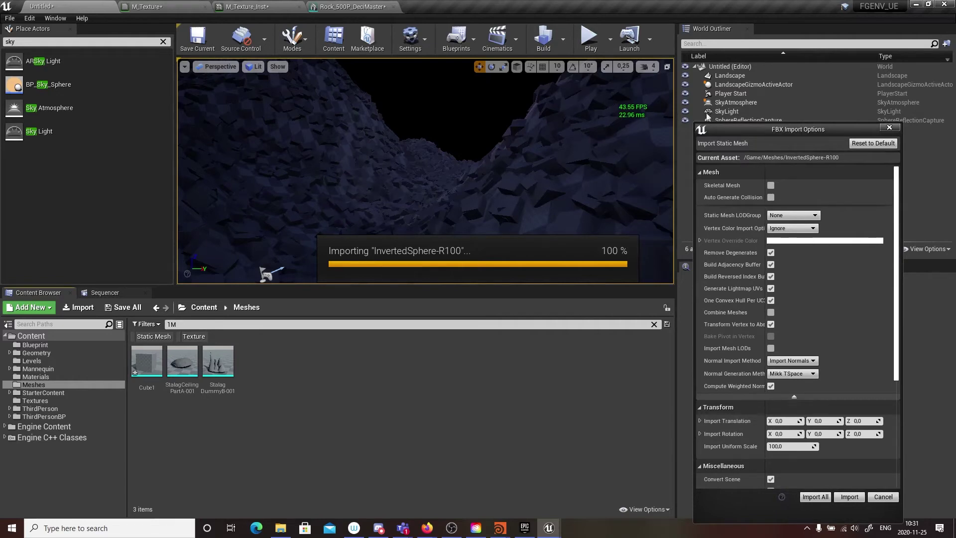
{"action": "left_click_drag", "start_coordinate": [734, 131], "coordinate": [714, 59]}
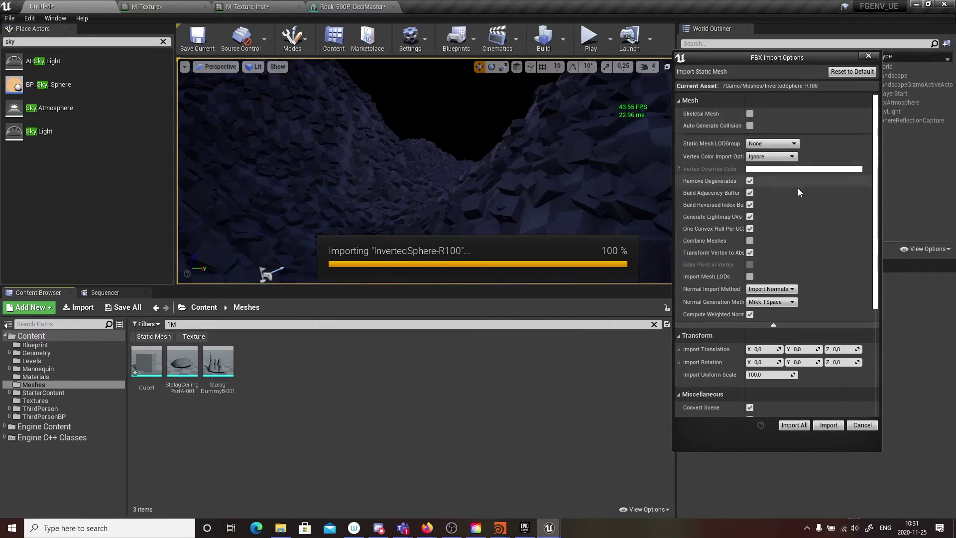
{"action": "left_click", "coordinate": [828, 426]}
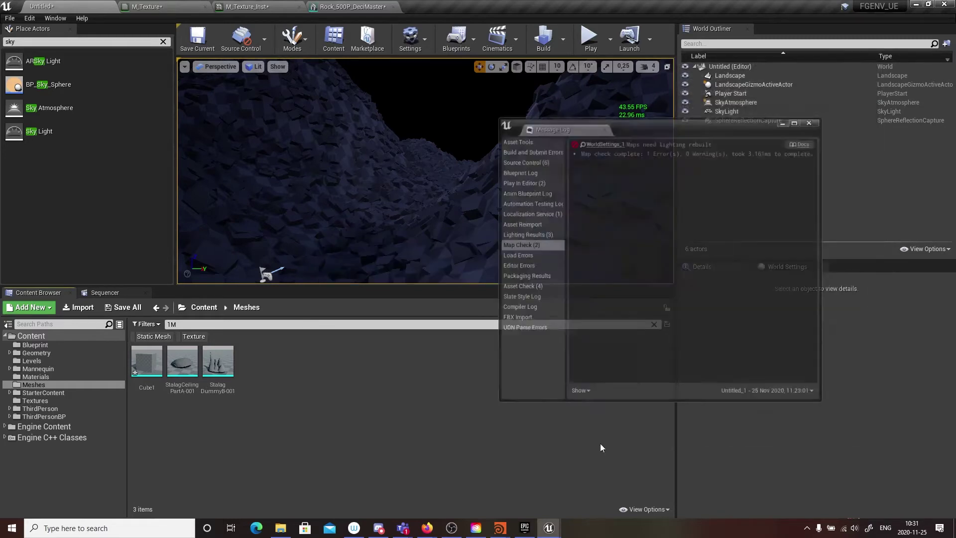
{"action": "left_click", "coordinate": [826, 97]}
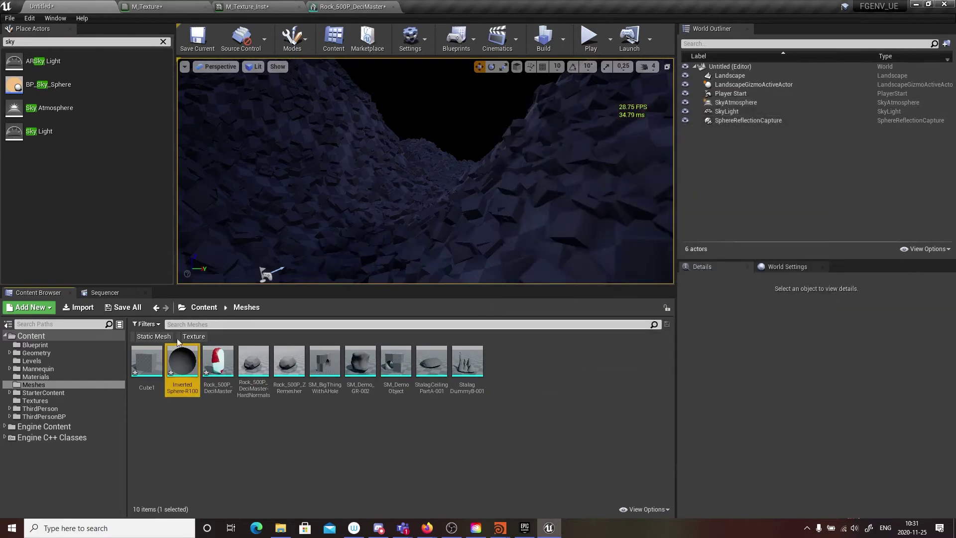
- Place the InvertedSphere-R100 mesh in the level and set its location to 0, 0, 0
{"action": "left_click", "coordinate": [434, 198]}
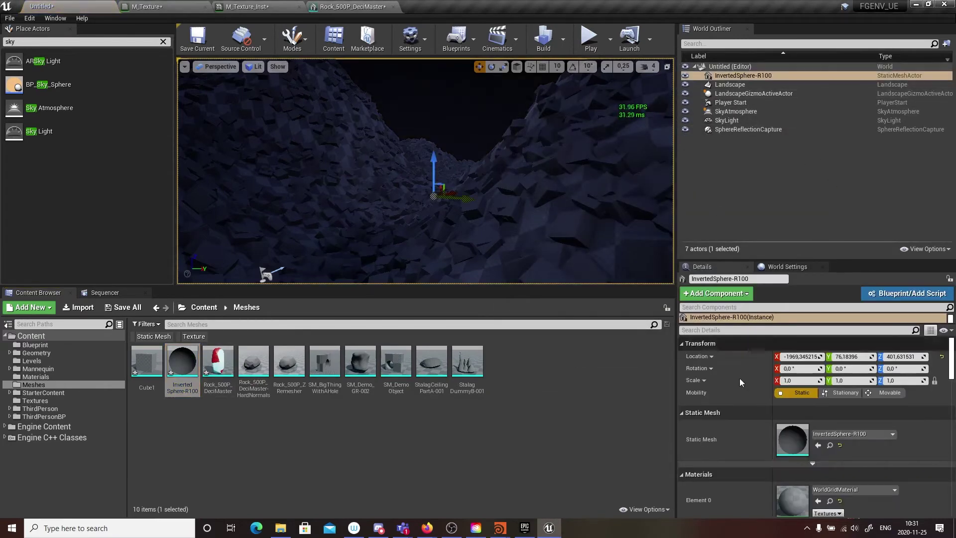
{"action": "left_click", "coordinate": [800, 355]}
{"action": "type", "text": "0"}
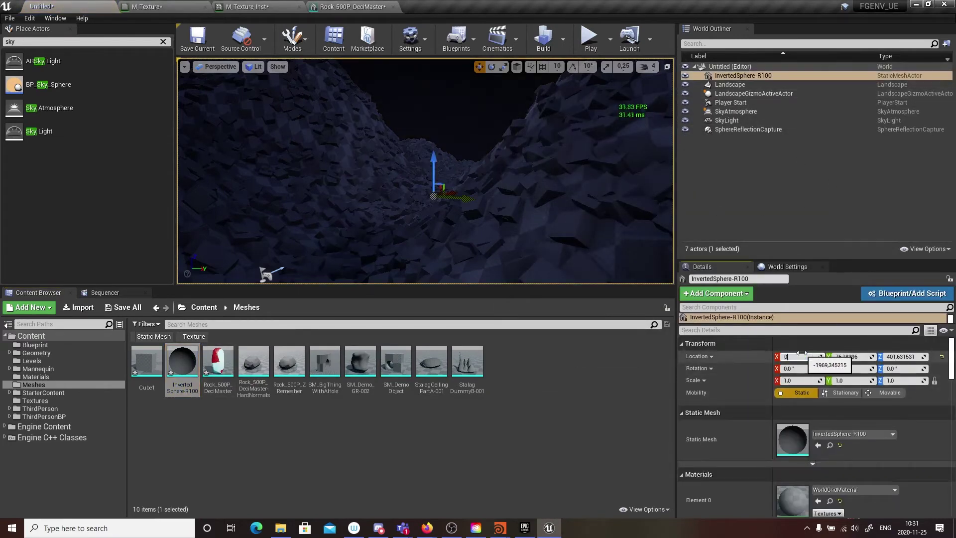
{"action": "key", "text": "Tab"}
{"action": "type", "text": "0"}
{"action": "key", "text": "Tab"}
{"action": "type", "text": "0"}
{"action": "key", "text": "Return"}
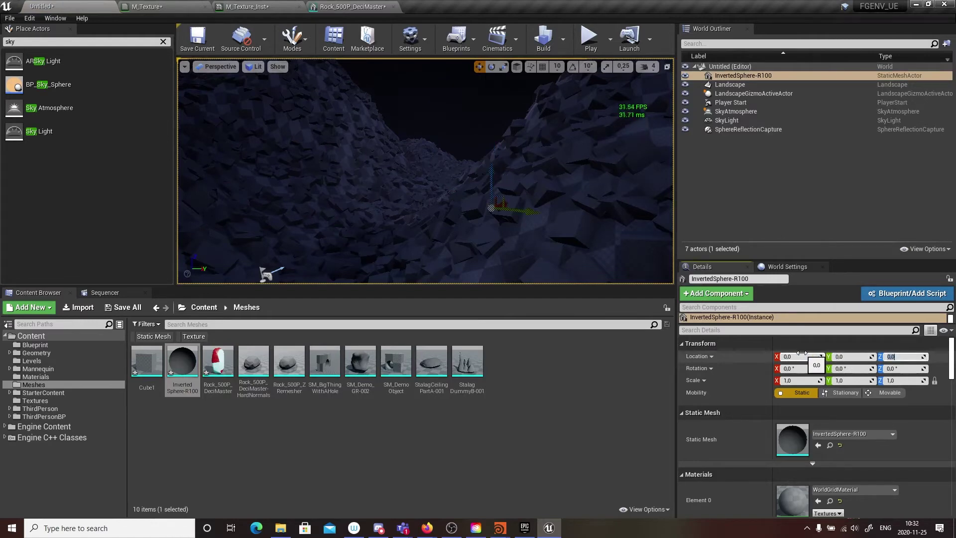
- Raise the SkyAtmosphere's Atmosphere Height to about 175.8 and its Rayleigh Scattering Scale to about 0.305
{"action": "right_click_drag", "start_coordinate": [353, 204], "coordinate": [368, 197]}
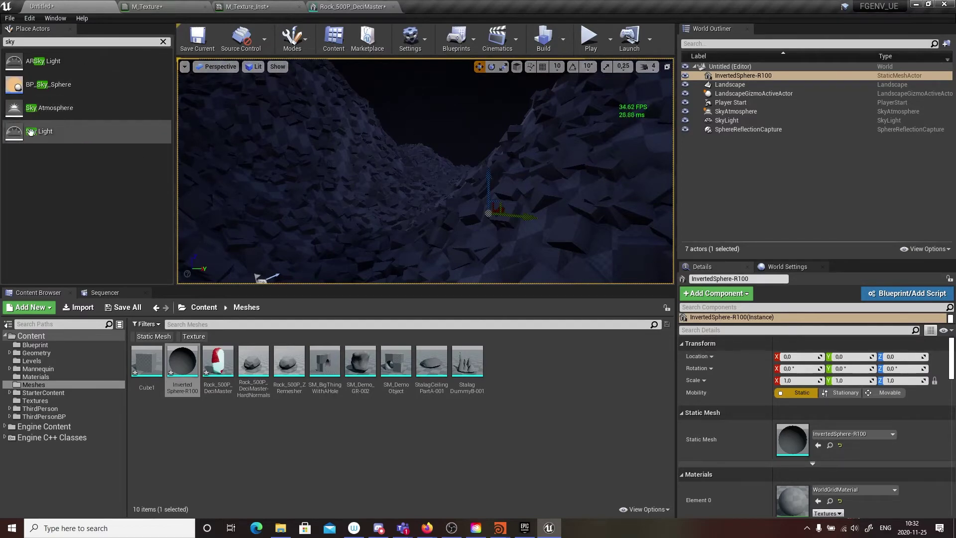
{"action": "left_click", "coordinate": [736, 111]}
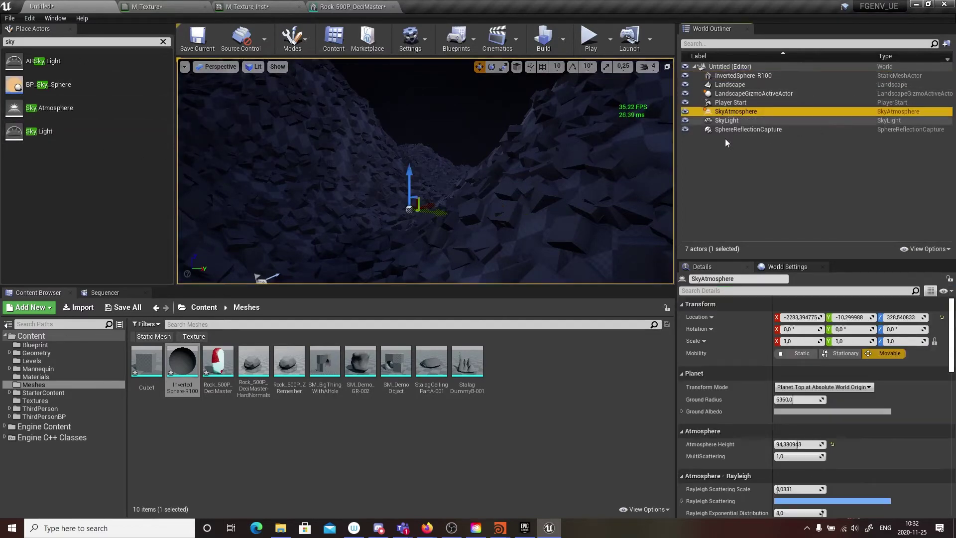
{"action": "left_click_drag", "start_coordinate": [797, 444], "coordinate": [952, 363]}
{"action": "scroll", "coordinate": [952, 362], "scroll_direction": "down", "scroll_amount": 3}
{"action": "left_click_drag", "start_coordinate": [797, 414], "coordinate": [841, 414]}
{"action": "right_click_drag", "start_coordinate": [425, 199], "coordinate": [451, 171]}
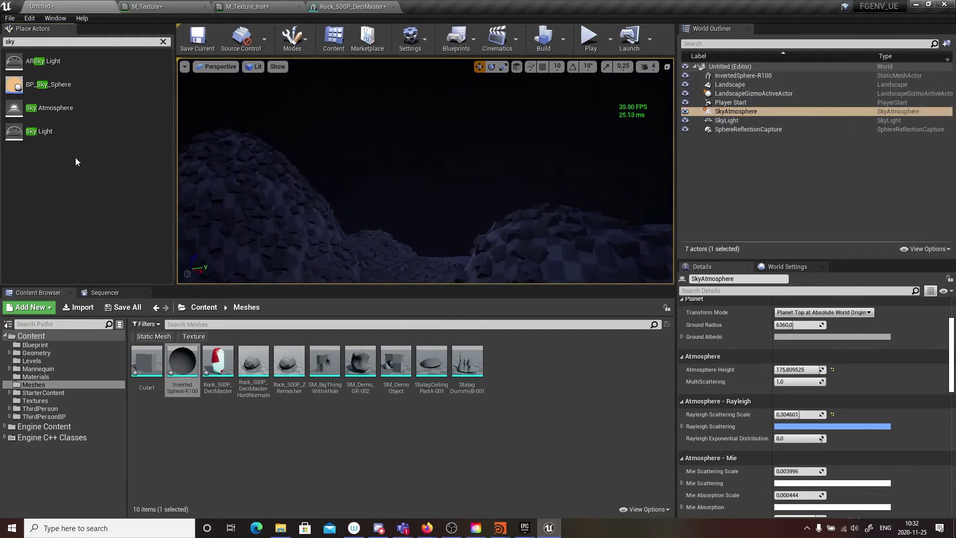
- Clear the actor search and place a Directional Light from the Lights category in the level
{"action": "left_click_drag", "start_coordinate": [50, 62], "coordinate": [106, 92]}
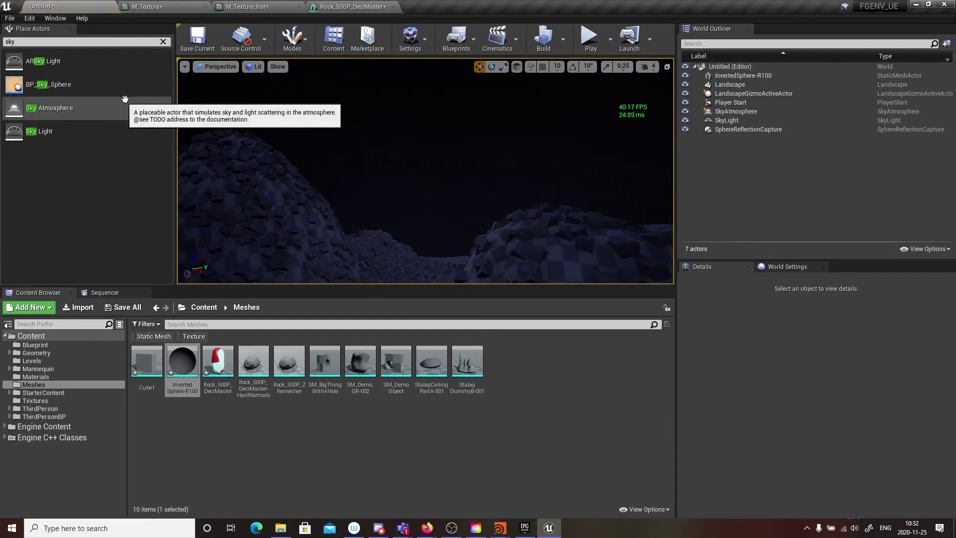
{"action": "left_click", "coordinate": [163, 41]}
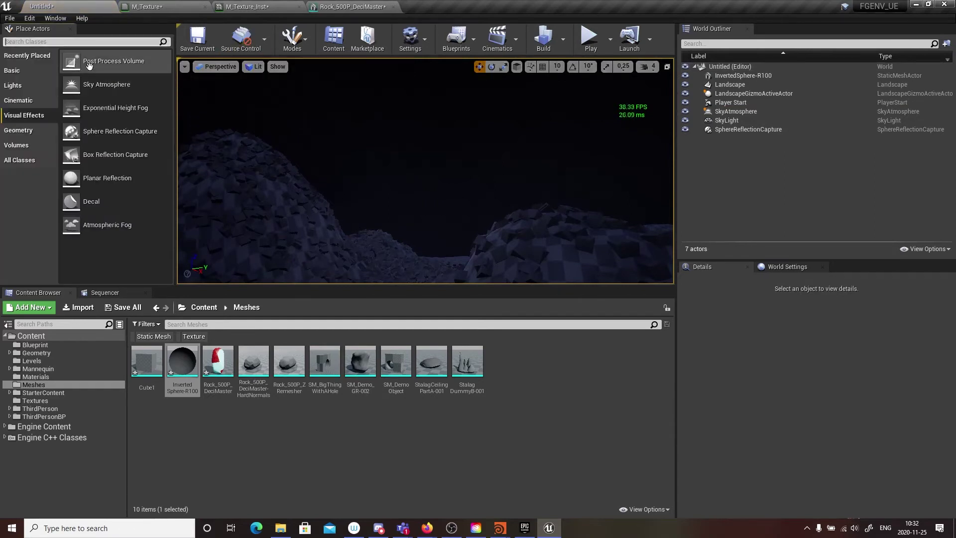
{"action": "left_click", "coordinate": [13, 85]}
{"action": "left_click_drag", "start_coordinate": [100, 61], "coordinate": [407, 221]}
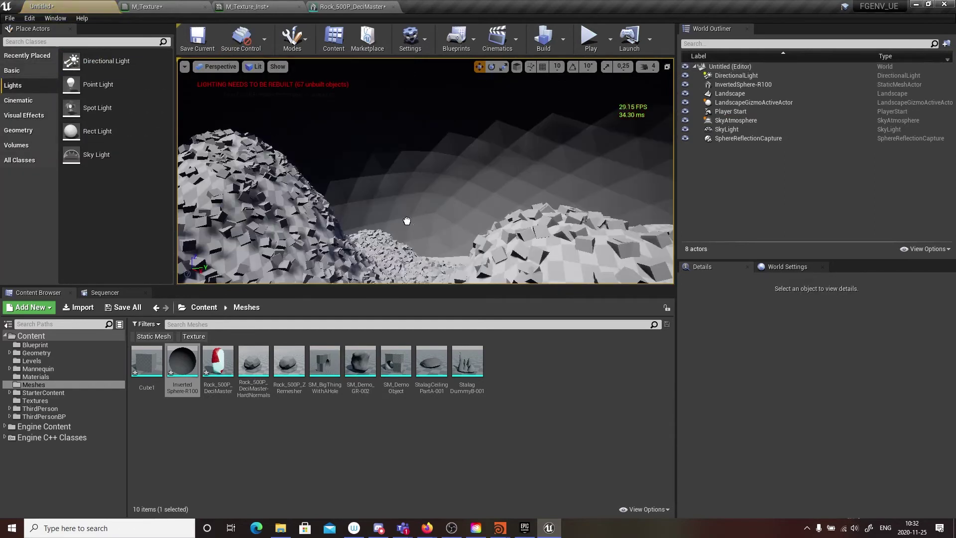
- Scale the inverted sphere in the level uniformly to 10
{"action": "right_click_drag", "start_coordinate": [407, 221], "coordinate": [406, 221]}
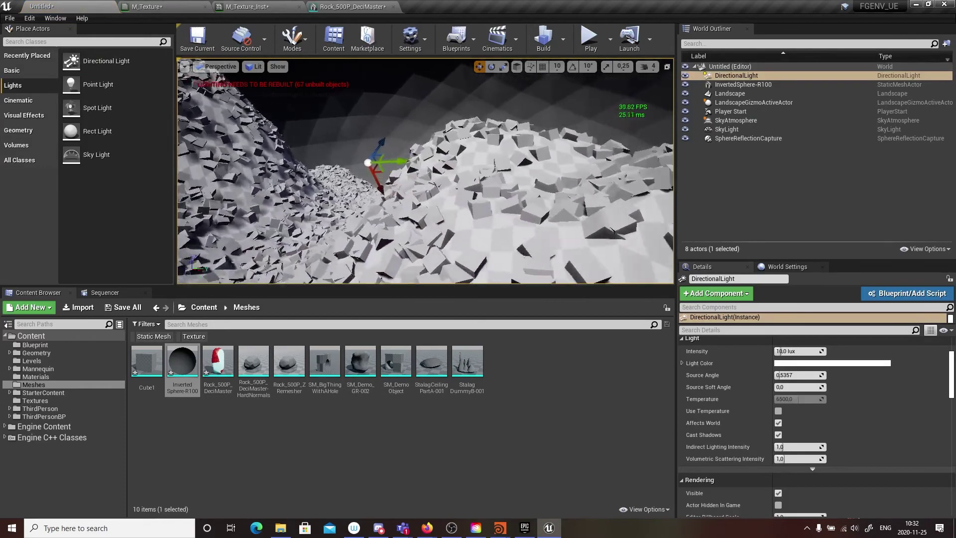
{"action": "right_click_drag", "start_coordinate": [452, 132], "coordinate": [452, 132]}
{"action": "left_click", "coordinate": [468, 171]}
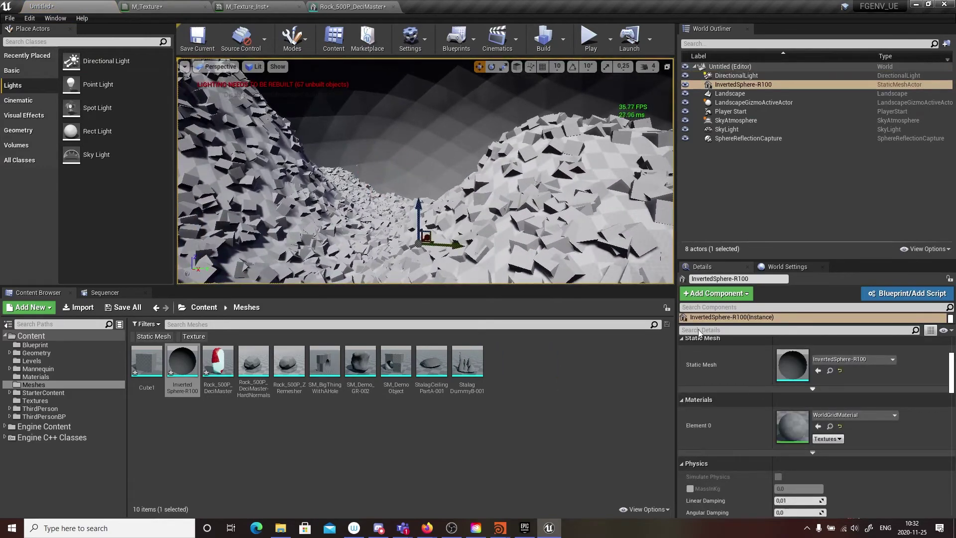
{"action": "scroll", "coordinate": [776, 368], "scroll_direction": "up", "scroll_amount": 2}
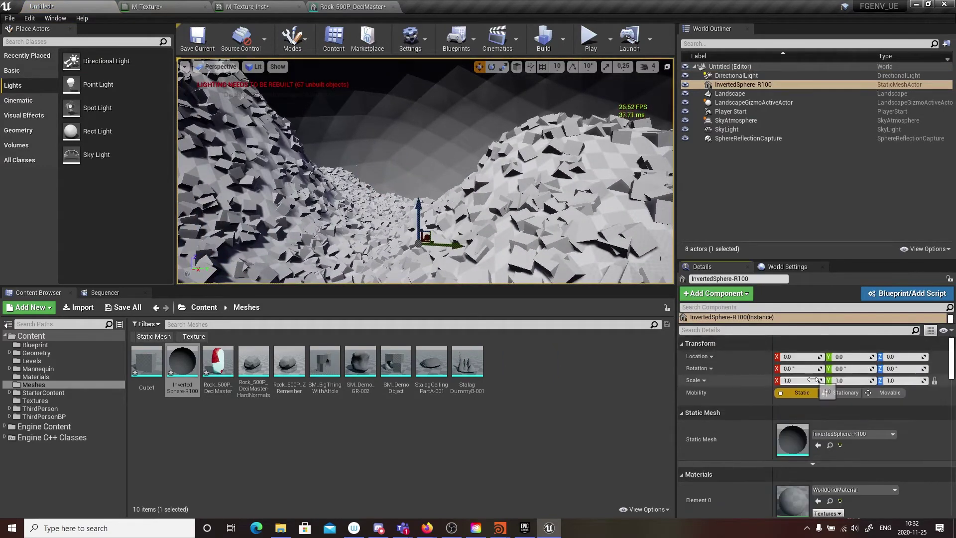
{"action": "left_click", "coordinate": [896, 380]}
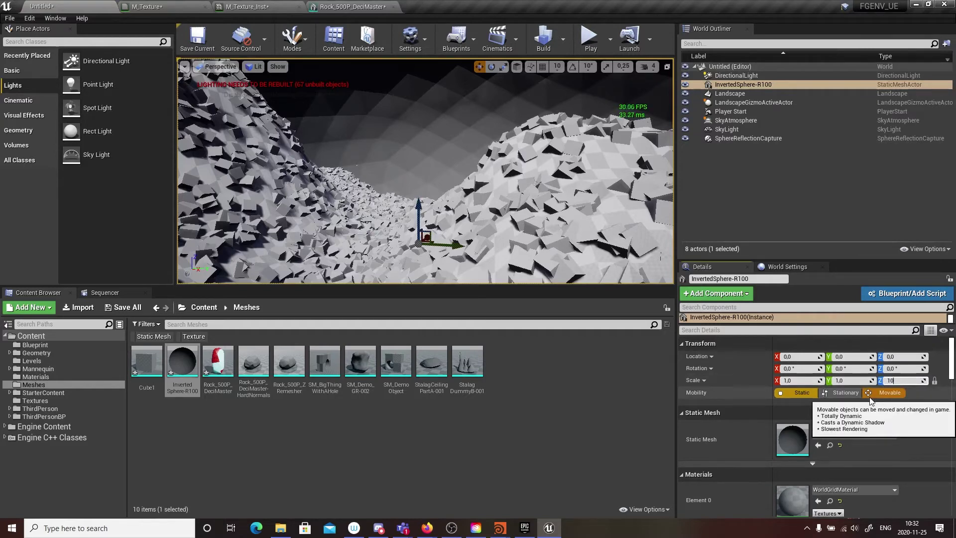
{"action": "type", "text": "10"}
{"action": "key", "text": "Return"}
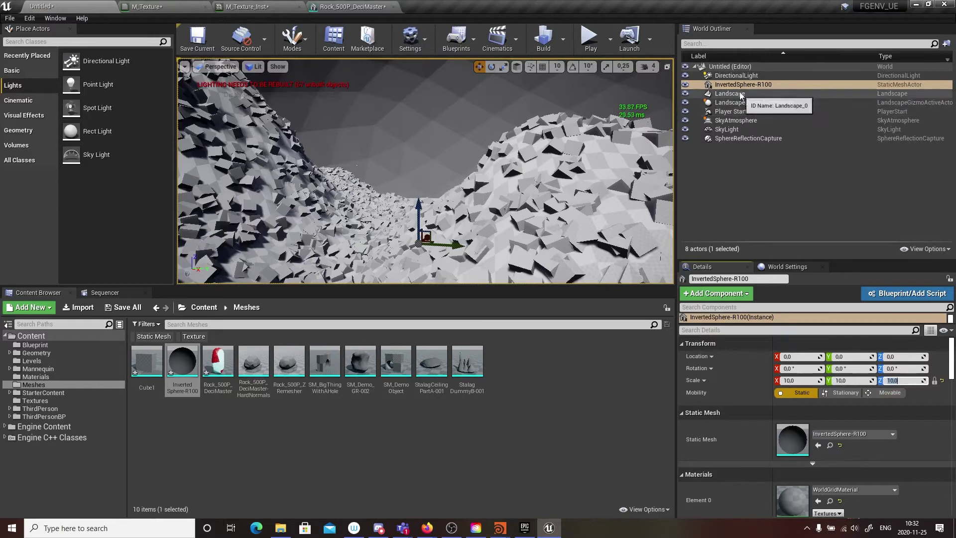
- Filter the DirectionalLight's details by "at" and enable Atmosphere / Fog Sun Light
{"action": "left_click", "coordinate": [737, 76]}
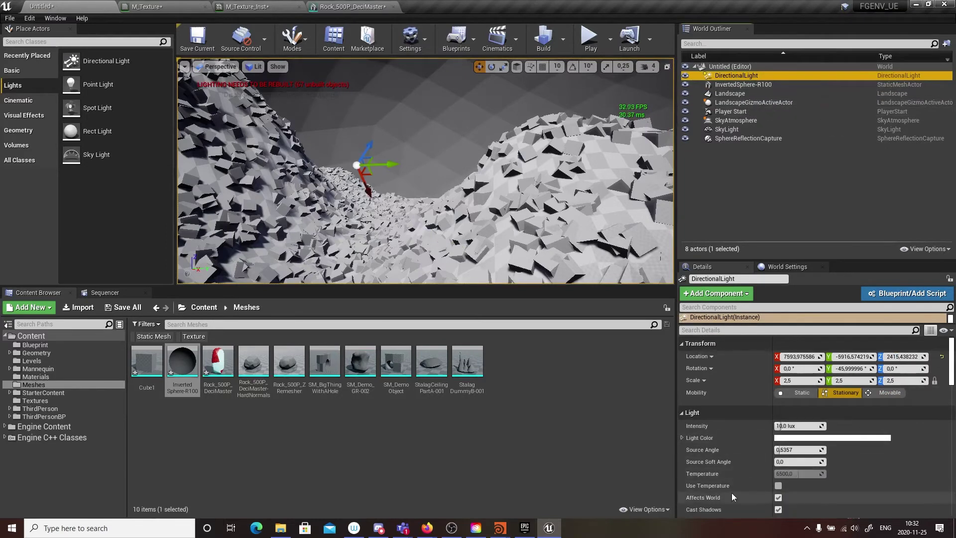
{"action": "left_click", "coordinate": [702, 330]}
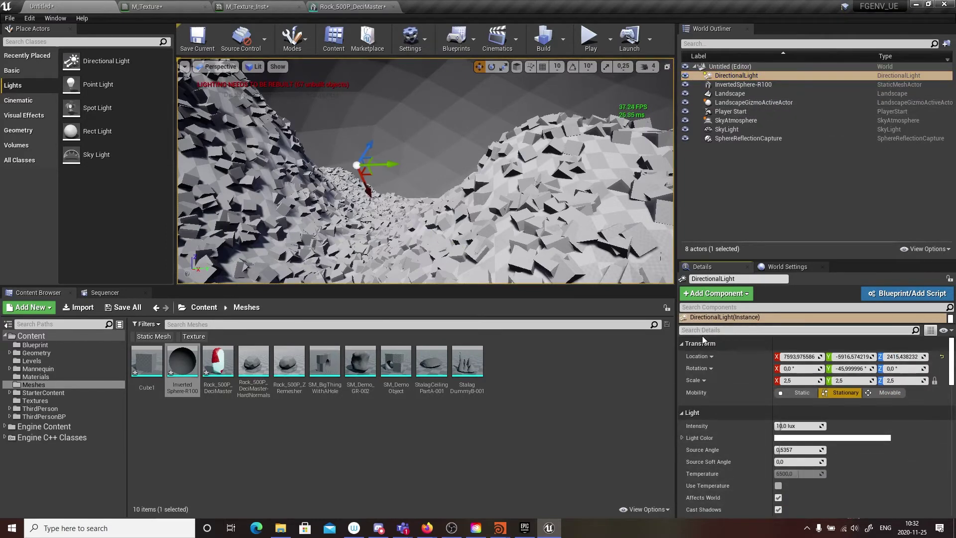
{"action": "type", "text": "at"}
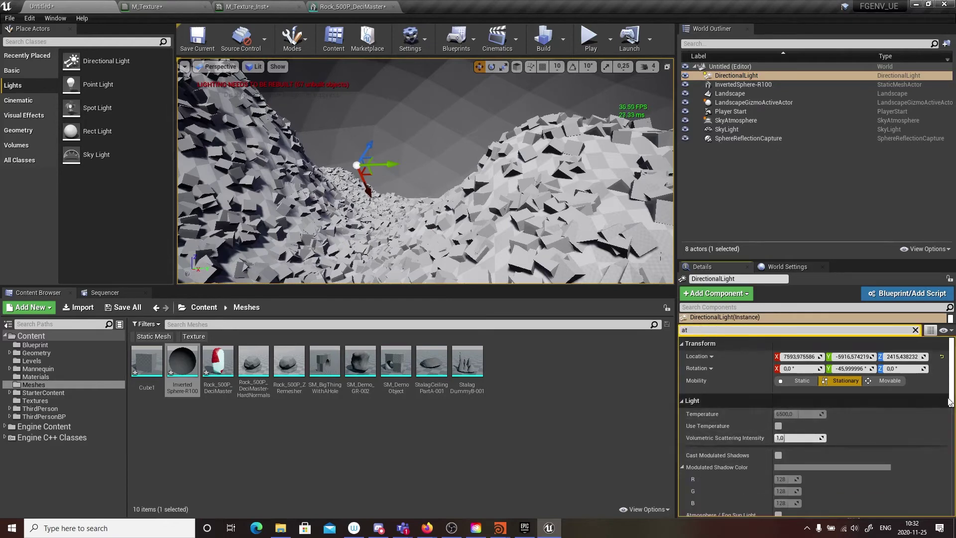
{"action": "scroll", "coordinate": [901, 420], "scroll_direction": "down", "scroll_amount": 3}
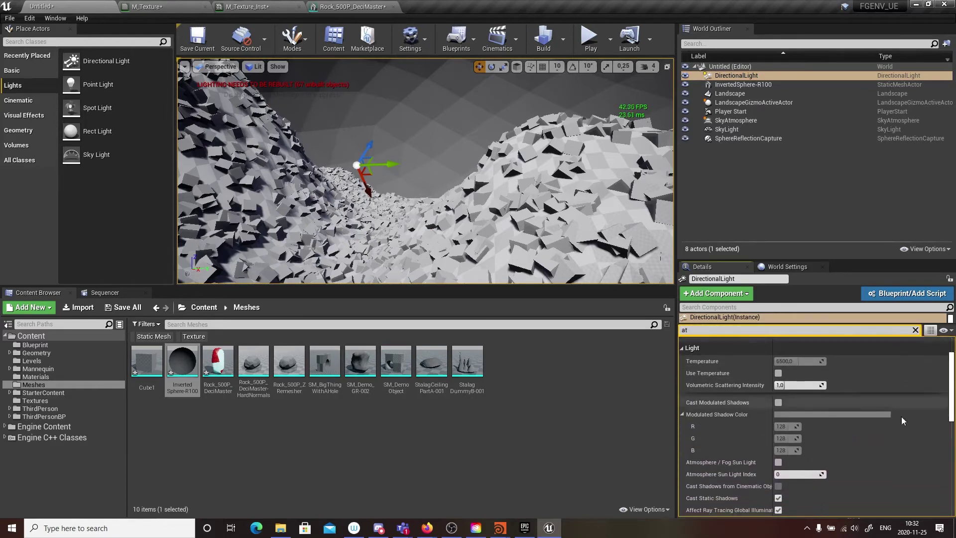
{"action": "left_click", "coordinate": [778, 461]}
{"action": "right_click_drag", "start_coordinate": [434, 149], "coordinate": [402, 149]}
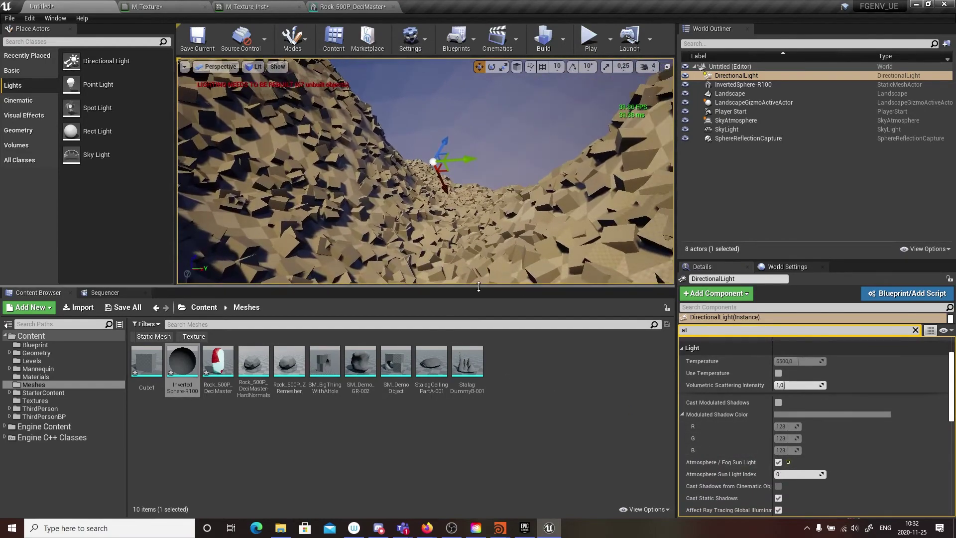
- Enlarge the viewport by reducing the Content Browser's height, and readjust the width of the World Outliner and Details area
{"action": "left_click_drag", "start_coordinate": [479, 289], "coordinate": [479, 363]}
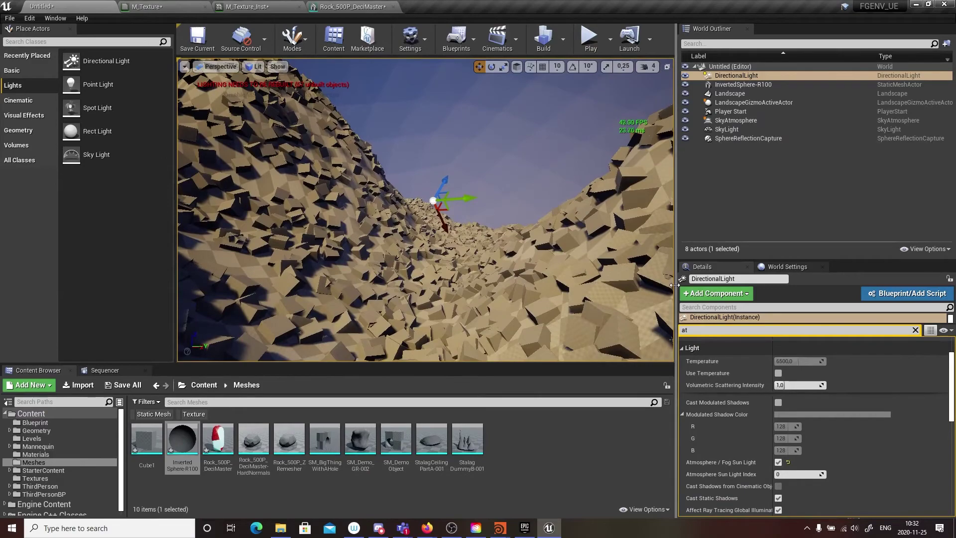
{"action": "left_click_drag", "start_coordinate": [676, 286], "coordinate": [862, 307]}
{"action": "right_click_drag", "start_coordinate": [543, 209], "coordinate": [502, 215]}
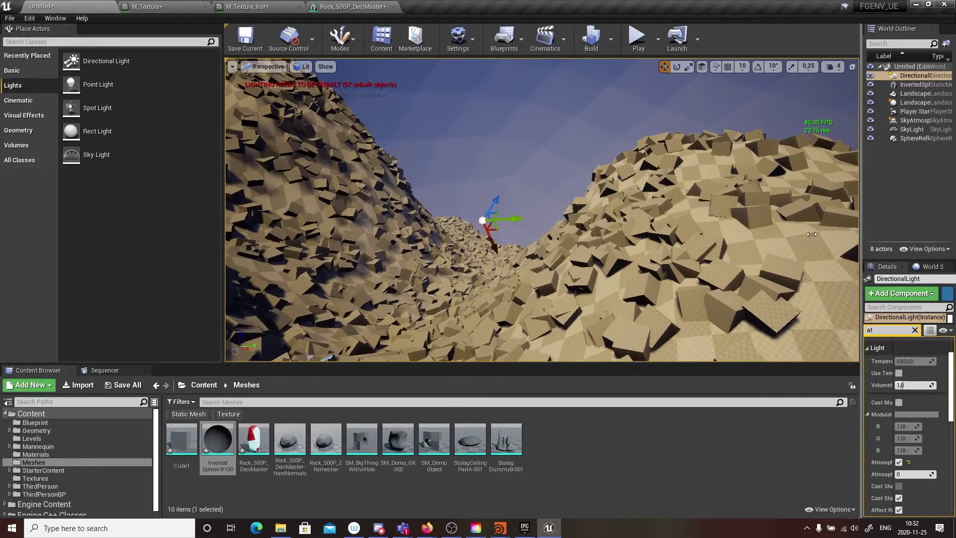
{"action": "left_click_drag", "start_coordinate": [862, 234], "coordinate": [682, 223]}
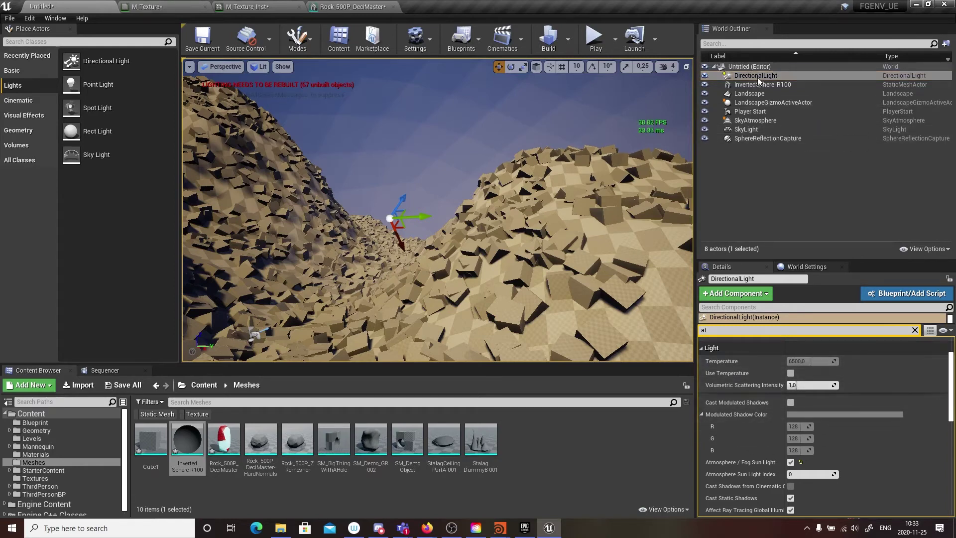
- Rotate the directional light to a low sun angle for reddish sunset lighting over the terrain
{"action": "key", "text": "e"}
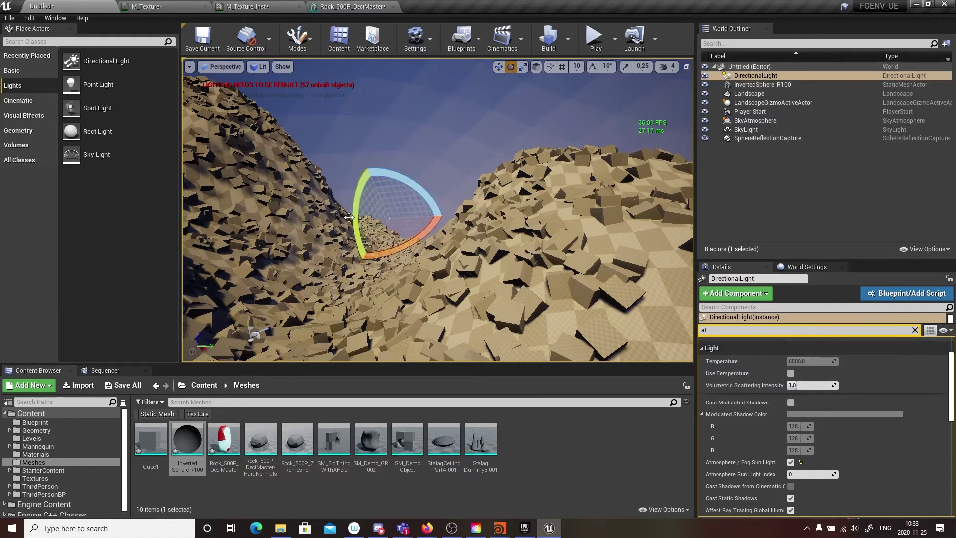
{"action": "right_click_drag", "start_coordinate": [424, 201], "coordinate": [427, 183]}
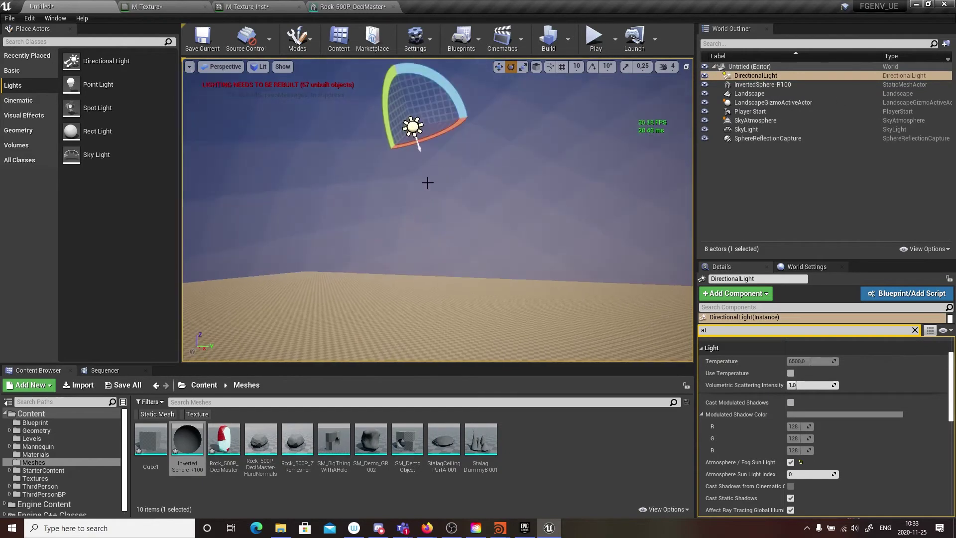
{"action": "left_click_drag", "start_coordinate": [384, 95], "coordinate": [430, 169]}
{"action": "right_click_drag", "start_coordinate": [430, 169], "coordinate": [266, 160]}
{"action": "key", "text": "w"}
{"action": "key", "text": "s"}
{"action": "right_click_drag", "start_coordinate": [529, 190], "coordinate": [537, 195]}
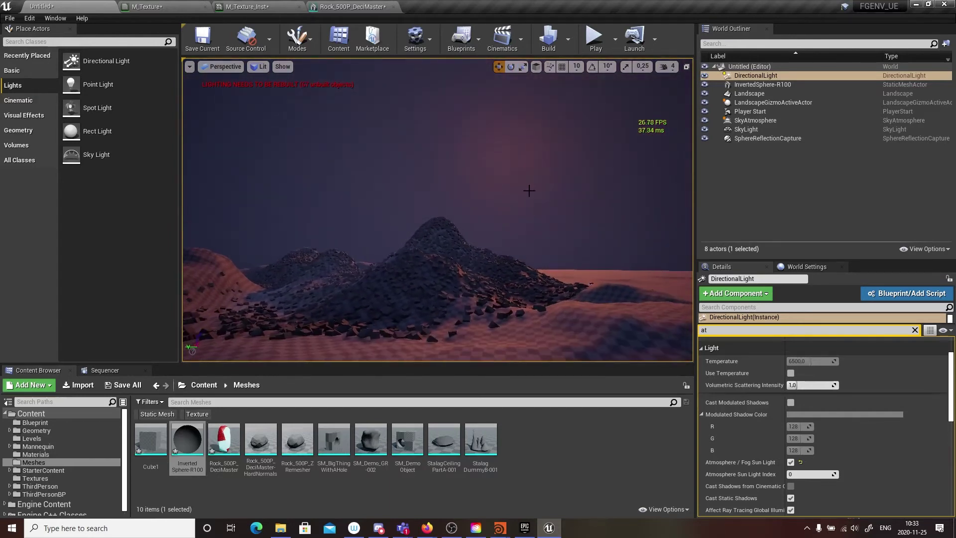
- Hide the inverted sphere in the level so the sky around the terrain is revealed
{"action": "left_click", "coordinate": [761, 84]}
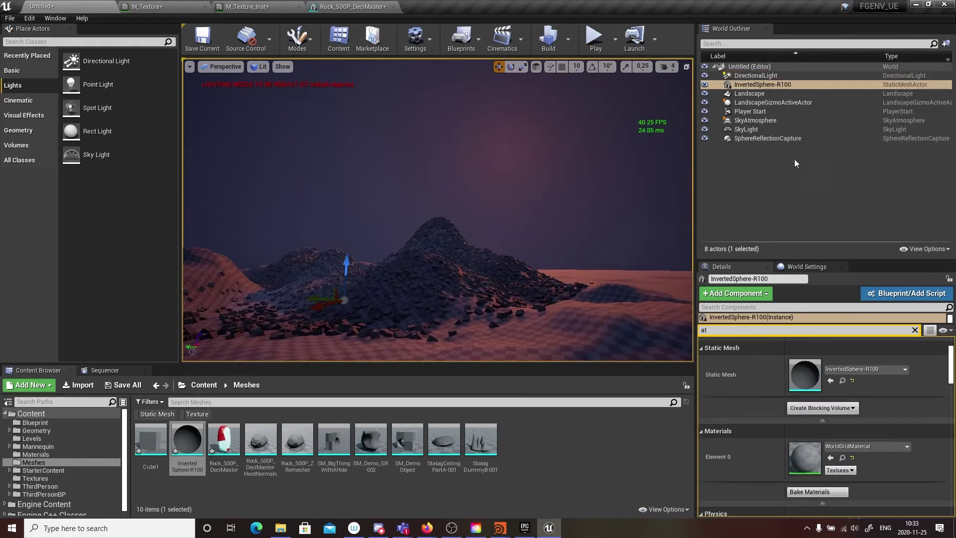
{"action": "left_click", "coordinate": [705, 85]}
{"action": "key", "text": "w"}
{"action": "right_click_drag", "start_coordinate": [595, 166], "coordinate": [568, 165]}
- Rotate the directional light to try different sun heights, ending with a low sunset sun at about -17° Y rotation
{"action": "left_click", "coordinate": [574, 165]}
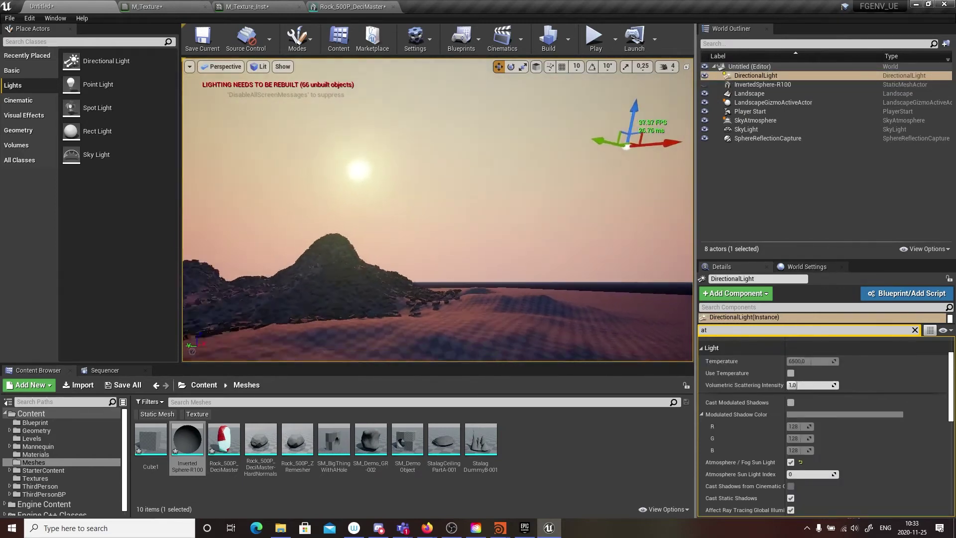
{"action": "key", "text": "e"}
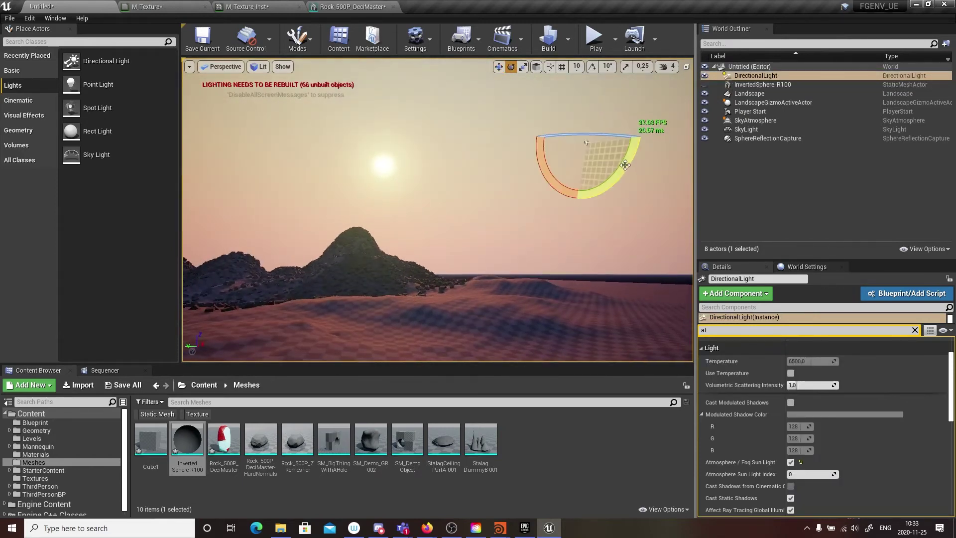
{"action": "left_click_drag", "start_coordinate": [625, 165], "coordinate": [640, 129]}
{"action": "right_click_drag", "start_coordinate": [432, 184], "coordinate": [419, 202]}
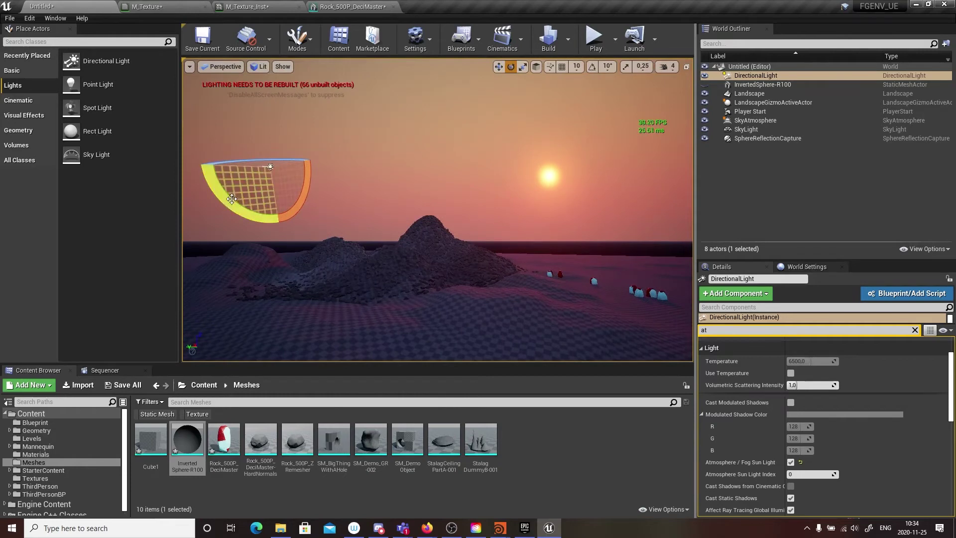
{"action": "left_click_drag", "start_coordinate": [231, 199], "coordinate": [232, 167]}
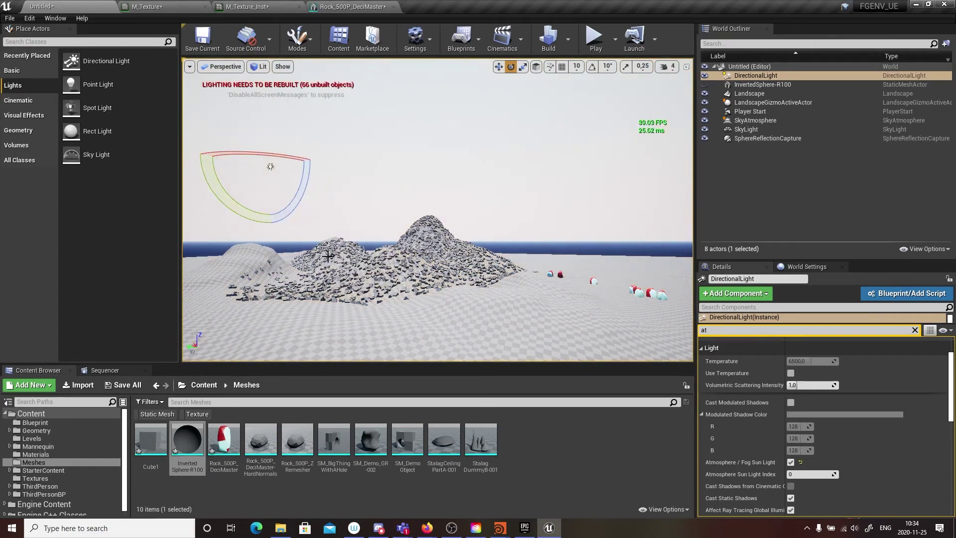
{"action": "right_click_drag", "start_coordinate": [339, 230], "coordinate": [399, 263]}
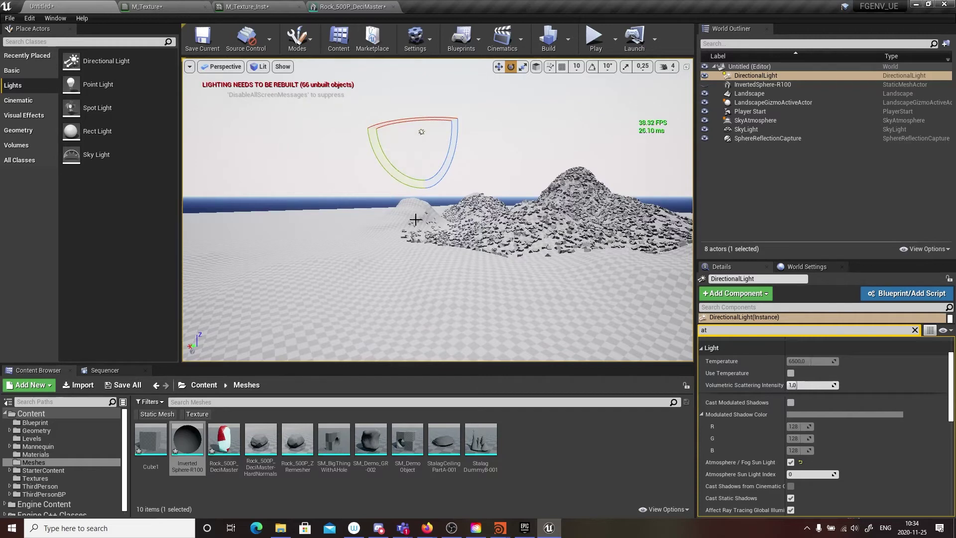
{"action": "left_click_drag", "start_coordinate": [387, 162], "coordinate": [430, 126]}
{"action": "mouse_move", "coordinate": [377, 151]}
{"action": "left_mouse_down"}
{"action": "mouse_move", "coordinate": [391, 124]}
{"action": "mouse_move", "coordinate": [385, 148]}
{"action": "mouse_move", "coordinate": [368, 144]}
{"action": "left_mouse_up"}
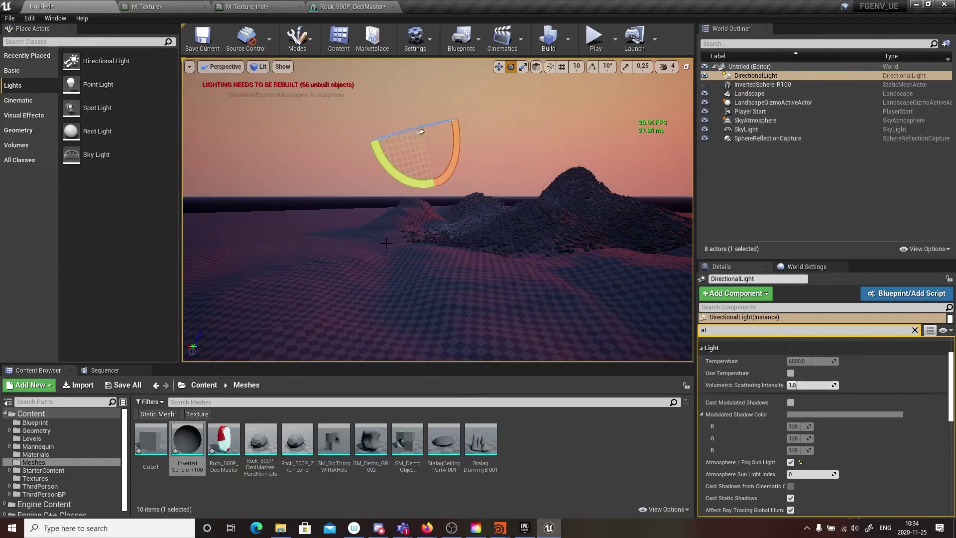
{"action": "right_click_drag", "start_coordinate": [385, 243], "coordinate": [583, 226]}
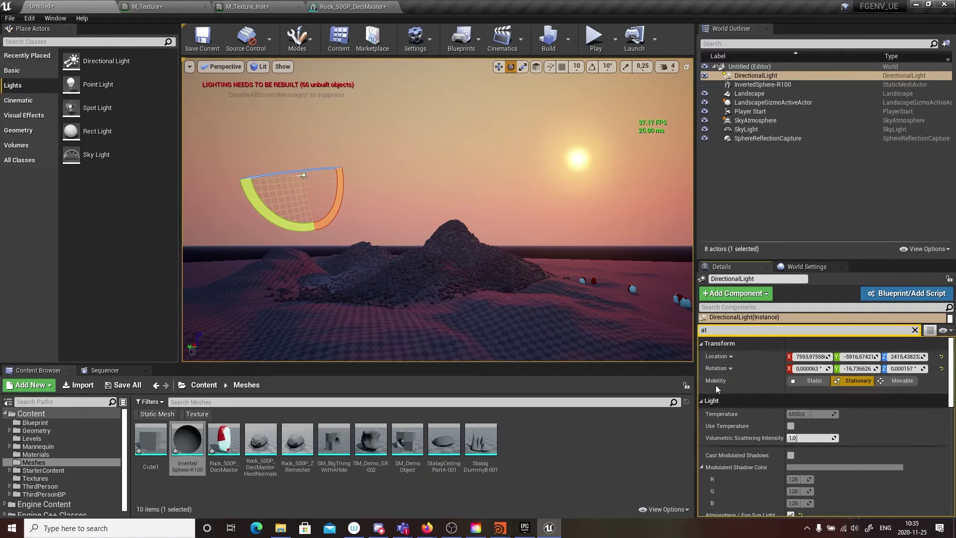
- Clear the directional light's details filter and raise its intensity to 150 lux
{"action": "left_click", "coordinate": [754, 78]}
{"action": "left_click", "coordinate": [753, 85]}
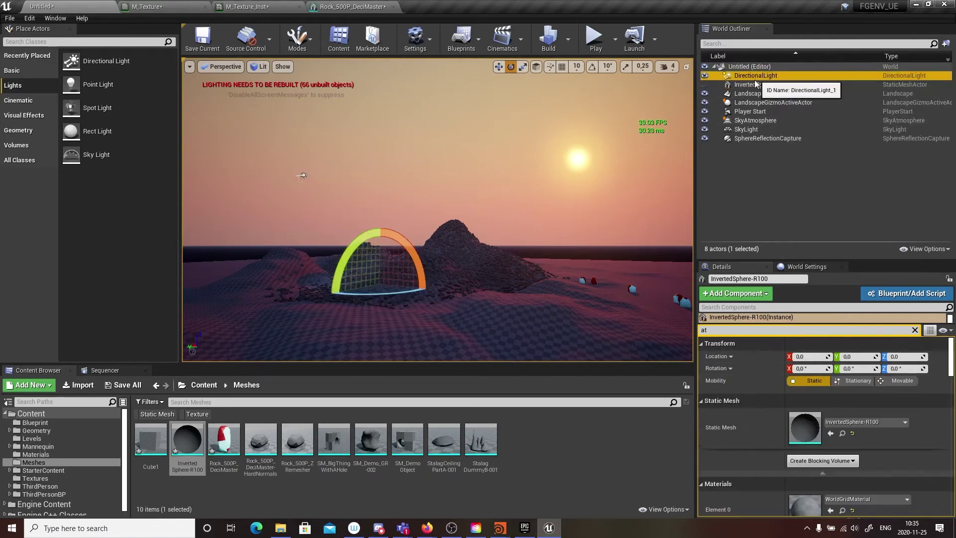
{"action": "left_click", "coordinate": [754, 76]}
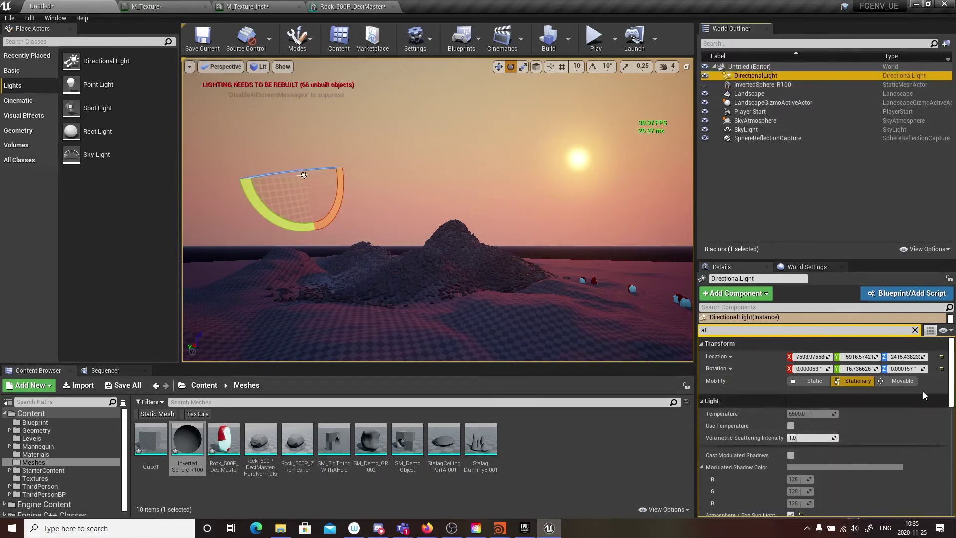
{"action": "left_click_drag", "start_coordinate": [949, 384], "coordinate": [946, 361]}
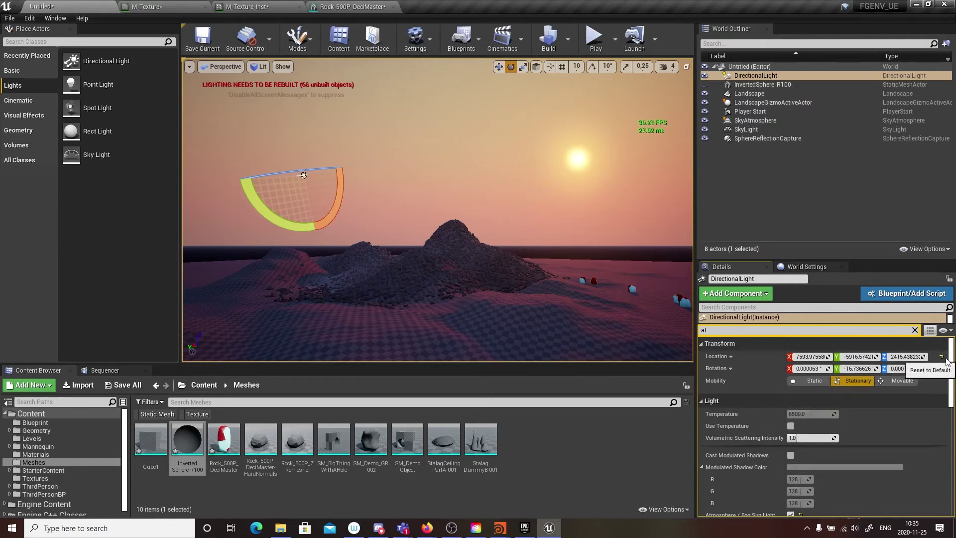
{"action": "scroll", "coordinate": [945, 371], "scroll_direction": "down", "scroll_amount": 3}
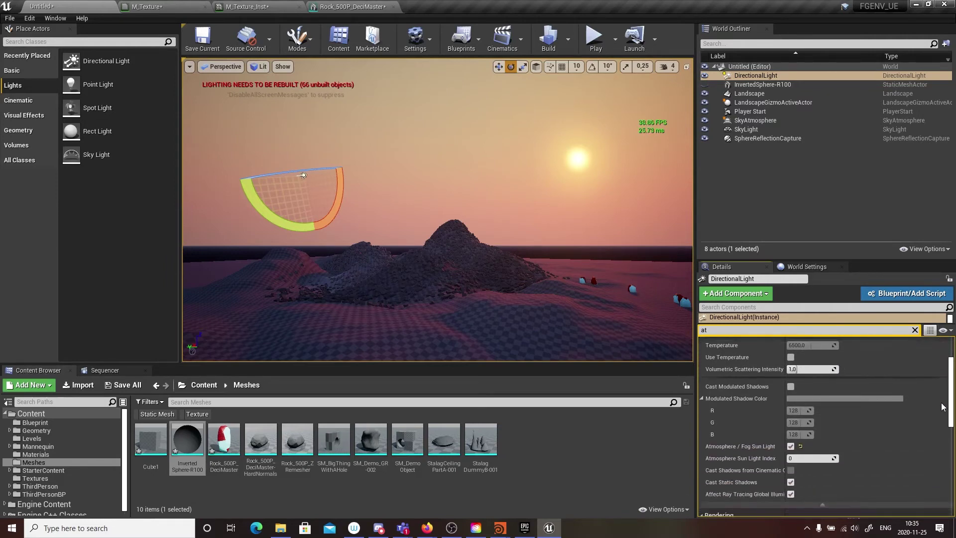
{"action": "scroll", "coordinate": [942, 396], "scroll_direction": "up", "scroll_amount": 1}
{"action": "scroll", "coordinate": [942, 391], "scroll_direction": "up", "scroll_amount": 2}
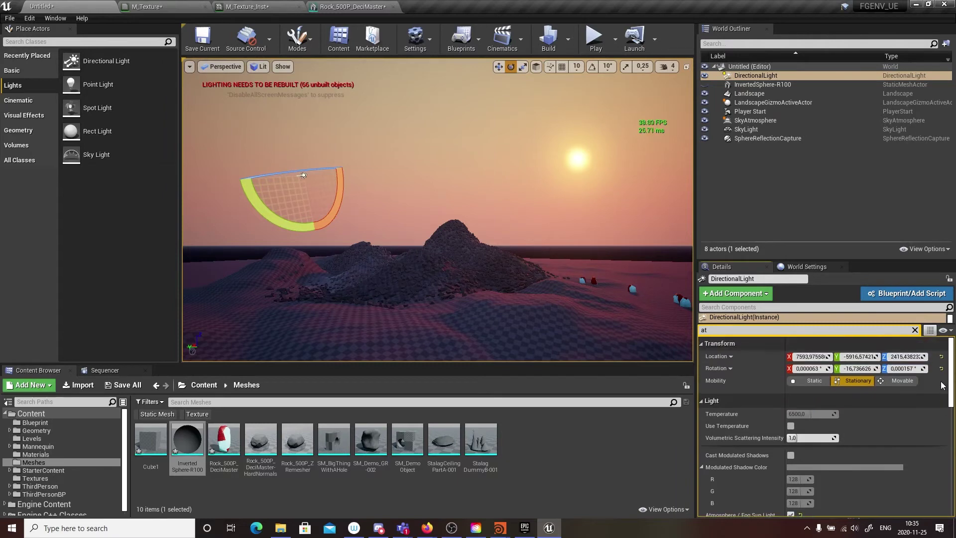
{"action": "left_click", "coordinate": [915, 329]}
{"action": "left_click_drag", "start_coordinate": [799, 426], "coordinate": [856, 426]}
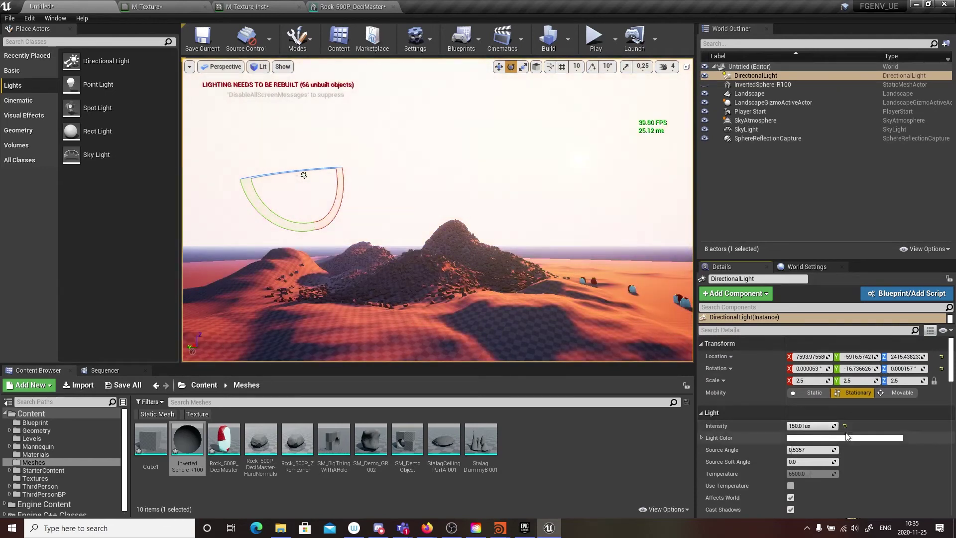
- Place an Exponential Height Fog in the level among the cube-covered hills
{"action": "right_click_drag", "start_coordinate": [493, 349], "coordinate": [403, 336]}
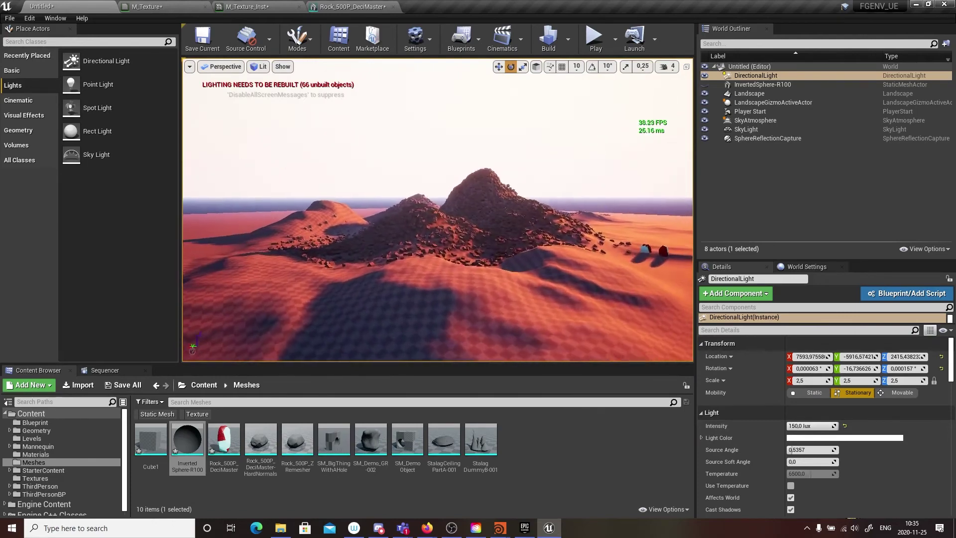
{"action": "mouse_move", "coordinate": [403, 336]}
{"action": "right_mouse_down"}
{"action": "mouse_move", "coordinate": [460, 336]}
{"action": "mouse_move", "coordinate": [415, 336]}
{"action": "right_mouse_up"}
{"action": "right_click_drag", "start_coordinate": [352, 241], "coordinate": [352, 241]}
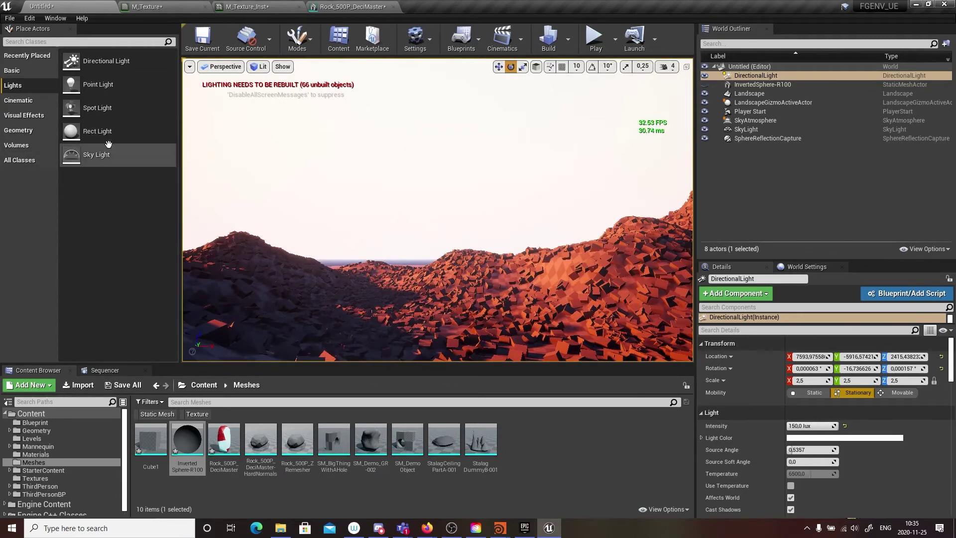
{"action": "left_click", "coordinate": [24, 115]}
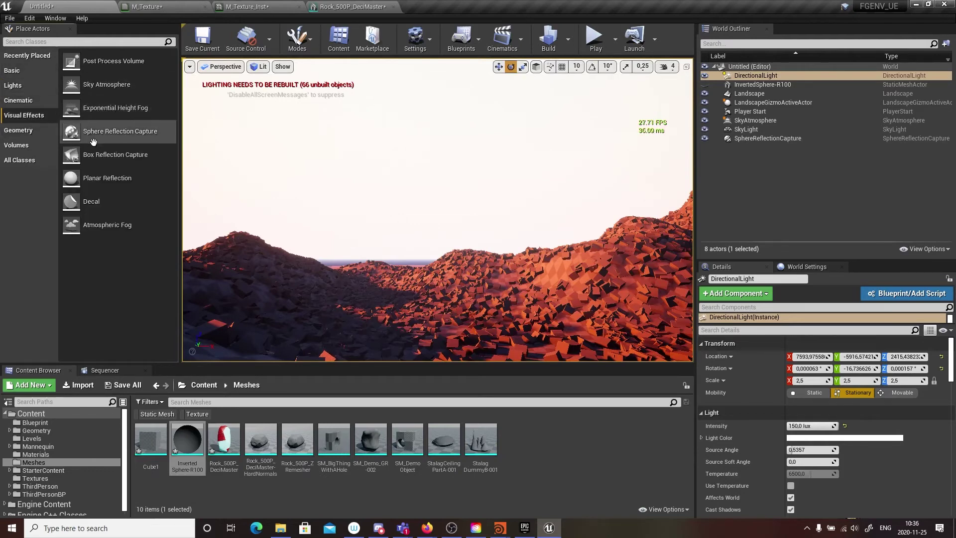
{"action": "left_click_drag", "start_coordinate": [99, 109], "coordinate": [365, 286]}
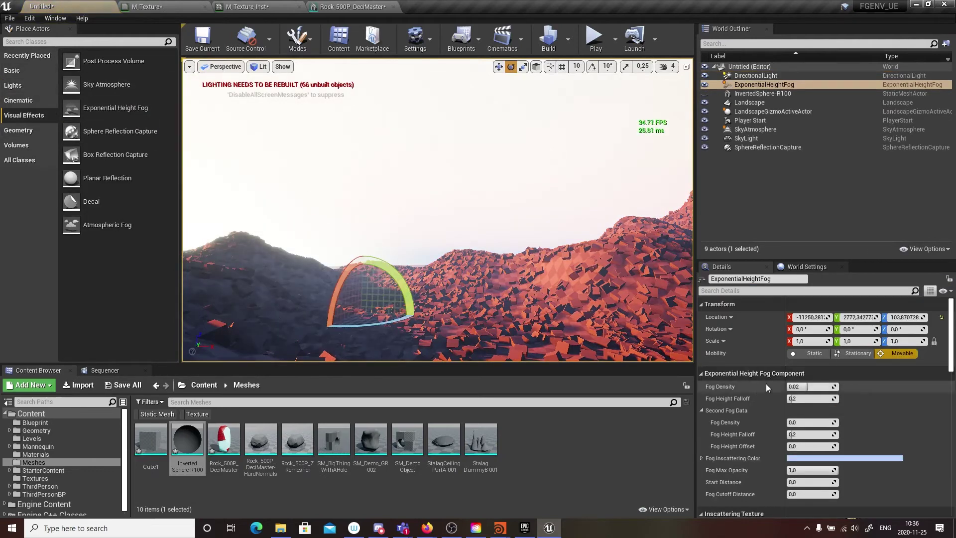
- Increase the height fog's Fog Density, trying 1.0 and settling on 0.5
{"action": "left_click_drag", "start_coordinate": [811, 386], "coordinate": [857, 405]}
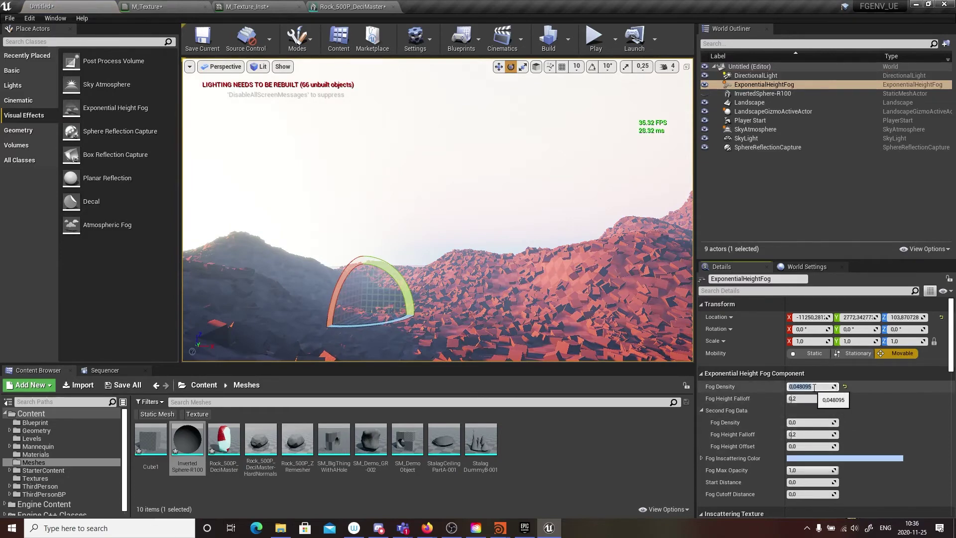
{"action": "key", "text": "Return"}
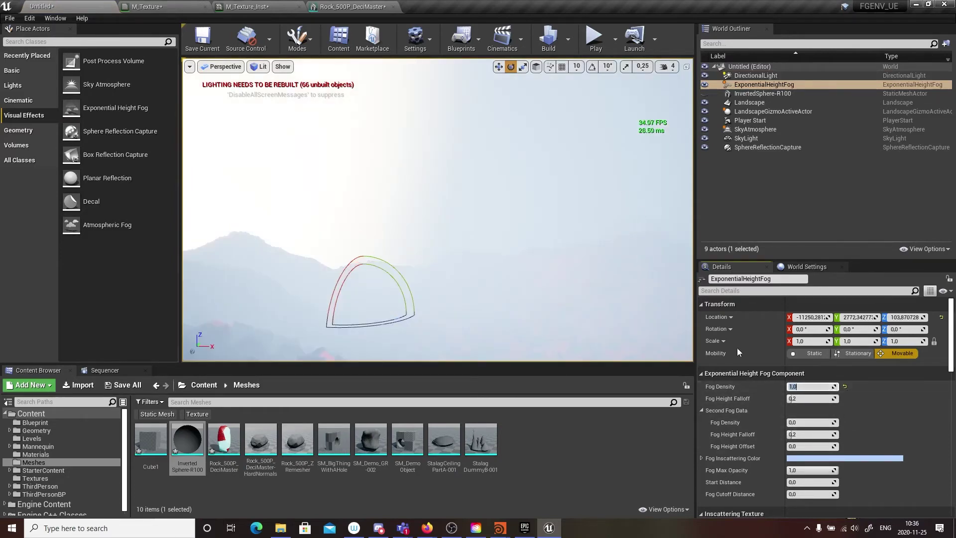
{"action": "type", "text": "0,5"}
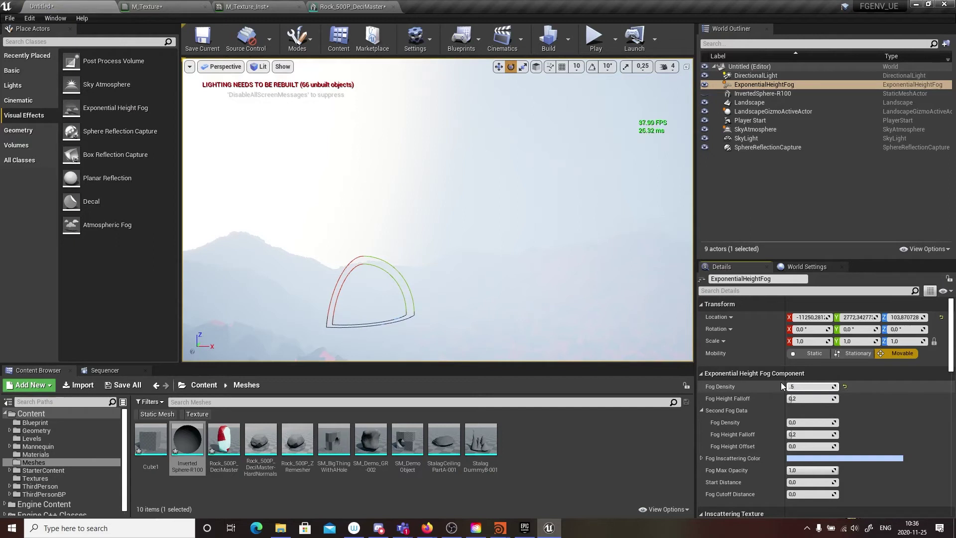
{"action": "key", "text": "Return"}
- Change the fog's inscattering color to a fully saturated dark orange-red, hex sRGB BF2F00, with a value of about 0.52
{"action": "right_click_drag", "start_coordinate": [437, 240], "coordinate": [473, 312]}
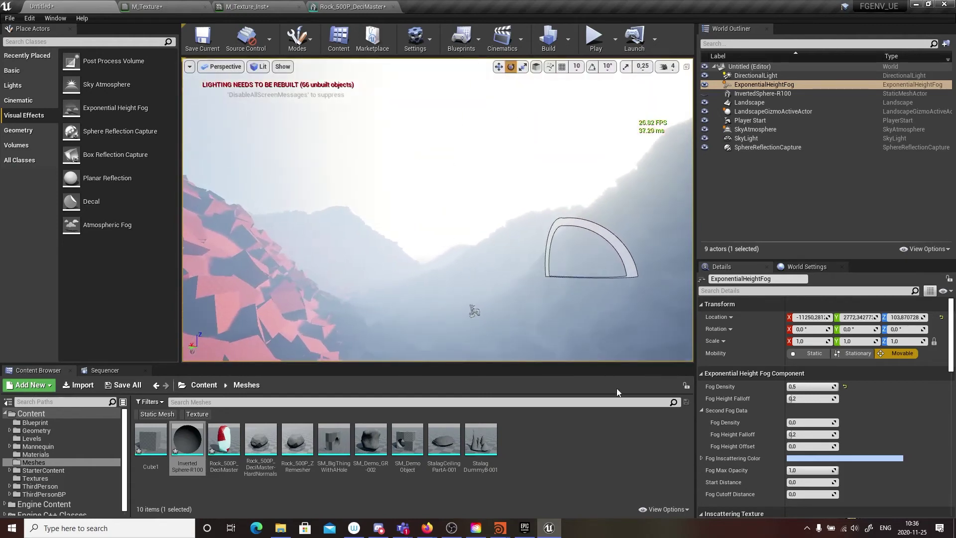
{"action": "left_click", "coordinate": [845, 458]}
{"action": "left_click_drag", "start_coordinate": [648, 325], "coordinate": [694, 338]}
{"action": "left_click_drag", "start_coordinate": [729, 298], "coordinate": [729, 337]}
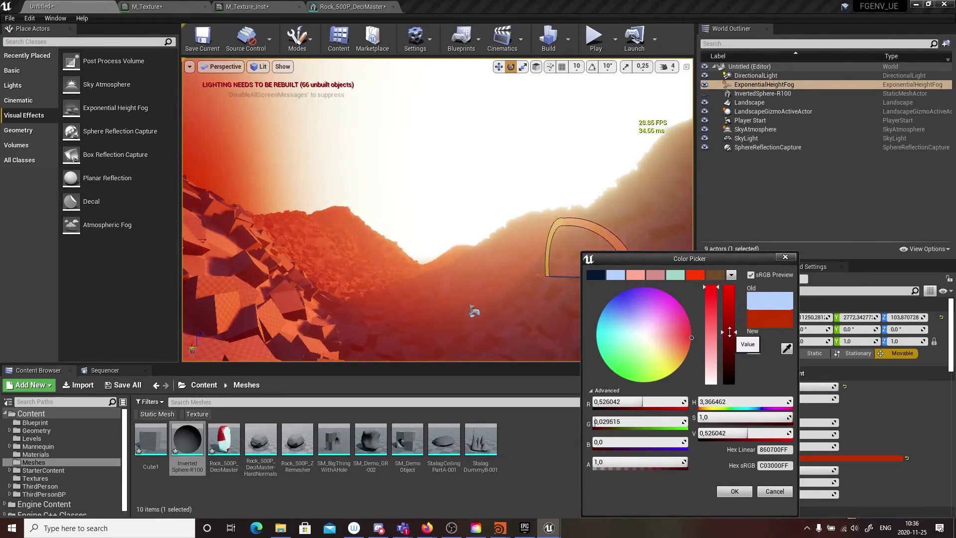
{"action": "left_click_drag", "start_coordinate": [759, 266], "coordinate": [883, 121]}
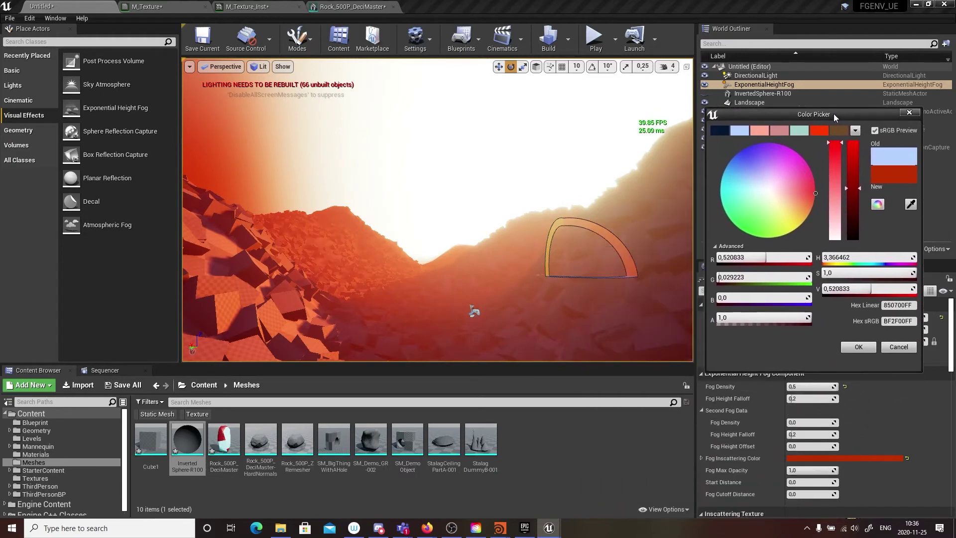
- Close the fog color picker and play the level in the editor, running the character through the foggy cube valley
{"action": "right_click_drag", "start_coordinate": [452, 281], "coordinate": [434, 268]}
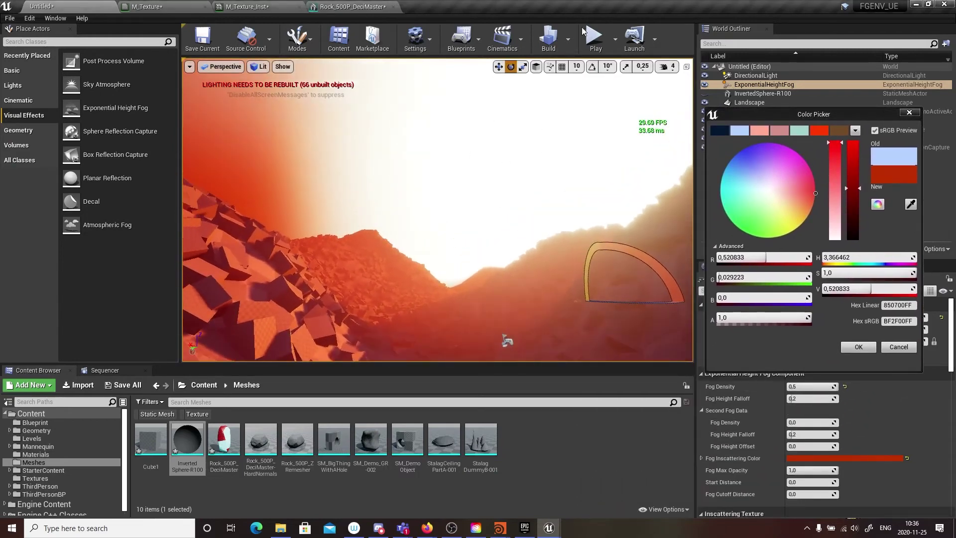
{"action": "left_click", "coordinate": [594, 37]}
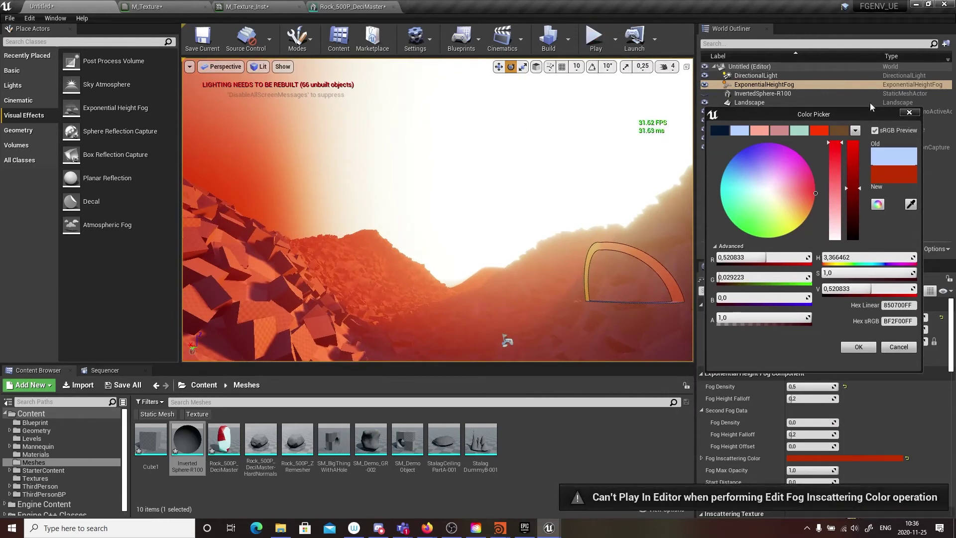
{"action": "left_click", "coordinate": [909, 112]}
{"action": "left_click", "coordinate": [594, 37]}
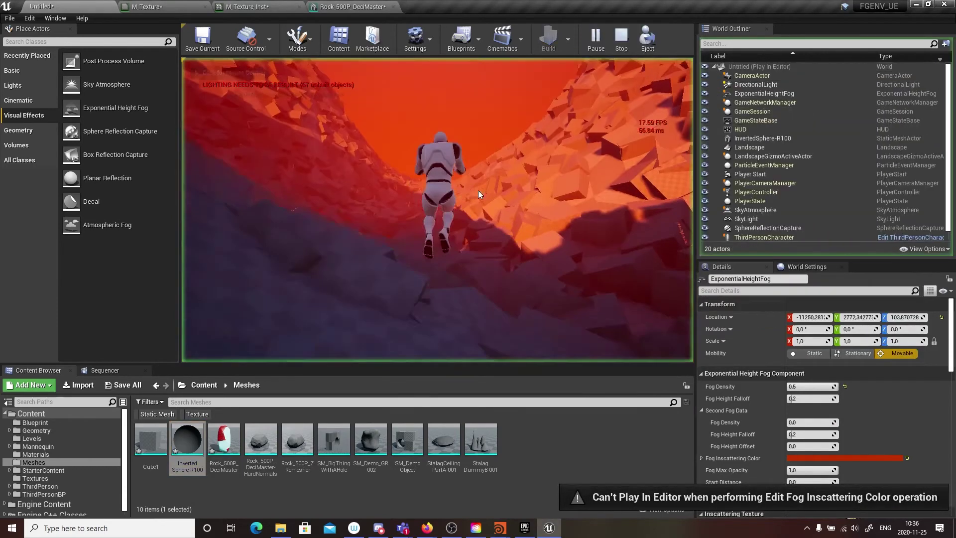
{"action": "left_click", "coordinate": [478, 190]}
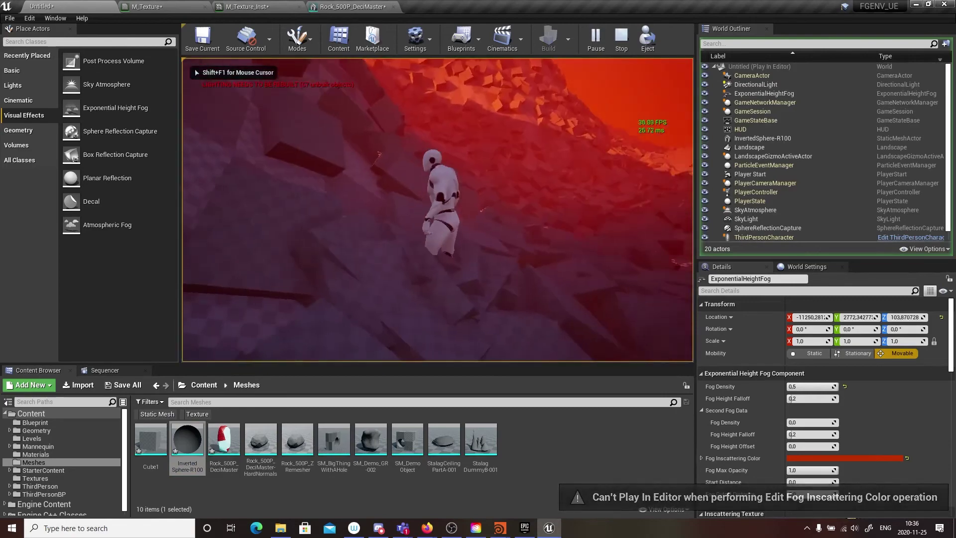
{"action": "key", "text": "s"}
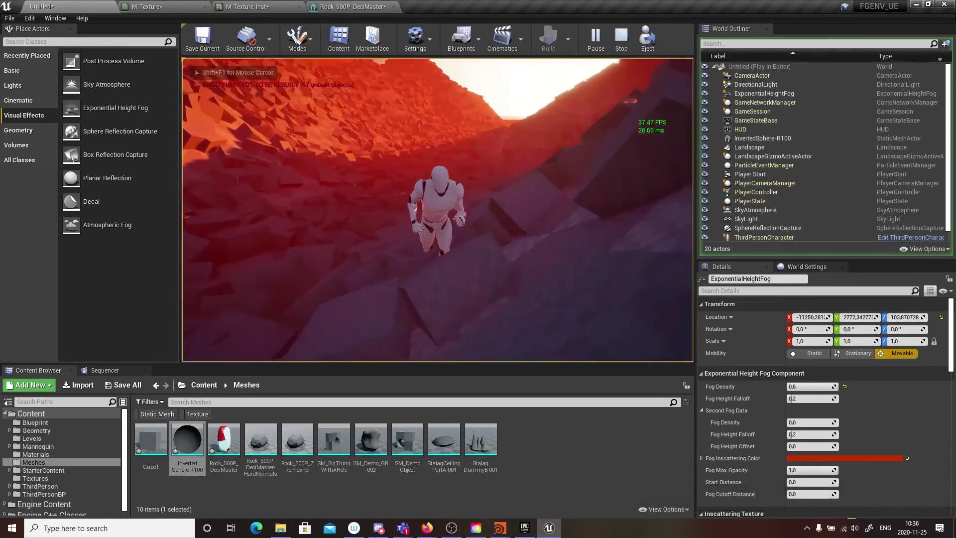
{"action": "key", "text": "w"}
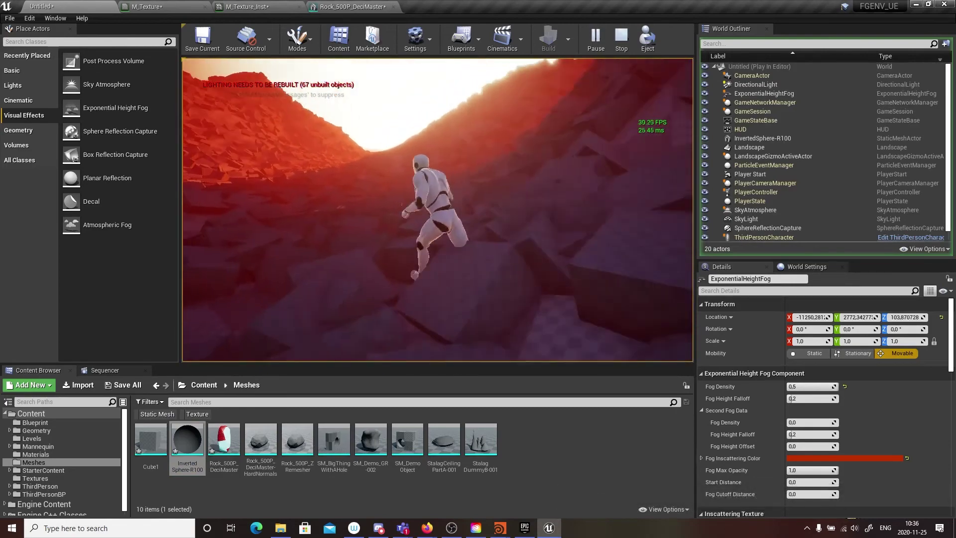
{"action": "key", "text": "w"}
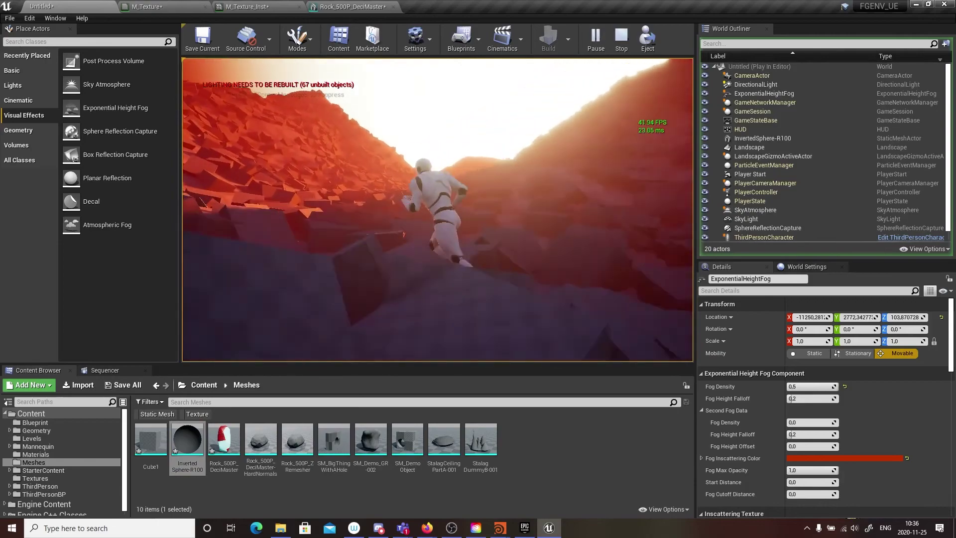
- Switch the running game to full screen and run the character across the cubes toward the sun
{"action": "key", "text": "F11"}
{"action": "key", "text": "w"}
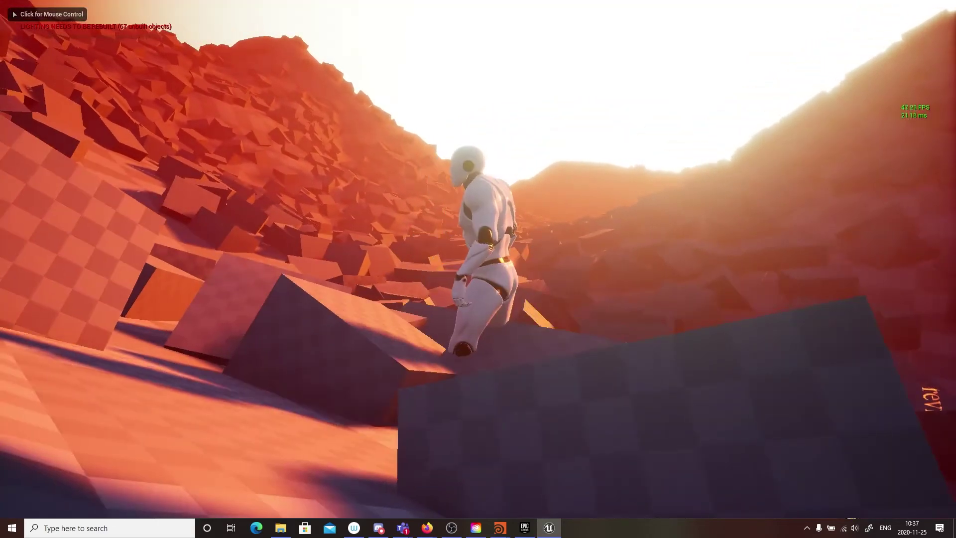
{"action": "key", "text": "w"}
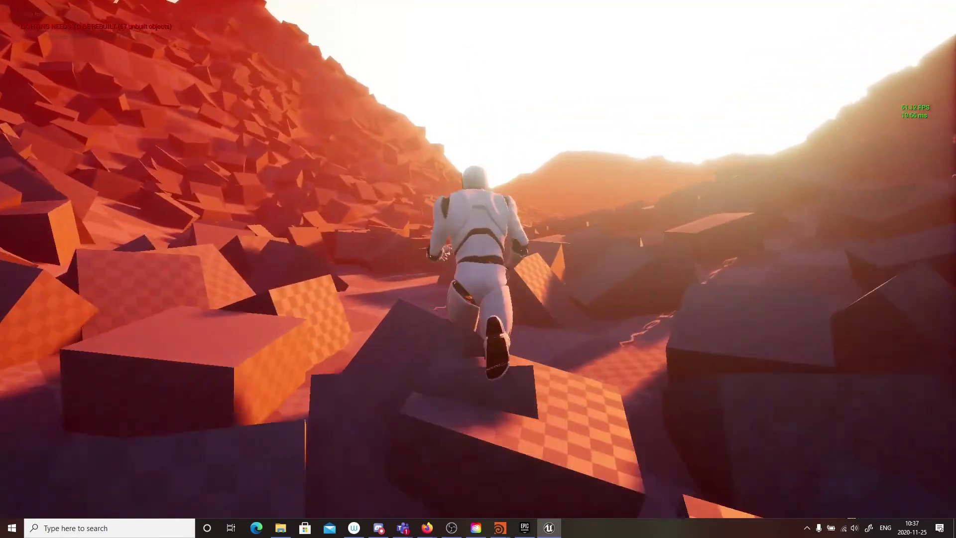
{"action": "key", "text": "w"}
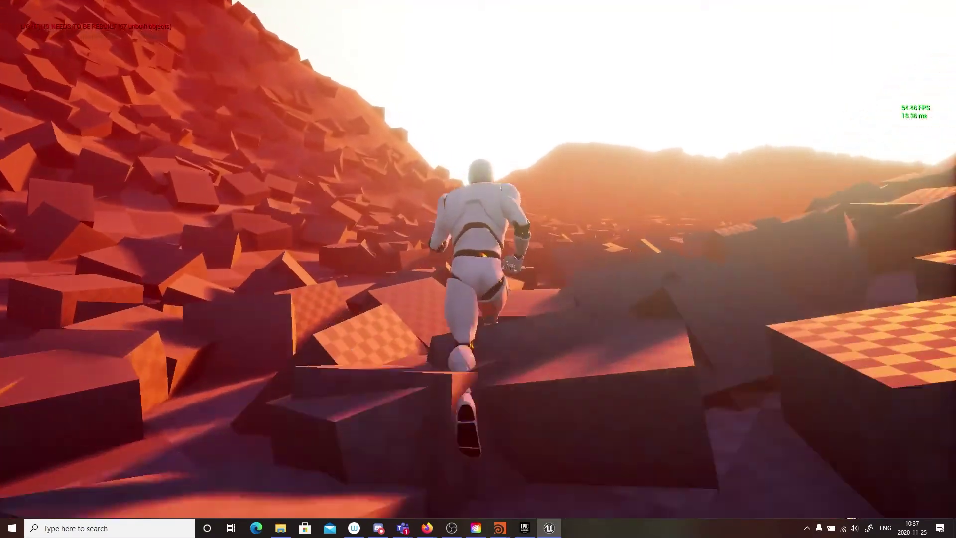
{"action": "key", "text": "w"}
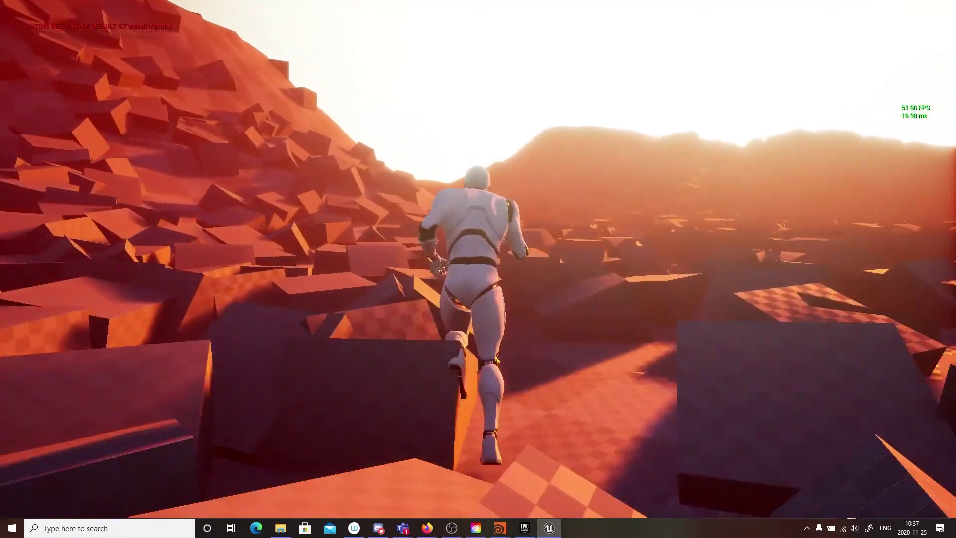
- Run the character over the cube-covered hills and through the red fog to check the atmosphere, and stop the play session
{"action": "key", "text": "w"}
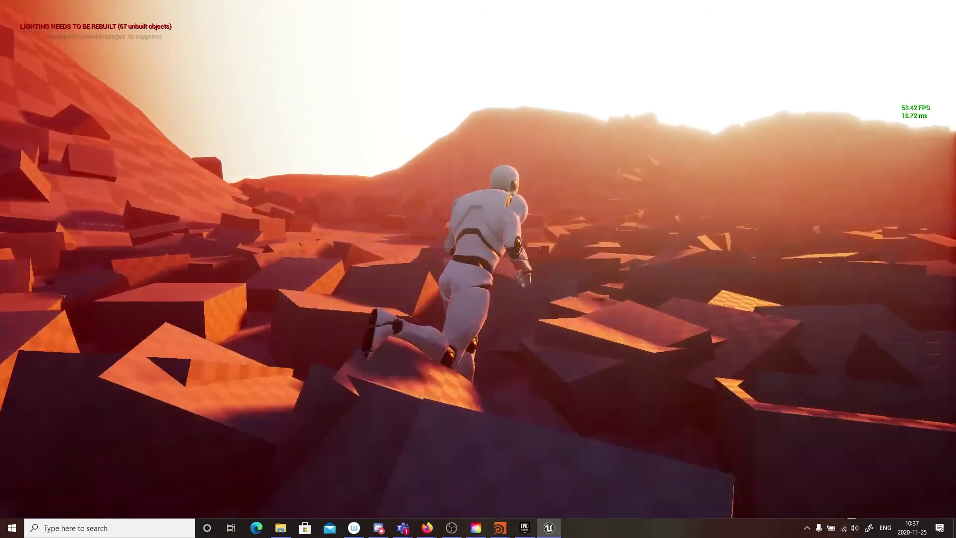
{"action": "key", "text": "w"}
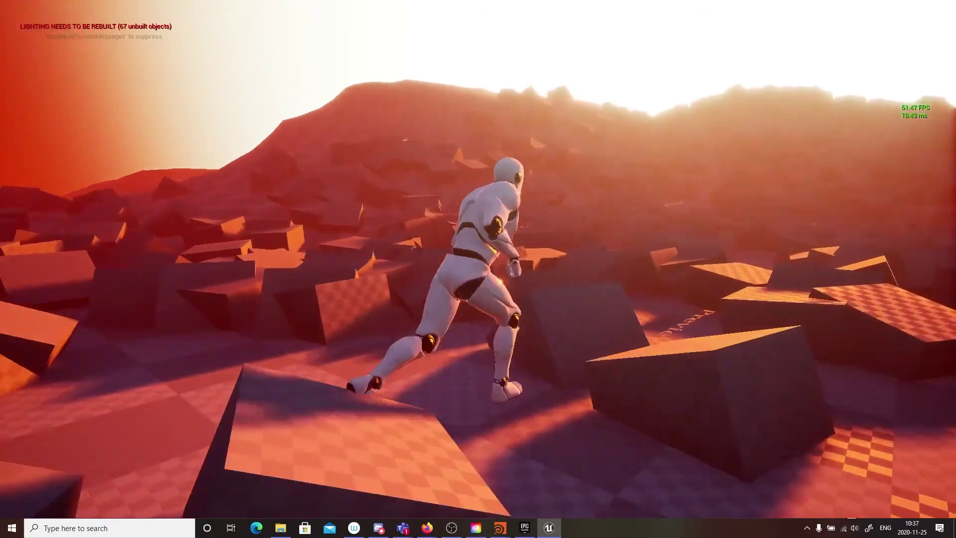
{"action": "key", "text": "w"}
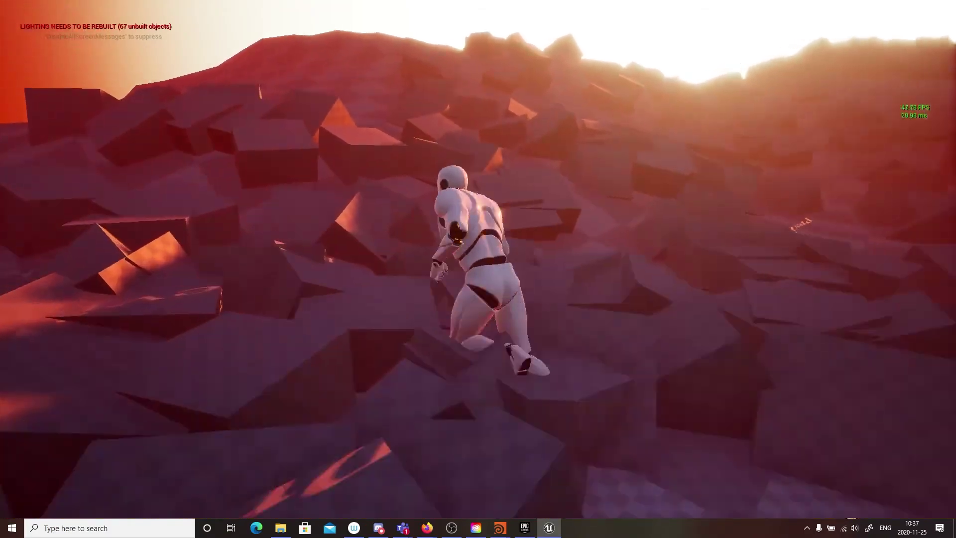
{"action": "key", "text": "w"}
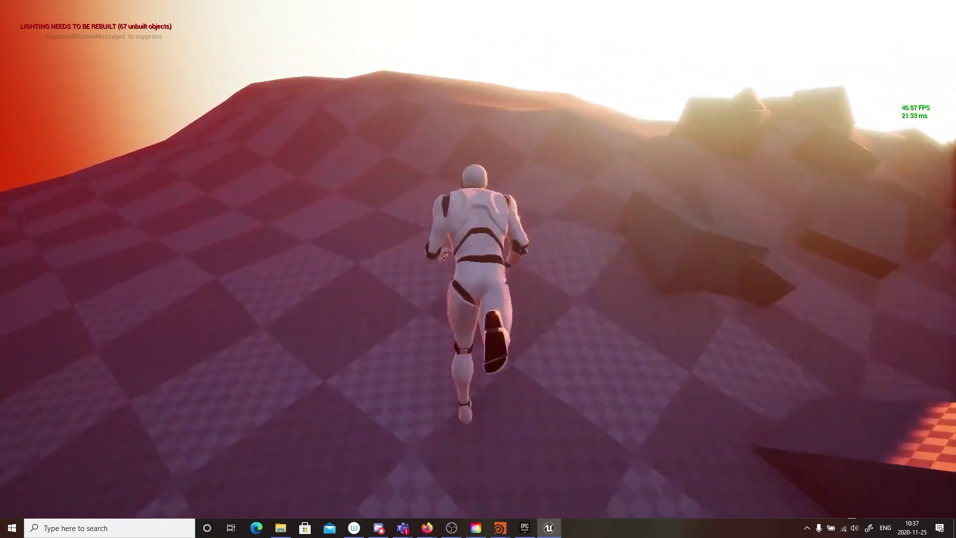
{"action": "key", "text": "w"}
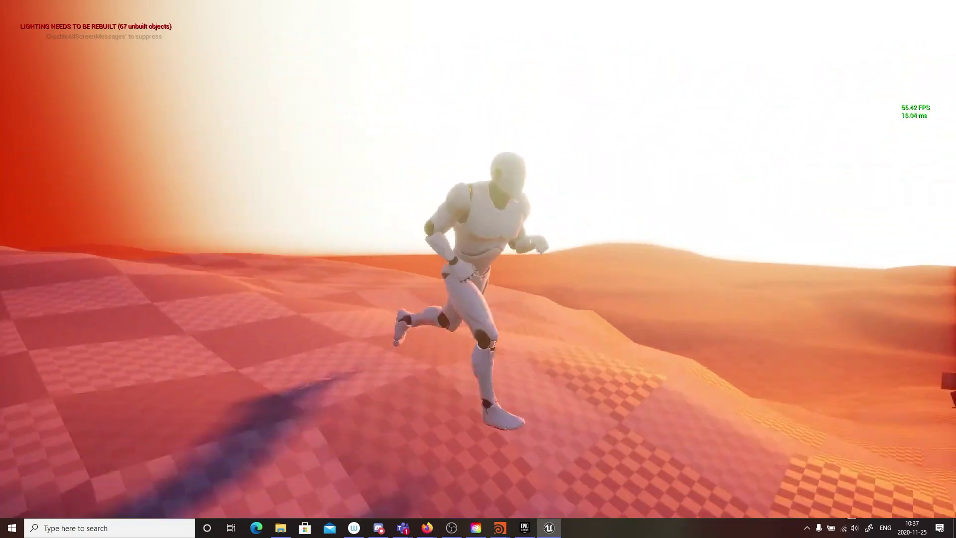
{"action": "key", "text": "w"}
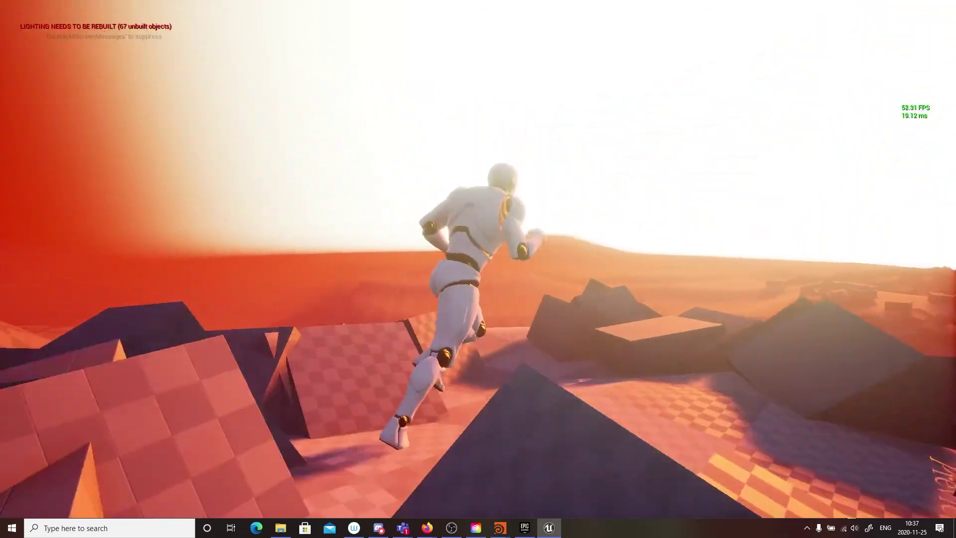
{"action": "key", "text": "w"}
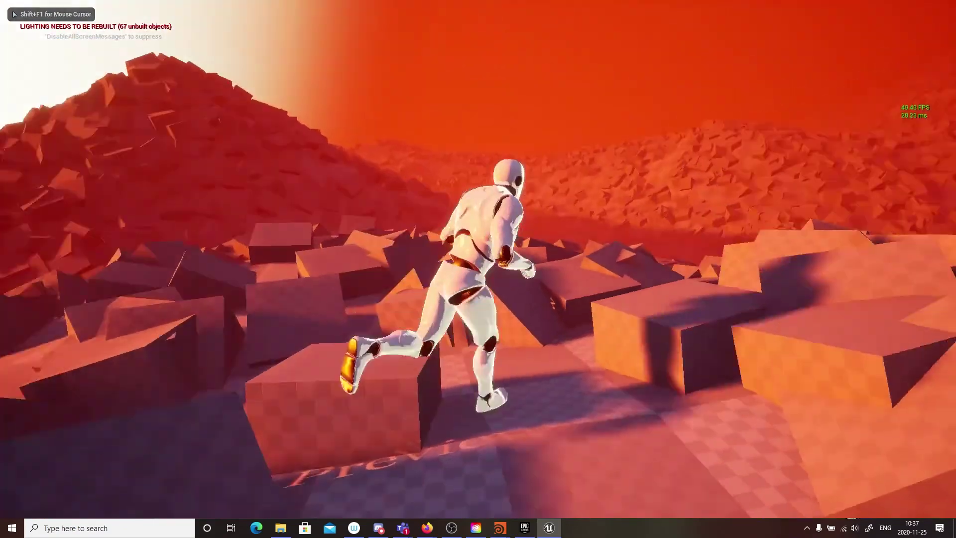
{"action": "key", "text": "w"}
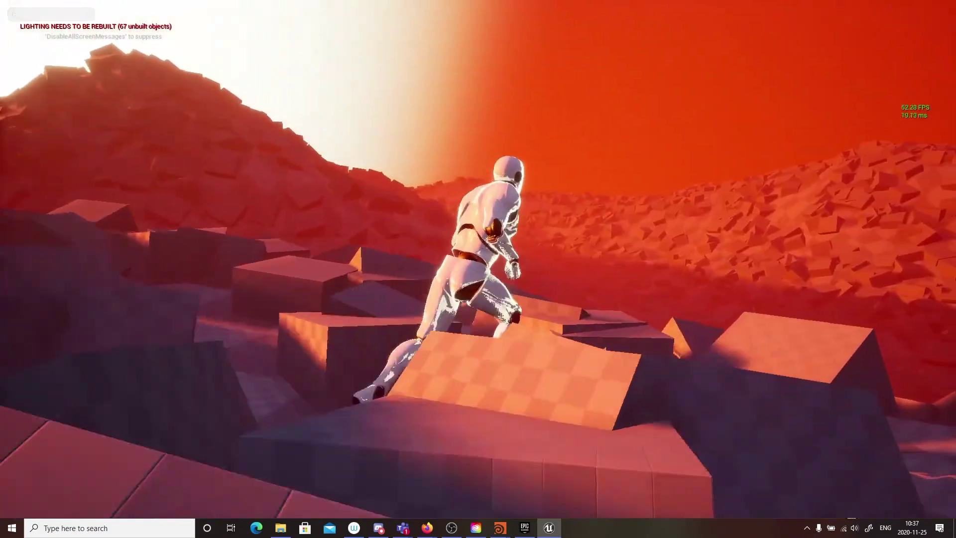
{"action": "key", "text": "w"}
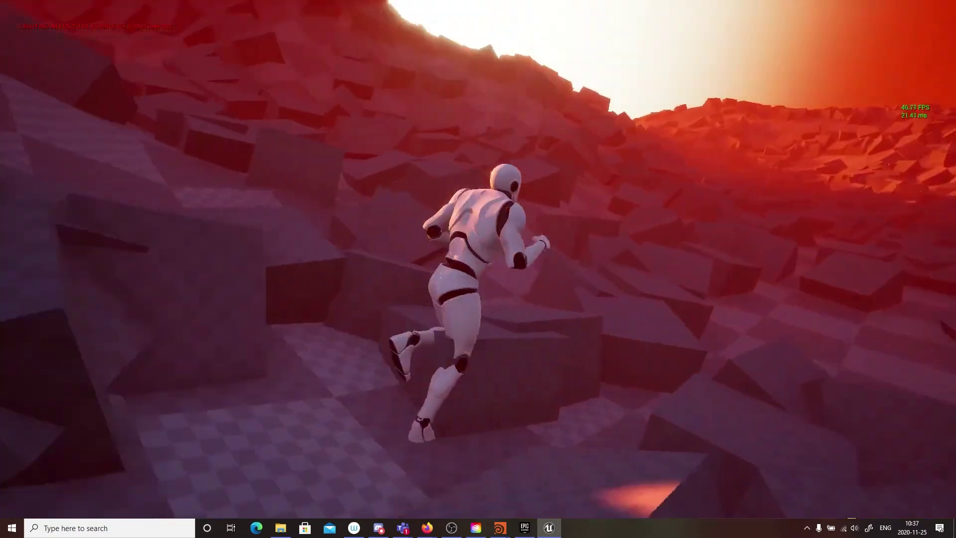
{"action": "key", "text": "w"}
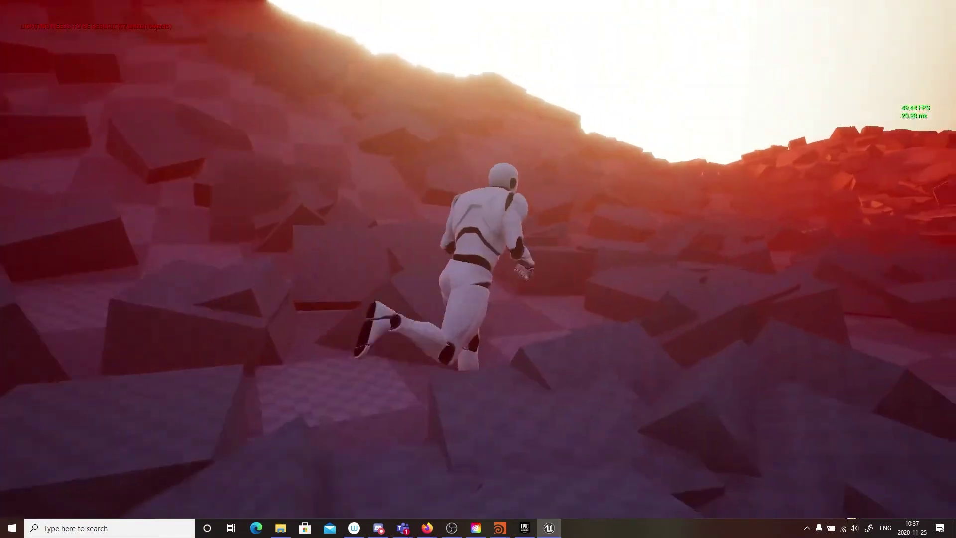
{"action": "key", "text": "w"}
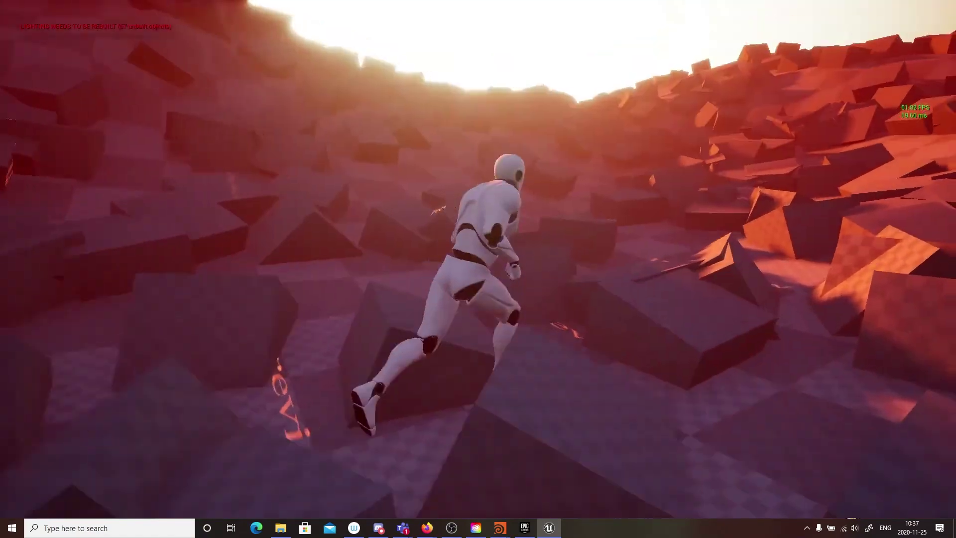
{"action": "key", "text": "w"}
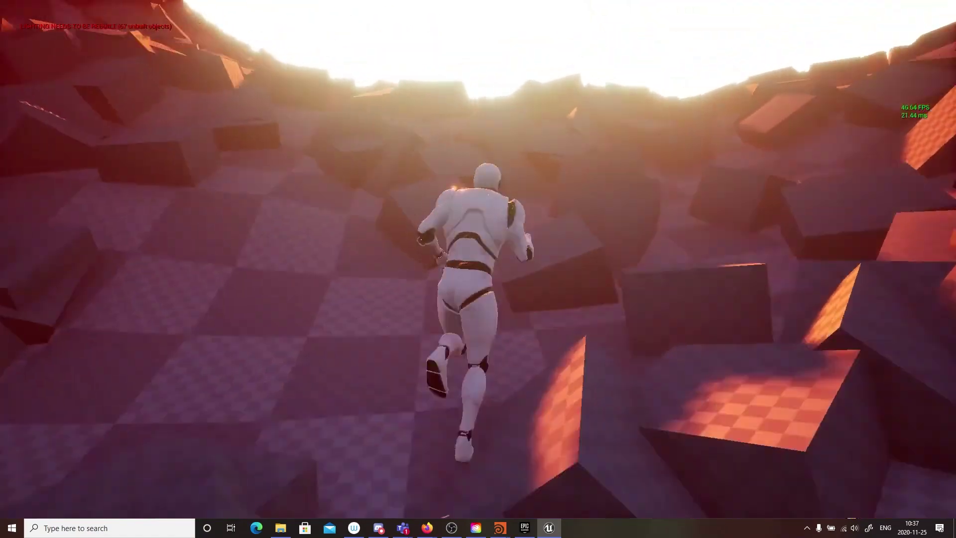
{"action": "key", "text": "w"}
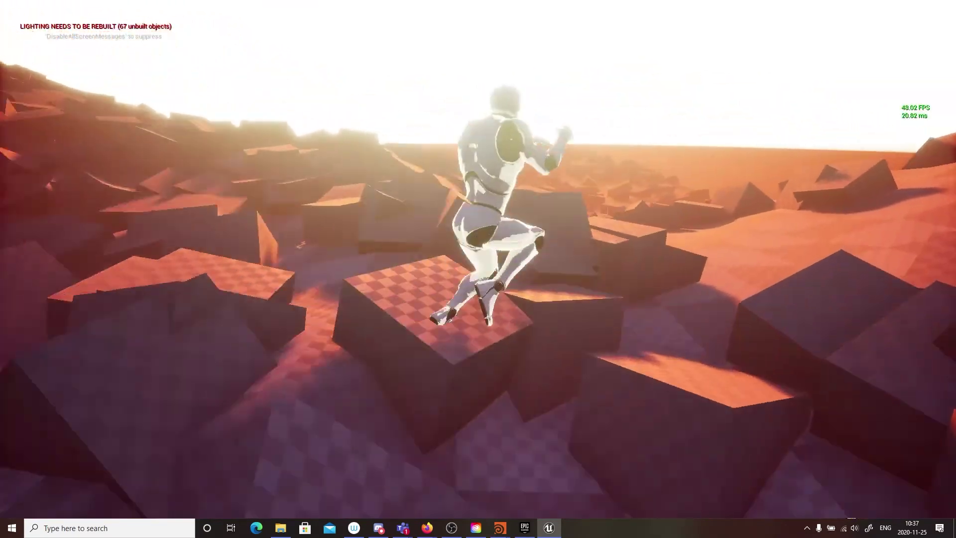
{"action": "key", "text": "w"}
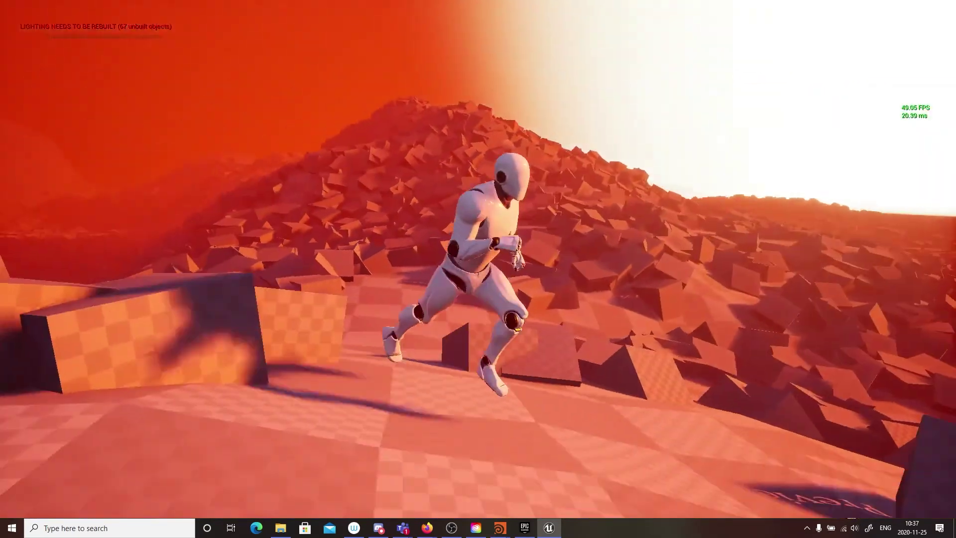
{"action": "key", "text": "w"}
{"action": "key", "text": "Escape"}
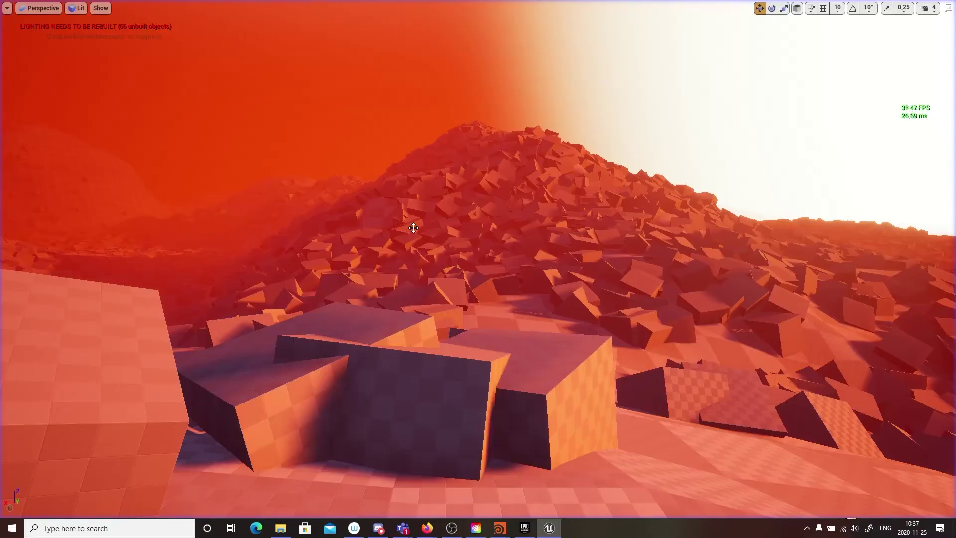
- Look over the foggy cube hill in the editor viewport and return the viewport from full screen to the normal layout
{"action": "right_click_drag", "start_coordinate": [479, 110], "coordinate": [496, 83]}
{"action": "key", "text": "e"}
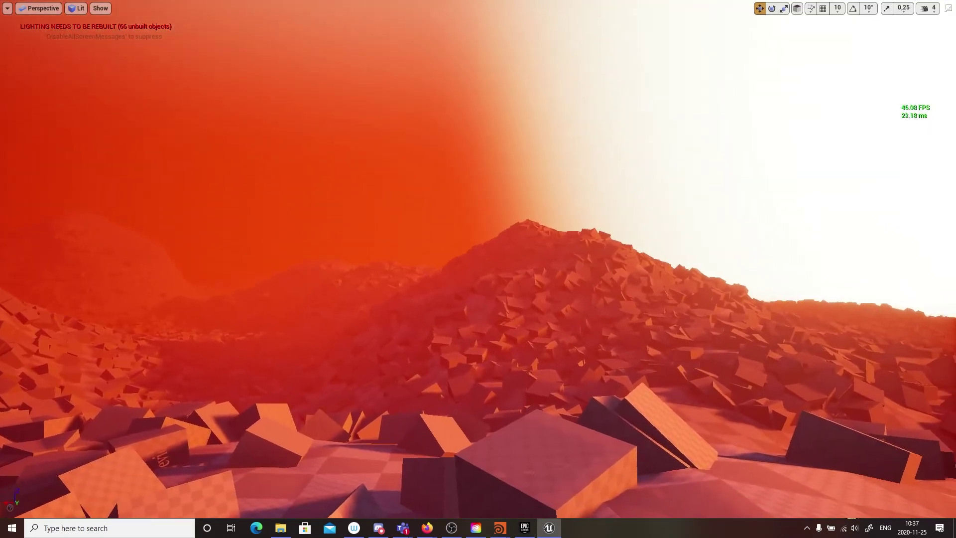
{"action": "right_click_drag", "start_coordinate": [496, 82], "coordinate": [398, 184]}
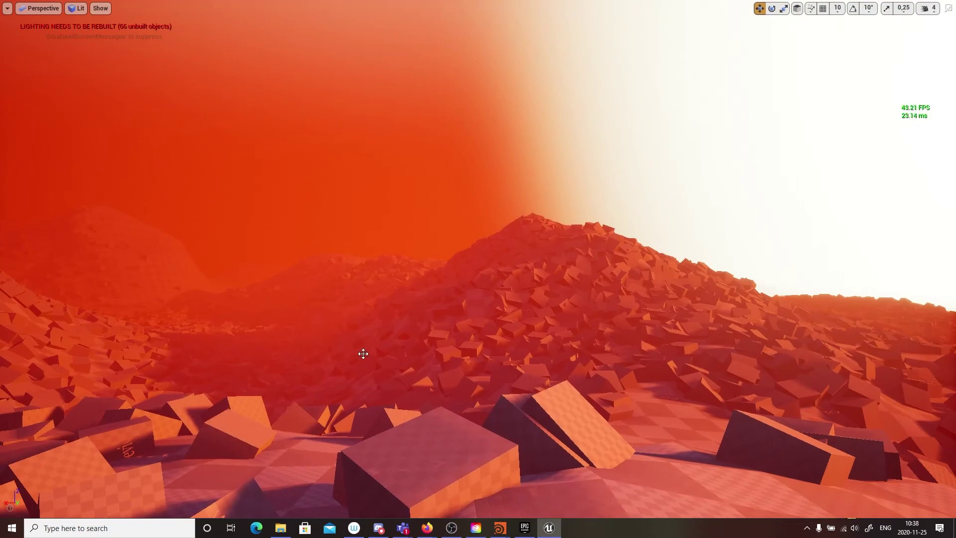
{"action": "key", "text": "F11"}
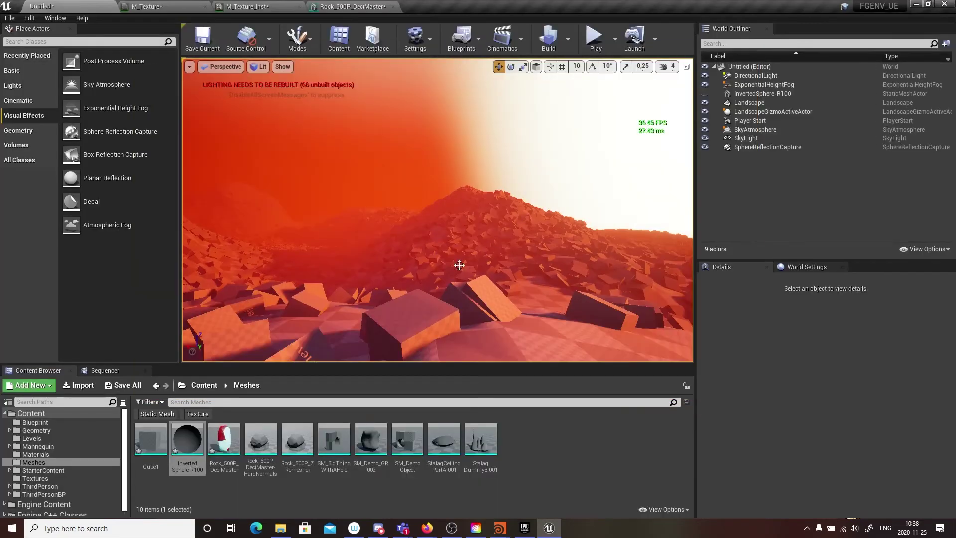
- Narrow the Place Actors and World Outliner panels to enlarge the viewport, and look across the foggy valley
{"action": "mouse_move", "coordinate": [459, 265]}
{"action": "right_mouse_down"}
{"action": "mouse_move", "coordinate": [480, 264]}
{"action": "mouse_move", "coordinate": [490, 229]}
{"action": "mouse_move", "coordinate": [473, 275]}
{"action": "mouse_move", "coordinate": [554, 243]}
{"action": "right_mouse_up"}
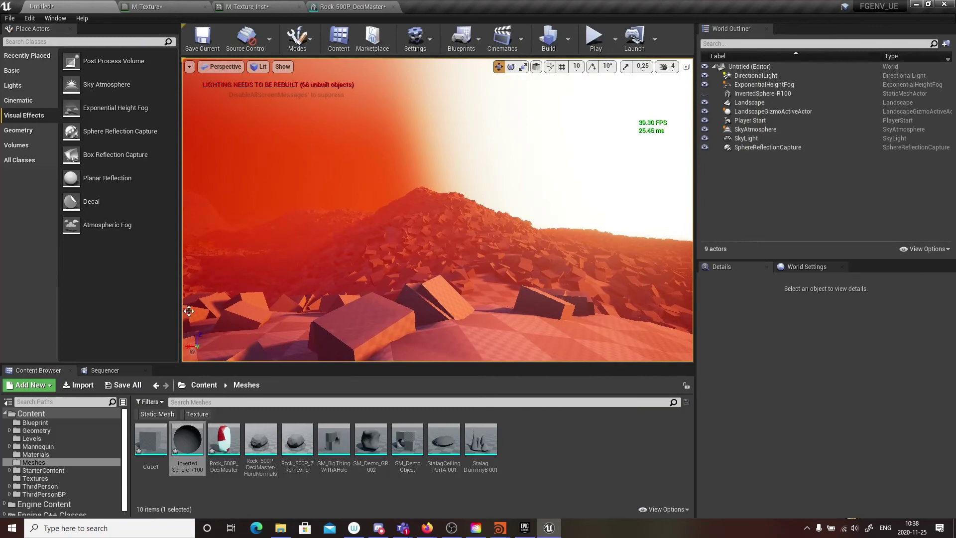
{"action": "left_click_drag", "start_coordinate": [180, 297], "coordinate": [116, 297]}
{"action": "left_click_drag", "start_coordinate": [691, 312], "coordinate": [894, 306]}
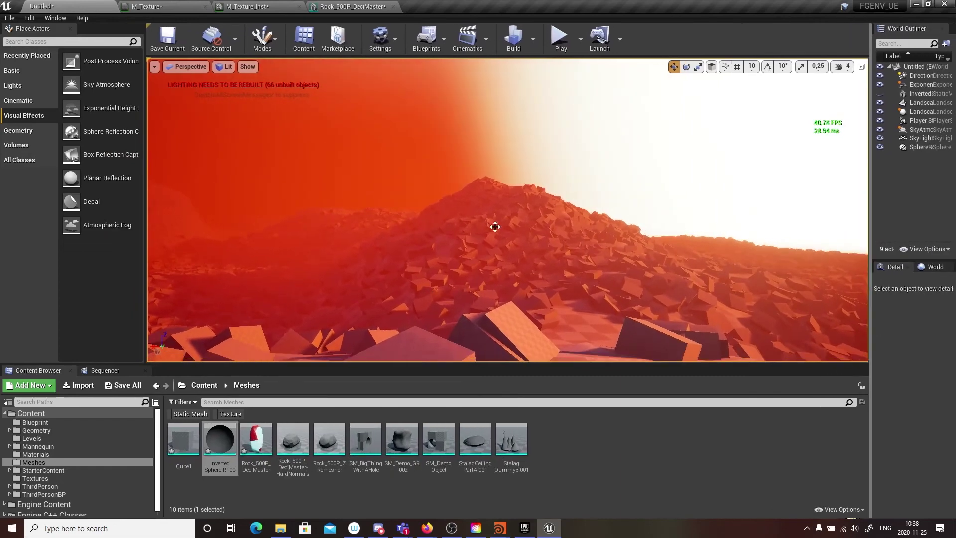
{"action": "right_click_drag", "start_coordinate": [493, 225], "coordinate": [771, 223]}
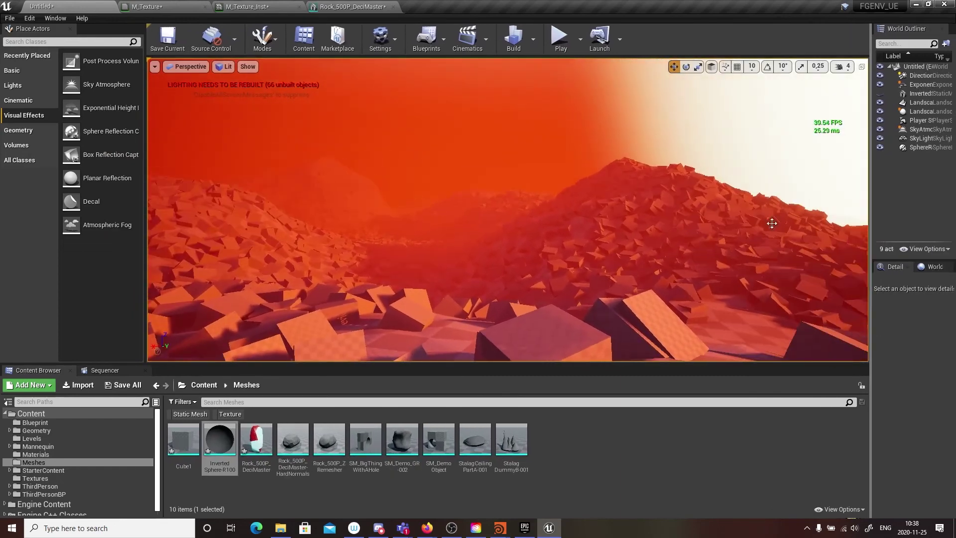
- Widen the World Outliner and Details panels and select the SkyAtmosphere actor to show its settings
{"action": "left_click_drag", "start_coordinate": [869, 210], "coordinate": [635, 210]}
{"action": "left_click", "coordinate": [694, 129]}
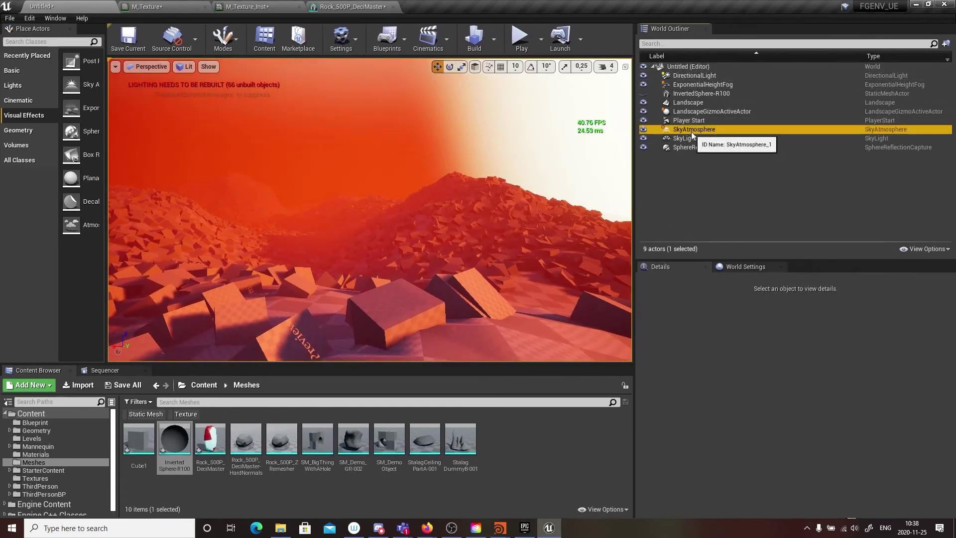
{"action": "left_click", "coordinate": [951, 360]}
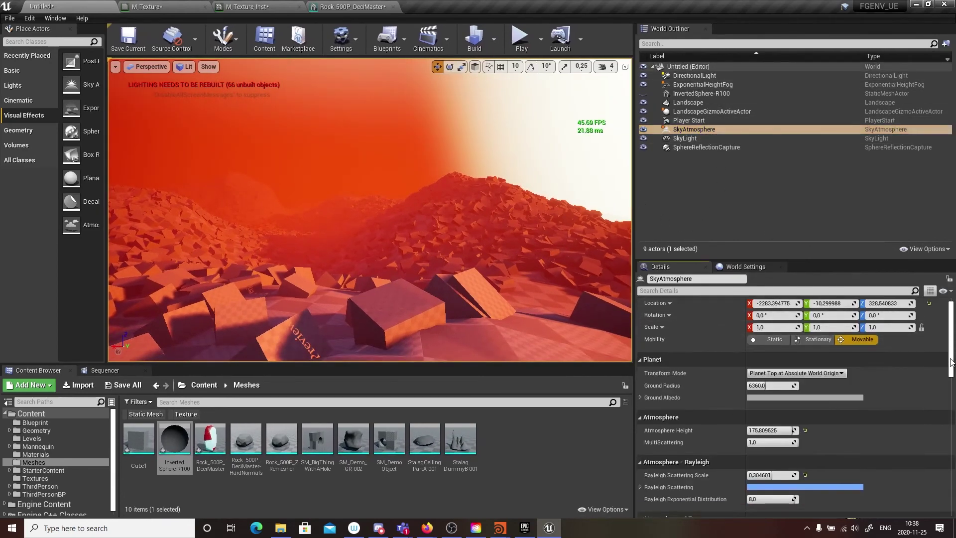
- Find Firefox through the Windows search and open it
{"action": "key", "text": "super"}
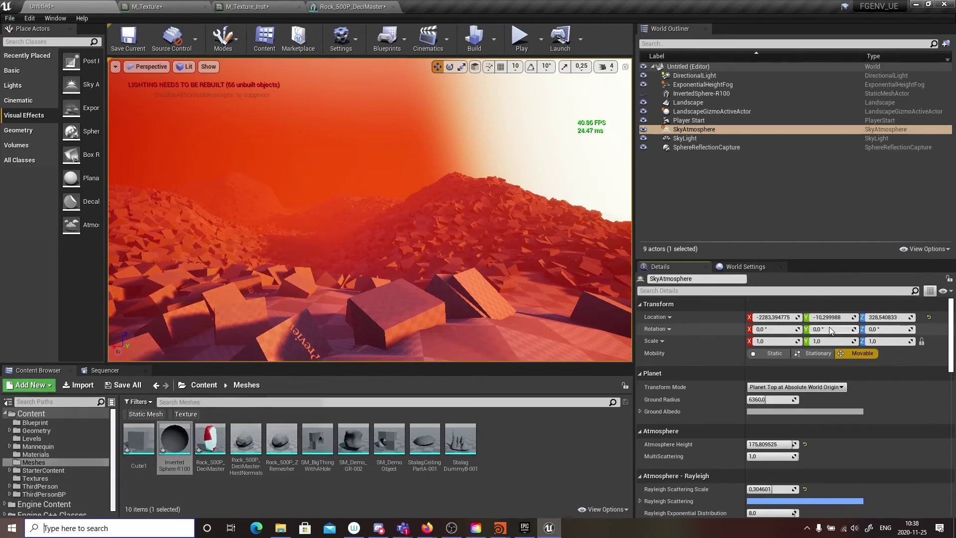
{"action": "type", "text": "fire"}
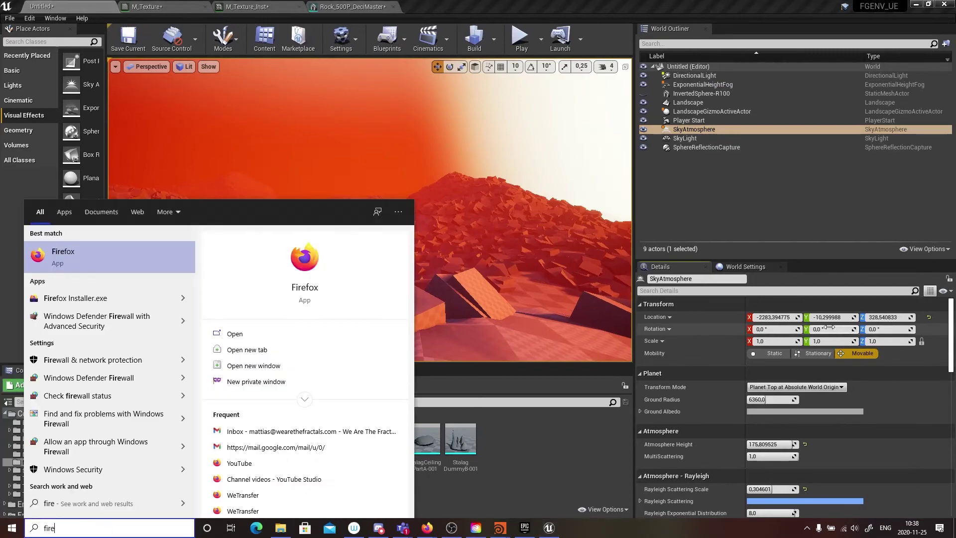
{"action": "key", "text": "Return"}
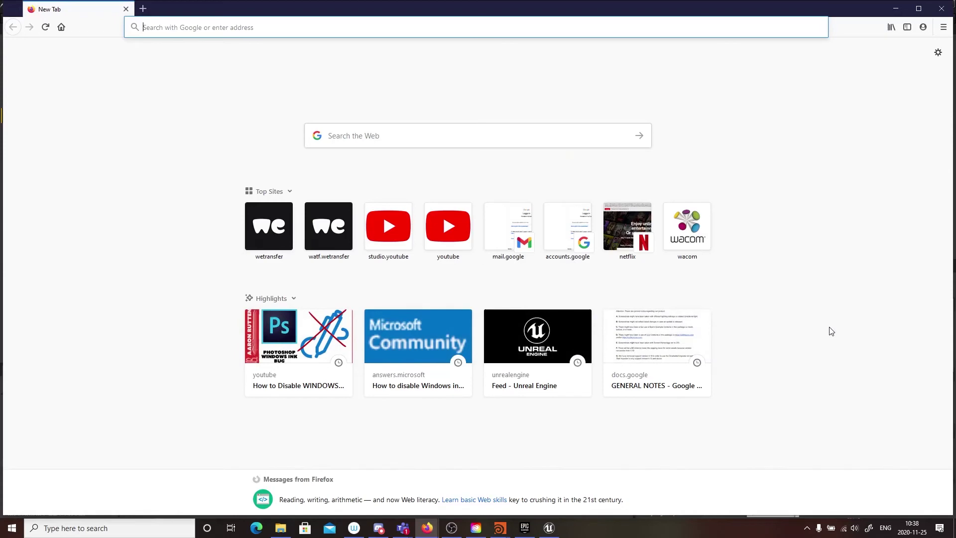
- Search the web for the Epic Games presenter's name with "sky and atmosphere" and open the video "Exploring the depths of the new Sky & Atmosphere system"
{"action": "type", "text": "sjord de"}
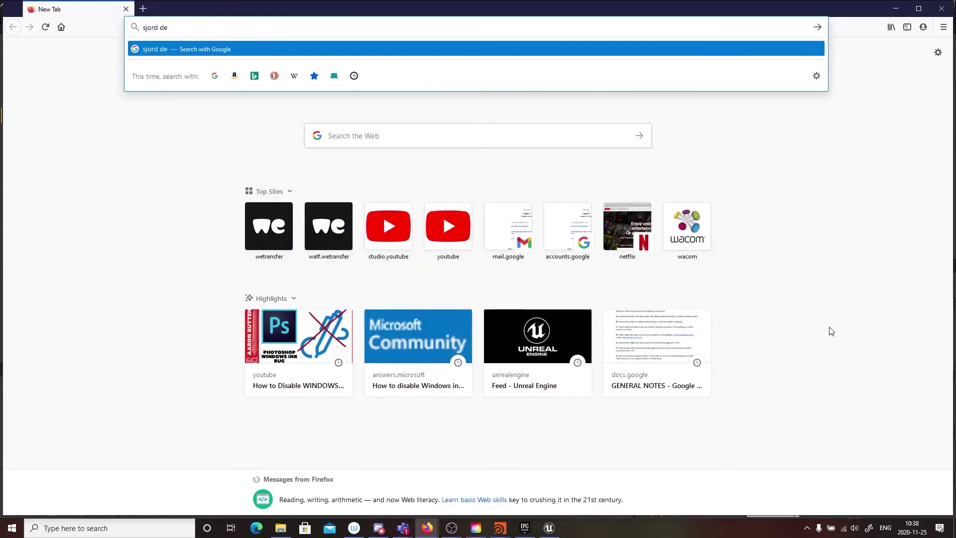
{"action": "type", "text": " jong "}
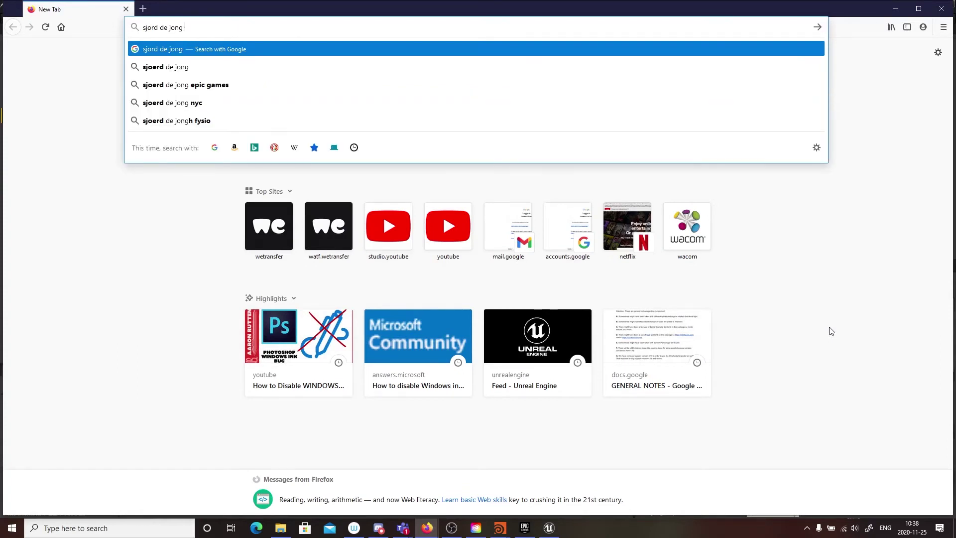
{"action": "type", "text": "sky and atmosp"}
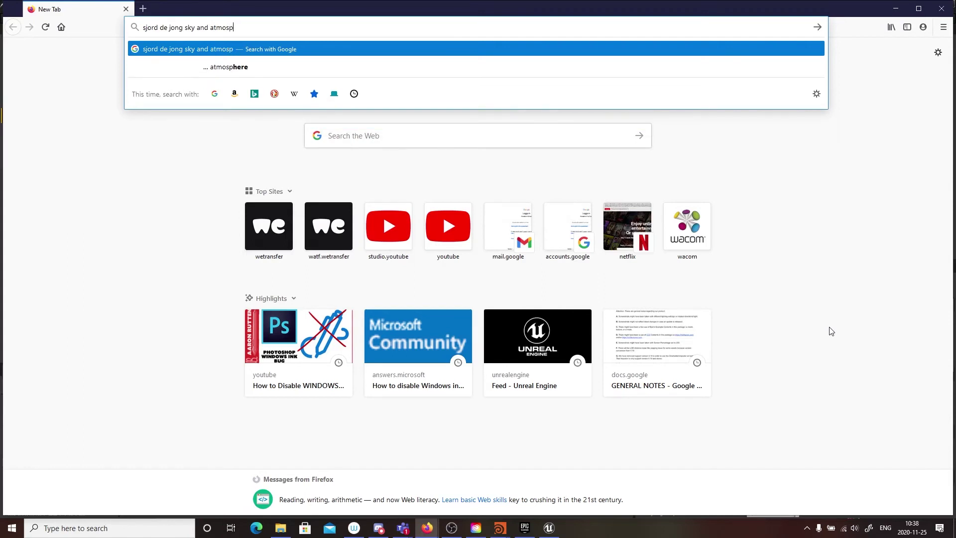
{"action": "key", "text": "Down"}
{"action": "key", "text": "Return"}
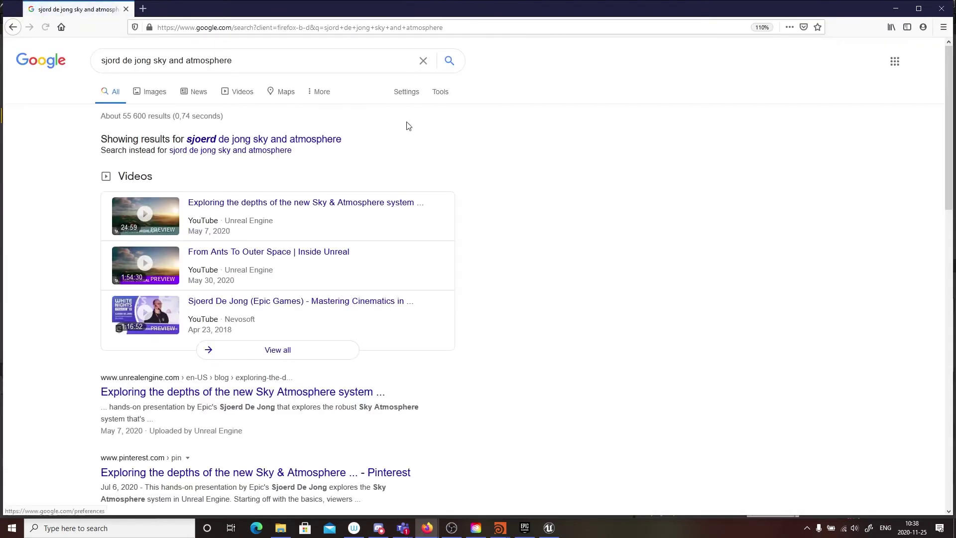
{"action": "left_click", "coordinate": [219, 209]}
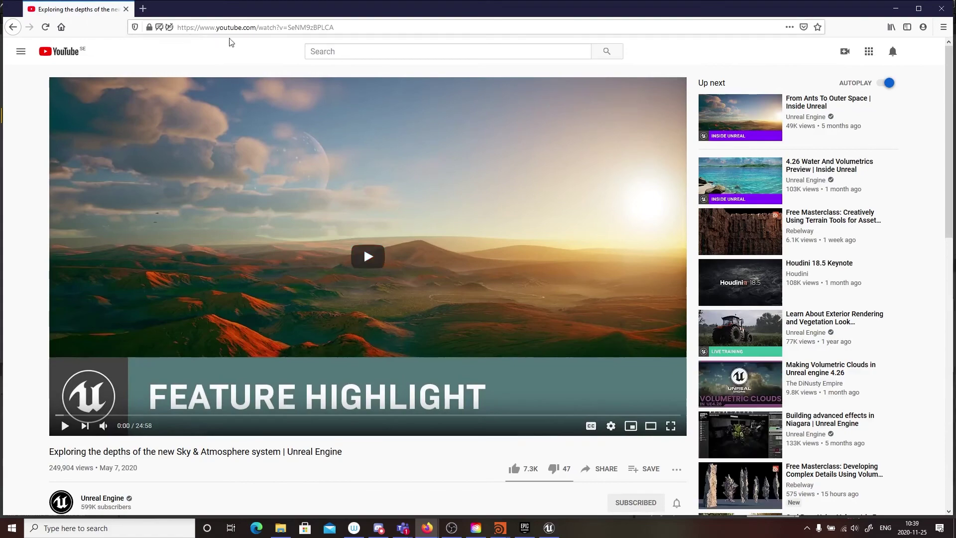
- Copy the video's web address, post it in the #environment-art channel in Discord, and minimize Discord to return to the browser
{"action": "left_click", "coordinate": [377, 30]}
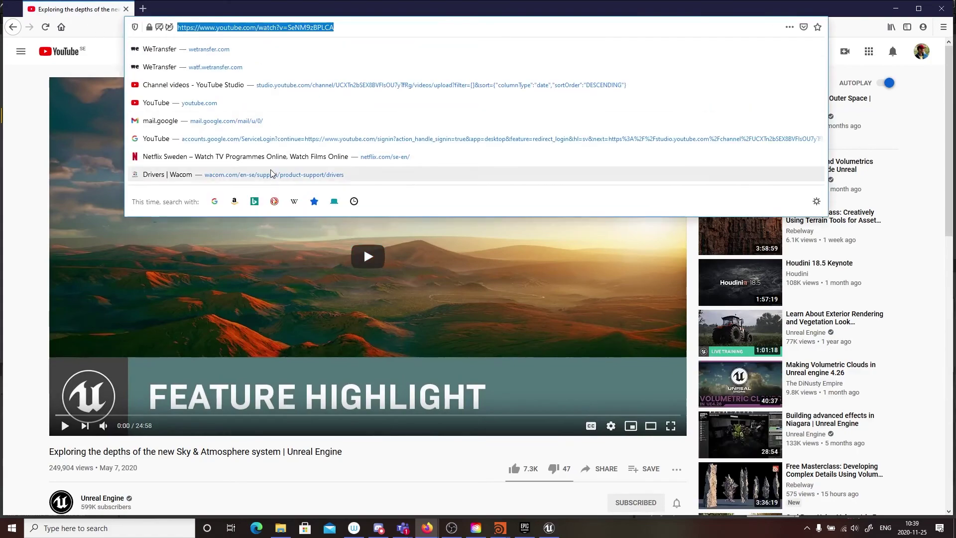
{"action": "key", "text": "alt+Tab"}
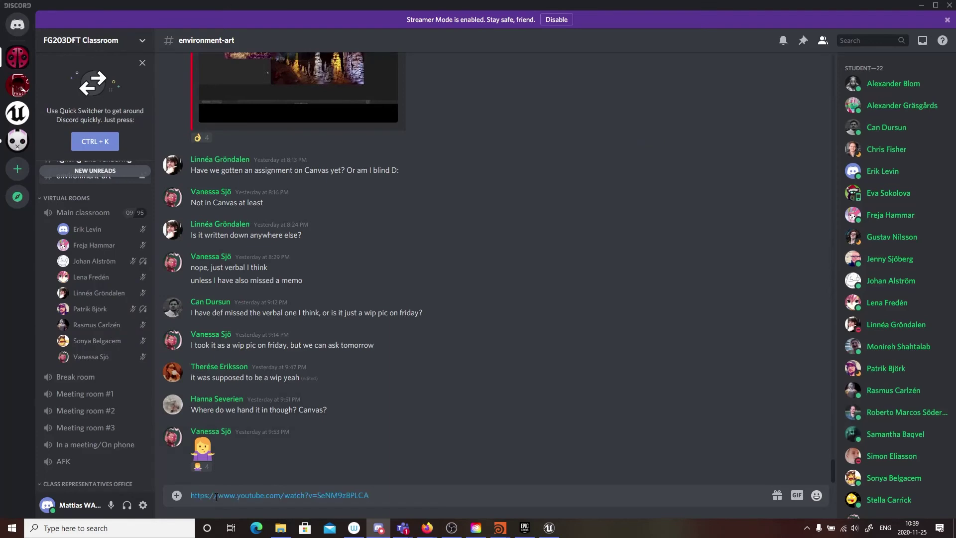
{"action": "key", "text": "Return"}
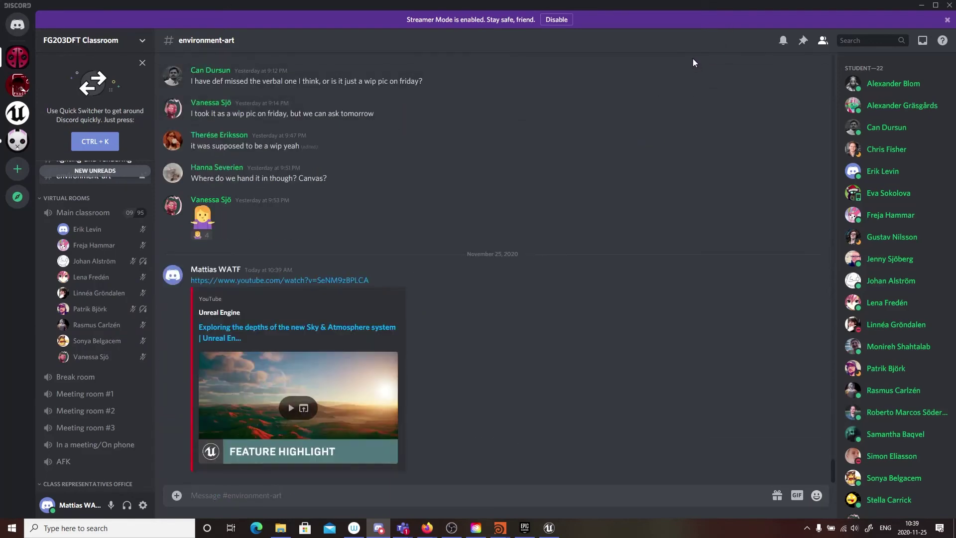
{"action": "left_click", "coordinate": [922, 7]}
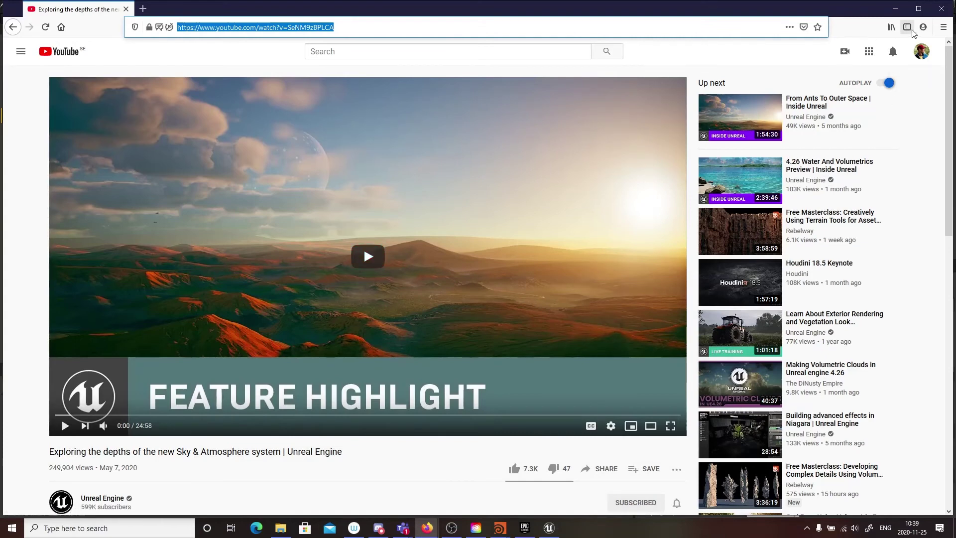
- Switch from the browser back to Unreal Editor and inspect the red fog over the cube-covered terrain
{"action": "left_click", "coordinate": [894, 9]}
{"action": "right_click_drag", "start_coordinate": [292, 234], "coordinate": [259, 293]}
{"action": "key", "text": "w"}
{"action": "key", "text": "w"}
{"action": "key", "text": "w"}
{"action": "right_click_drag", "start_coordinate": [326, 273], "coordinate": [317, 300]}
{"action": "right_click_drag", "start_coordinate": [392, 270], "coordinate": [424, 273]}
{"action": "key", "text": "w"}
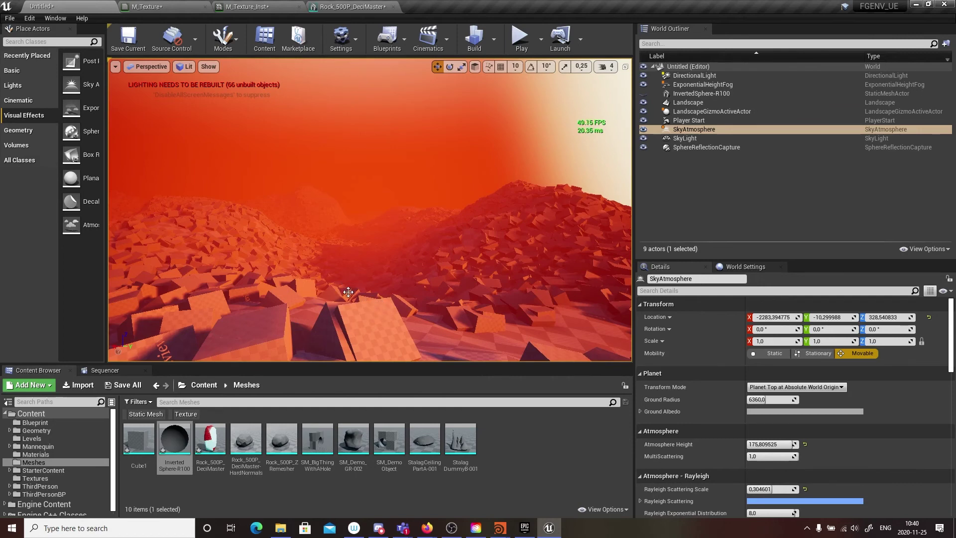
{"action": "key", "text": "alt+Tab"}
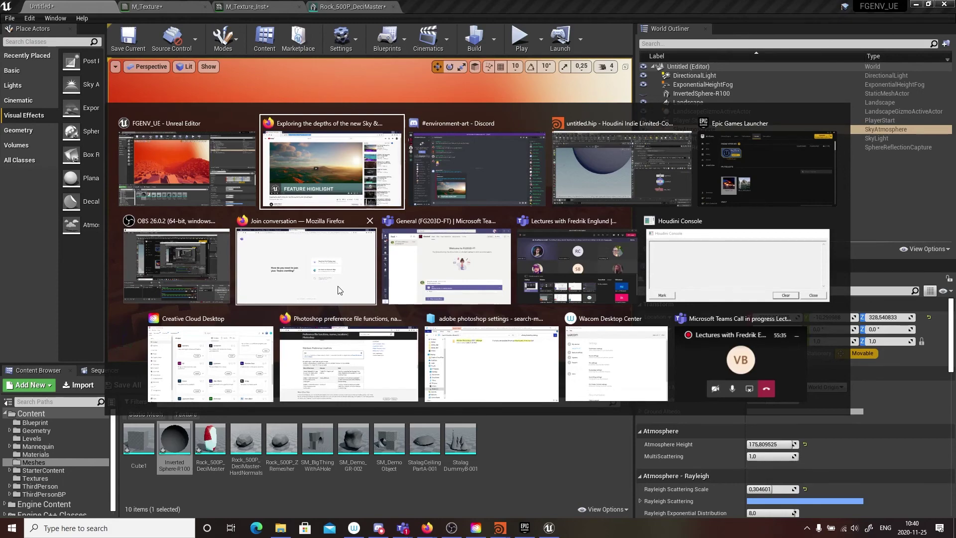
{"action": "key", "text": "alt+Tab"}
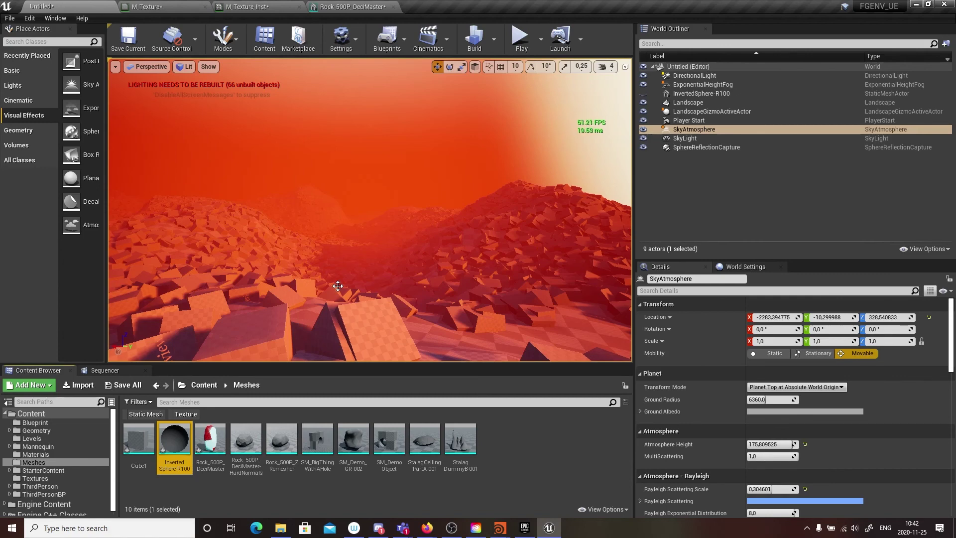
- Set the ExponentialHeightFog actor's Fog Height Falloff to about 0.49 and its Fog Density to 0.2
{"action": "right_click_drag", "start_coordinate": [371, 257], "coordinate": [195, 261]}
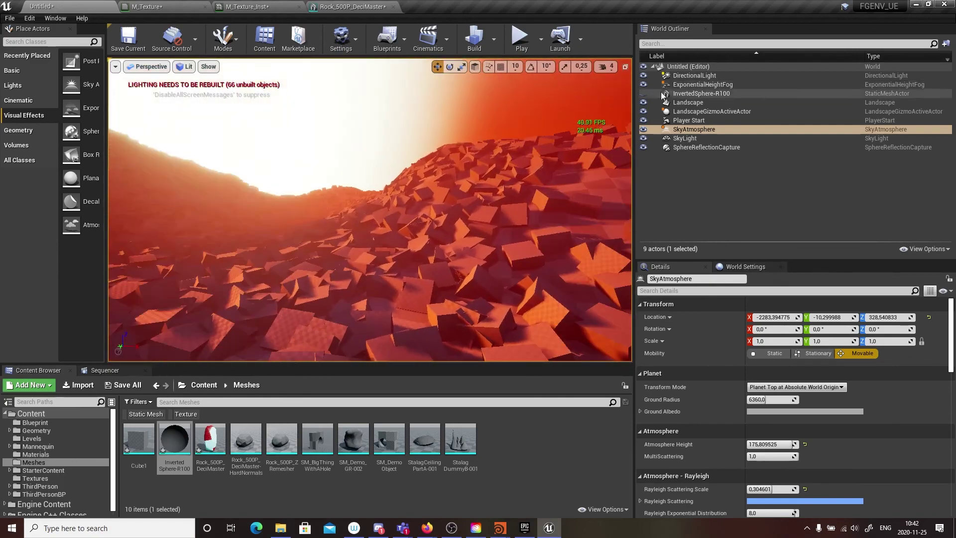
{"action": "left_click", "coordinate": [689, 77]}
{"action": "left_click", "coordinate": [703, 85]}
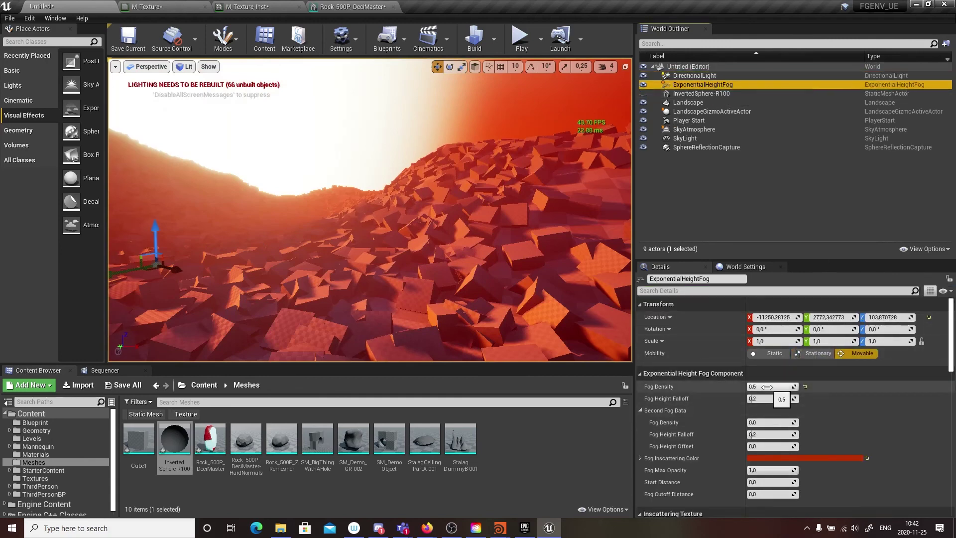
{"action": "mouse_move", "coordinate": [767, 398]}
{"action": "left_mouse_down"}
{"action": "mouse_move", "coordinate": [806, 398]}
{"action": "mouse_move", "coordinate": [769, 398]}
{"action": "left_mouse_up"}
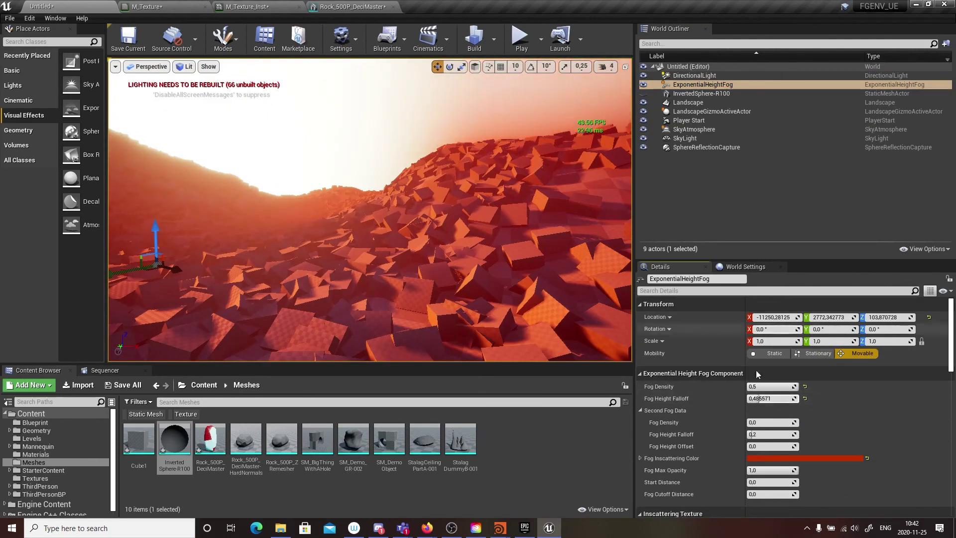
{"action": "left_click", "coordinate": [754, 387]}
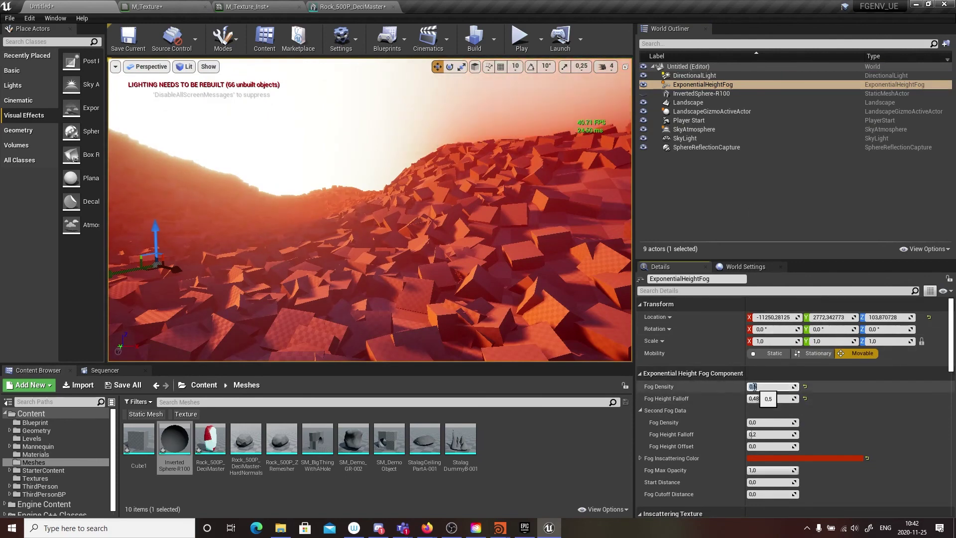
{"action": "type", "text": "0,2"}
{"action": "key", "text": "Return"}
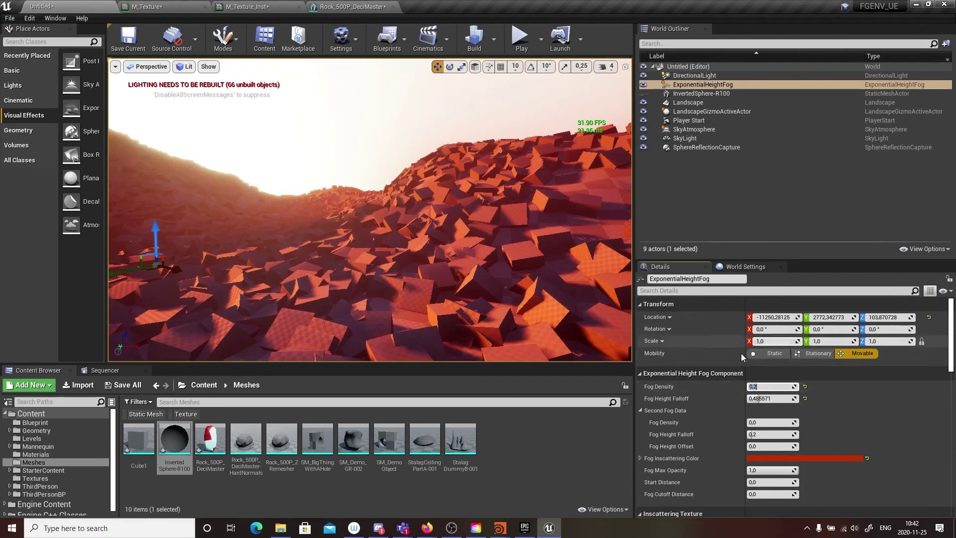
- Set the DirectionalLight's intensity to 10 lux and check the lighting across the terrain
{"action": "left_click", "coordinate": [695, 75]}
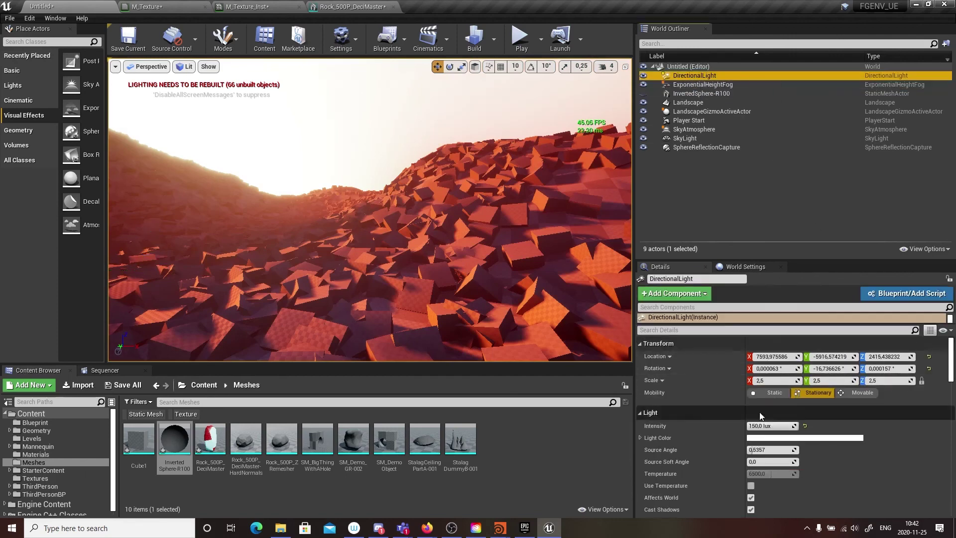
{"action": "left_click", "coordinate": [766, 425]}
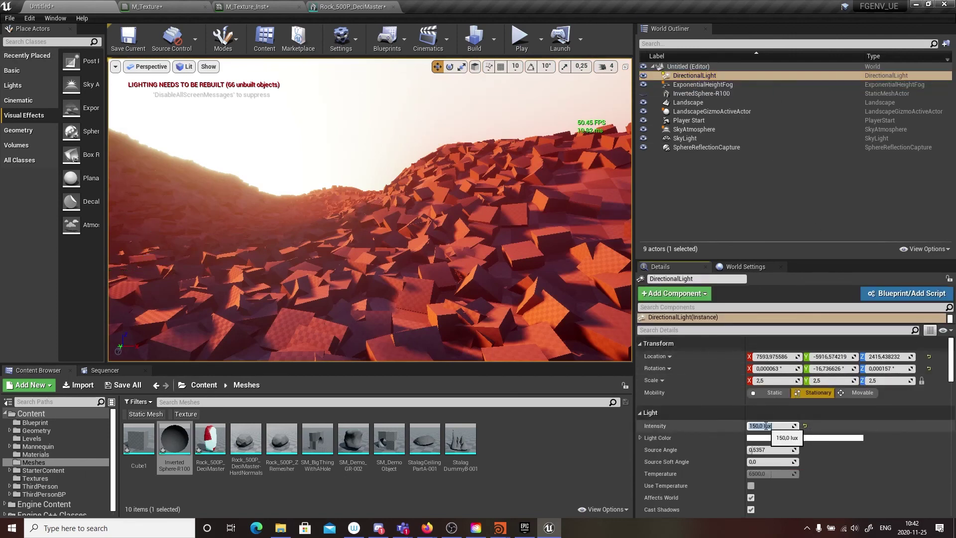
{"action": "type", "text": "10"}
{"action": "key", "text": "Return"}
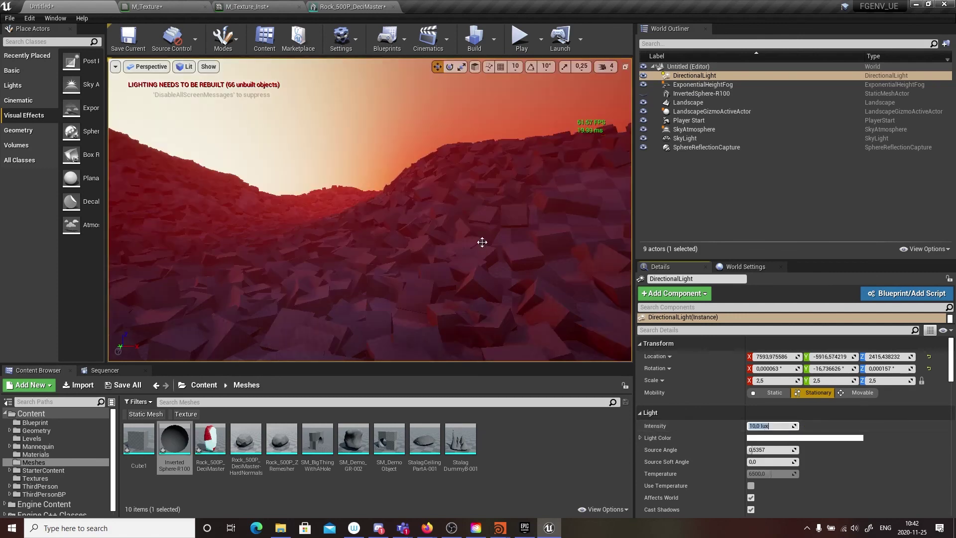
{"action": "right_click_drag", "start_coordinate": [267, 229], "coordinate": [256, 240]}
{"action": "right_click_drag", "start_coordinate": [393, 242], "coordinate": [329, 253]}
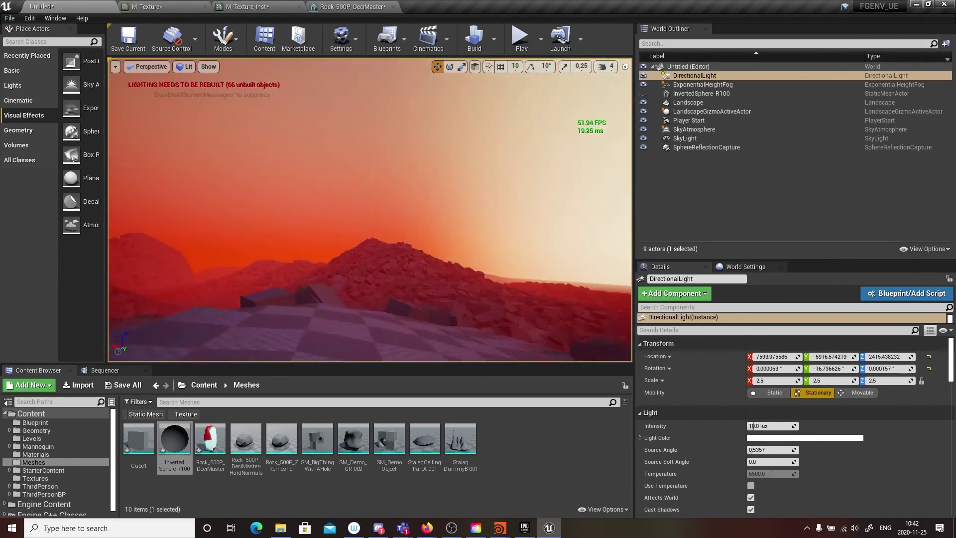
- Deselect the light, show the World Settings, and enlarge the level viewport downward over the Content Browser
{"action": "key", "text": "Escape"}
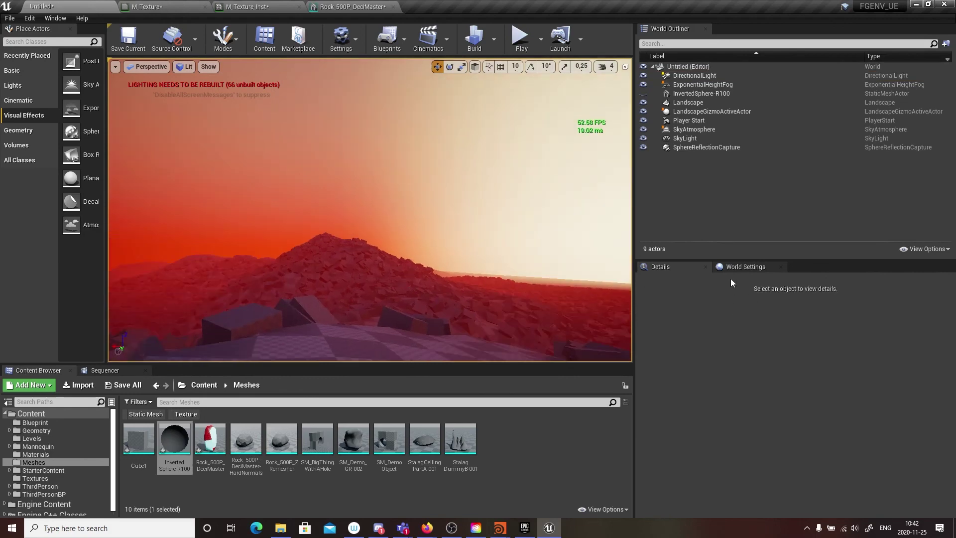
{"action": "left_click", "coordinate": [749, 268]}
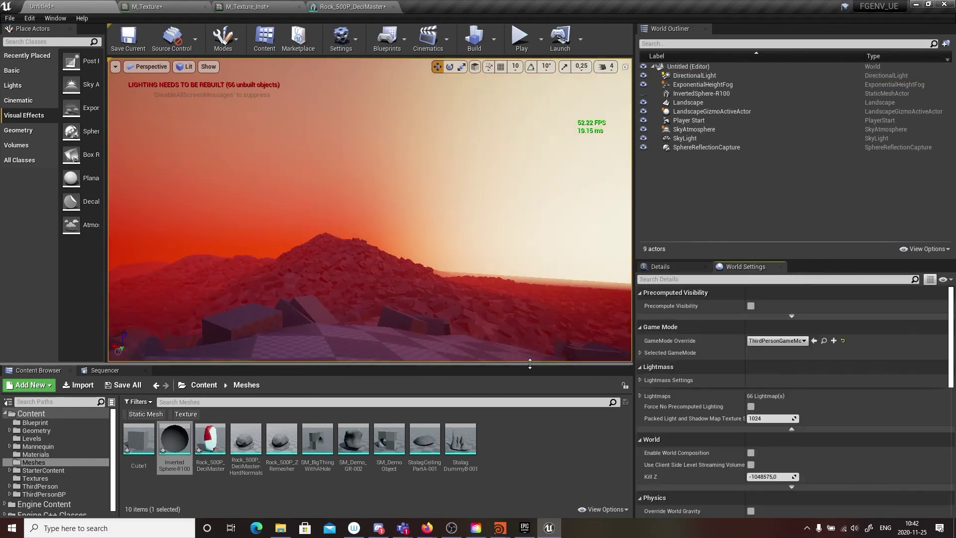
{"action": "left_click_drag", "start_coordinate": [527, 363], "coordinate": [518, 389]}
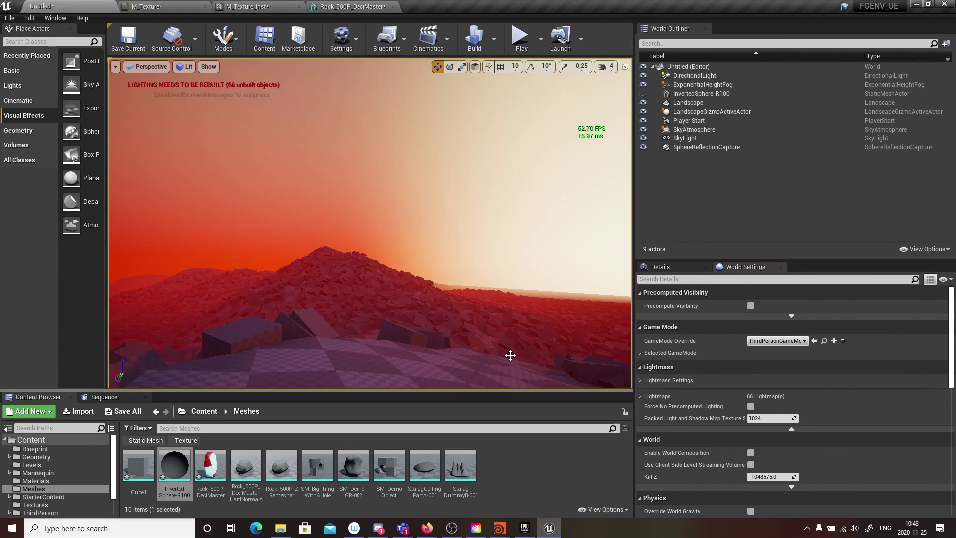
- Open the StalagDummyB-001 mesh from the Meshes folder in the static mesh editor to view its shape
{"action": "mouse_move", "coordinate": [454, 471]}
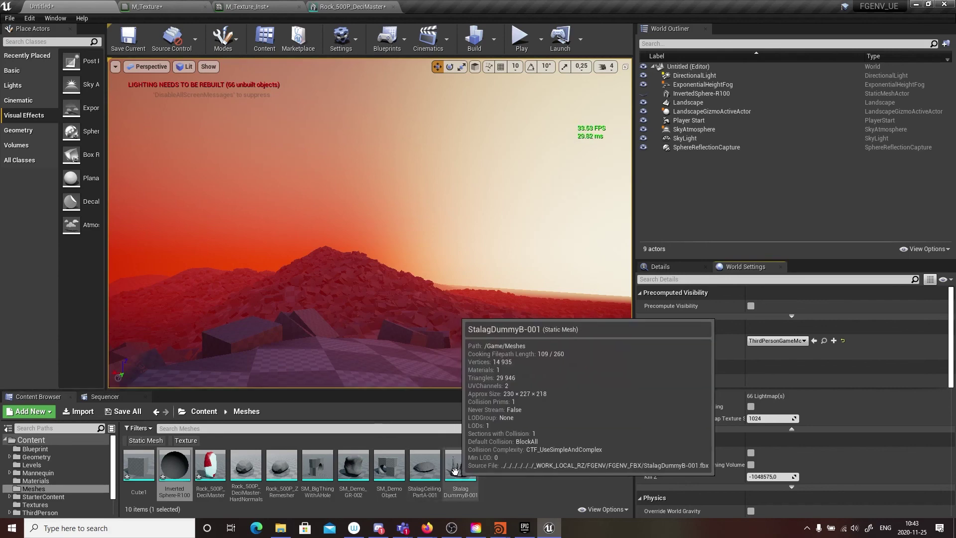
{"action": "left_click", "coordinate": [492, 467]}
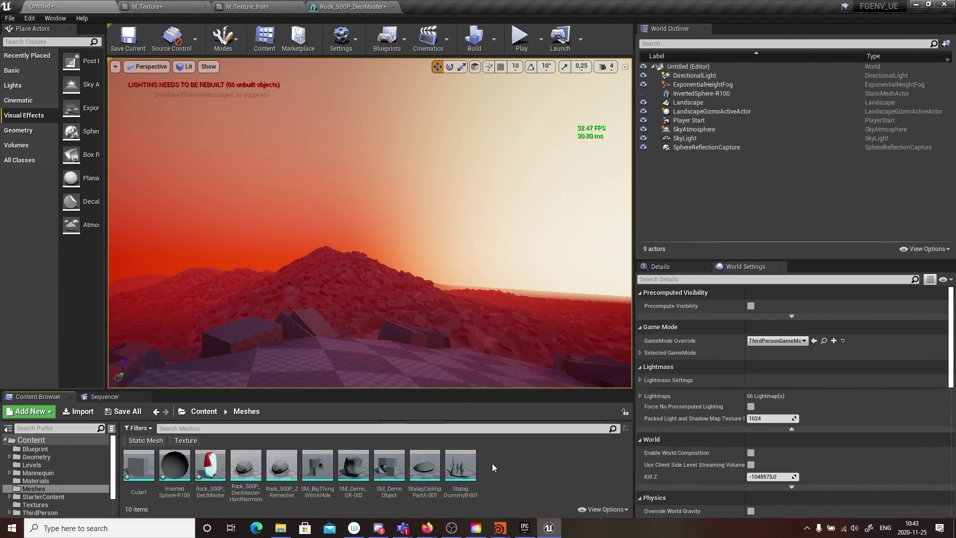
{"action": "left_click", "coordinate": [462, 473]}
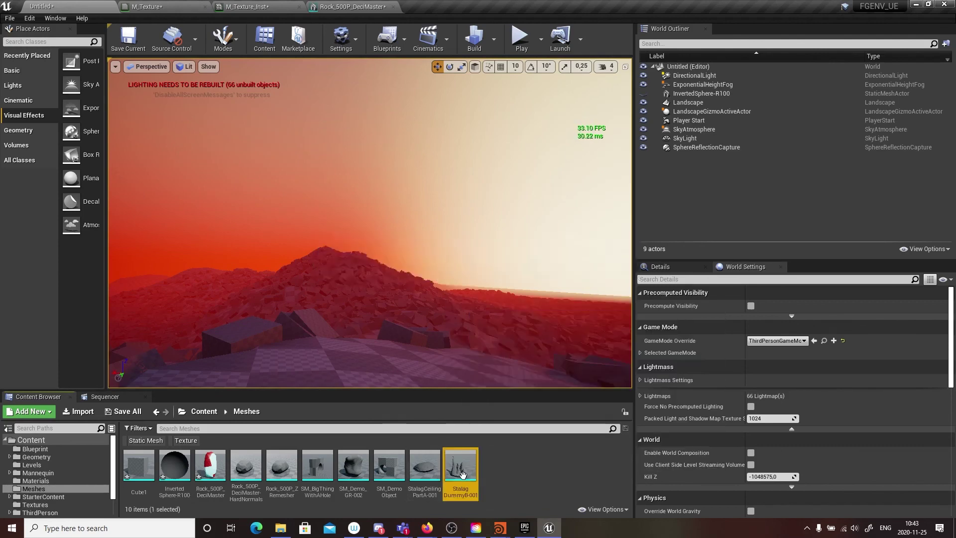
{"action": "double_click", "coordinate": [462, 473]}
{"action": "left_click_drag", "start_coordinate": [452, 465], "coordinate": [452, 465]}
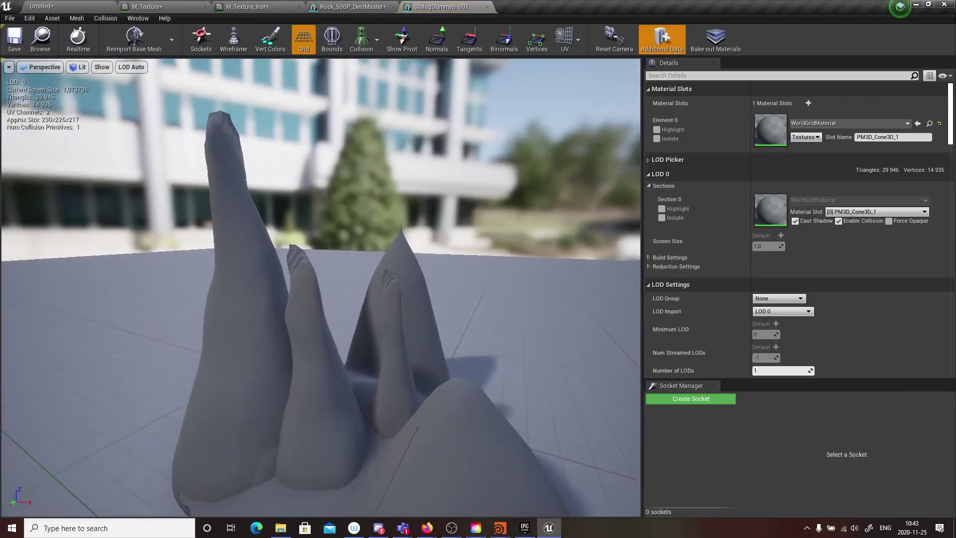
- Look through the open Rock_500P_DeciMaster, M_Texture_Inst and M_Texture editors, and return to the level to view the terrain
{"action": "left_click", "coordinate": [315, 8]}
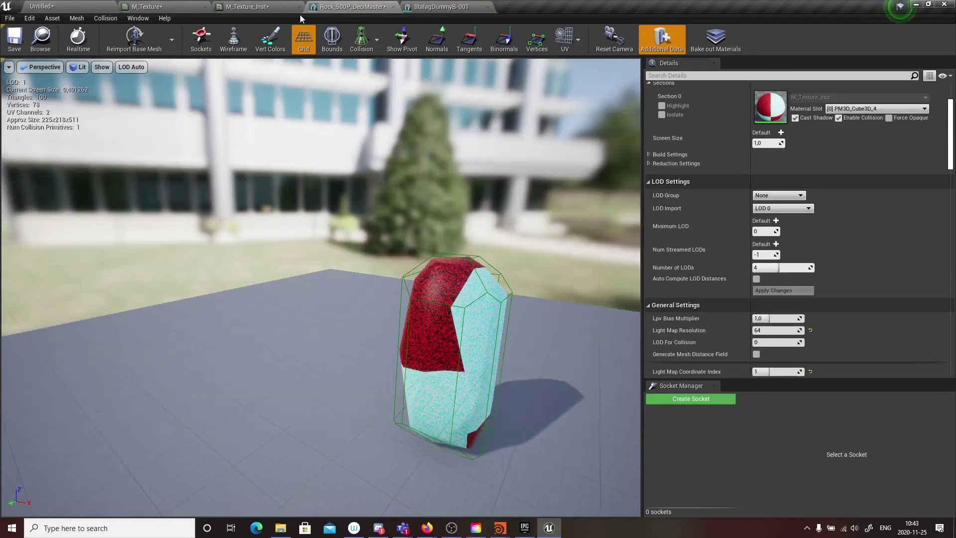
{"action": "left_click", "coordinate": [247, 8]}
{"action": "left_click", "coordinate": [165, 8]}
{"action": "left_click", "coordinate": [80, 5]}
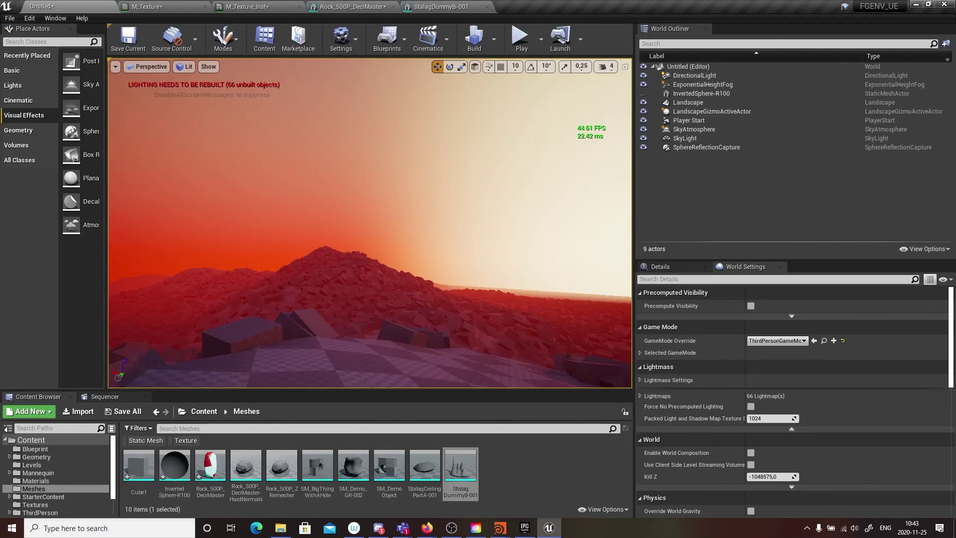
{"action": "right_click_drag", "start_coordinate": [369, 223], "coordinate": [309, 320]}
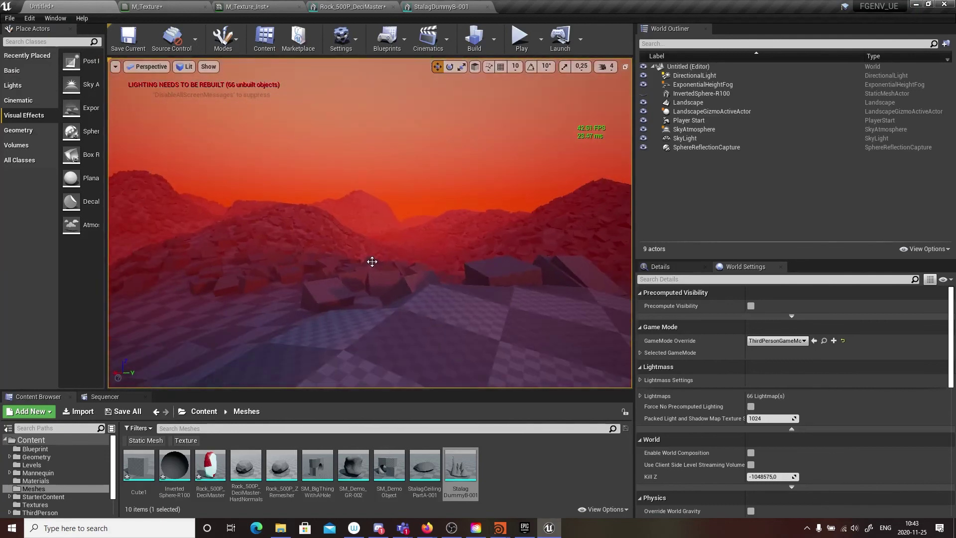